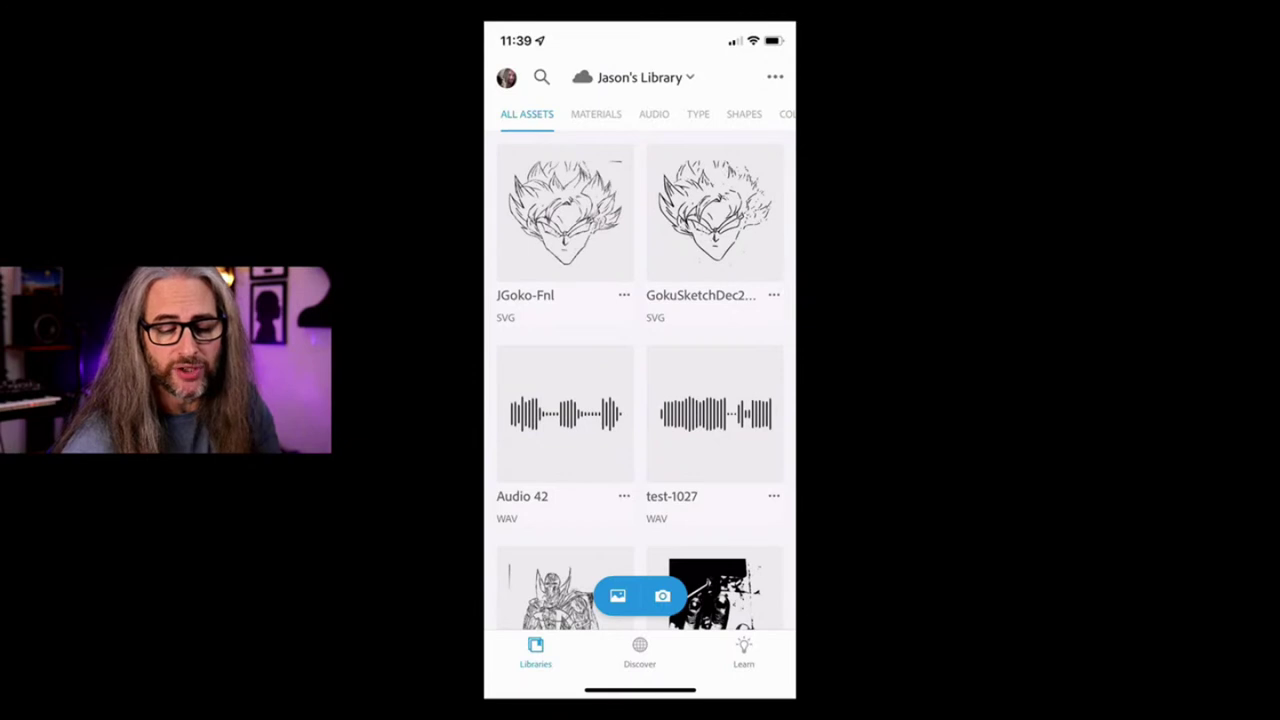
Record a voice-over clip in the audio capture mode.
left_click(654, 114)
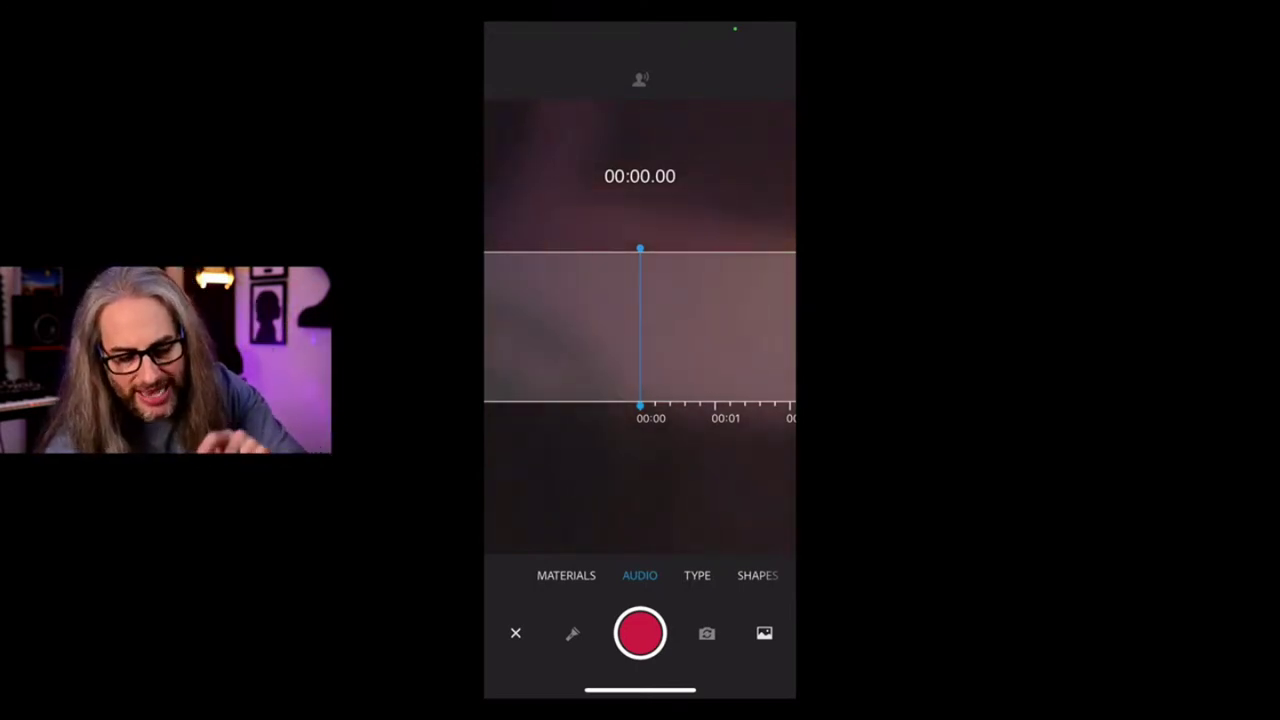
left_click(640, 79)
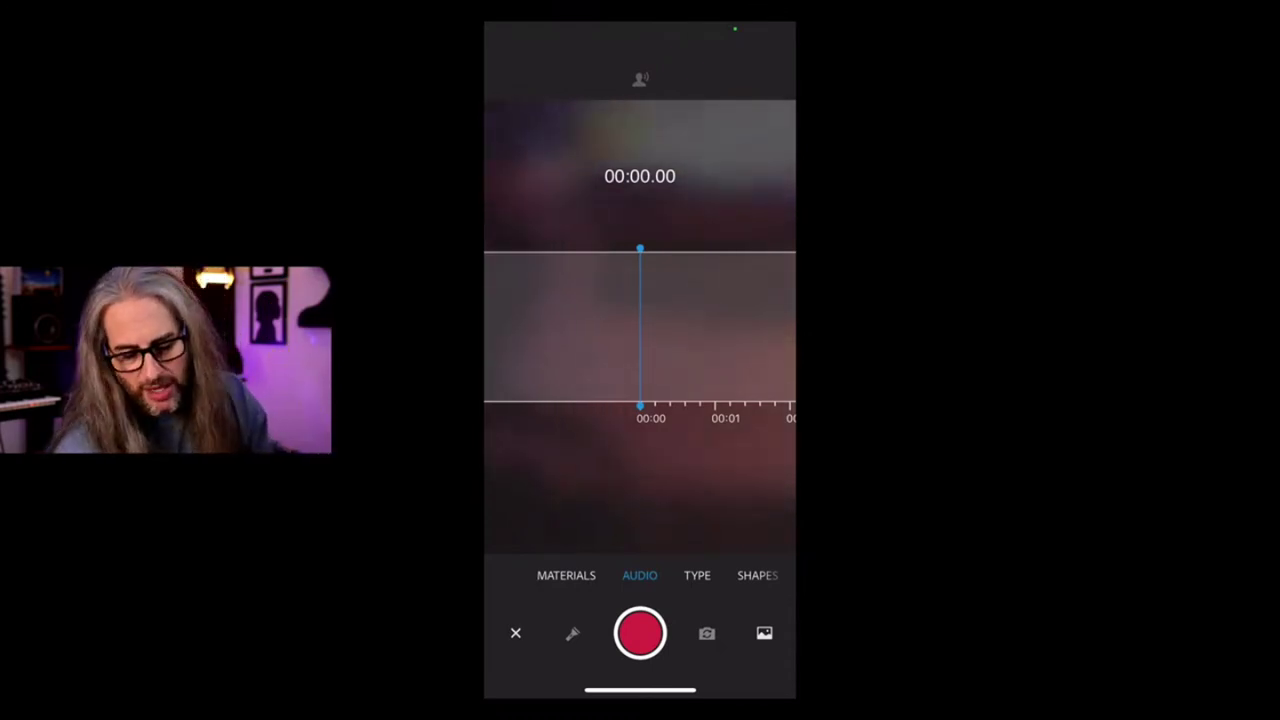
left_click(640, 633)
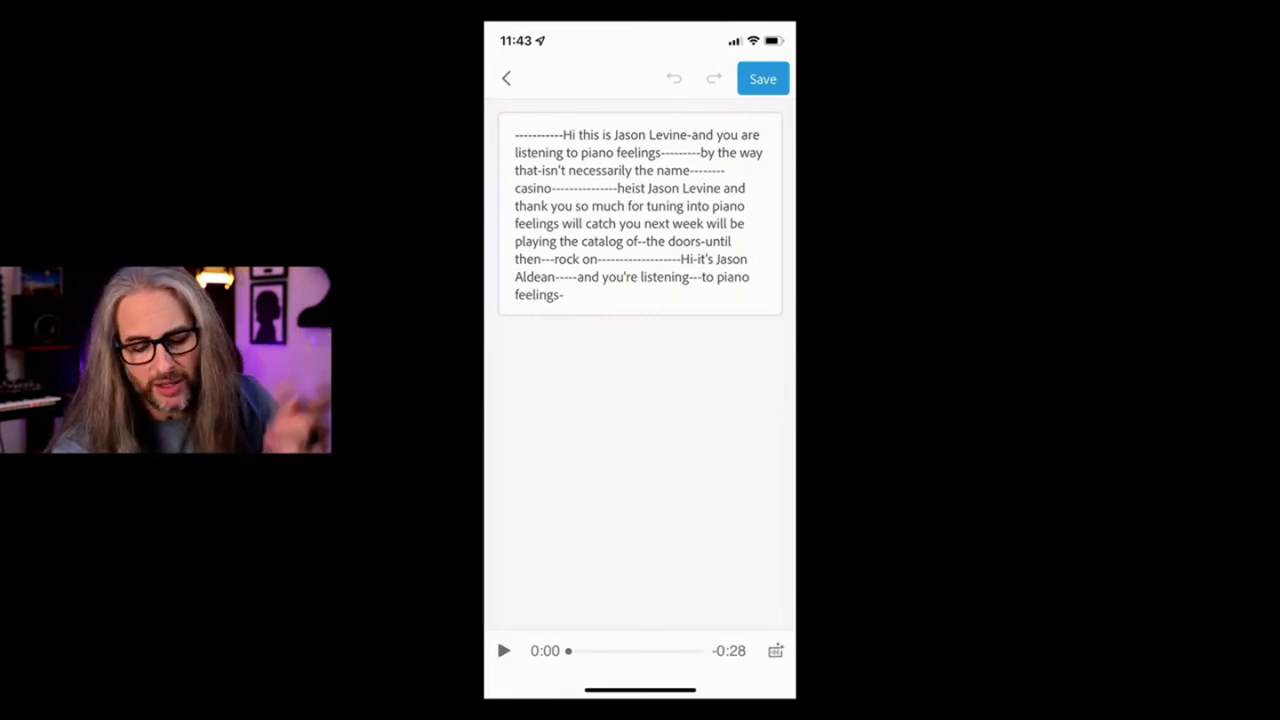
Save the transcribed recording to the current library under the name PianoFeelIntro.
left_click(762, 78)
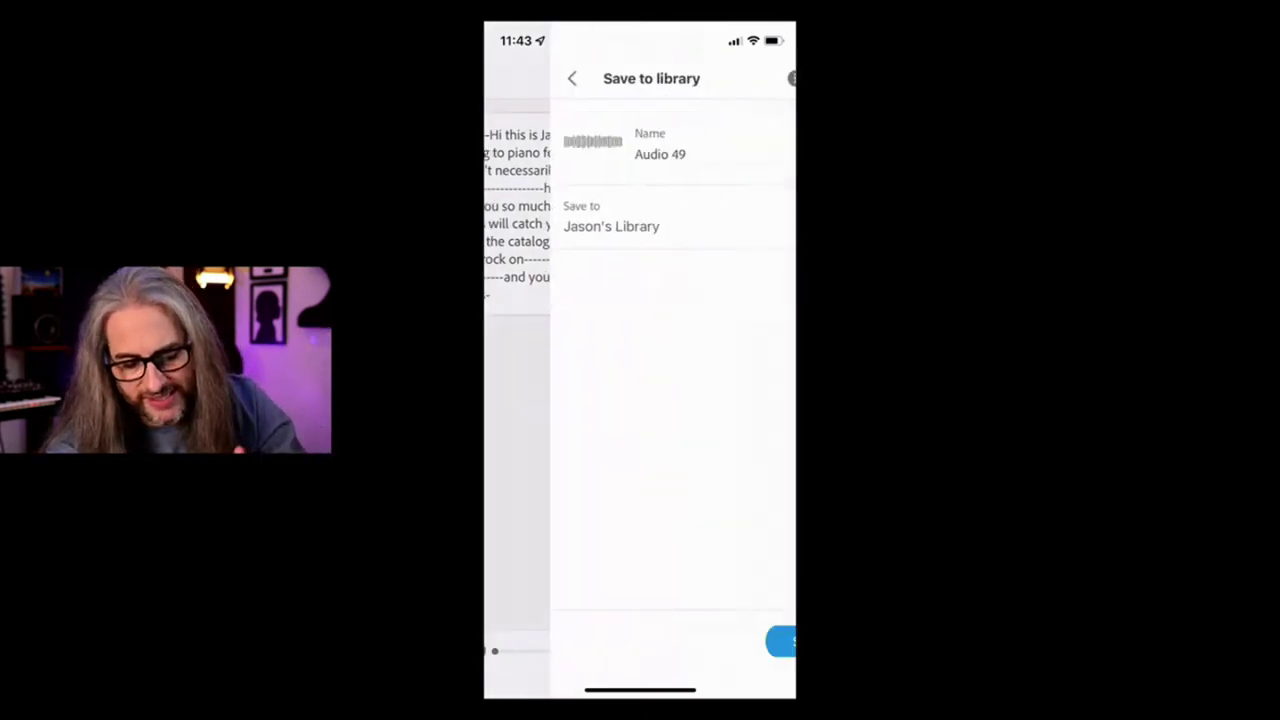
left_click(600, 154)
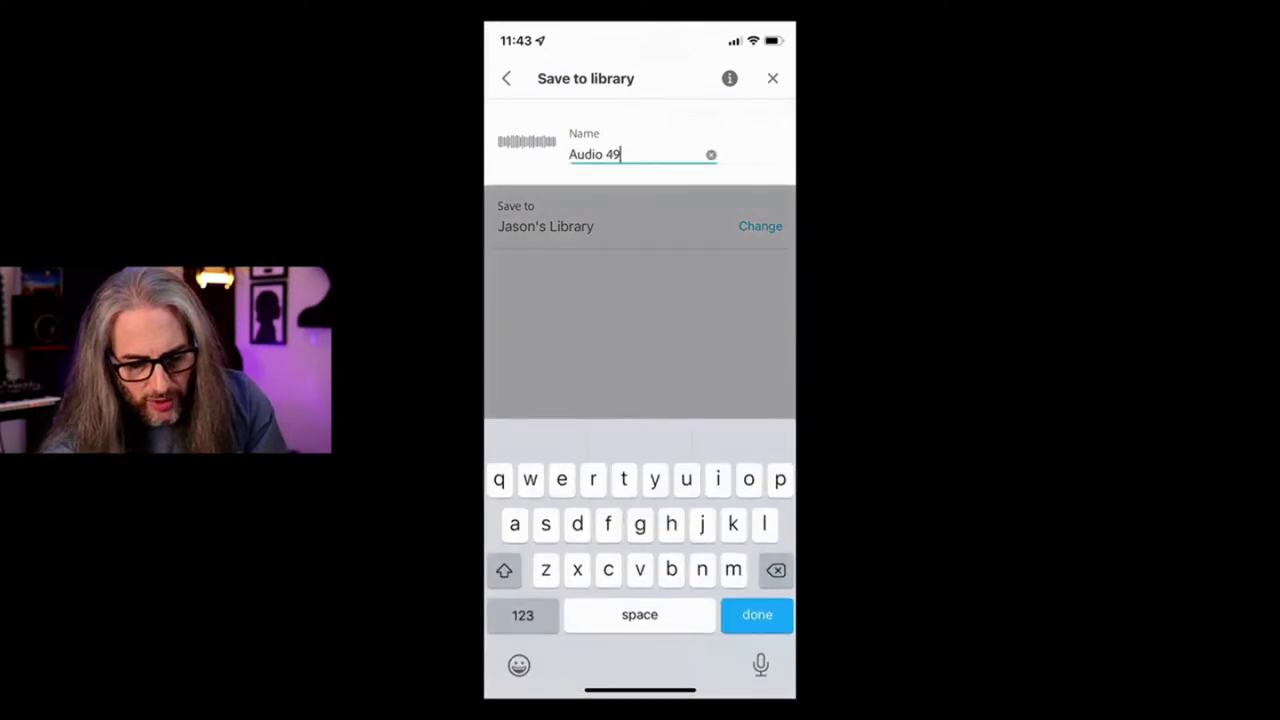
left_click(712, 154)
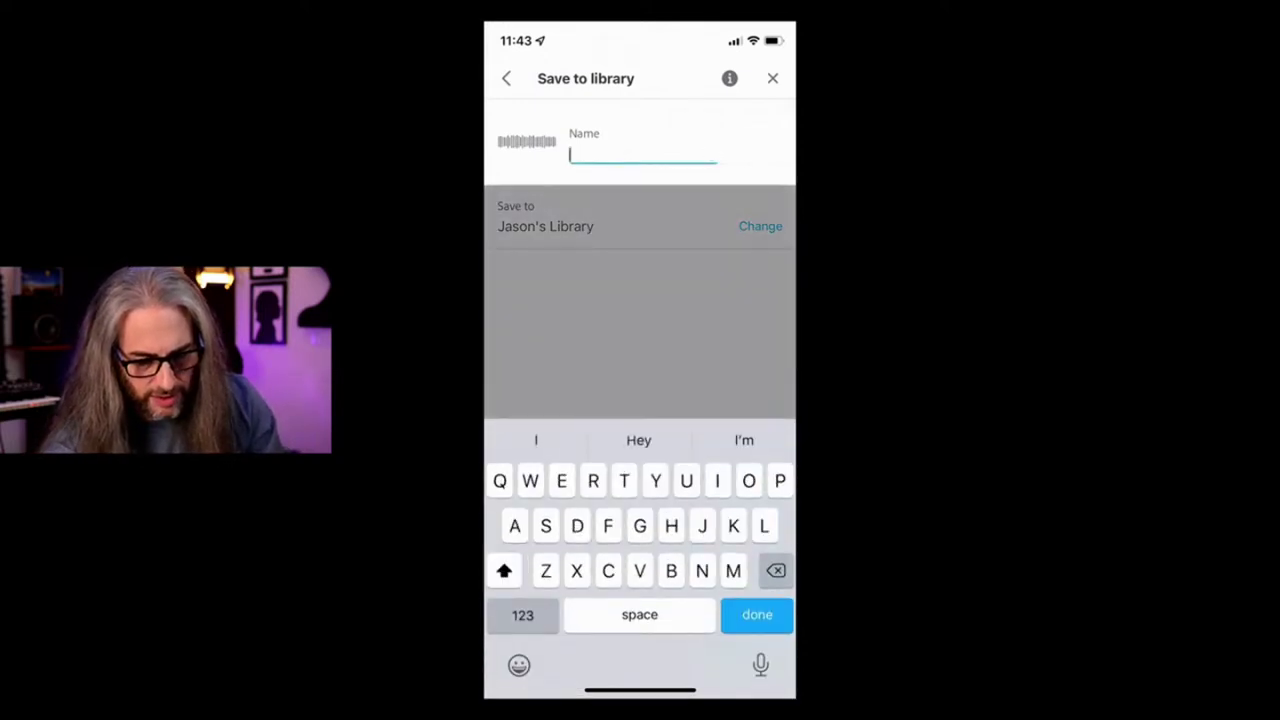
type("Pl")
type("anoFeel")
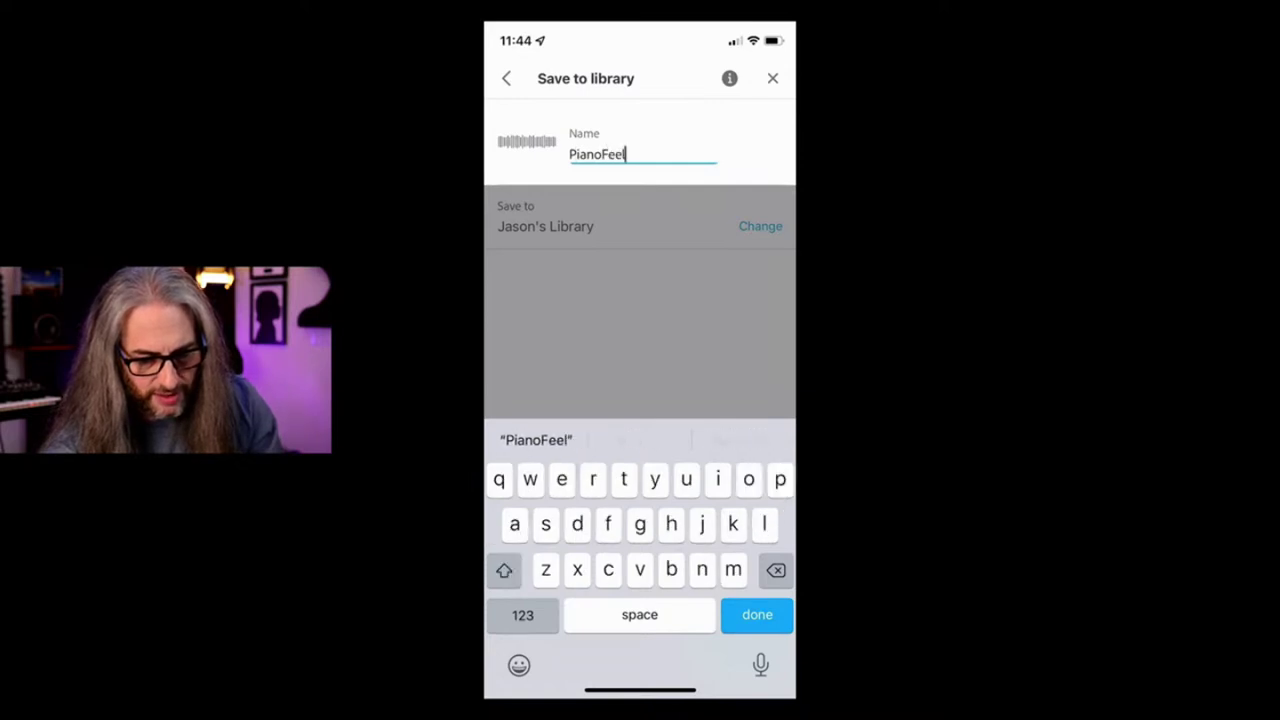
type("Intro")
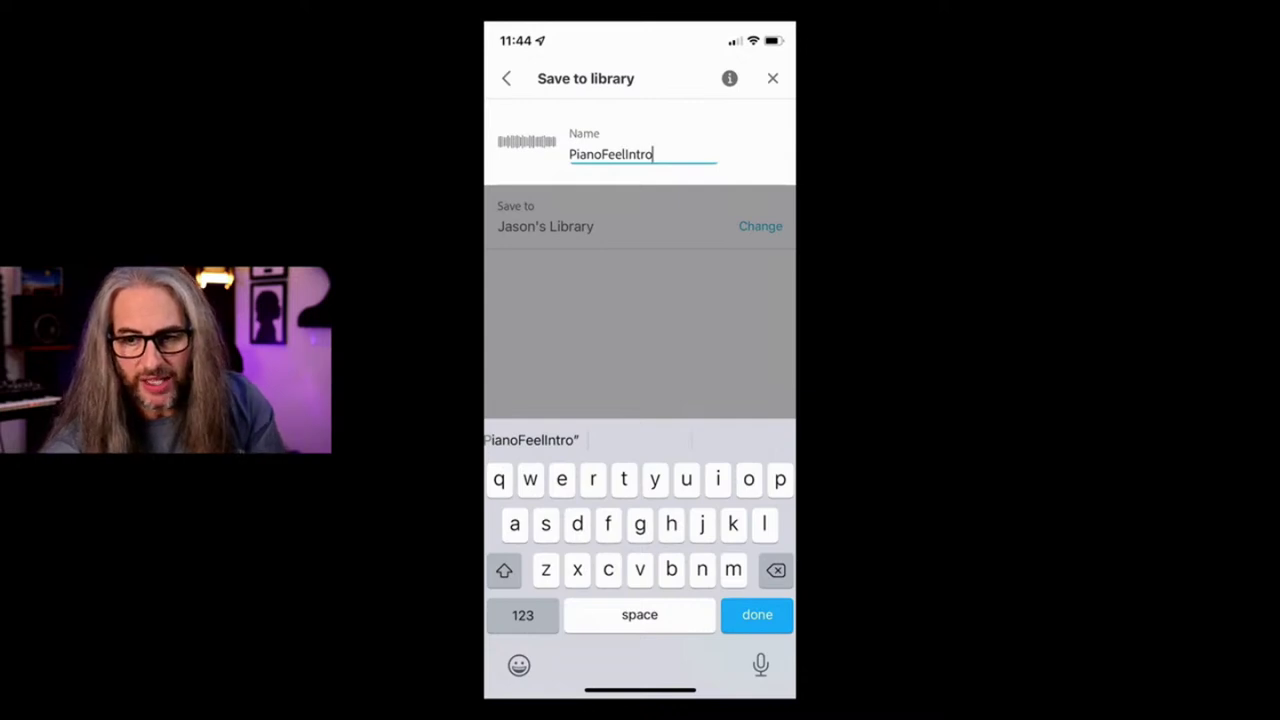
key("Return")
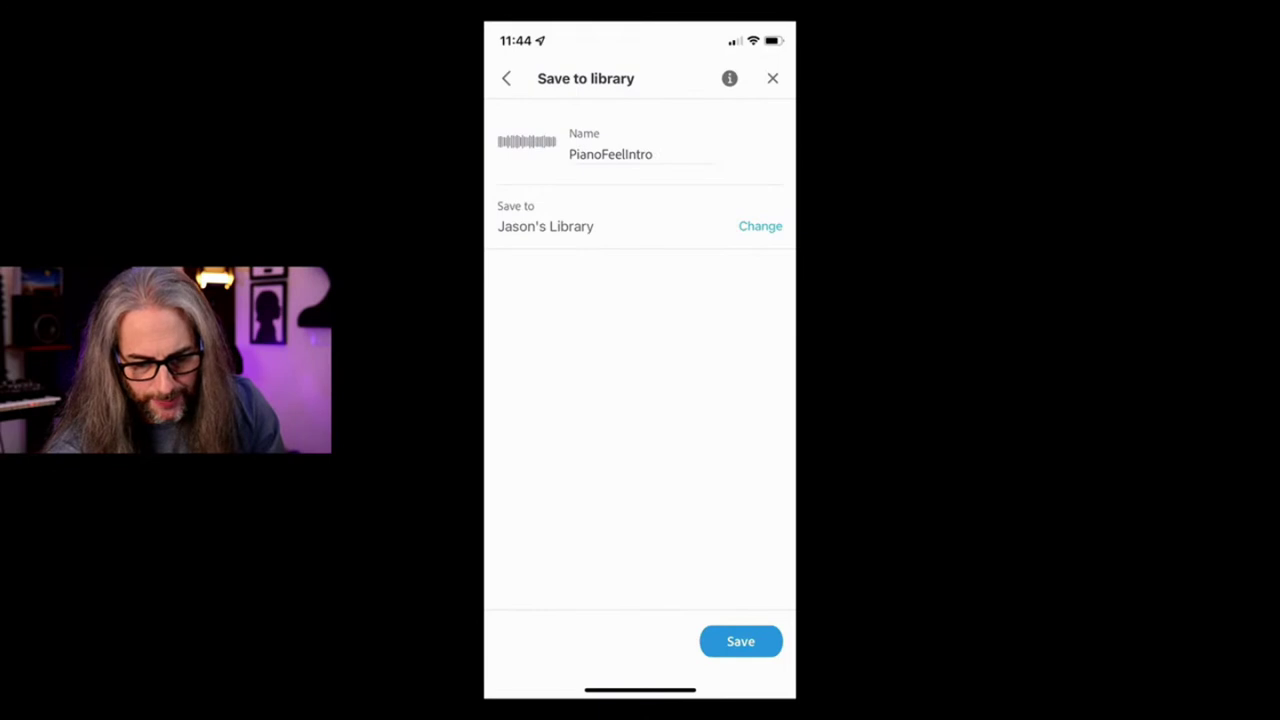
left_click(740, 641)
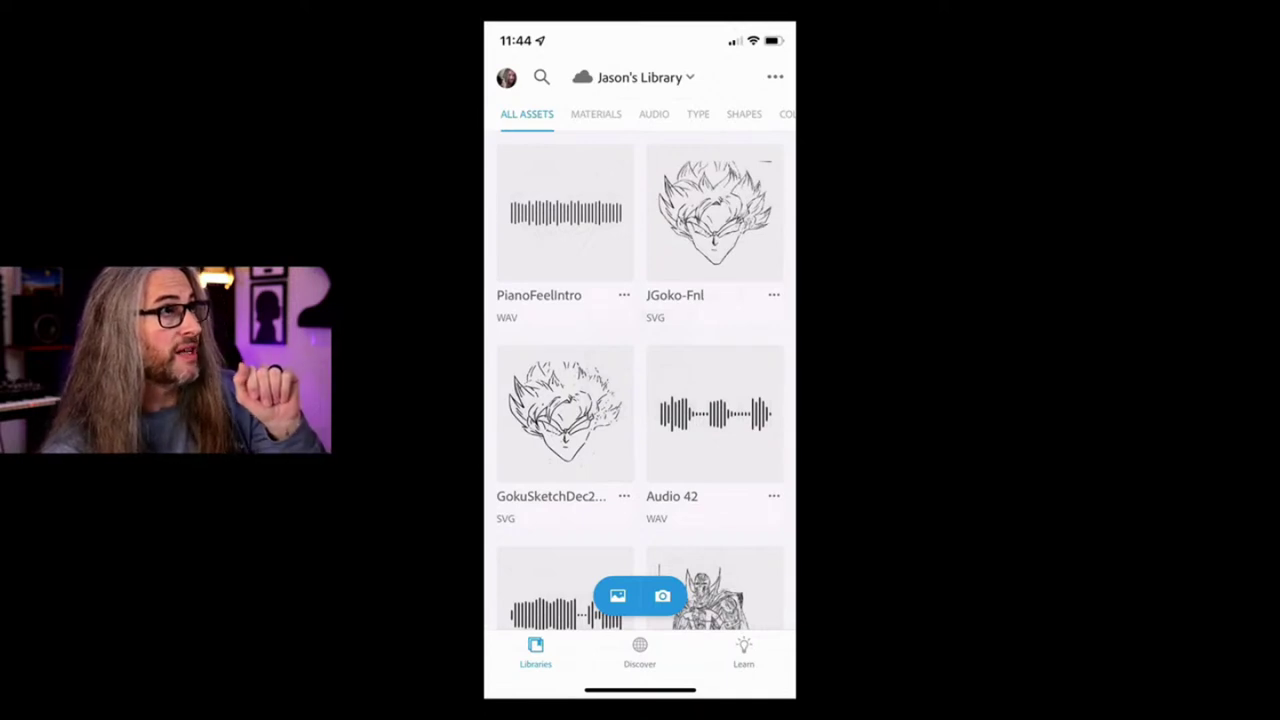
scroll(640, 387, "up", 2)
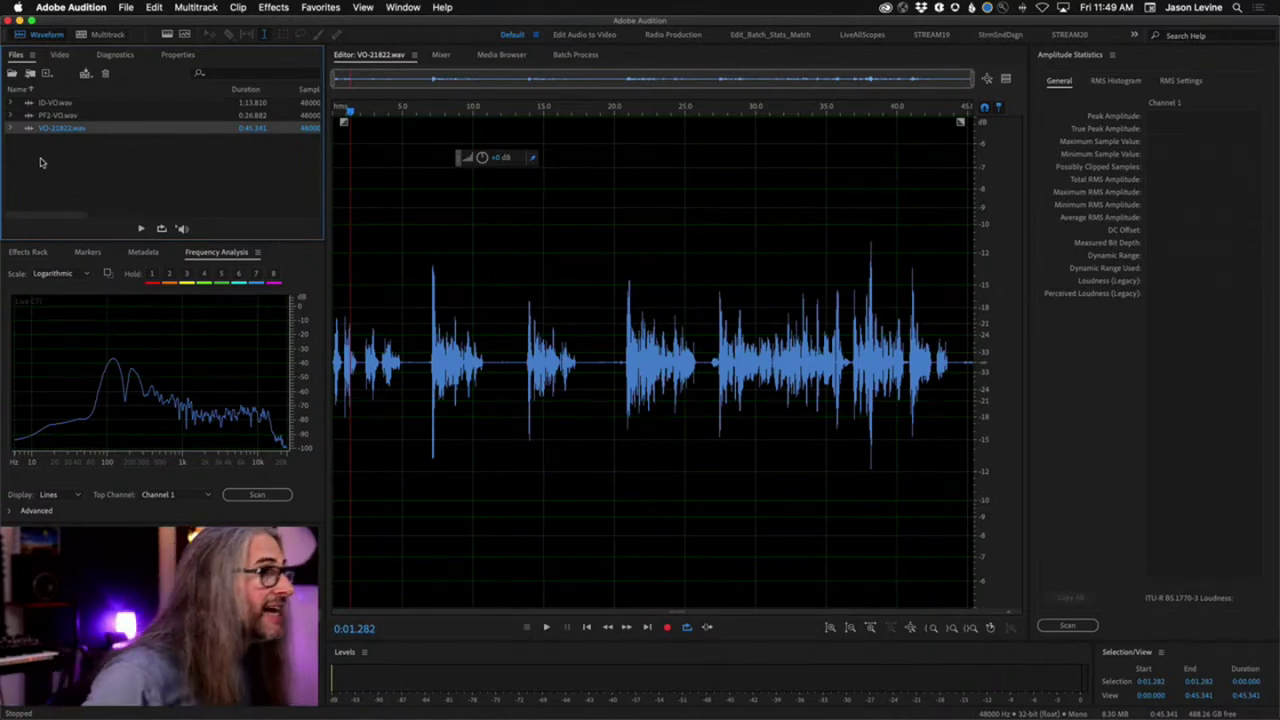
Review the marker list and the diagnostic effects available for VO-21822.wav in Adobe Audition.
left_click(87, 254)
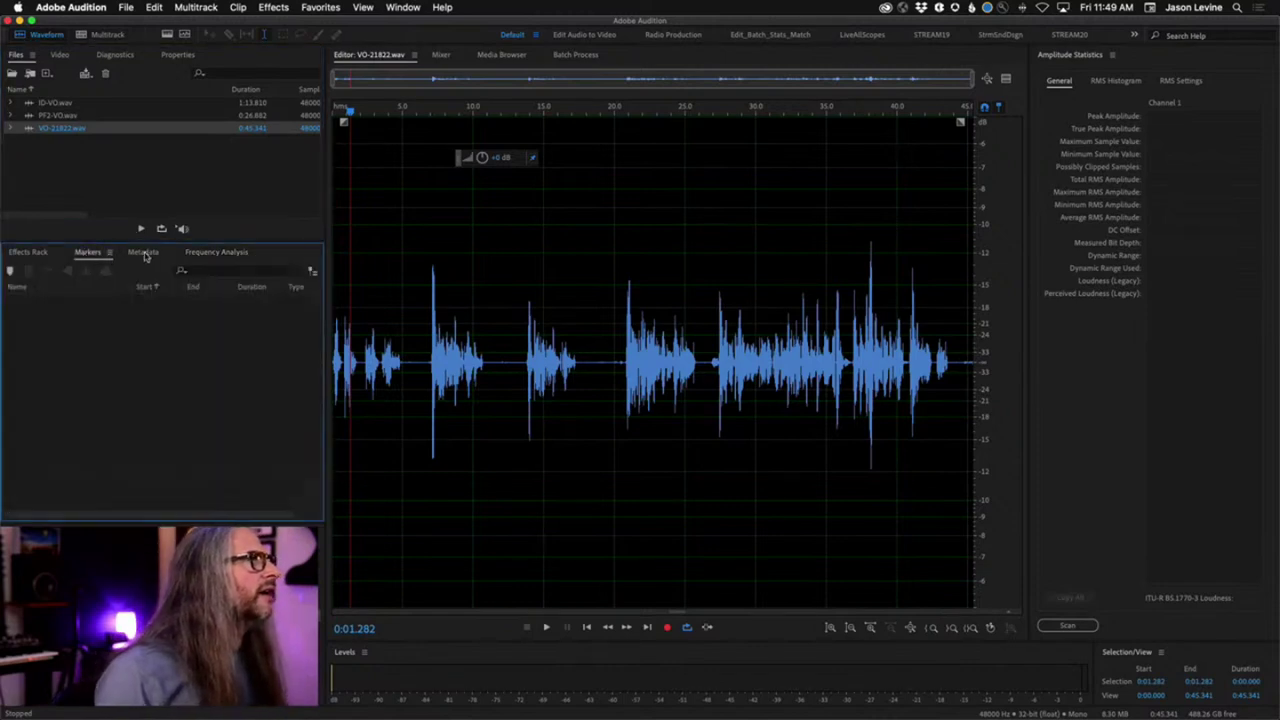
left_click(105, 56)
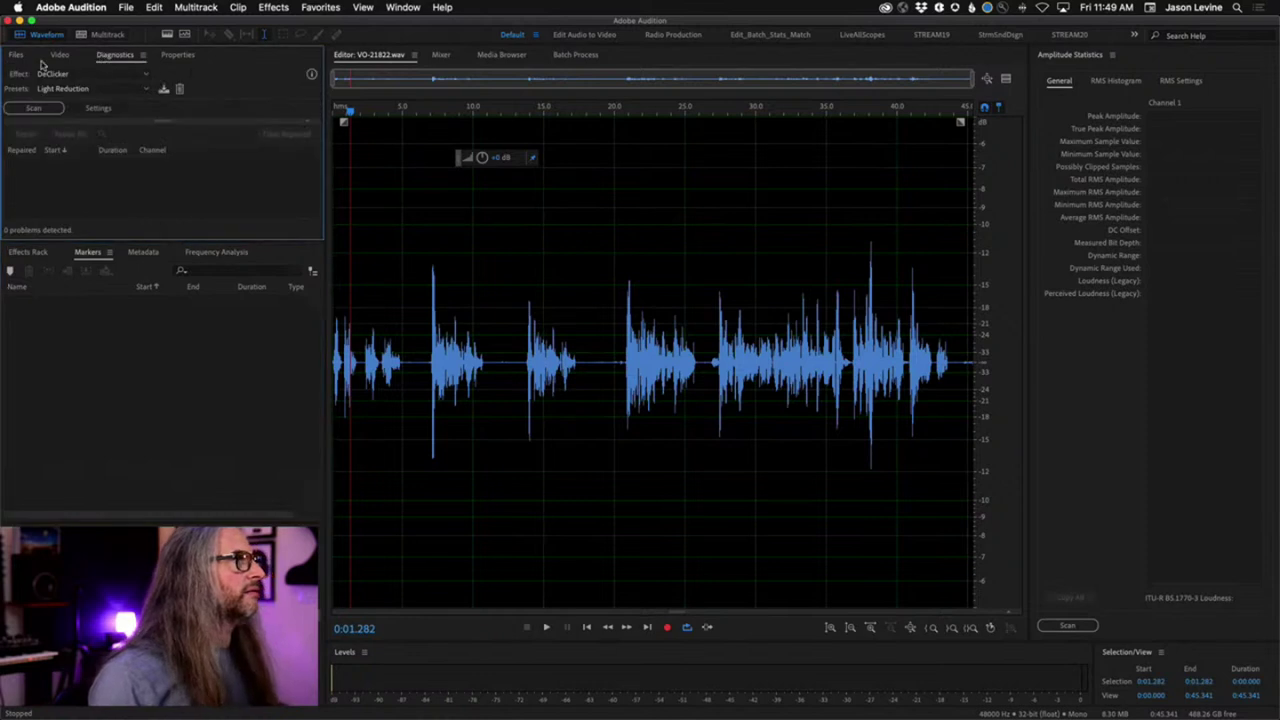
left_click(147, 76)
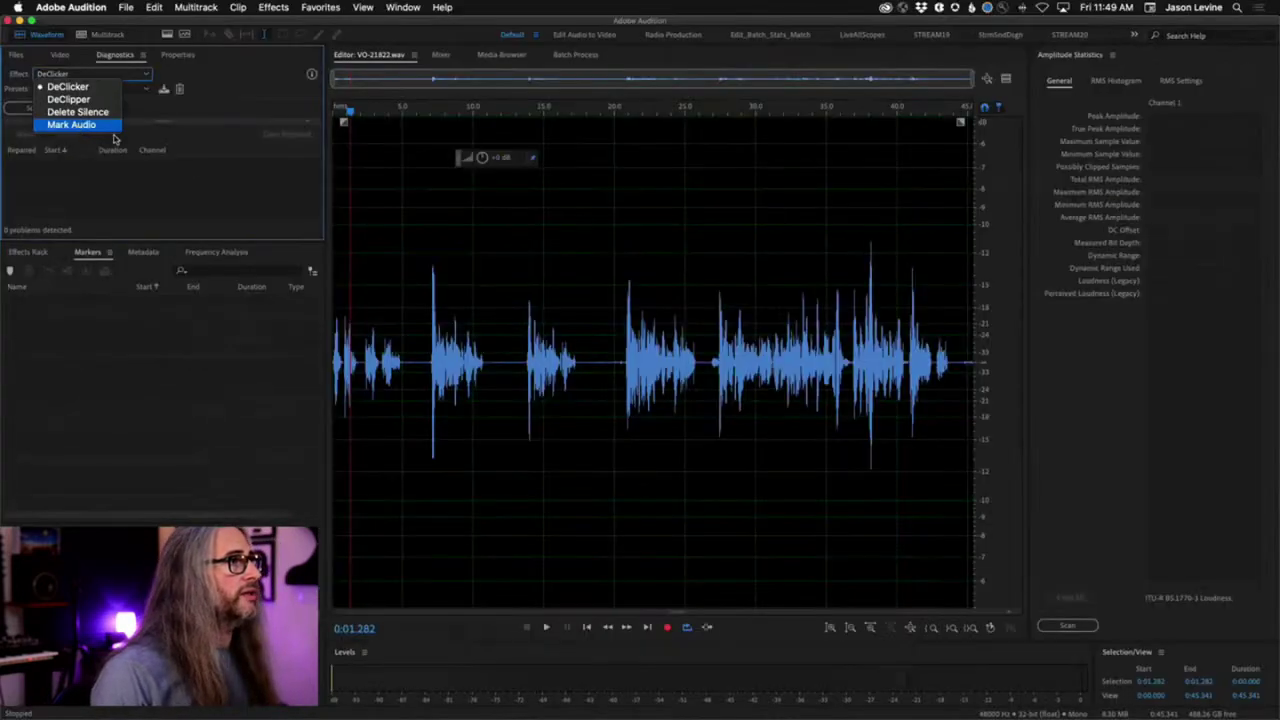
left_click(172, 332)
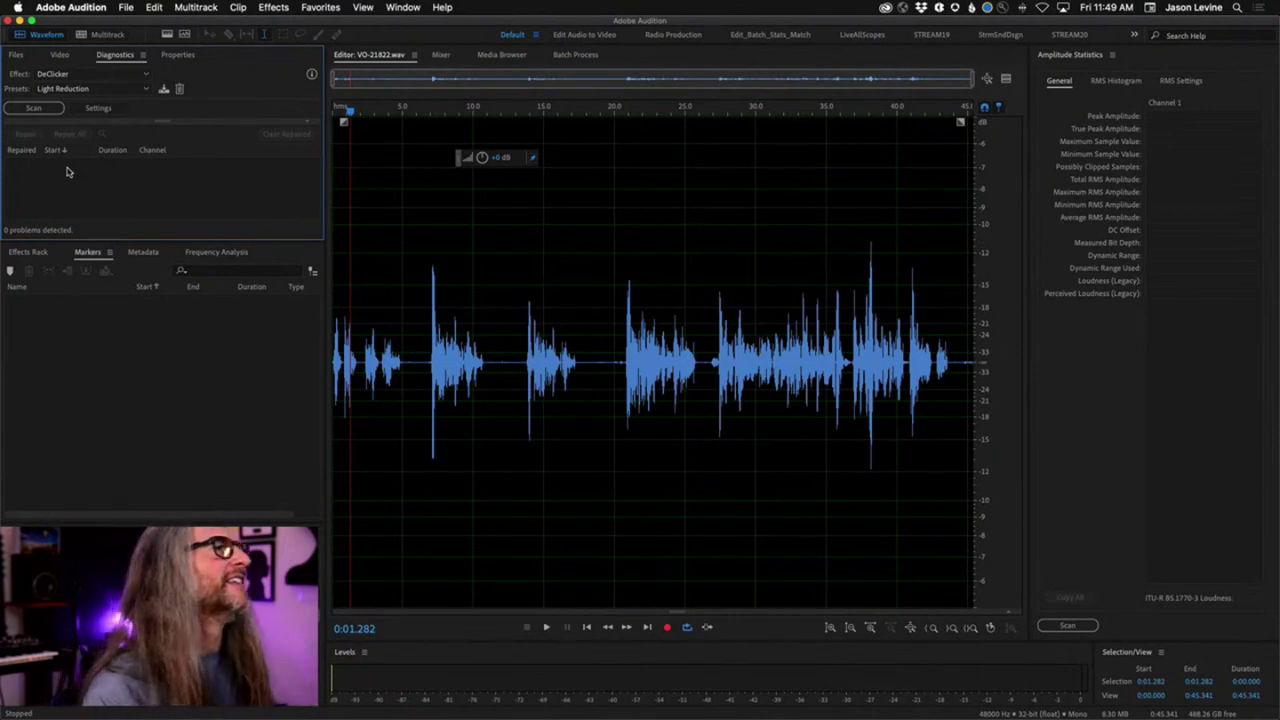
left_click(424, 332)
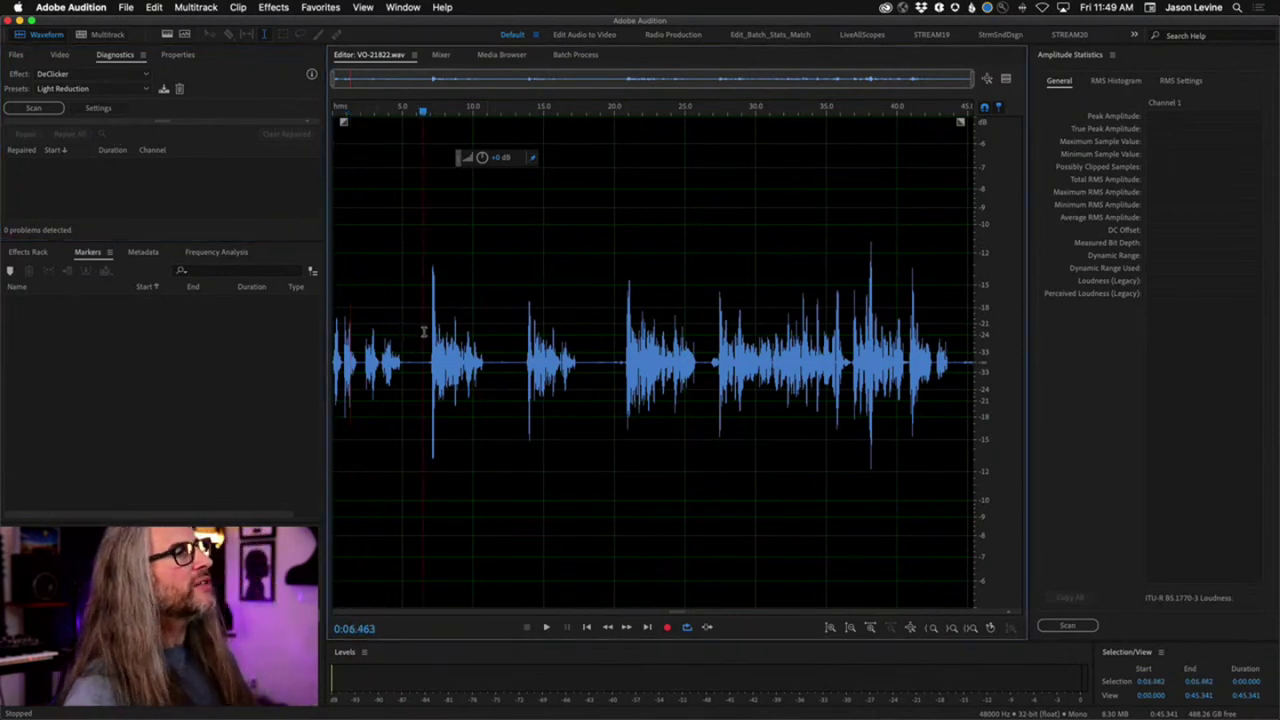
left_click_drag(424, 332, 710, 415)
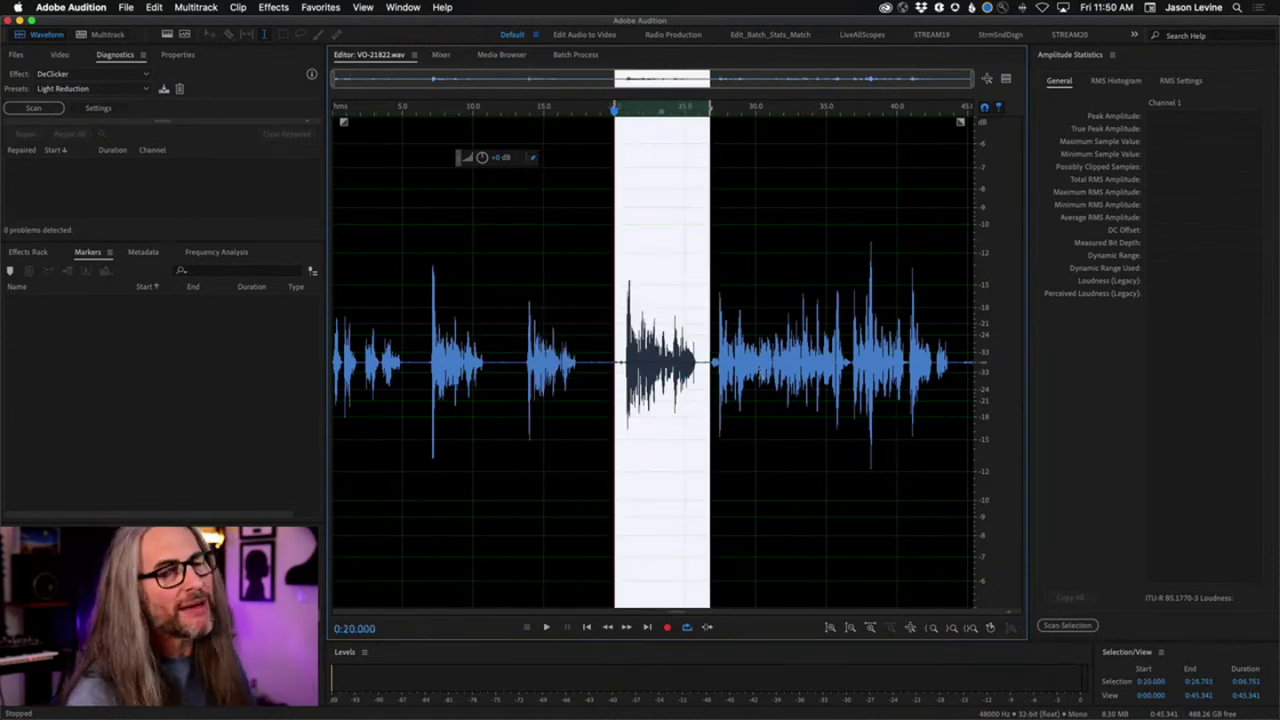
left_click(700, 300)
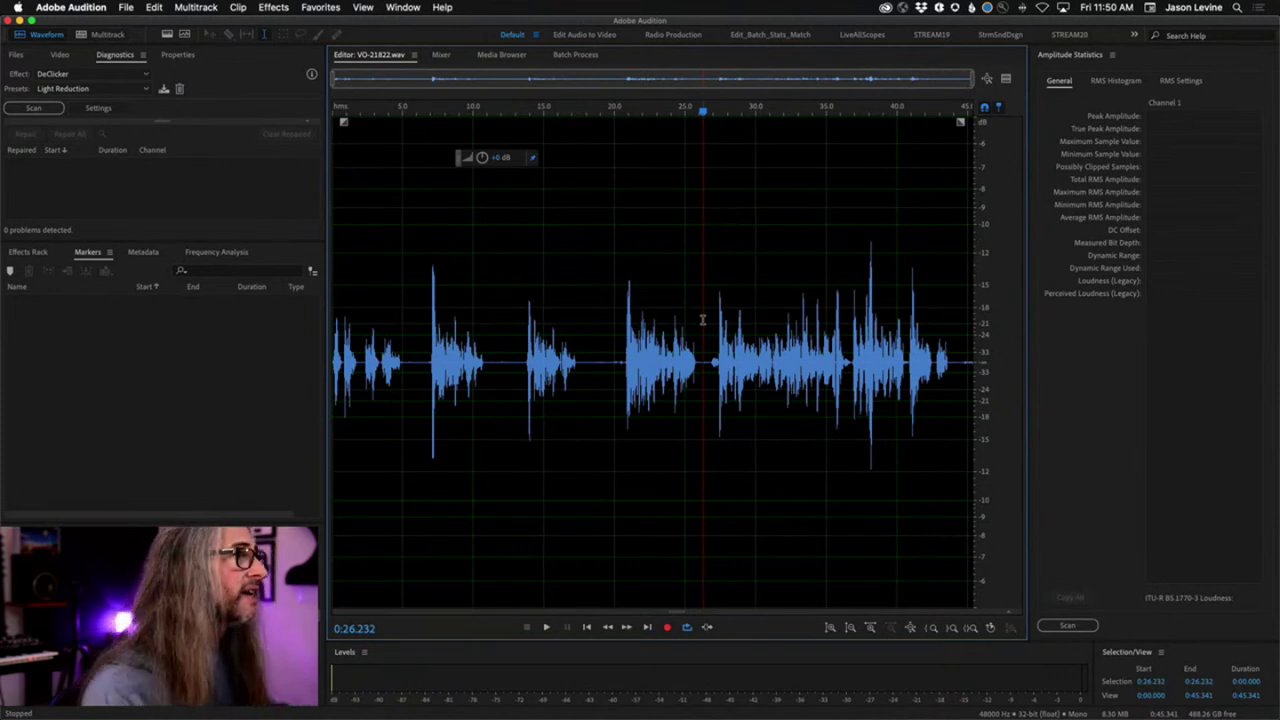
Switch to Creative Cloud and export a copy of the ungrouped PianoFeelIntro WAV from the library to the Desktop.
mouse_move(808, 712)
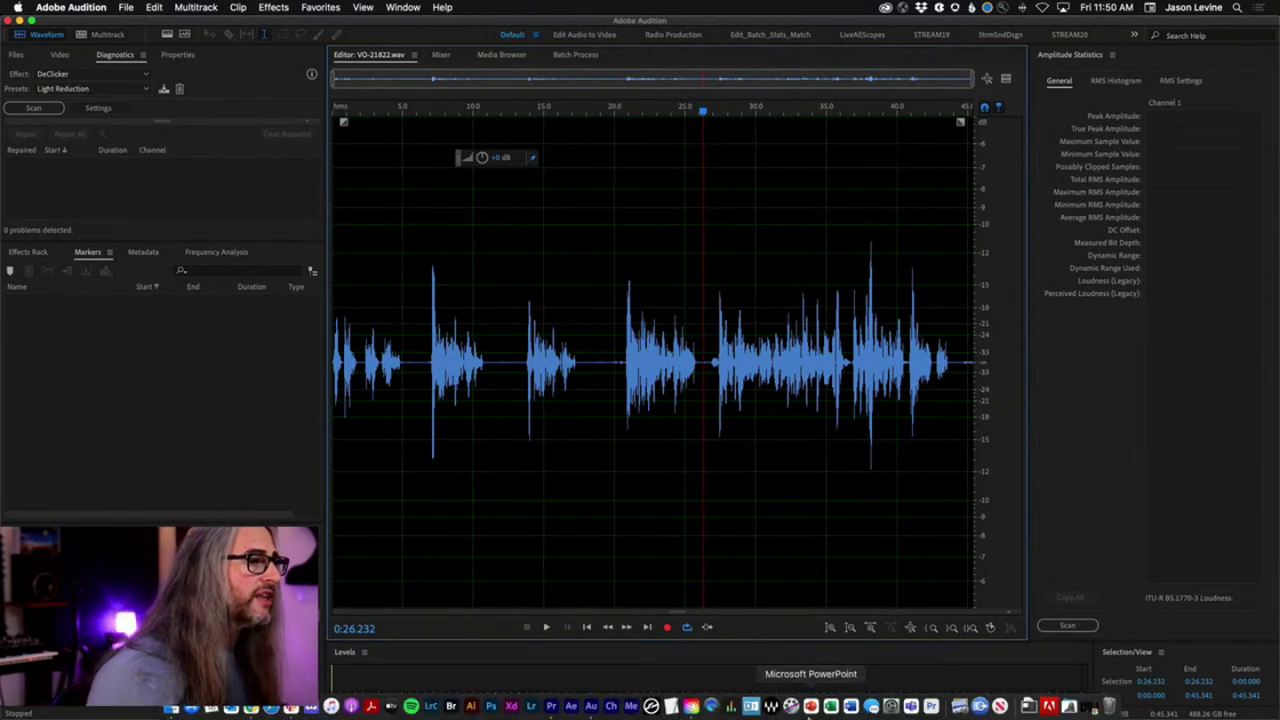
left_click(690, 707)
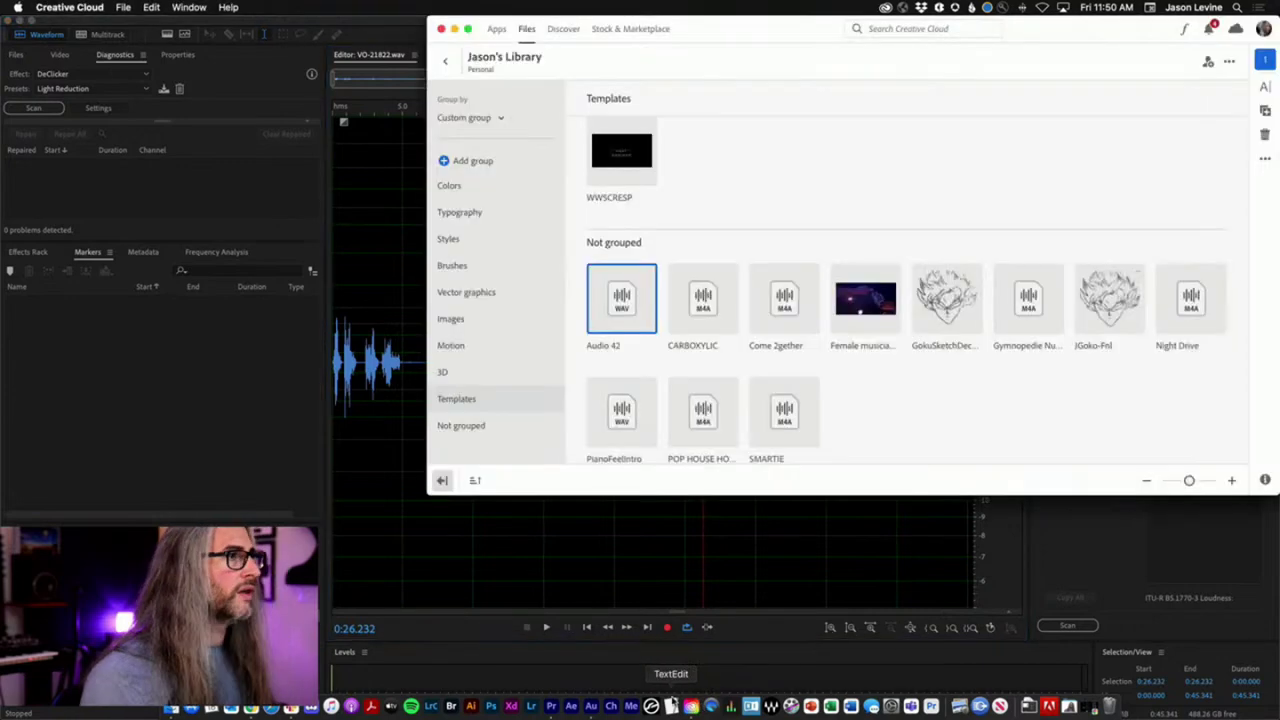
scroll(850, 414, "down", 3)
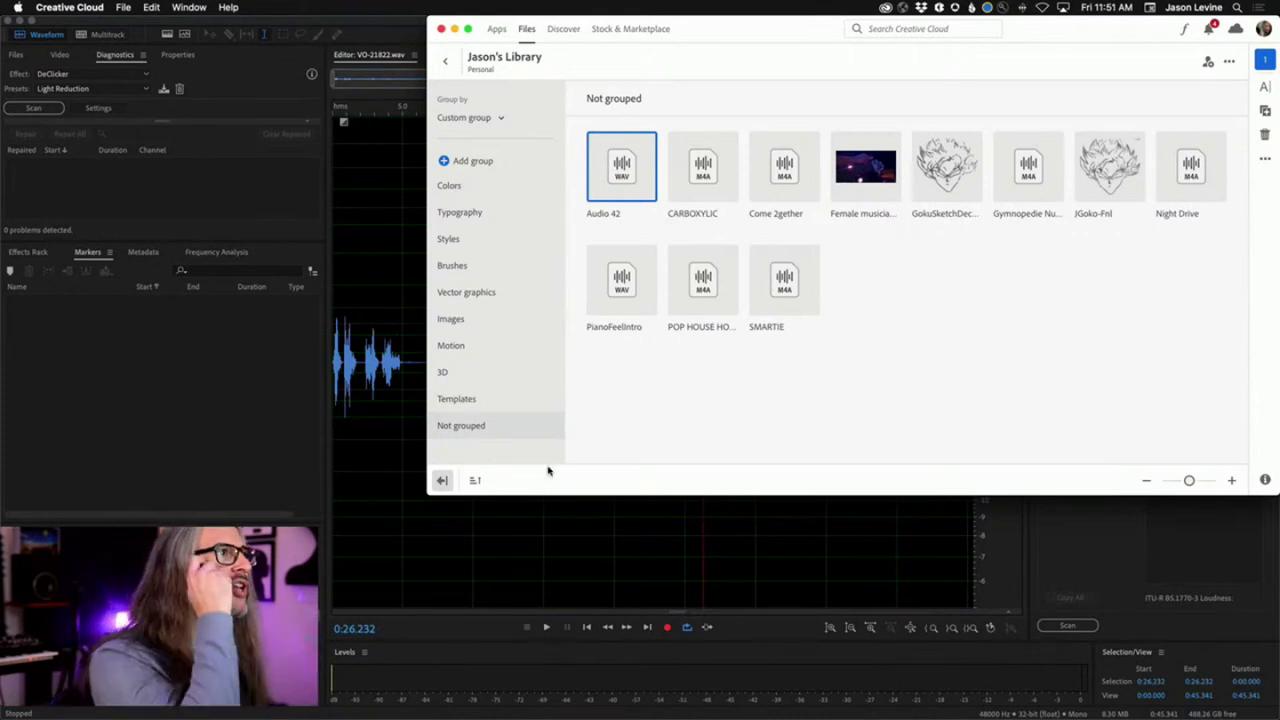
left_click(621, 287)
right_click(622, 288)
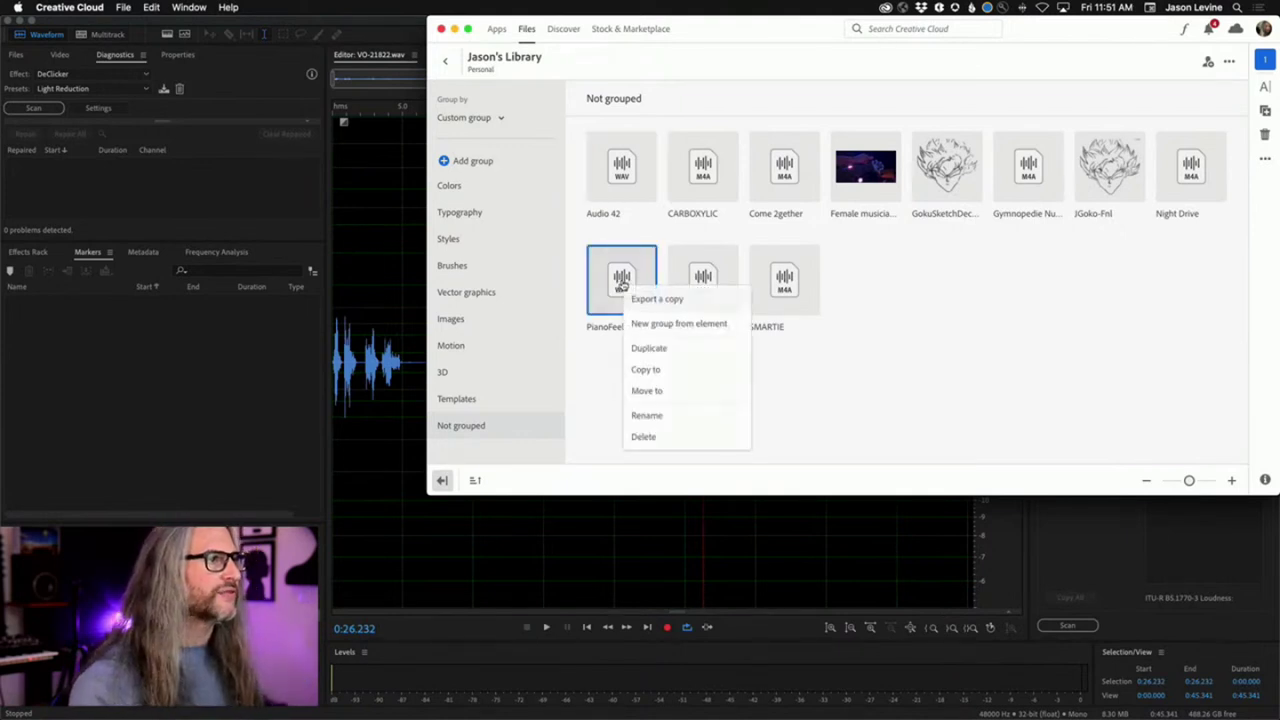
left_click(705, 300)
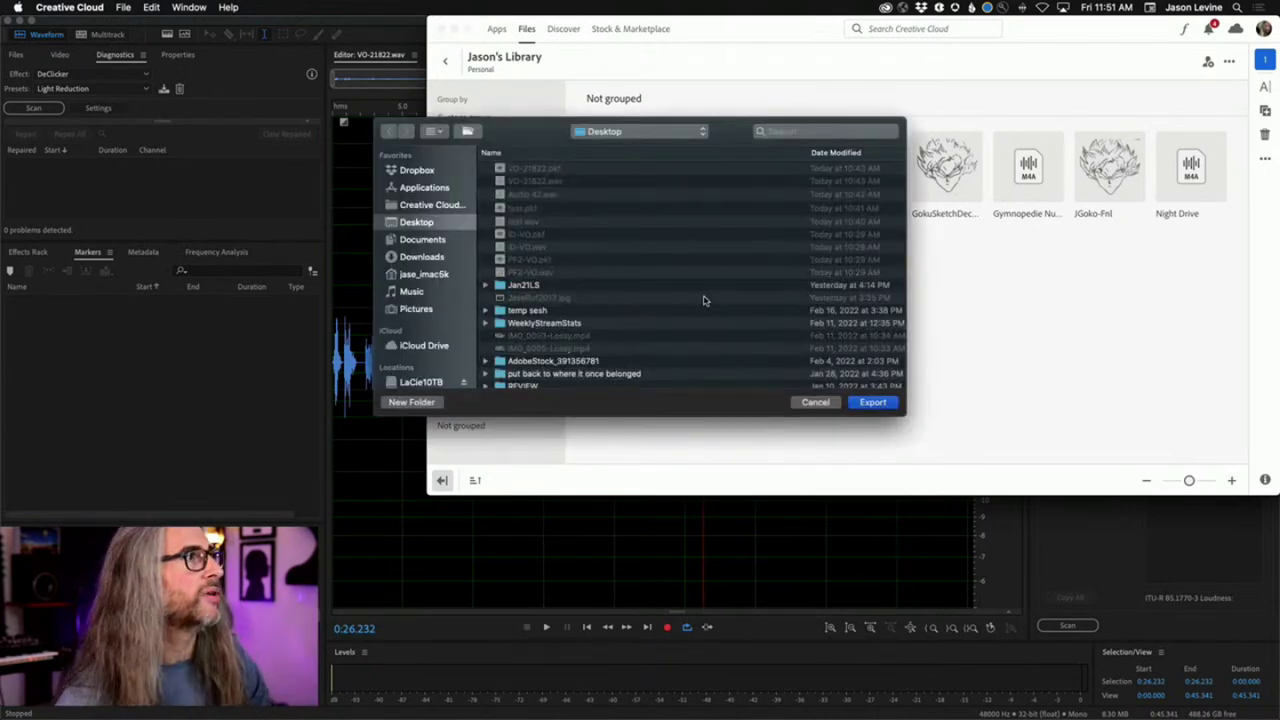
left_click(885, 404)
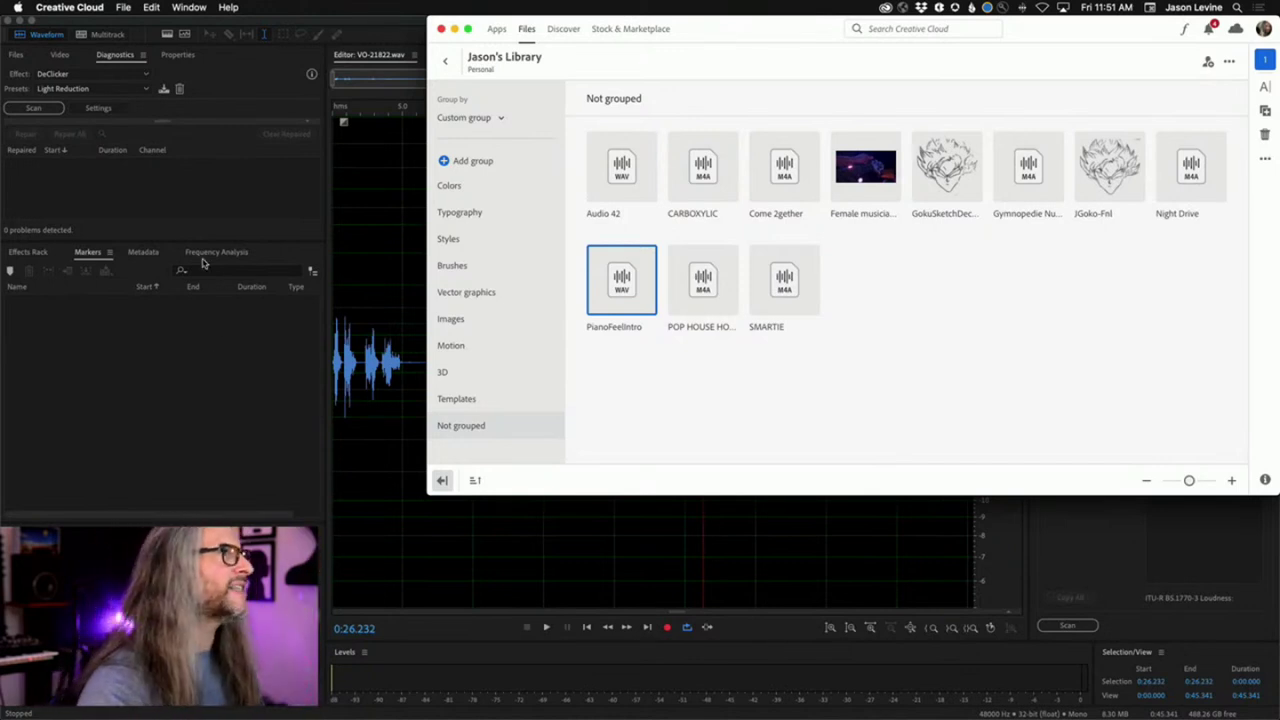
Switch back to Adobe Audition and open PianoFeelIntro.wav from the Desktop.
left_click(26, 58)
left_click(16, 56)
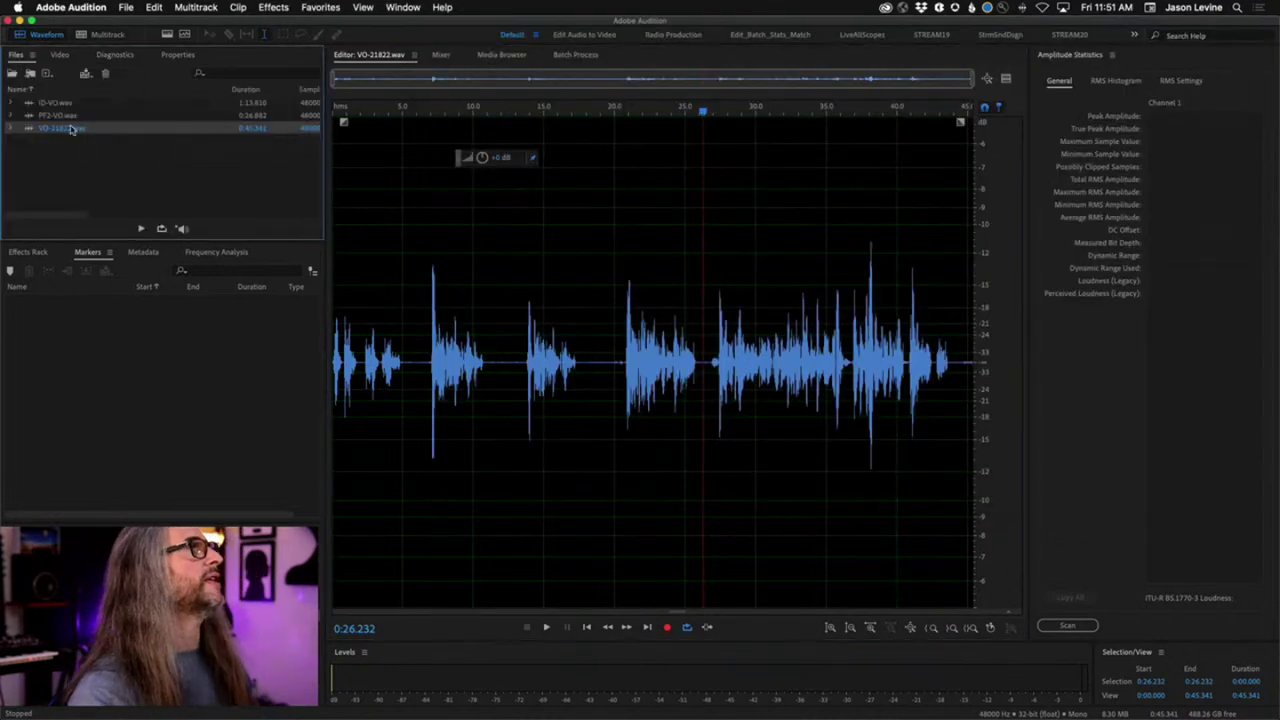
double_click(113, 160)
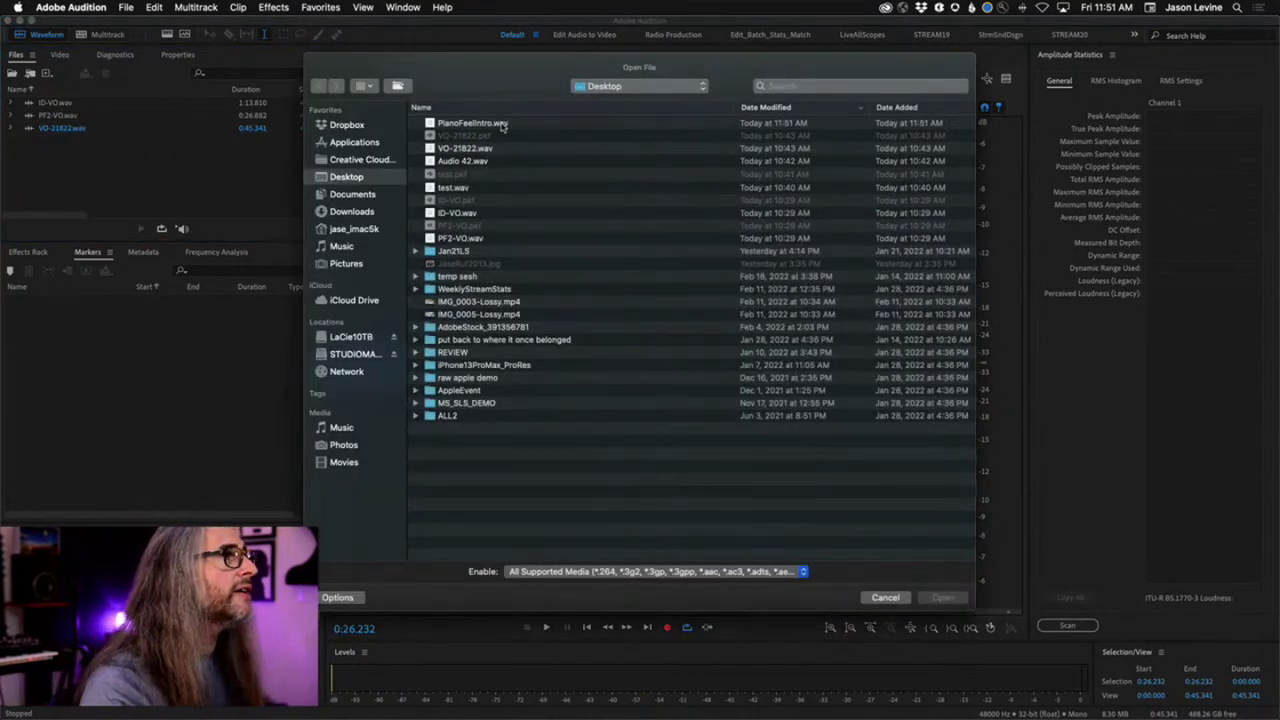
left_click(505, 125)
left_click(948, 597)
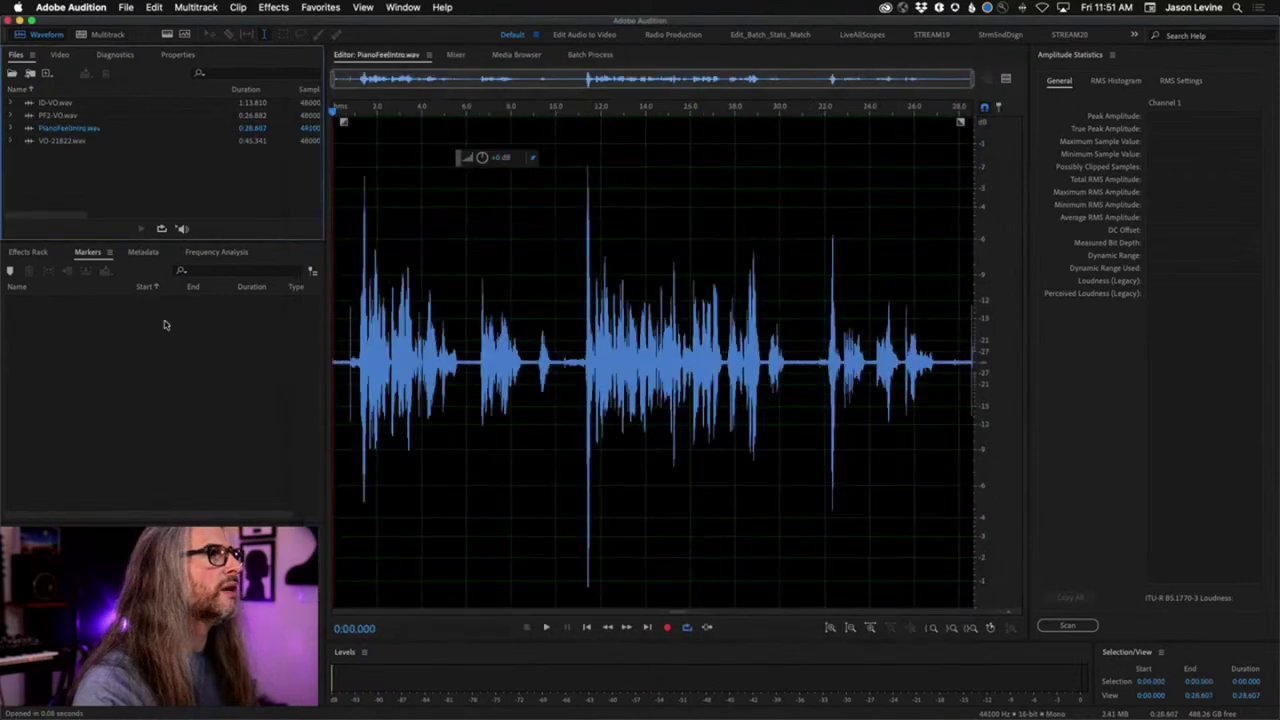
Listen to the PianoFeelIntro.wav recording from near its beginning, and stop playback before the second long phrase.
left_click(345, 338)
key("space")
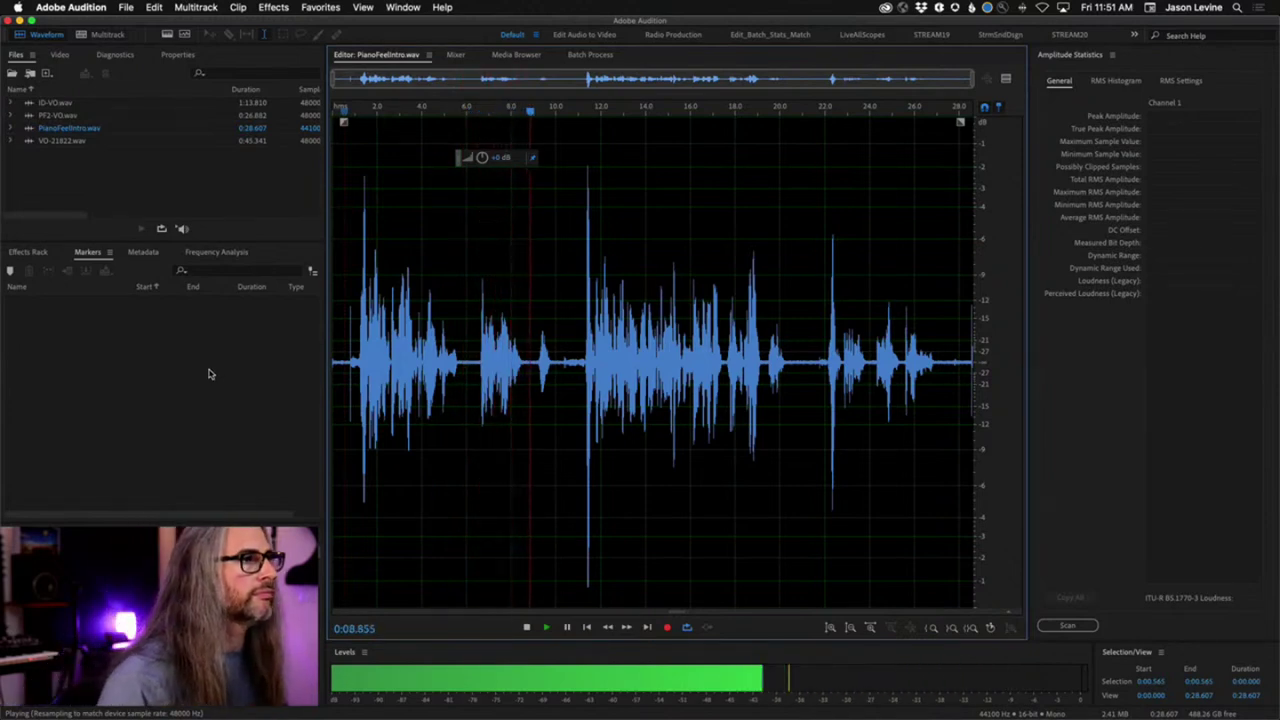
key("space")
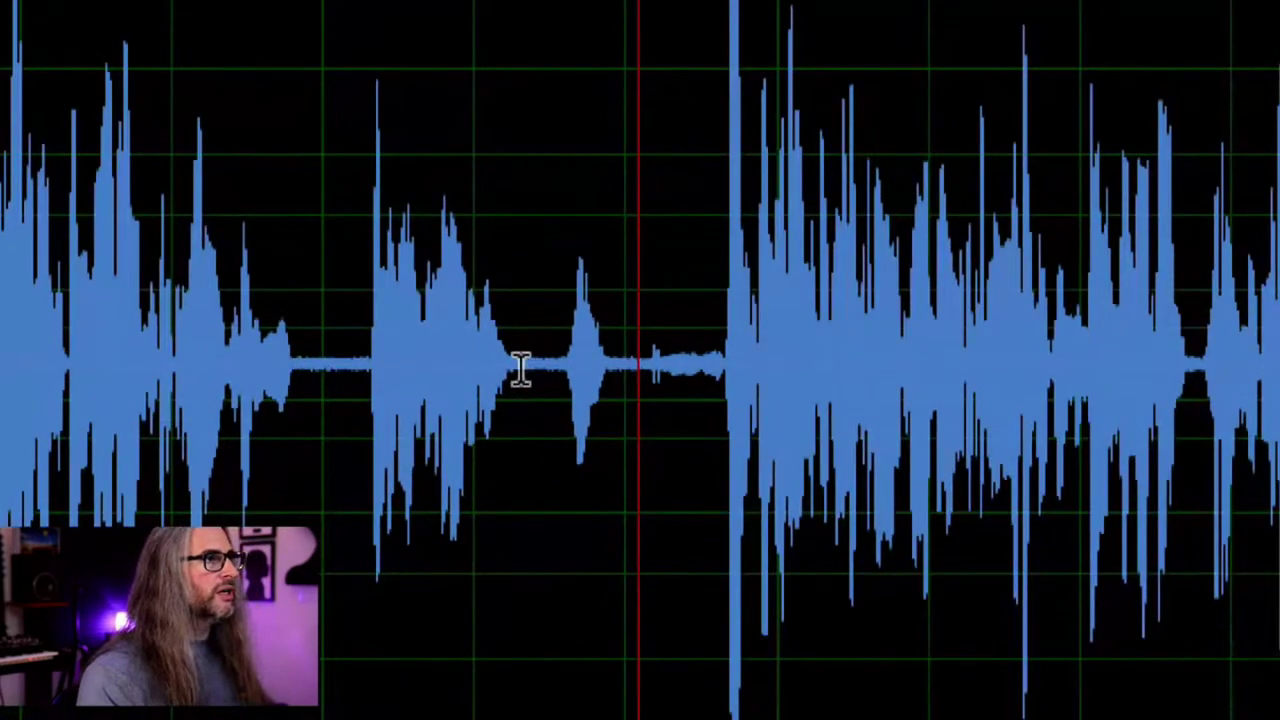
Examine the background noise in the quiet gaps before and after the second short phrase, and clear the selection.
left_click_drag(528, 362, 536, 368)
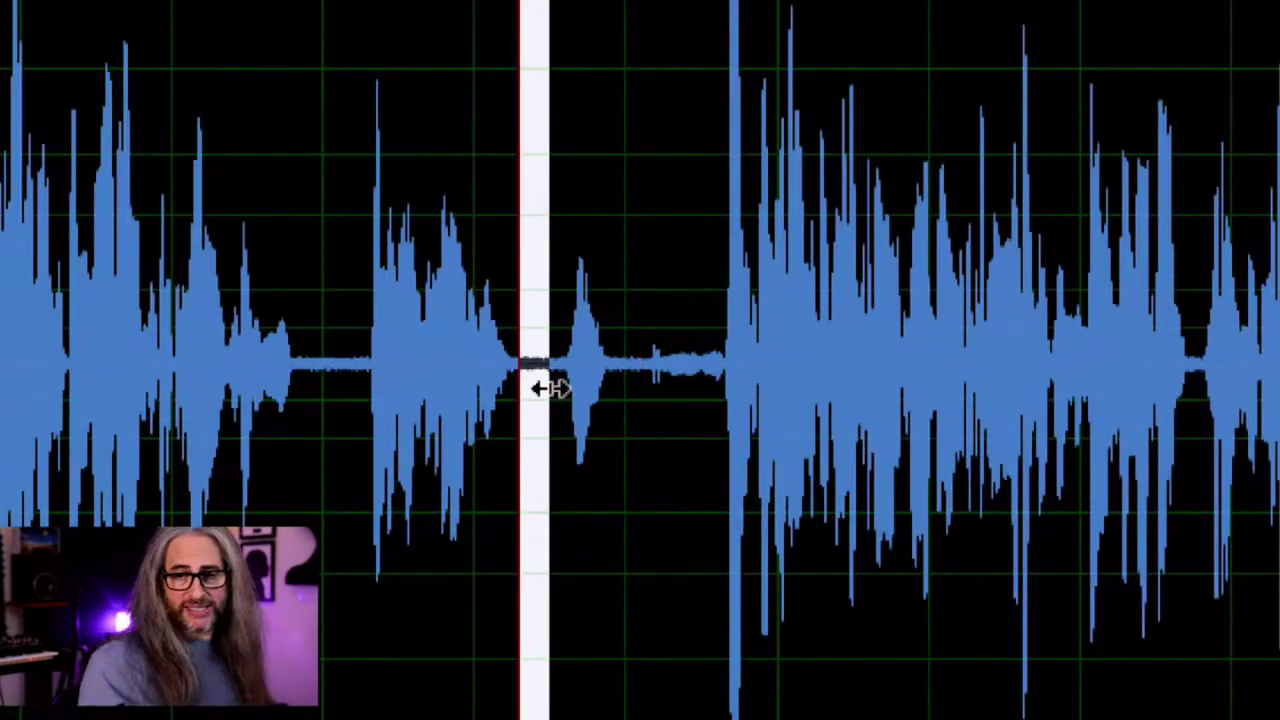
left_click_drag(322, 364, 366, 380)
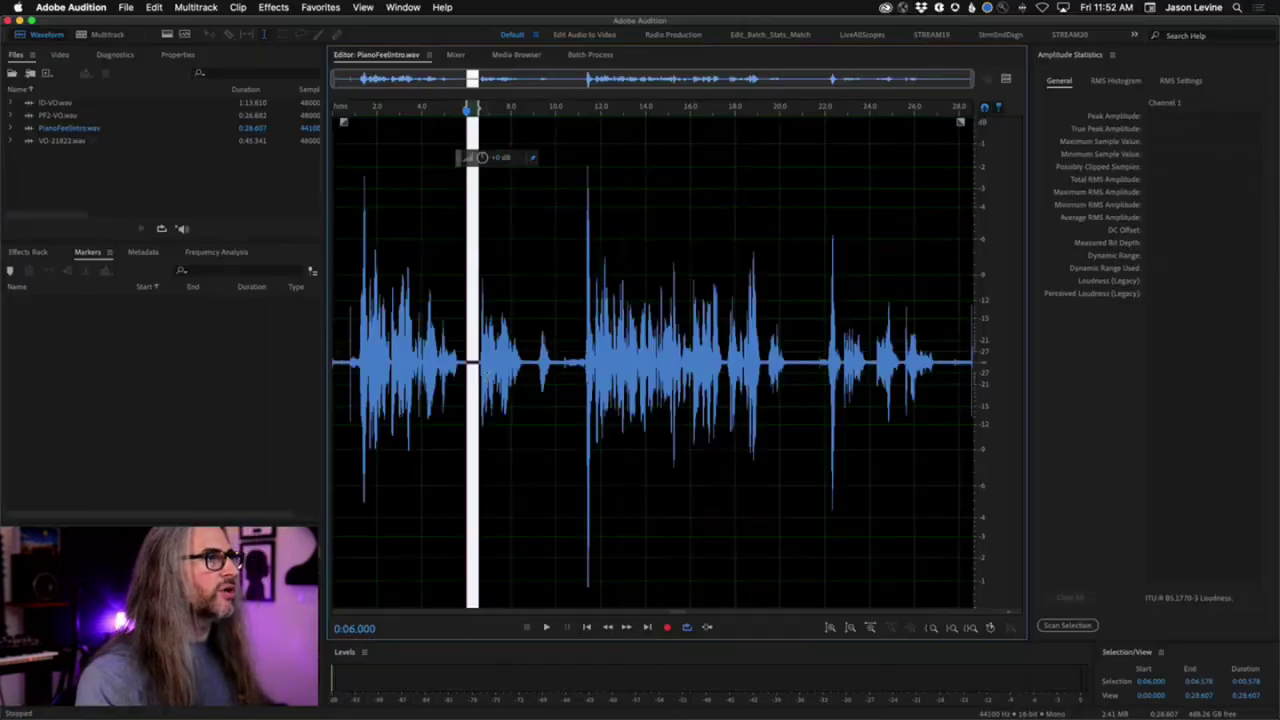
left_click(513, 380)
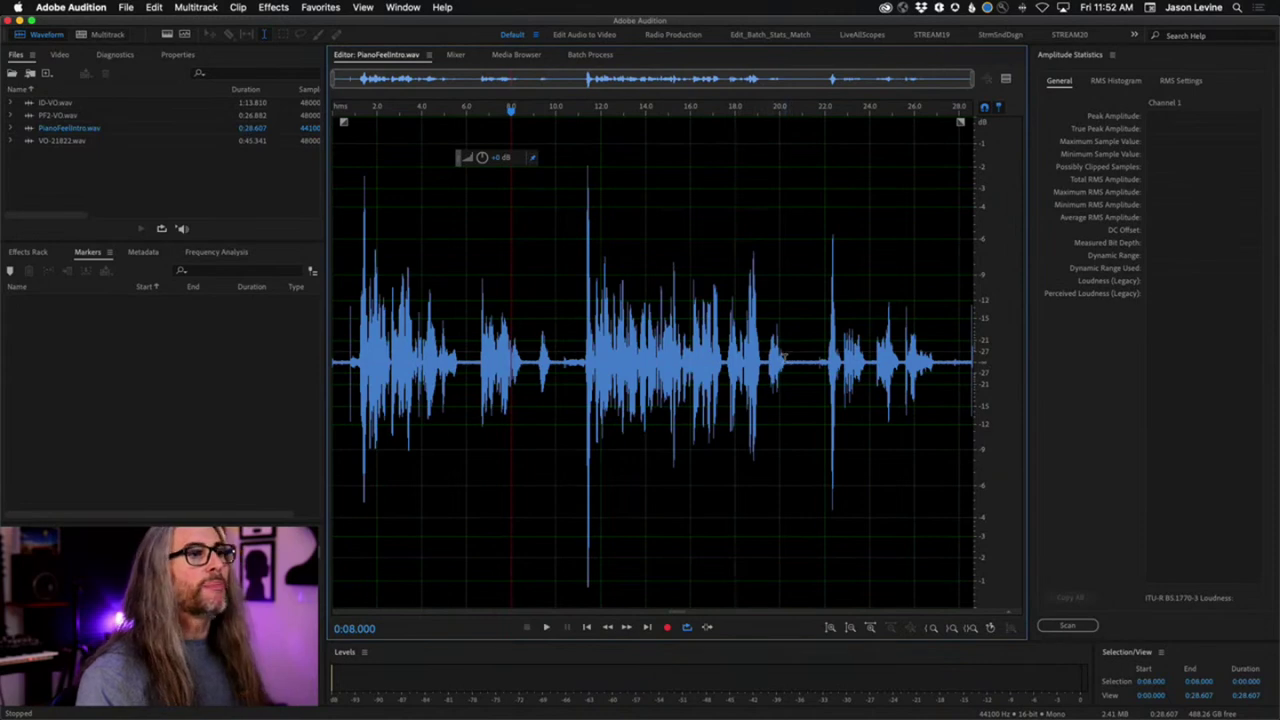
Show the frequency analysis and spectral frequency display of PianoFeelIntro.wav, and examine its high-frequency range.
left_click(212, 251)
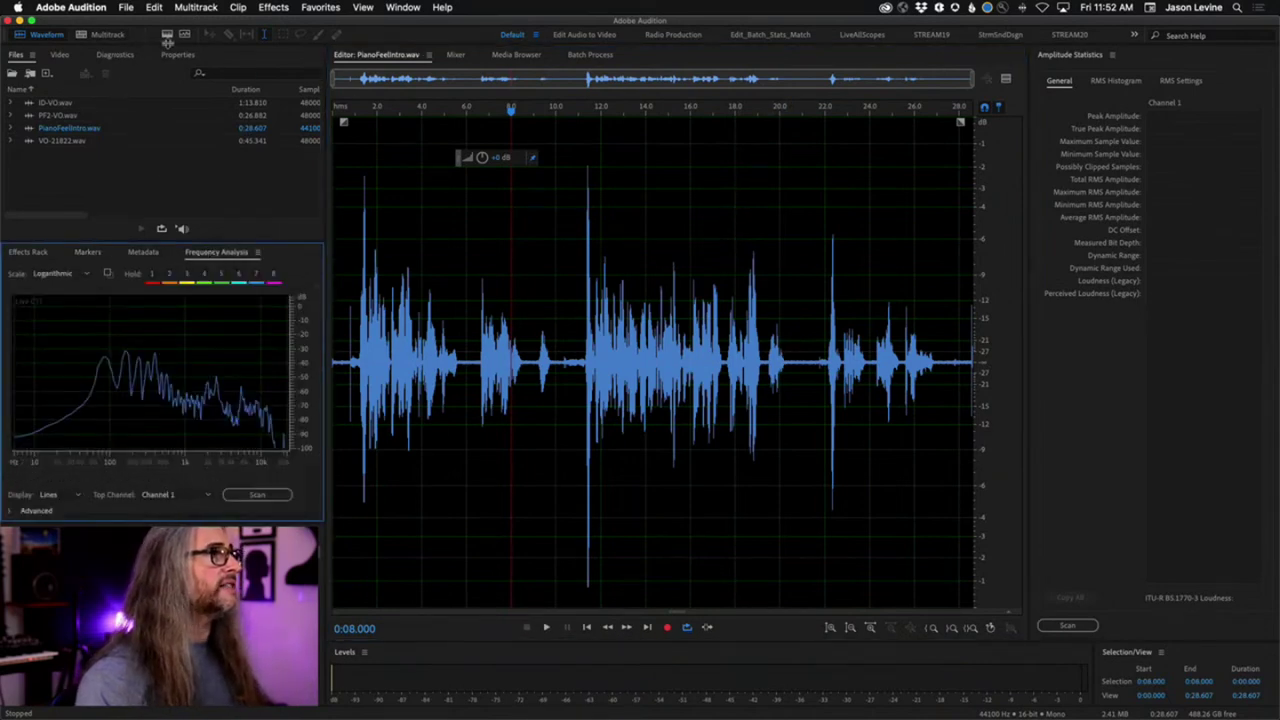
left_click(167, 37)
left_click_drag(1003, 308, 970, 42)
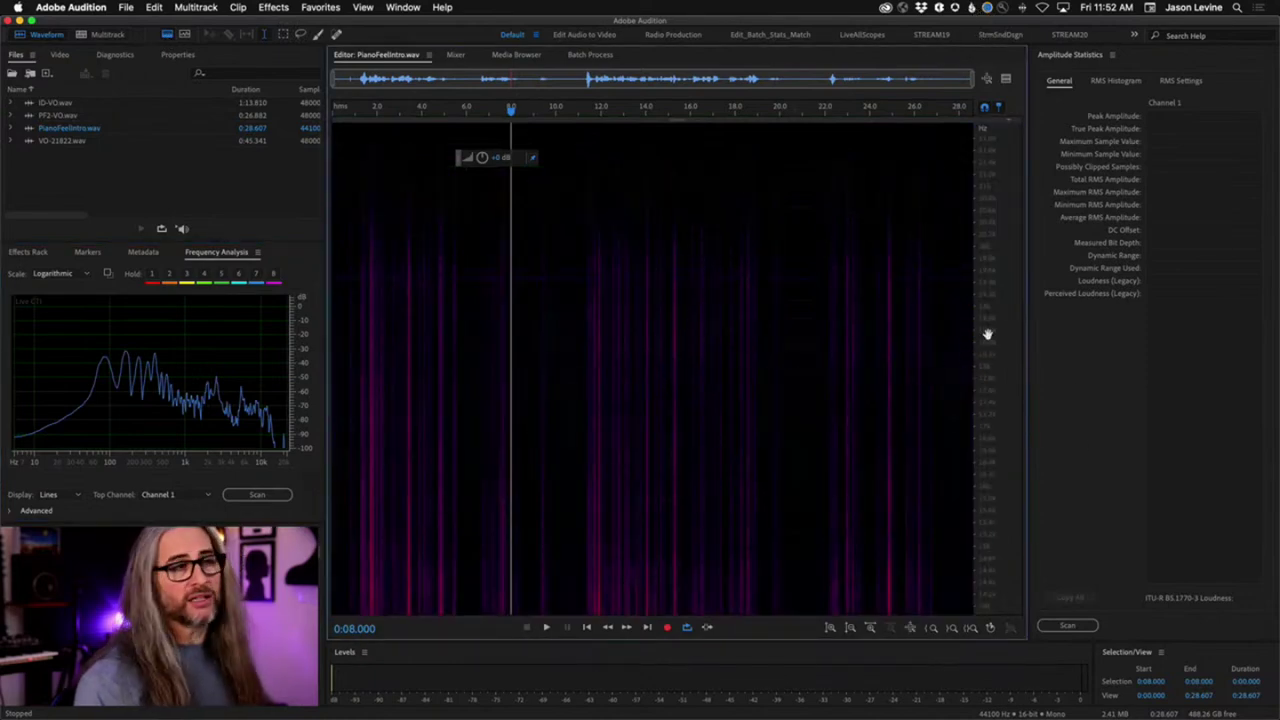
left_click_drag(987, 333, 997, 356)
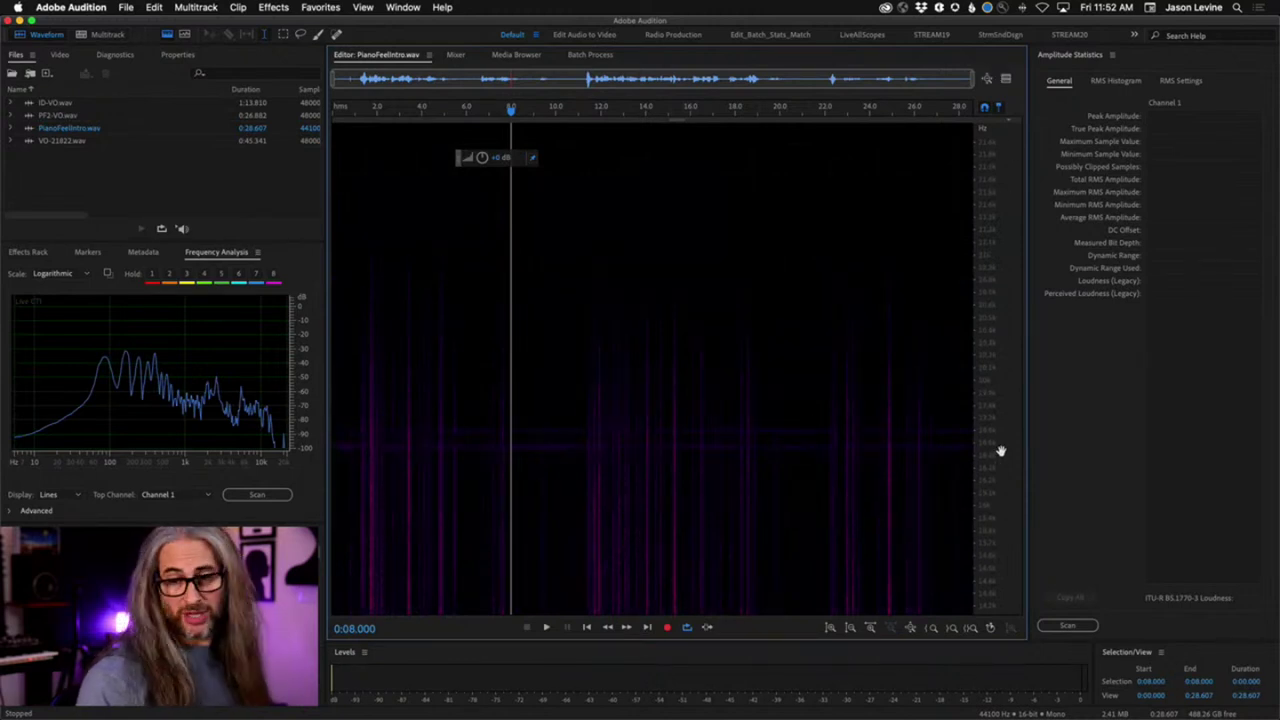
Examine the faint horizontal high-frequency lines in the middle and opening sections, and restore the full frequency range and file length.
left_click_drag(555, 108, 836, 104)
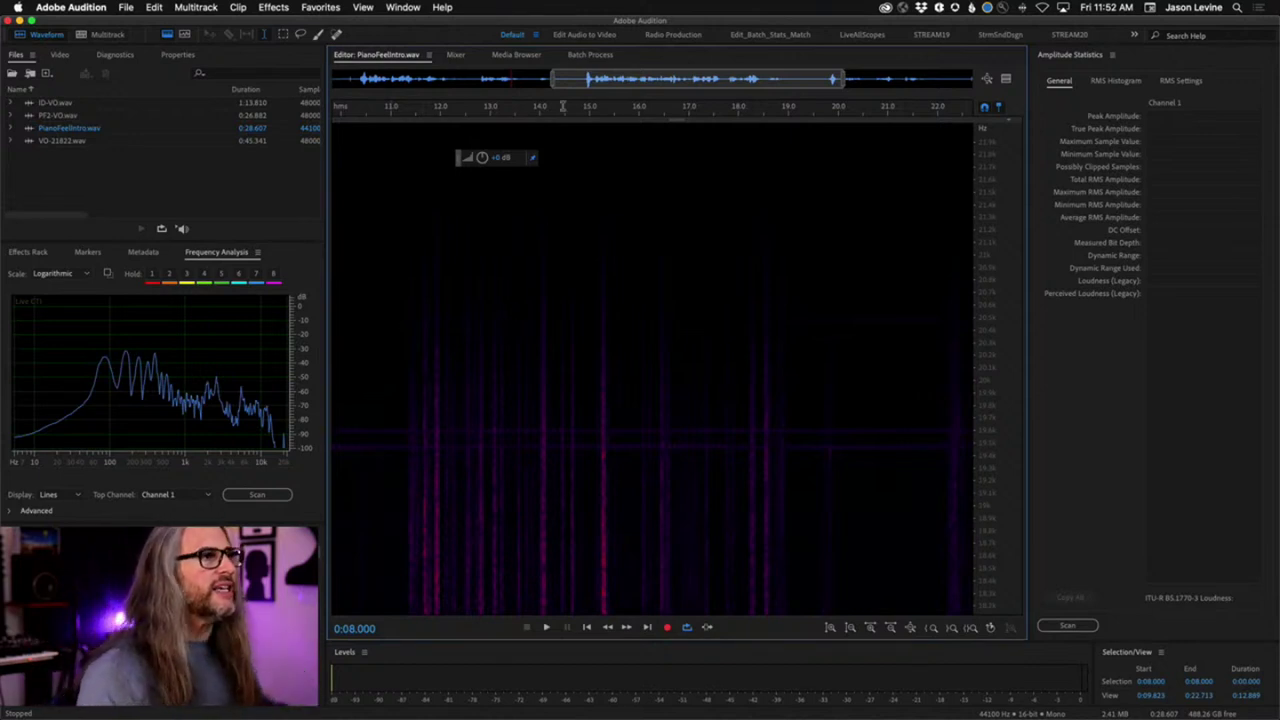
left_click_drag(607, 78, 274, 99)
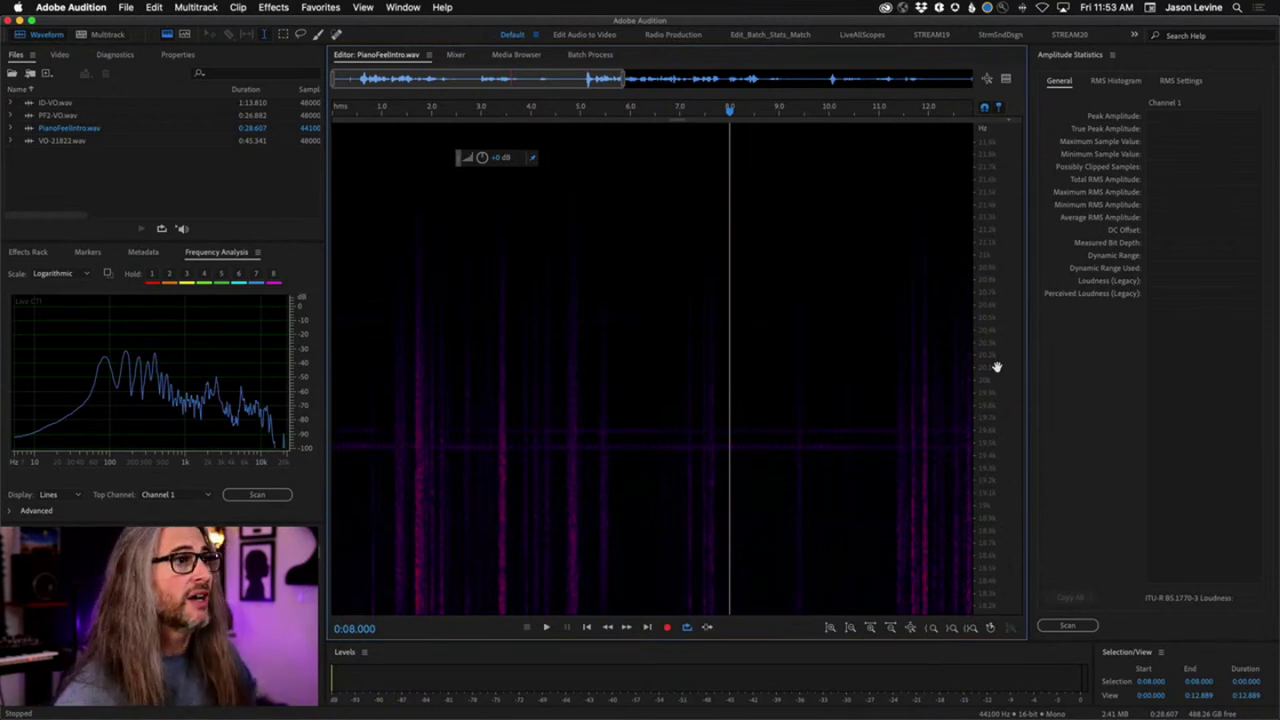
scroll(991, 406, "down", 5)
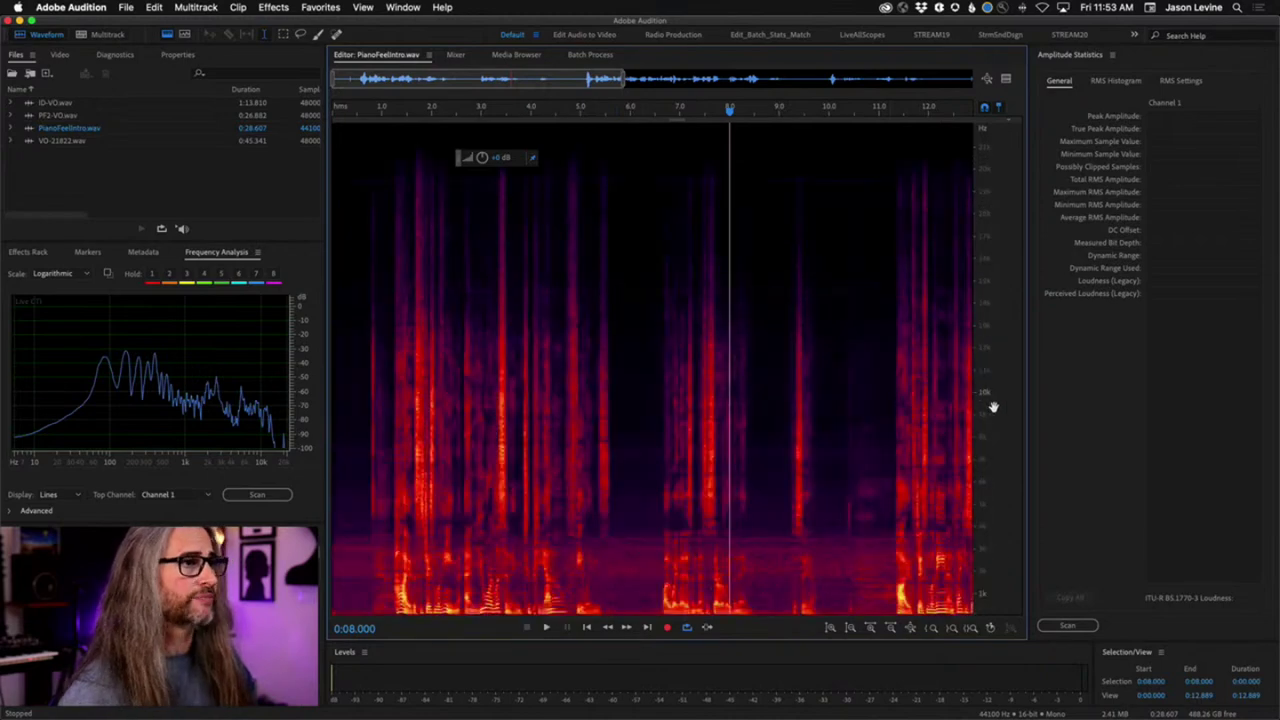
key("backslash")
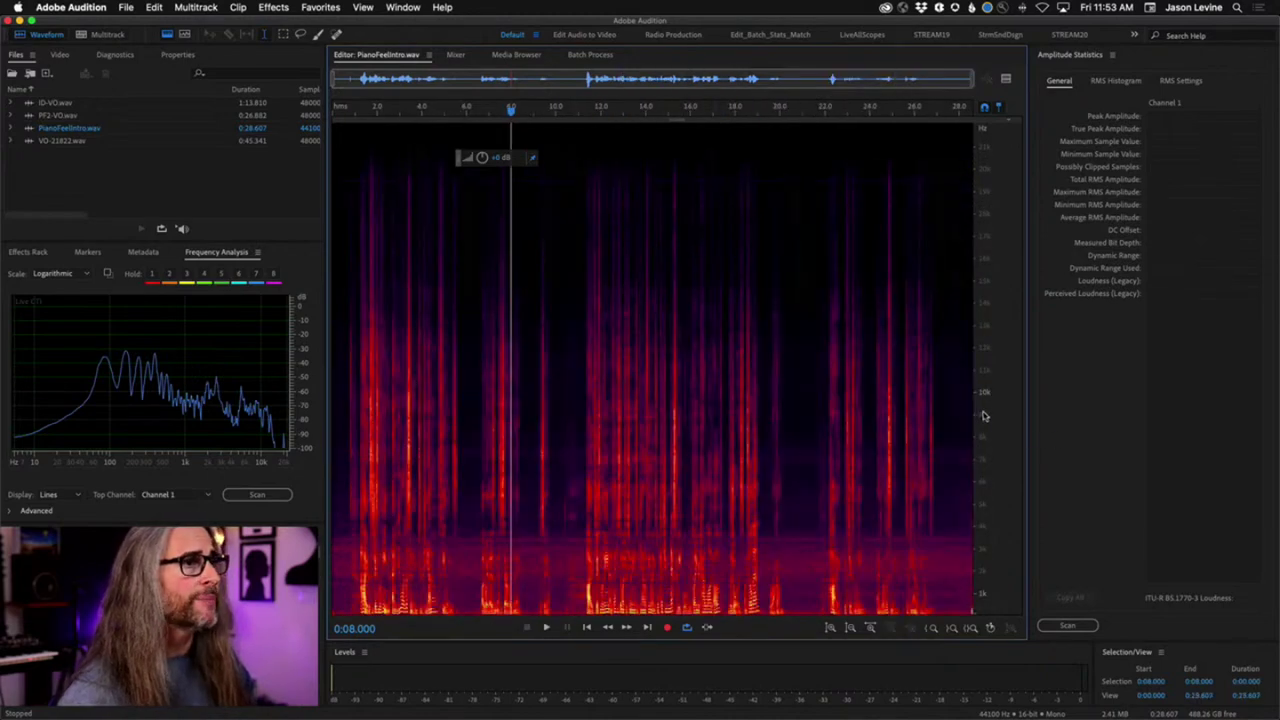
Scan the entire PianoFeelIntro.wav file for its amplitude statistics, and clear the selection.
left_click(573, 255)
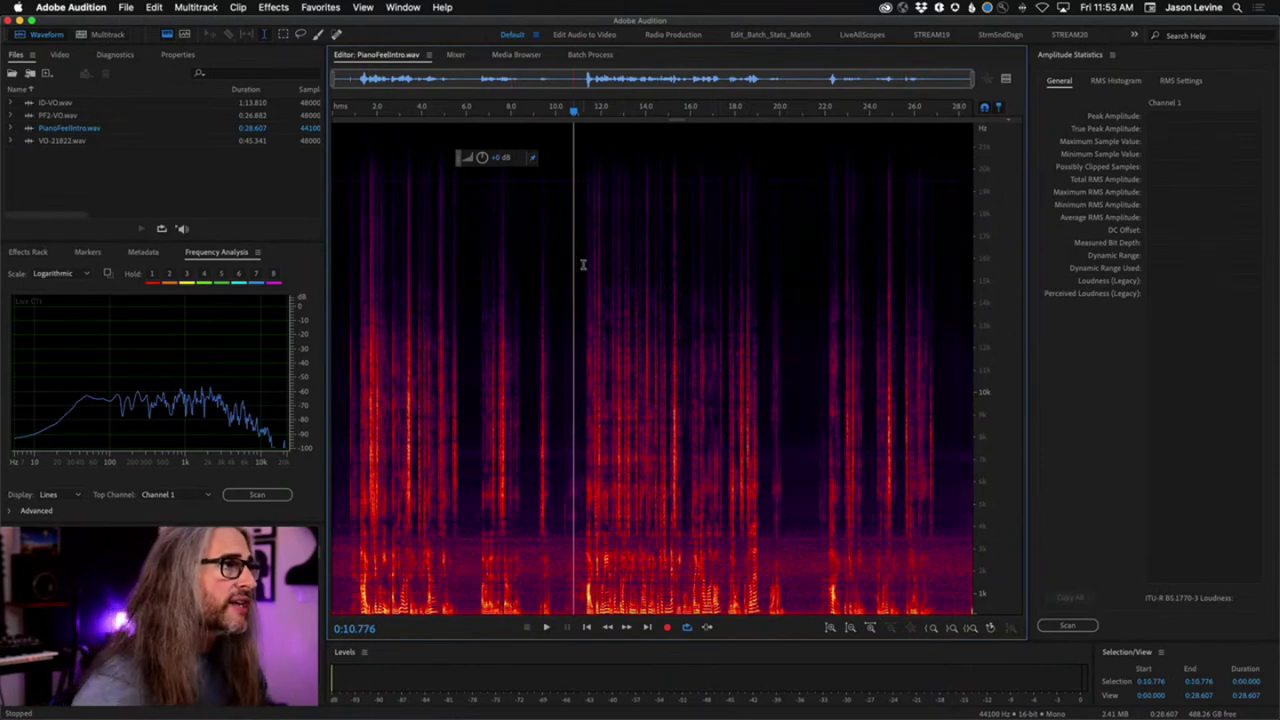
left_click(583, 264)
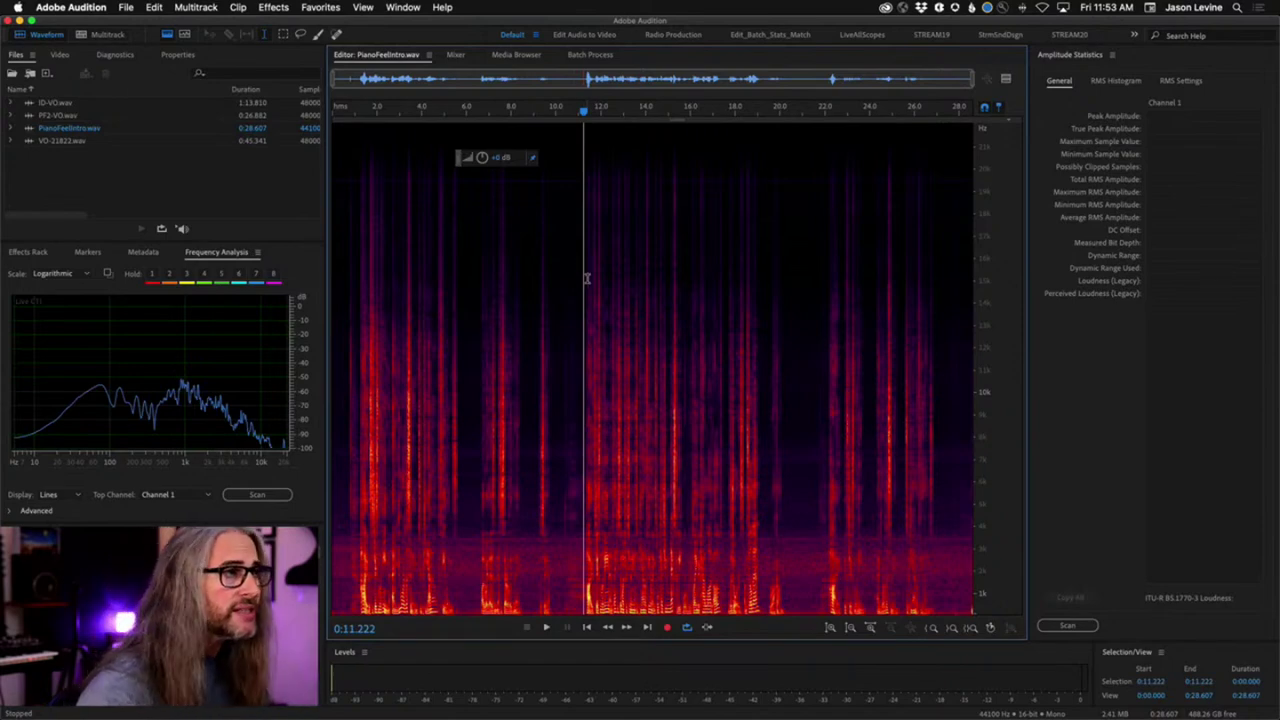
left_click(1069, 626)
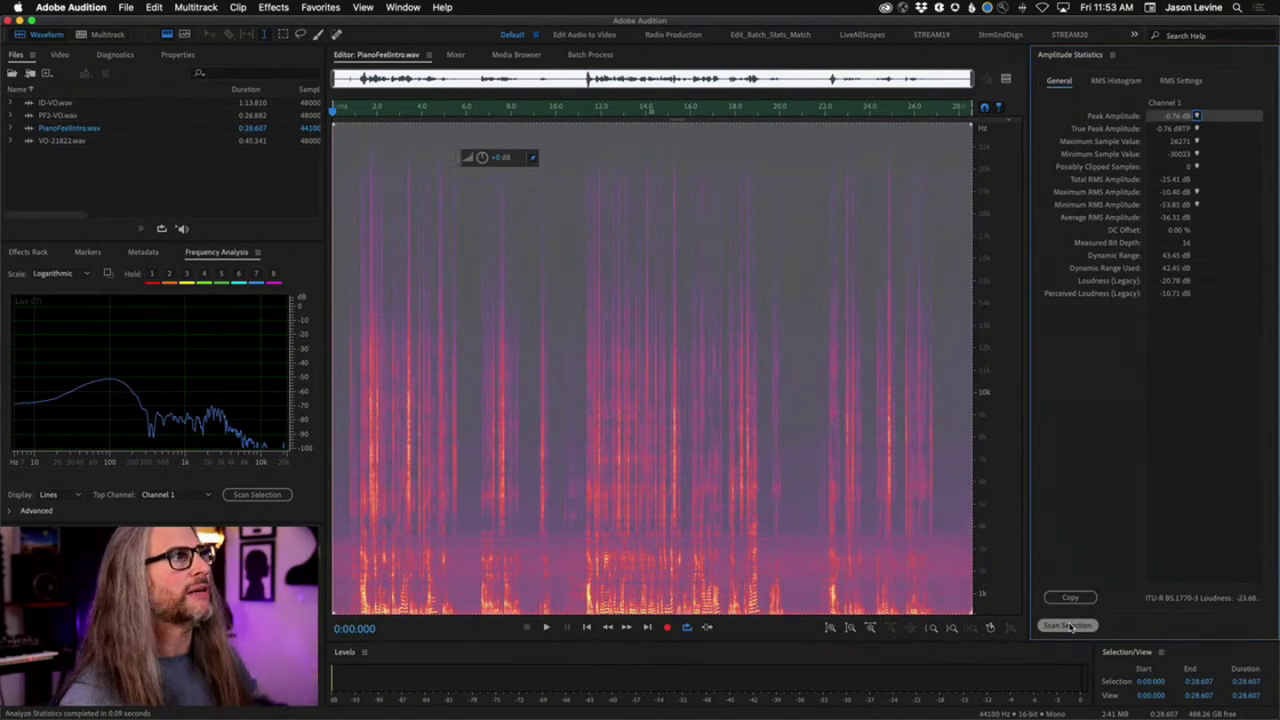
left_click(777, 310)
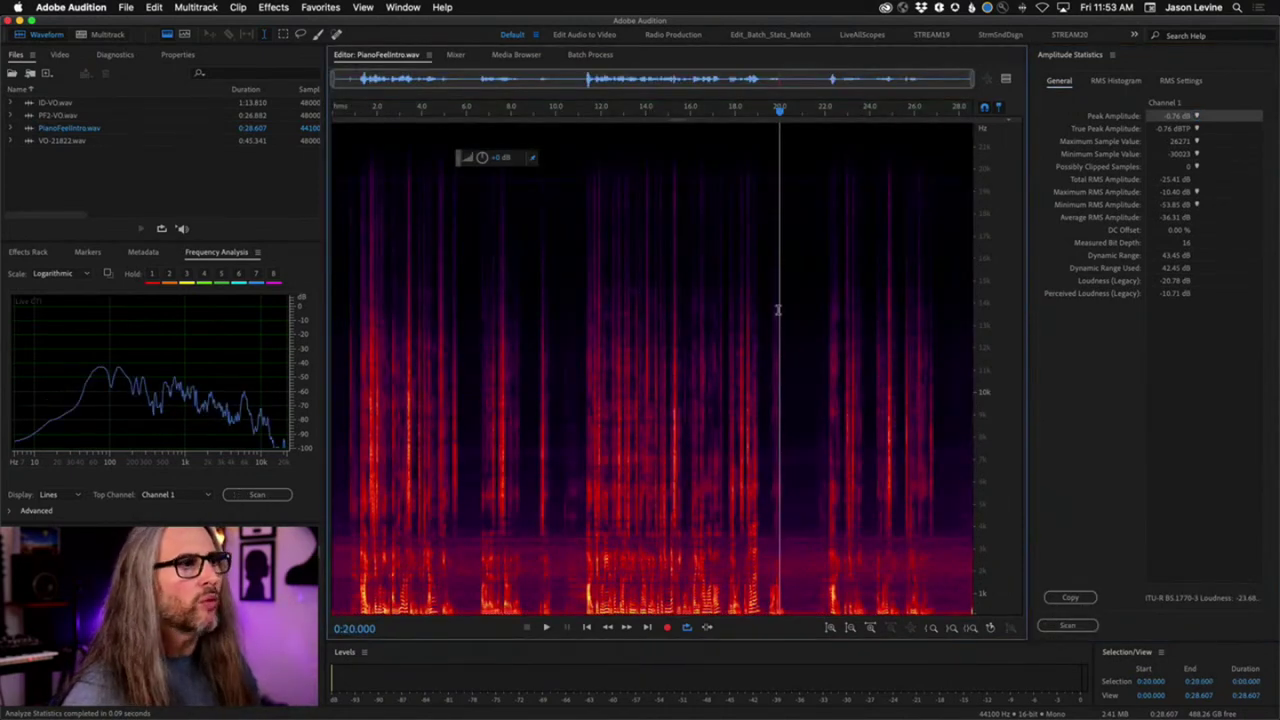
Outline the noise below about 4 kHz in the quiet gap after 20 seconds with the Marquee Selection tool, and clear the selection.
left_click(300, 37)
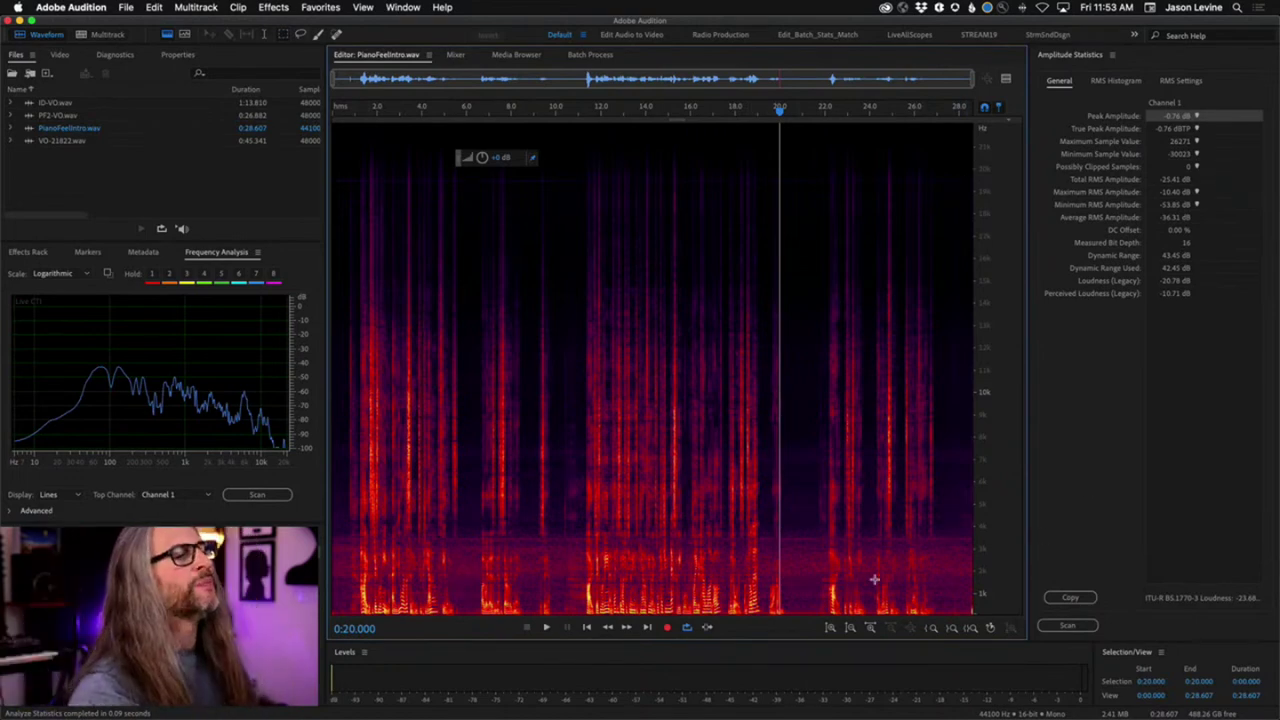
left_click_drag(790, 522, 813, 615)
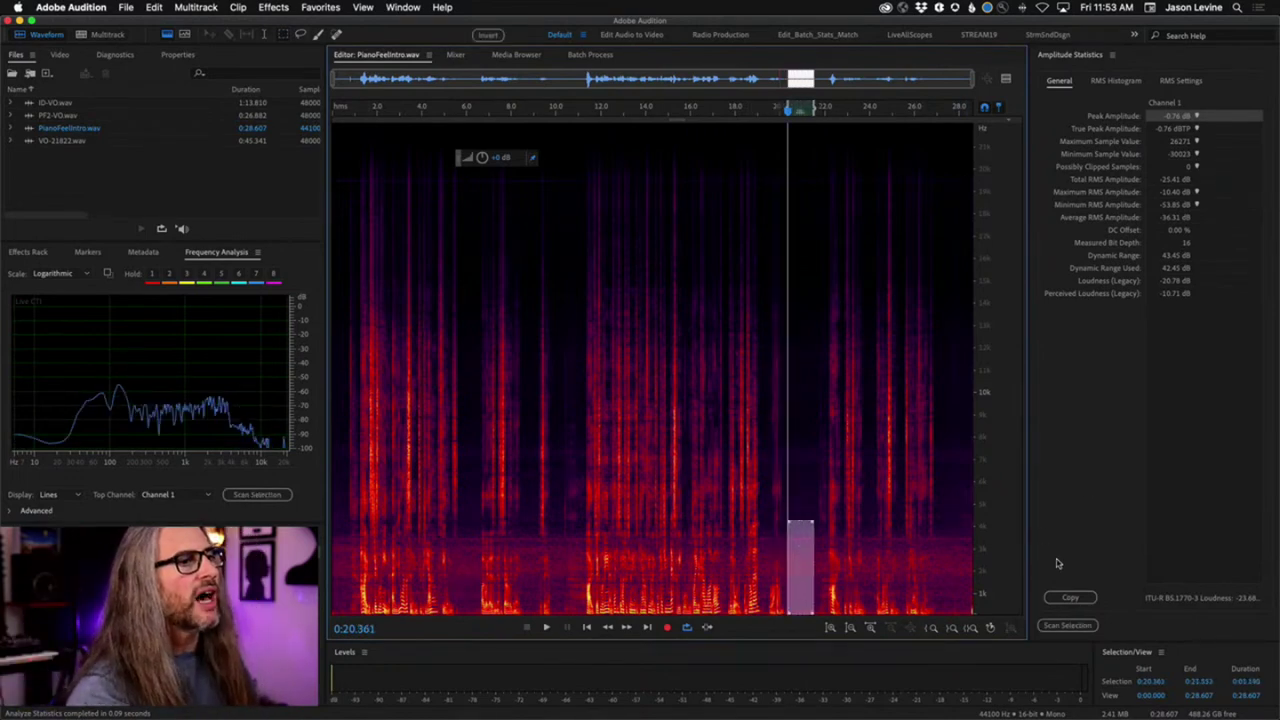
scroll(990, 494, "up", 5)
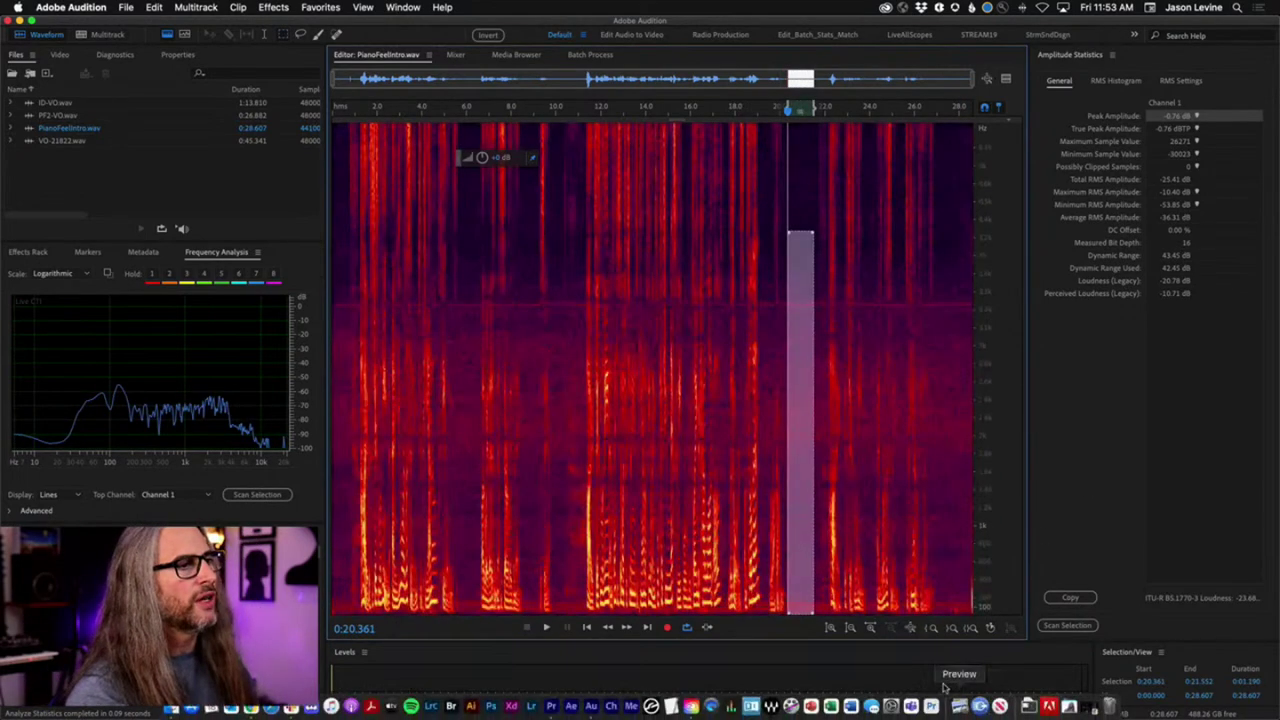
left_click(685, 300)
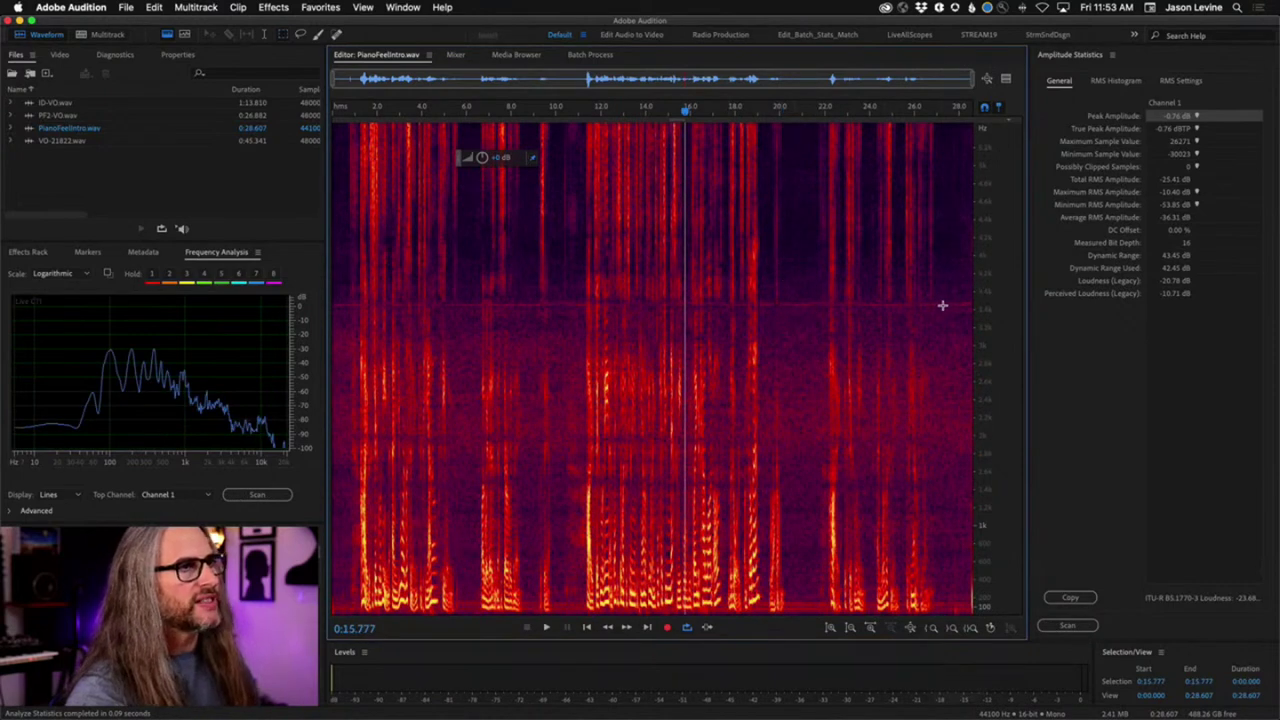
mouse_move(951, 298)
left_mouse_down()
mouse_move(533, 313)
mouse_move(951, 305)
left_mouse_up()
left_click(829, 360)
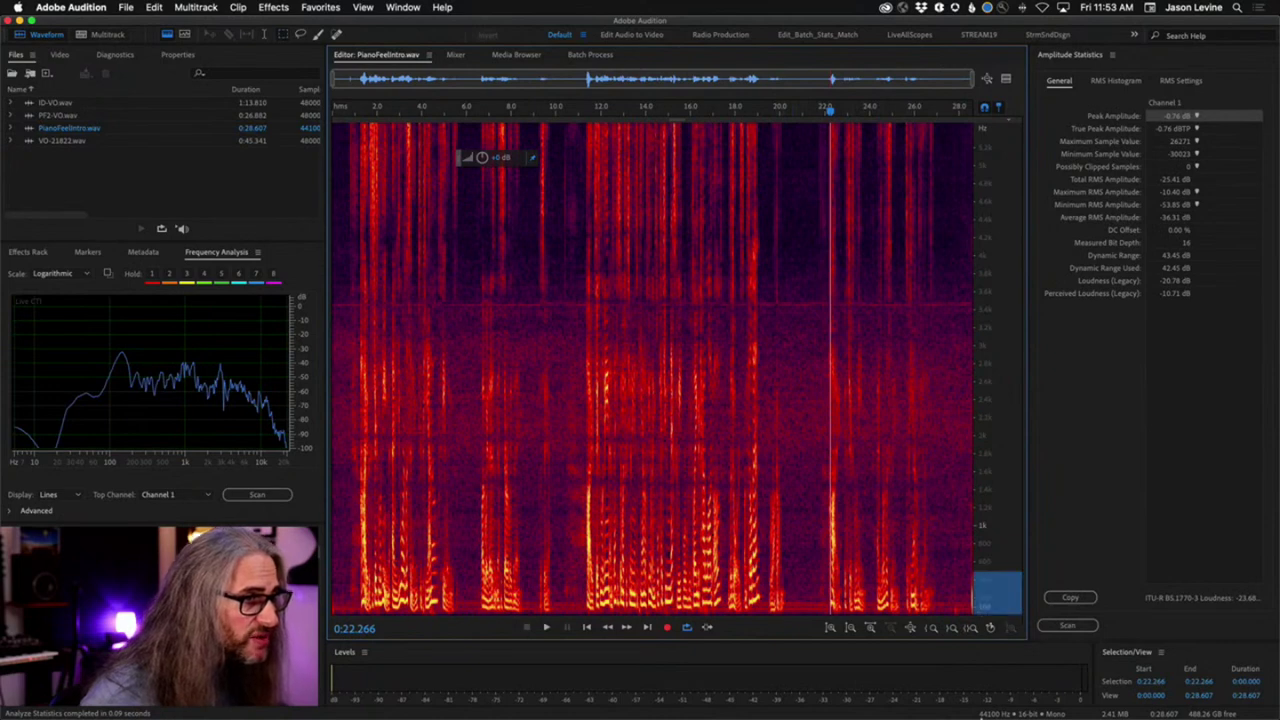
Outline the rumble below about 180 Hz in the same gap, and the range above about 4 kHz from 4.3 seconds onward, and clear the selection.
scroll(980, 595, "up", 2)
left_click_drag(792, 430, 825, 606)
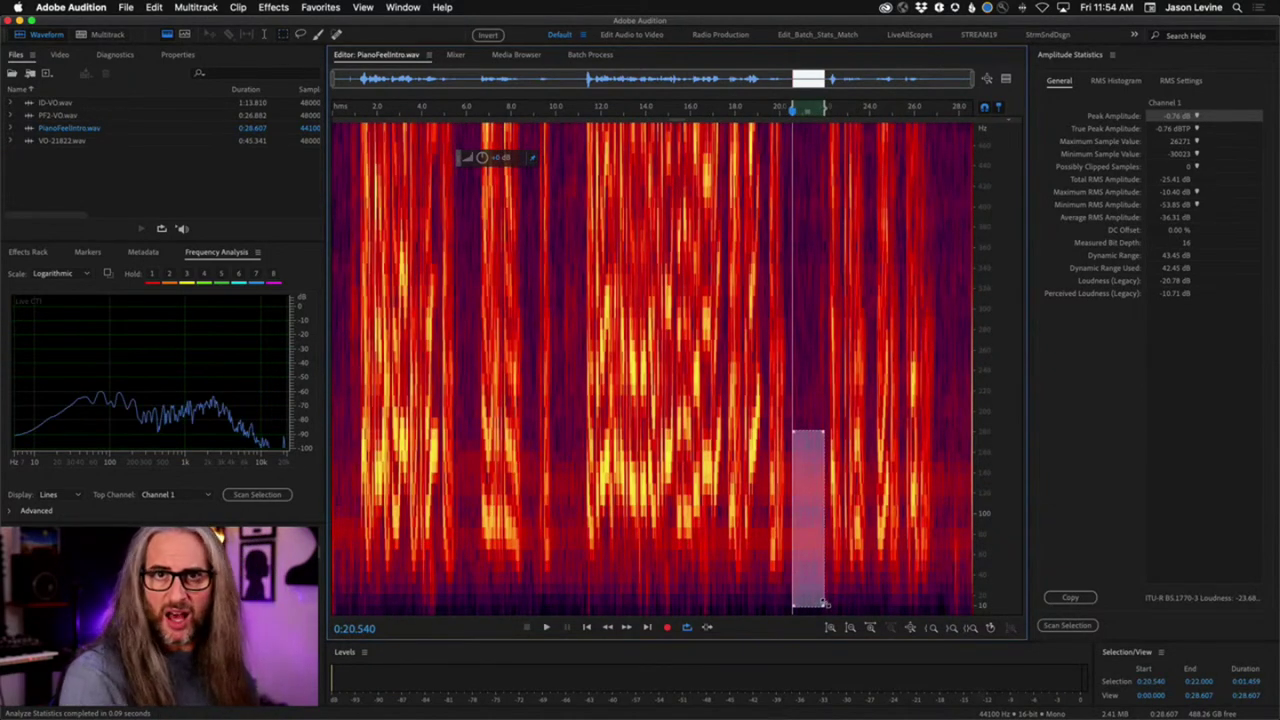
scroll(991, 491, "down", 3)
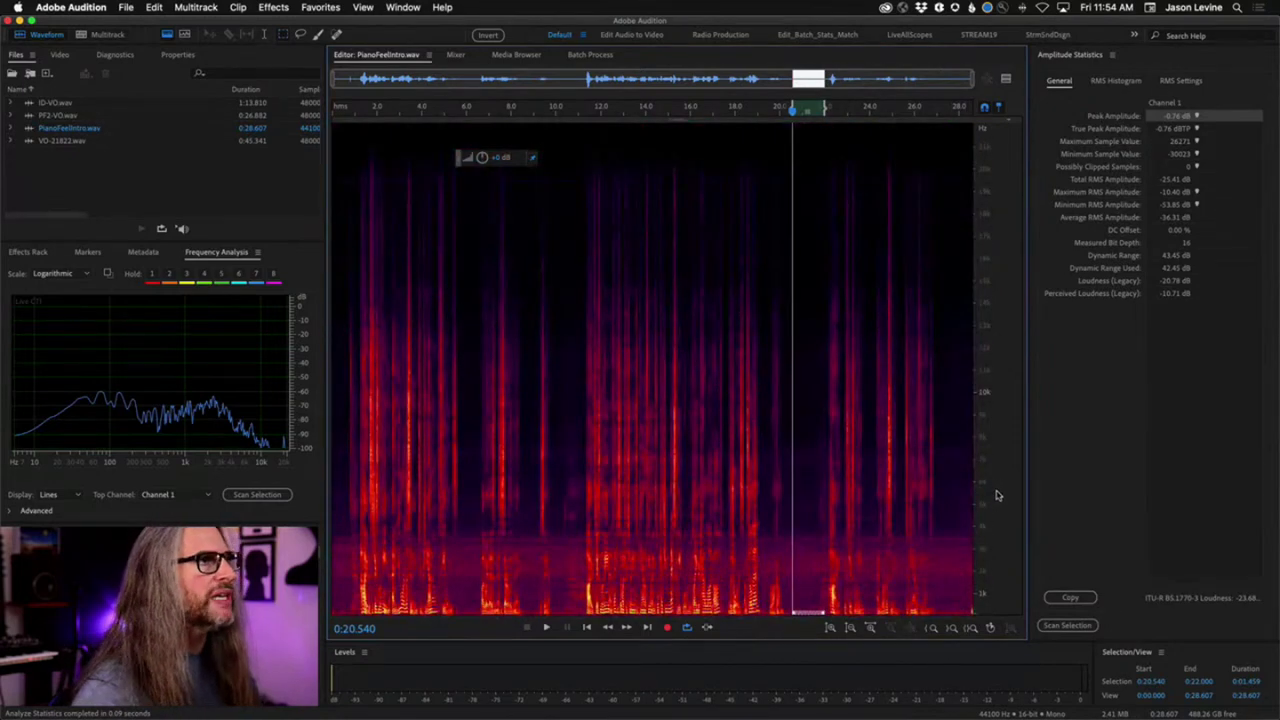
left_click_drag(429, 143, 978, 518)
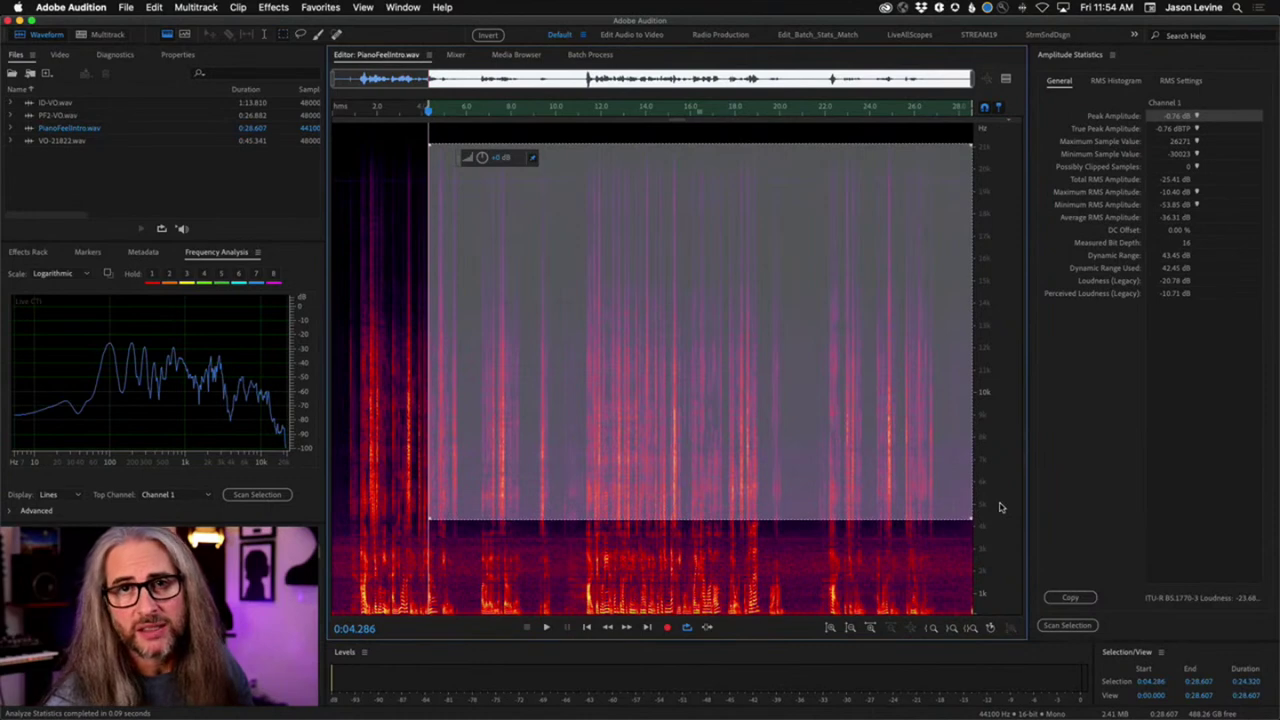
left_click(753, 561)
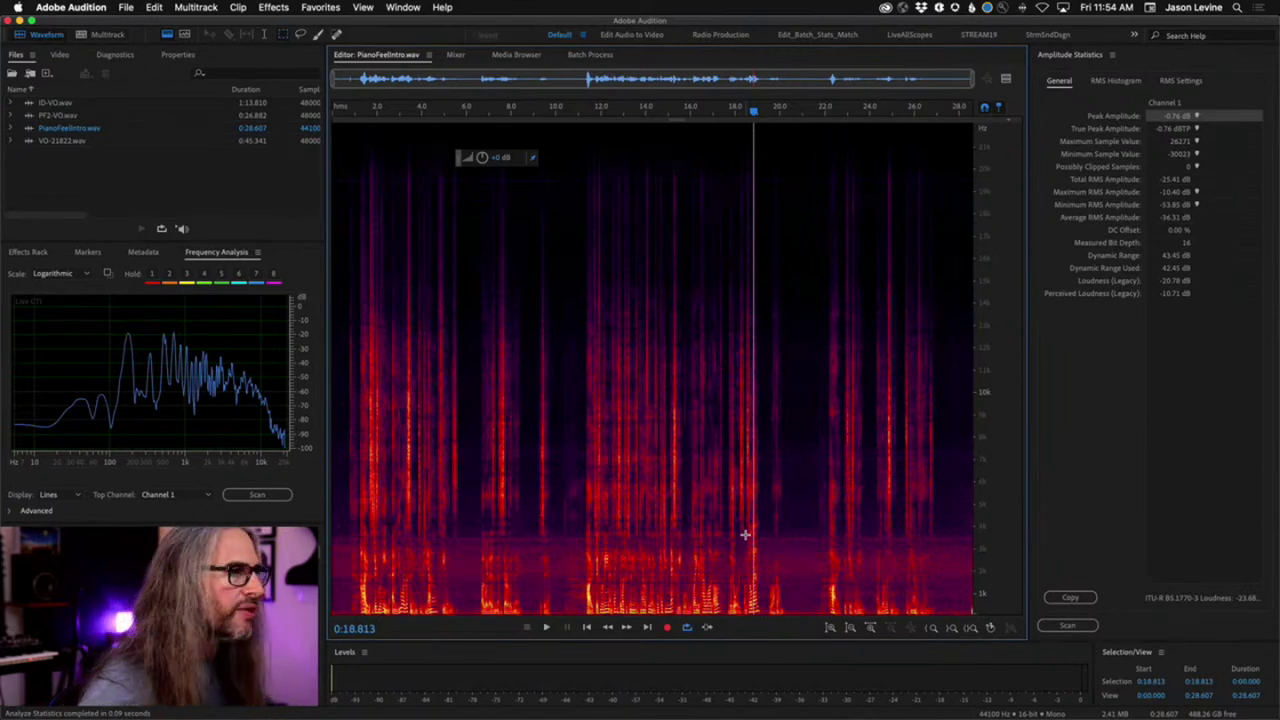
Examine the second long phrase between about 10 and 22 seconds alongside the amplitude statistics, play its end briefly, and place the playhead at 11 seconds.
left_click_drag(560, 108, 830, 103)
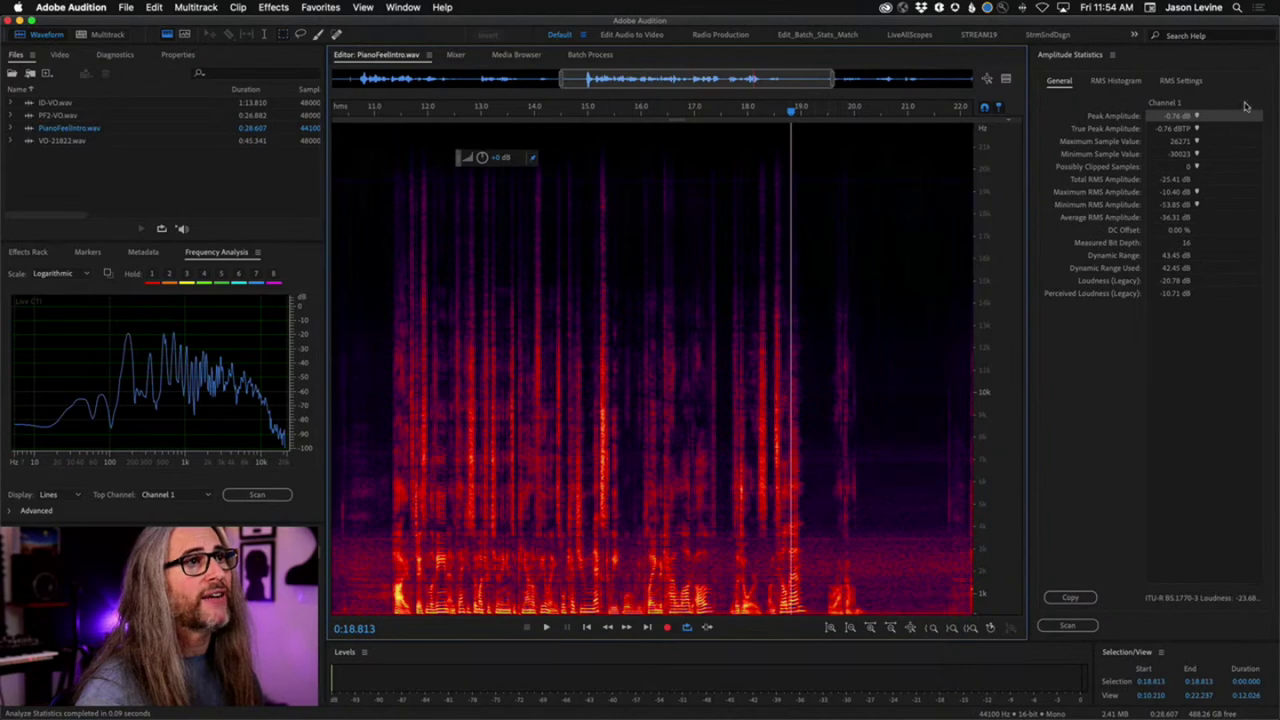
left_click(1093, 60)
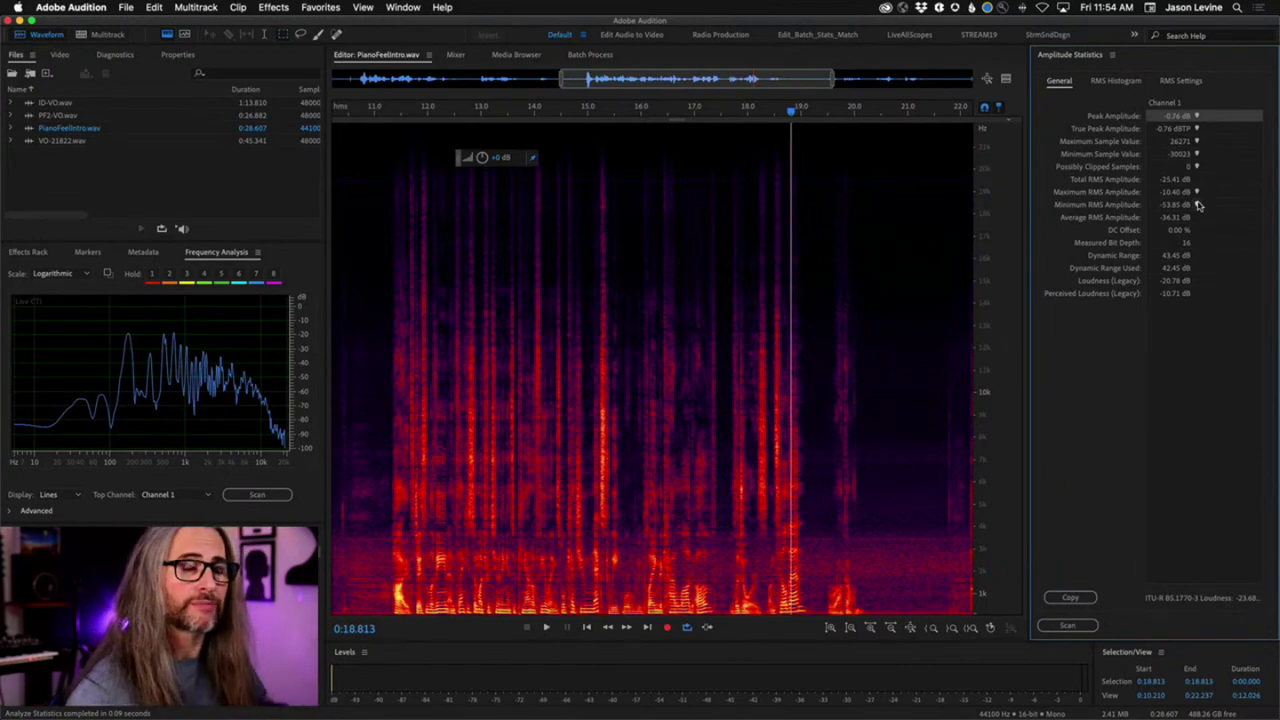
key("space")
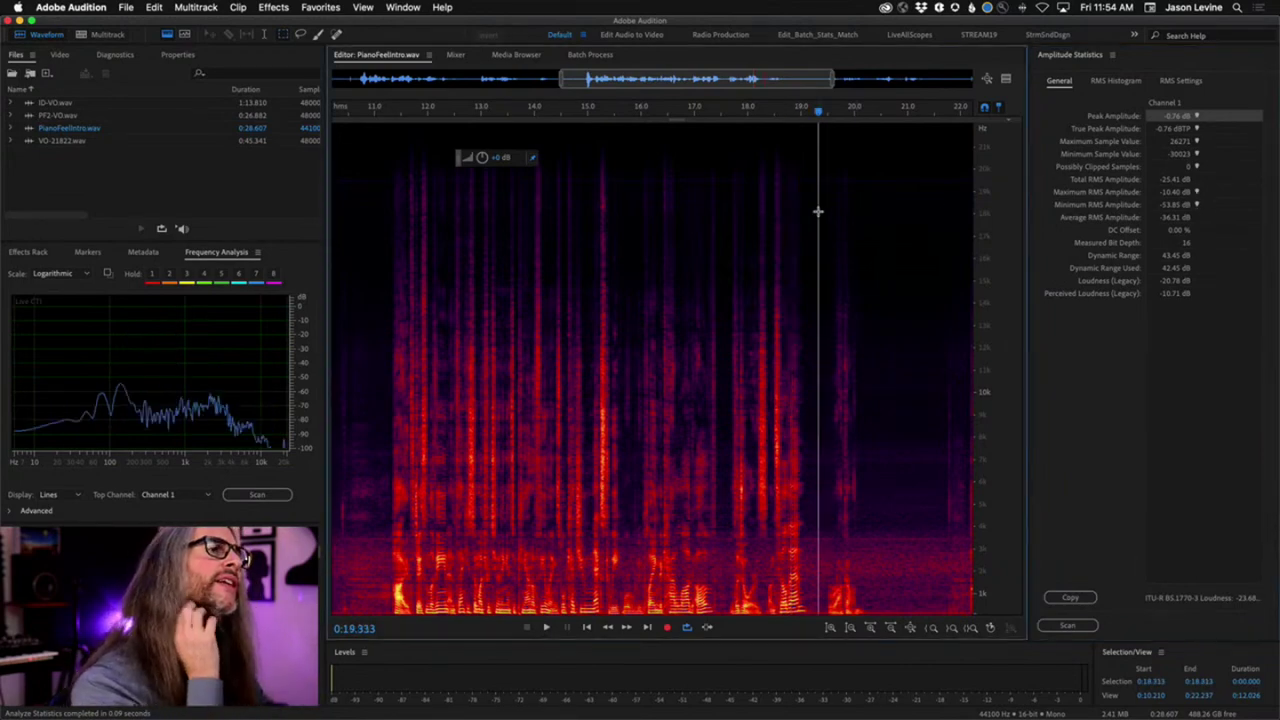
left_click(370, 201)
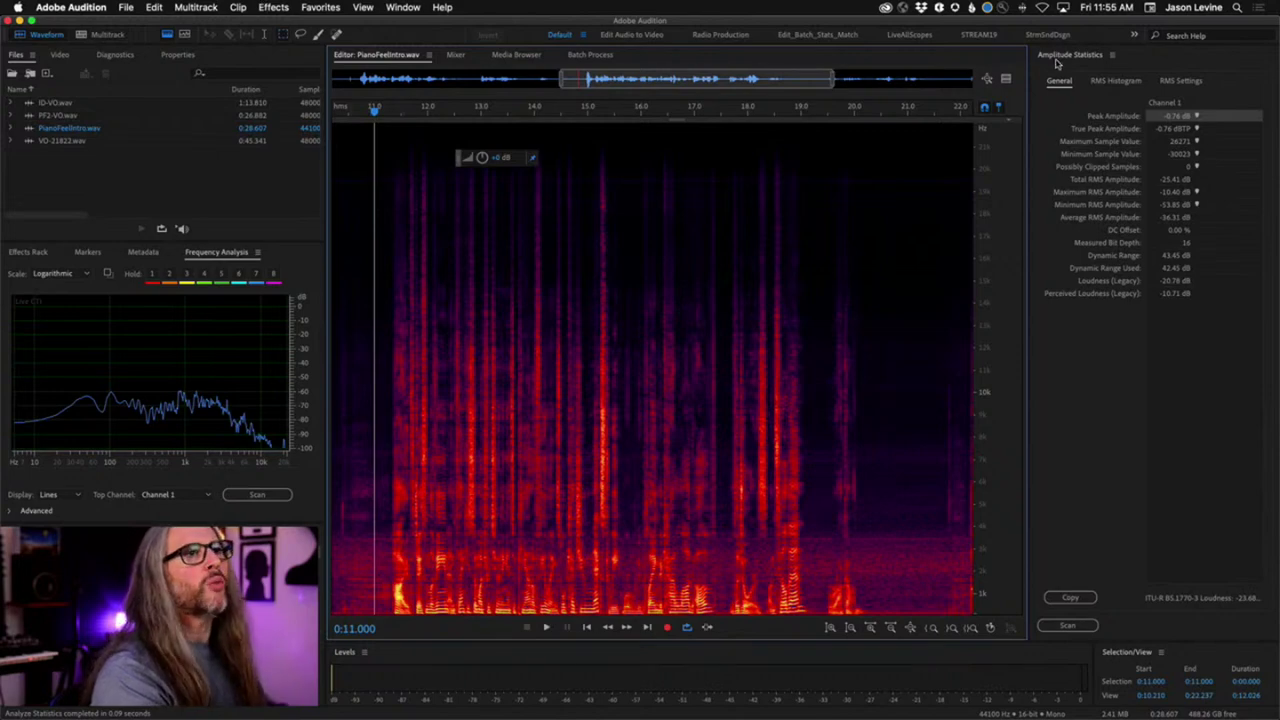
Return to the waveform display of the whole file, and add the DeNoise effect to the first slot of the Effects Rack.
left_click(169, 35)
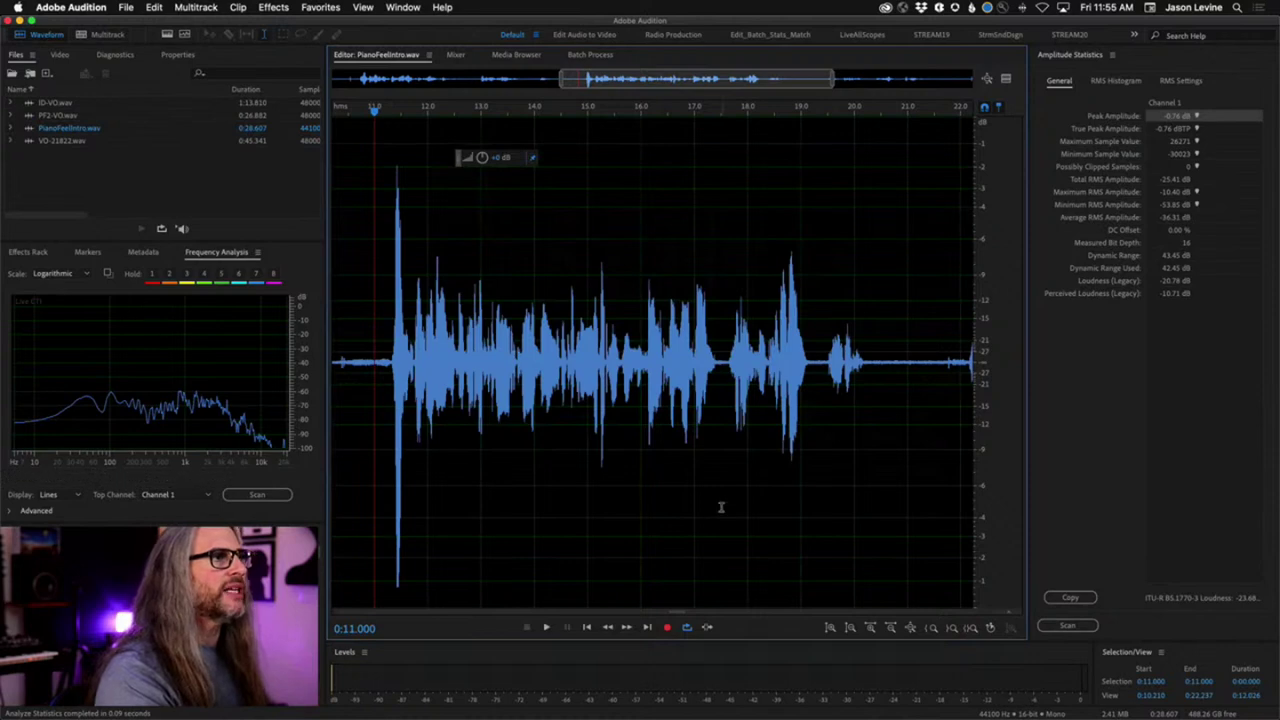
scroll(720, 508, "down", 3)
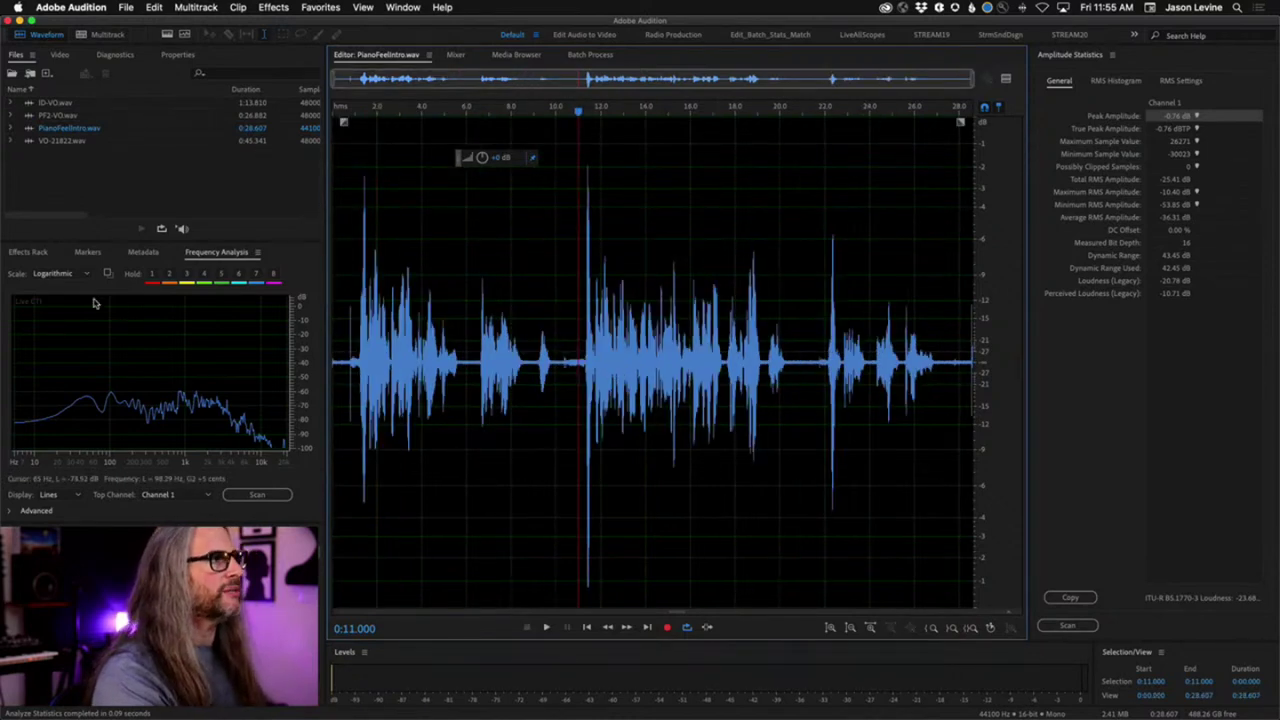
left_click(30, 253)
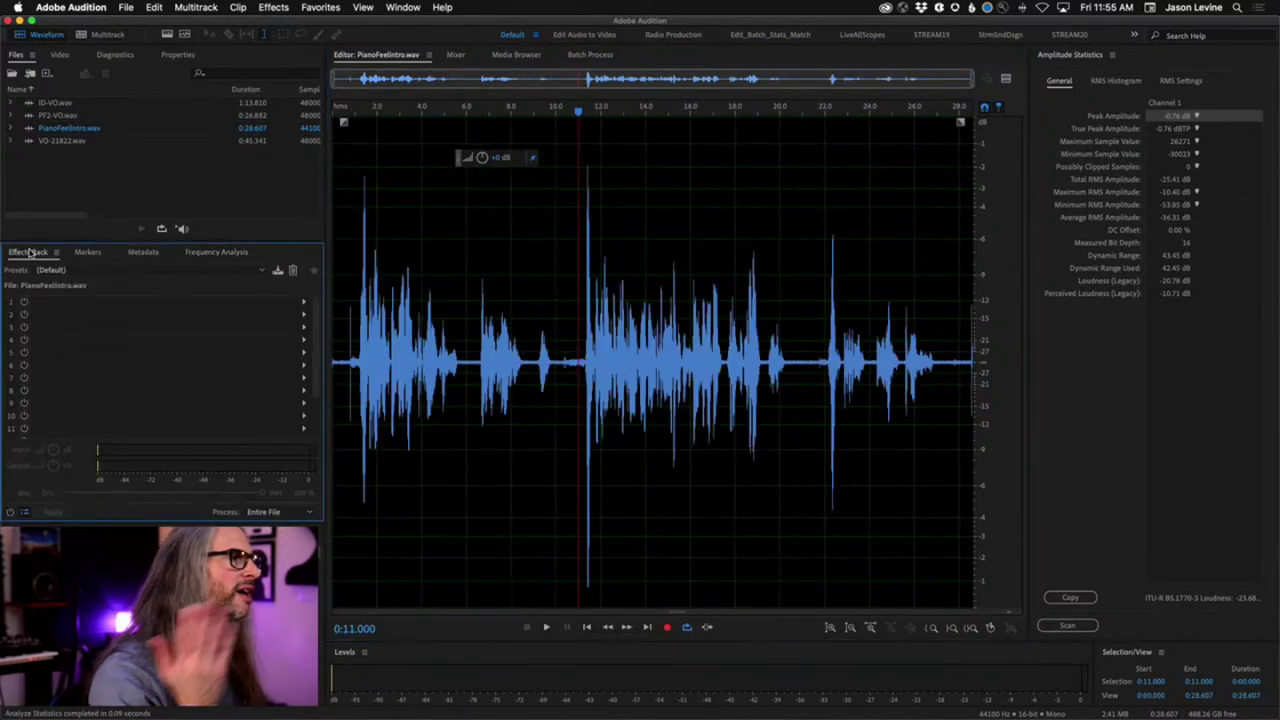
left_click(304, 304)
mouse_move(368, 404)
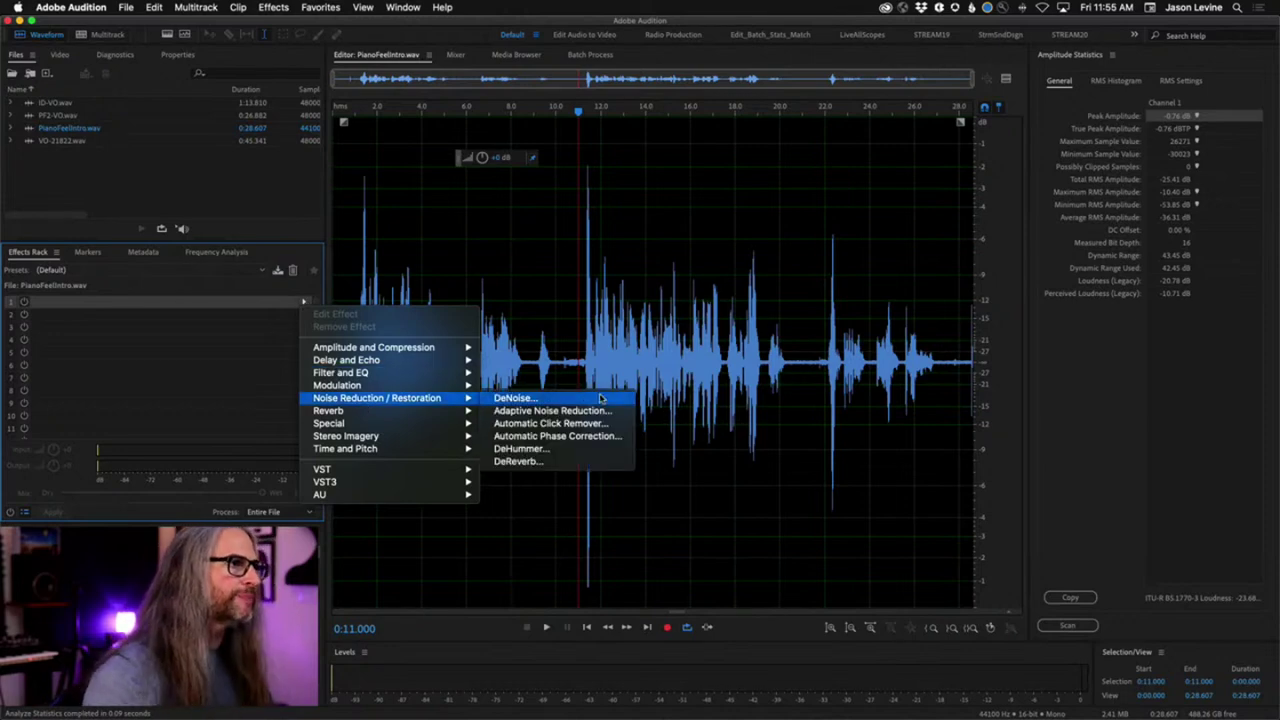
left_click(515, 398)
Show the spectral display again and outline the two faint high-frequency lines from about 8.3 seconds to the end, and clear the selection.
left_click_drag(576, 226, 792, 157)
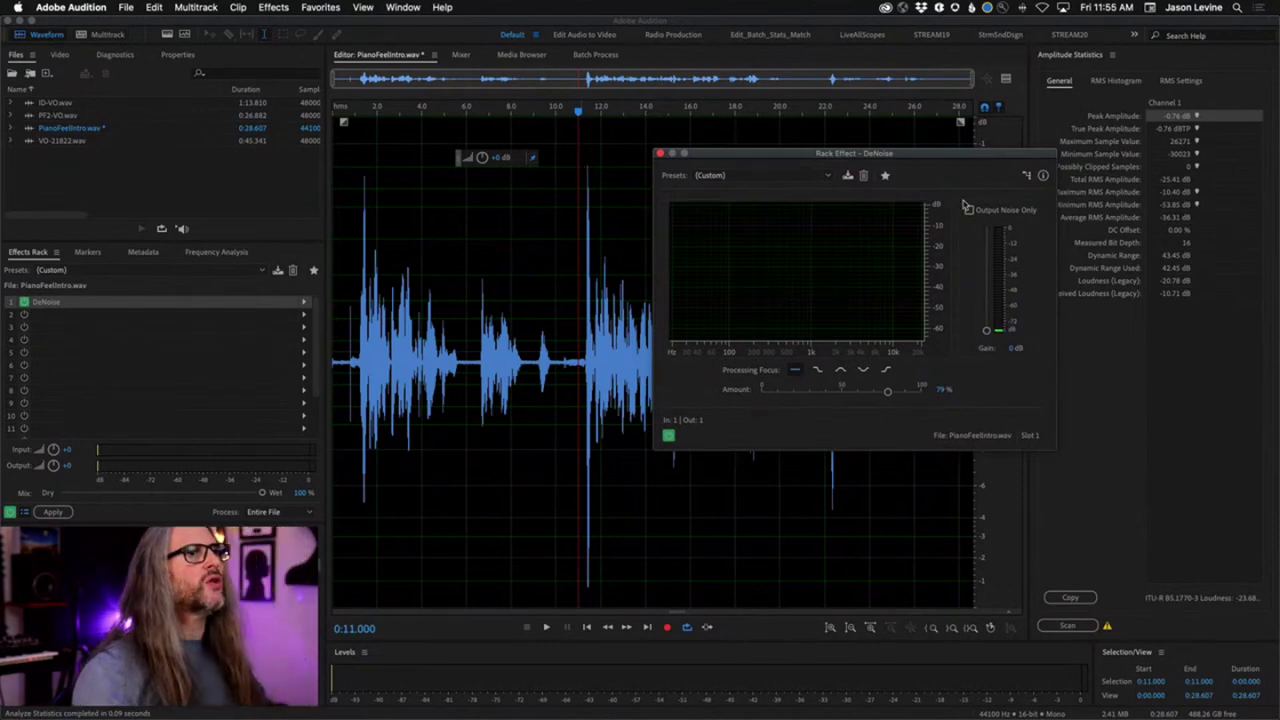
left_click_drag(919, 158, 684, 118)
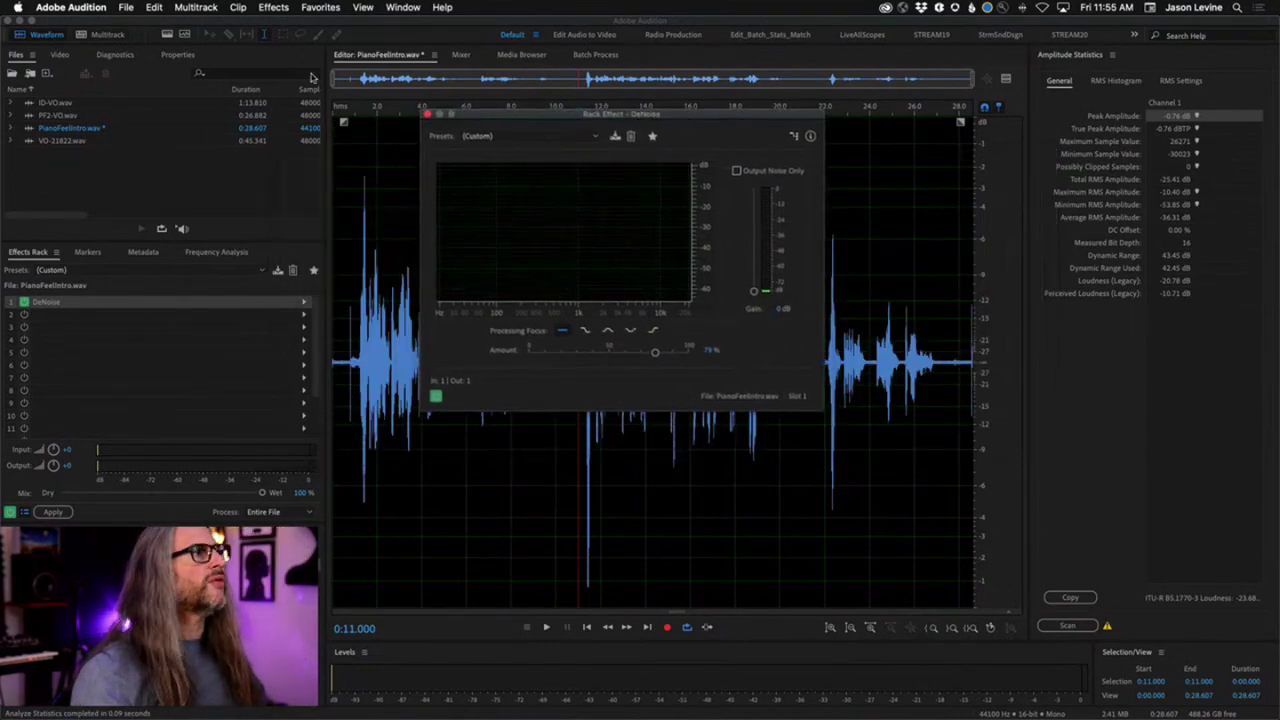
left_click(177, 35)
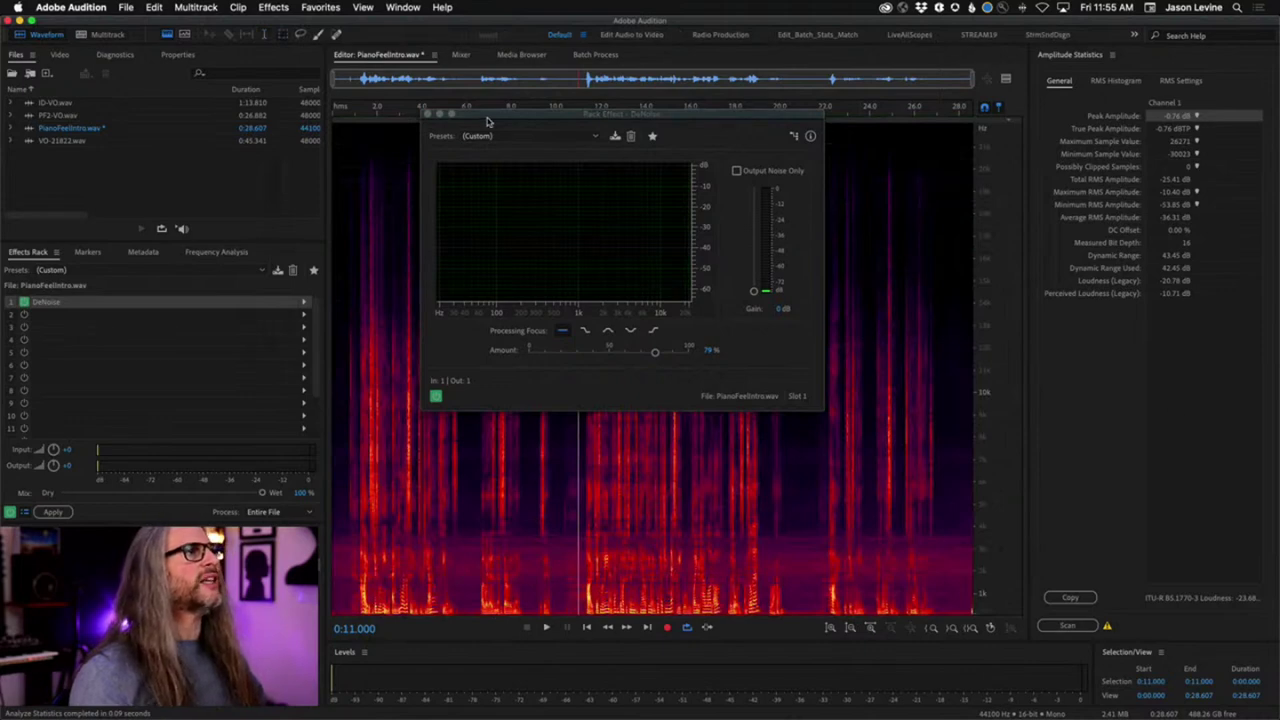
left_click_drag(488, 121, 508, 499)
scroll(1008, 261, "up", 5)
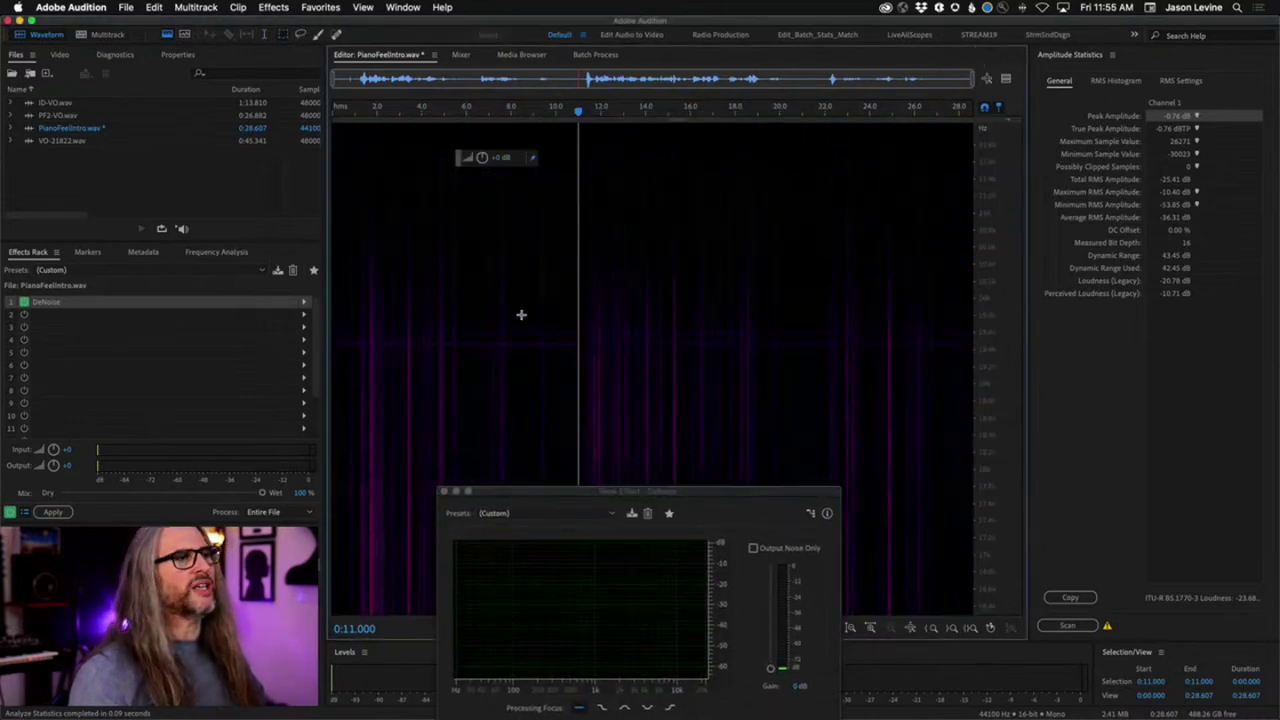
left_click_drag(517, 314, 1031, 357)
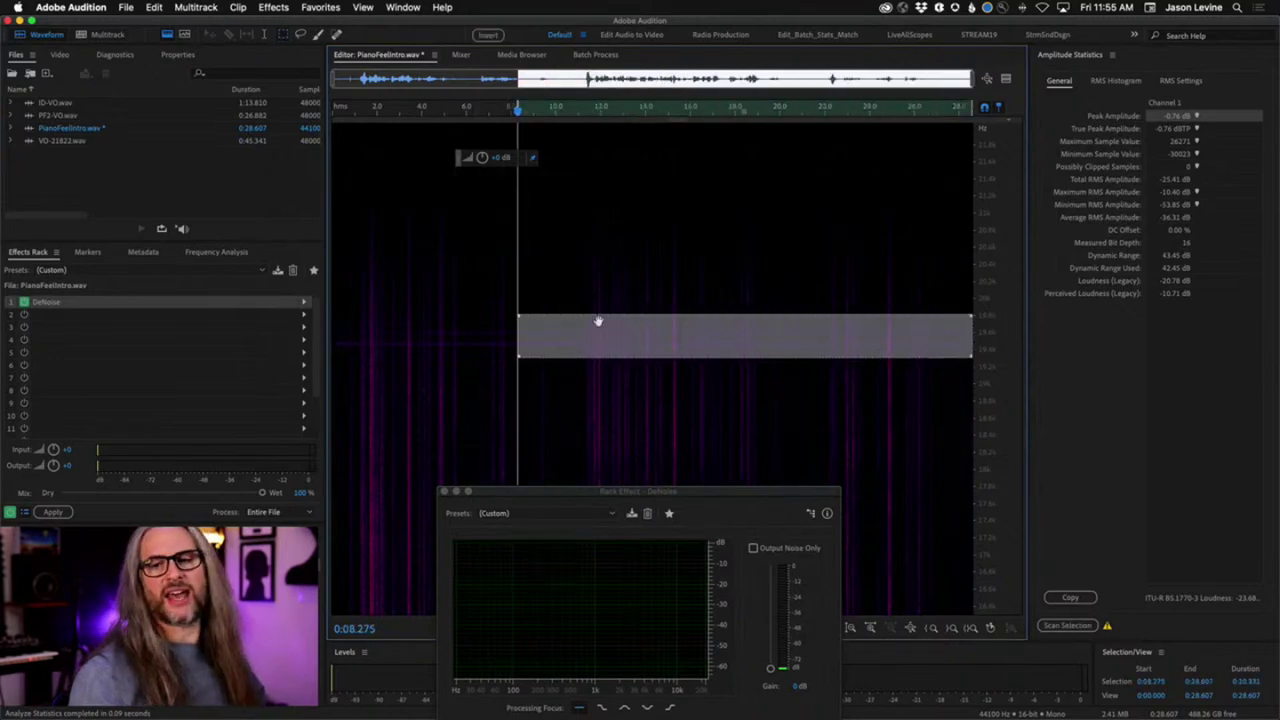
left_click(579, 278)
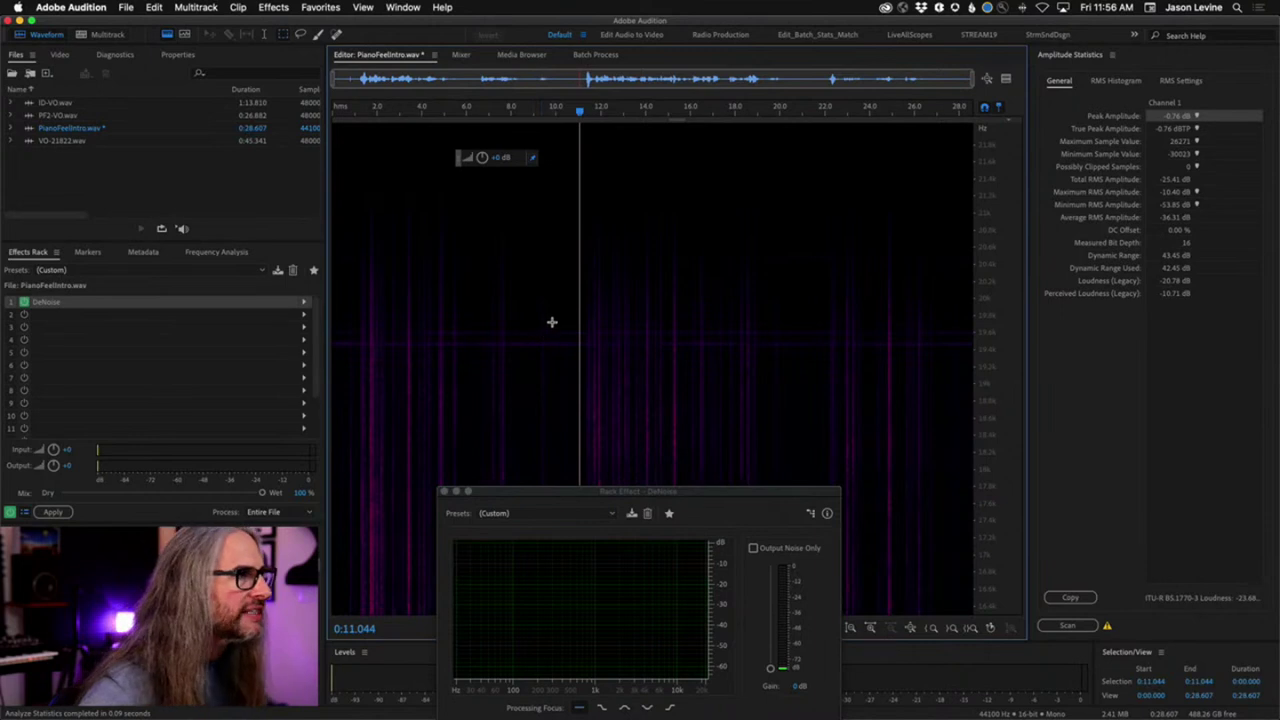
Audition the high-frequency lines between 10 and about 10.9 seconds through DeNoise, stop playback, close the effect window, and clear the selection.
left_click_drag(556, 327, 577, 353)
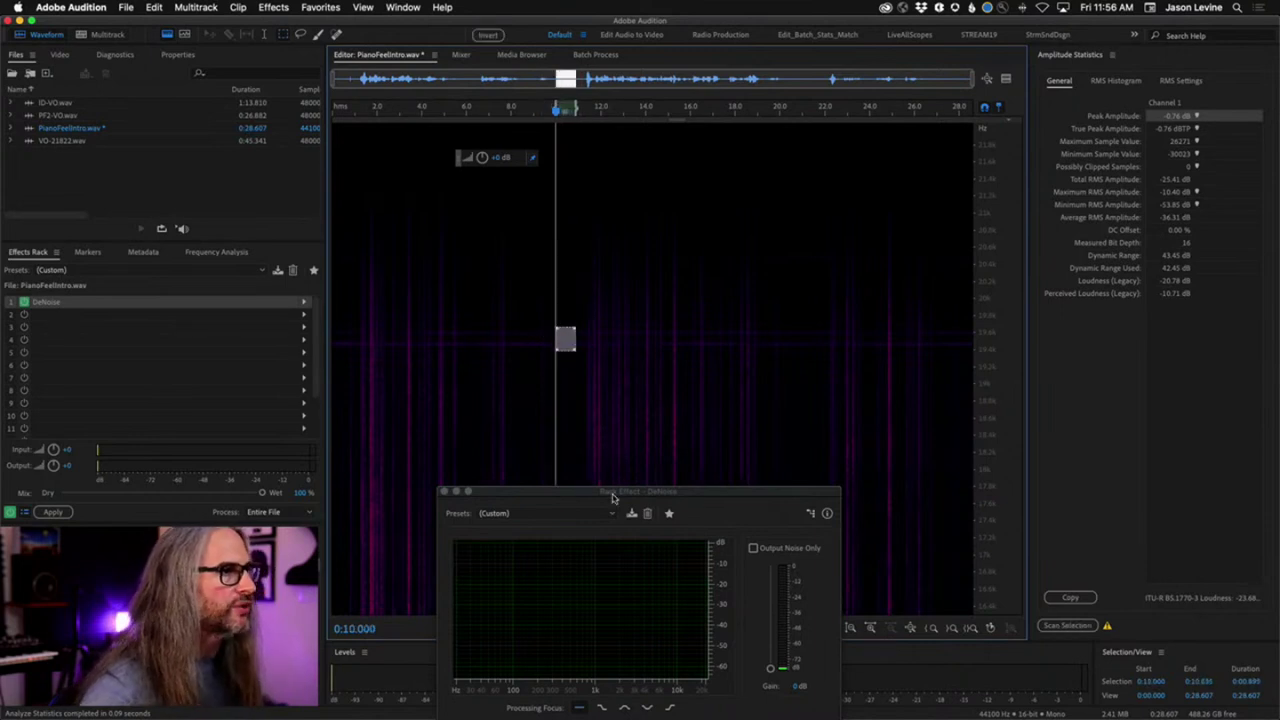
key("space")
left_click_drag(613, 497, 911, 141)
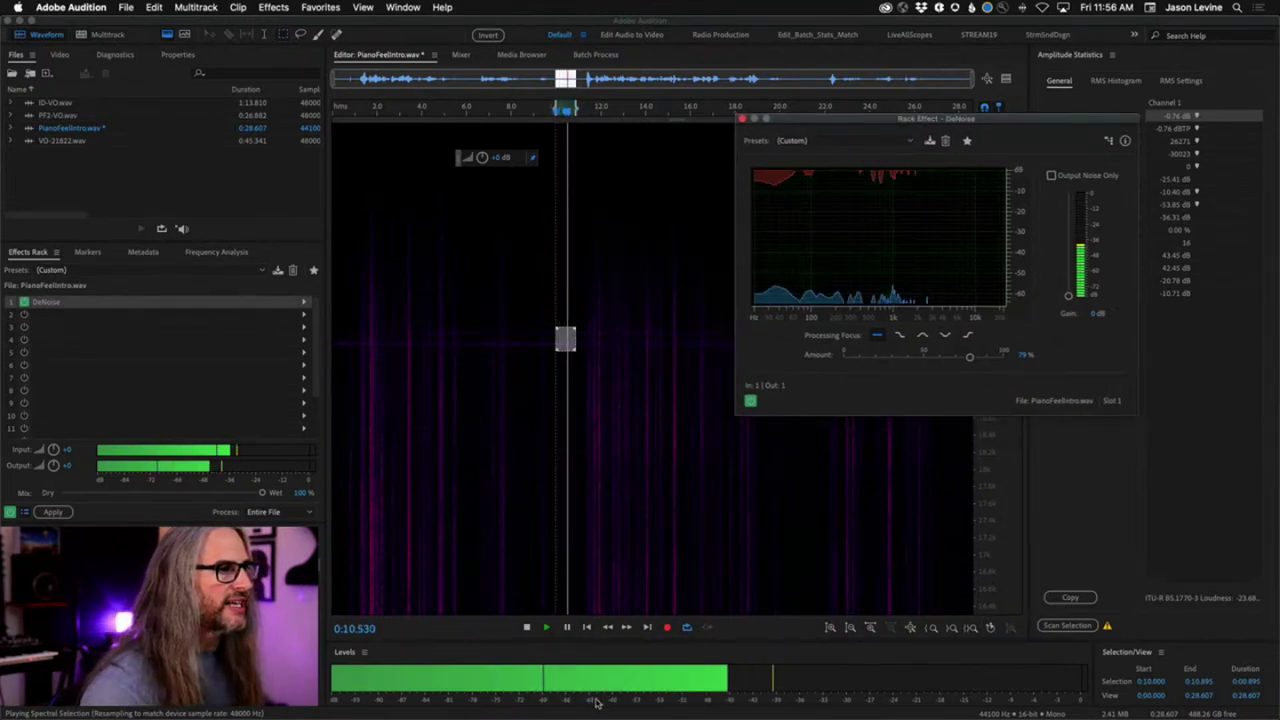
key("space")
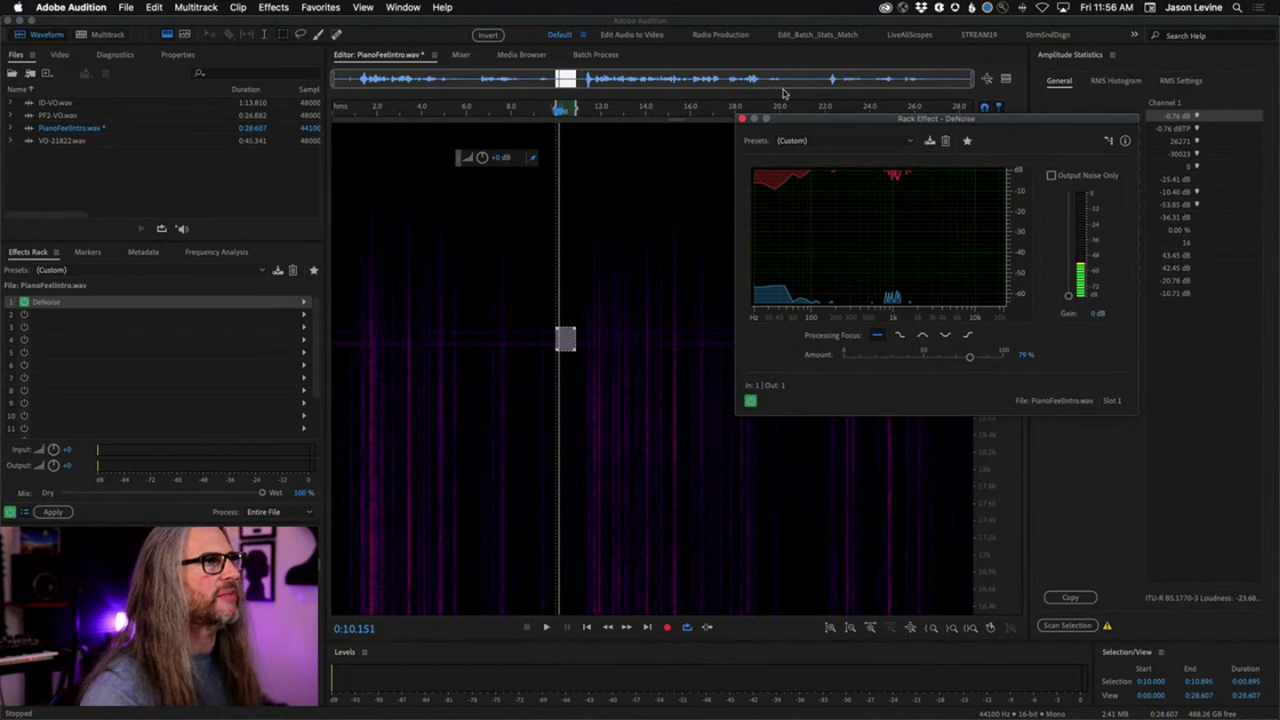
left_click(741, 121)
left_click(527, 315)
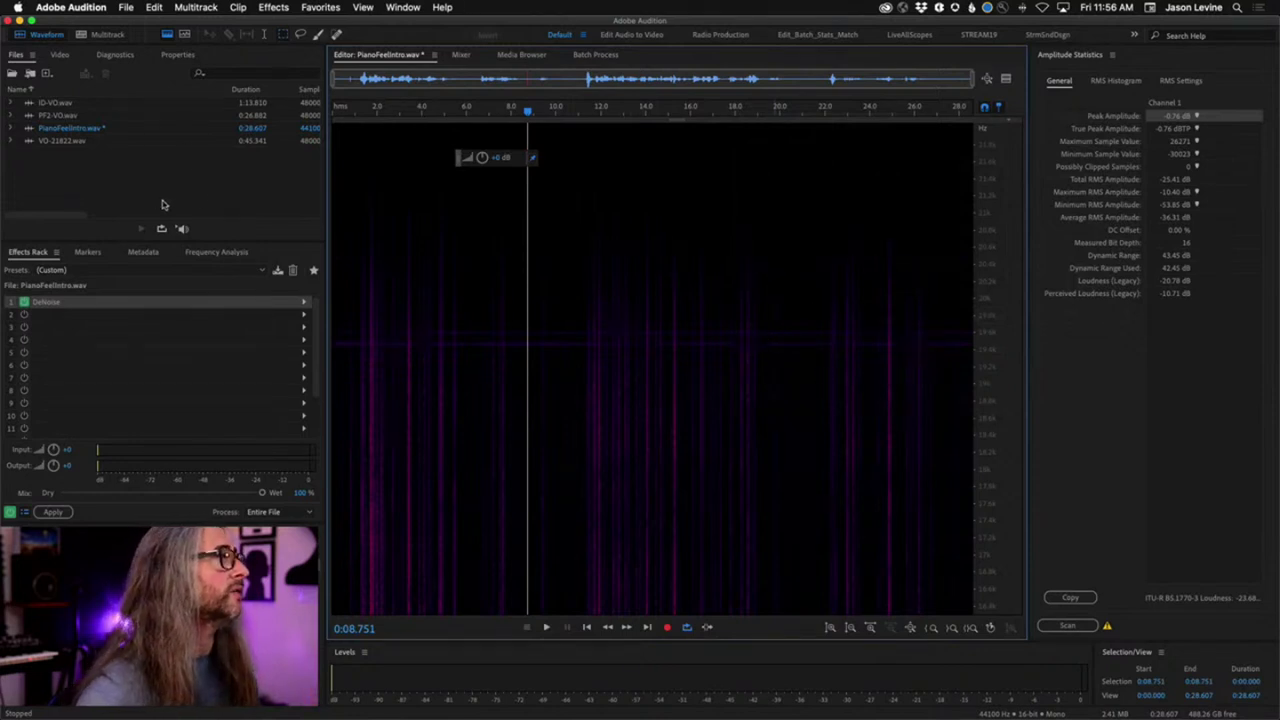
Reopen the DeNoise settings, move the window clear of the spectral display, and play PianoFeelIntro.wav from its start.
double_click(152, 303)
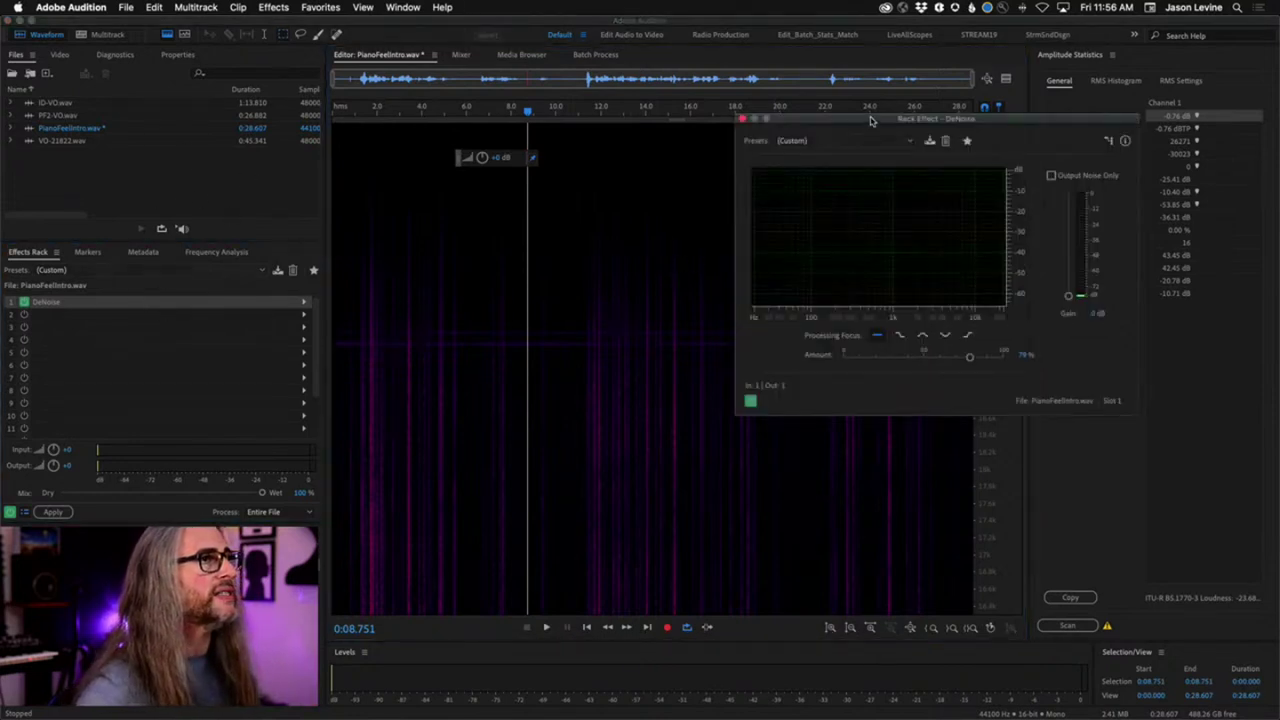
left_click_drag(871, 120, 759, 86)
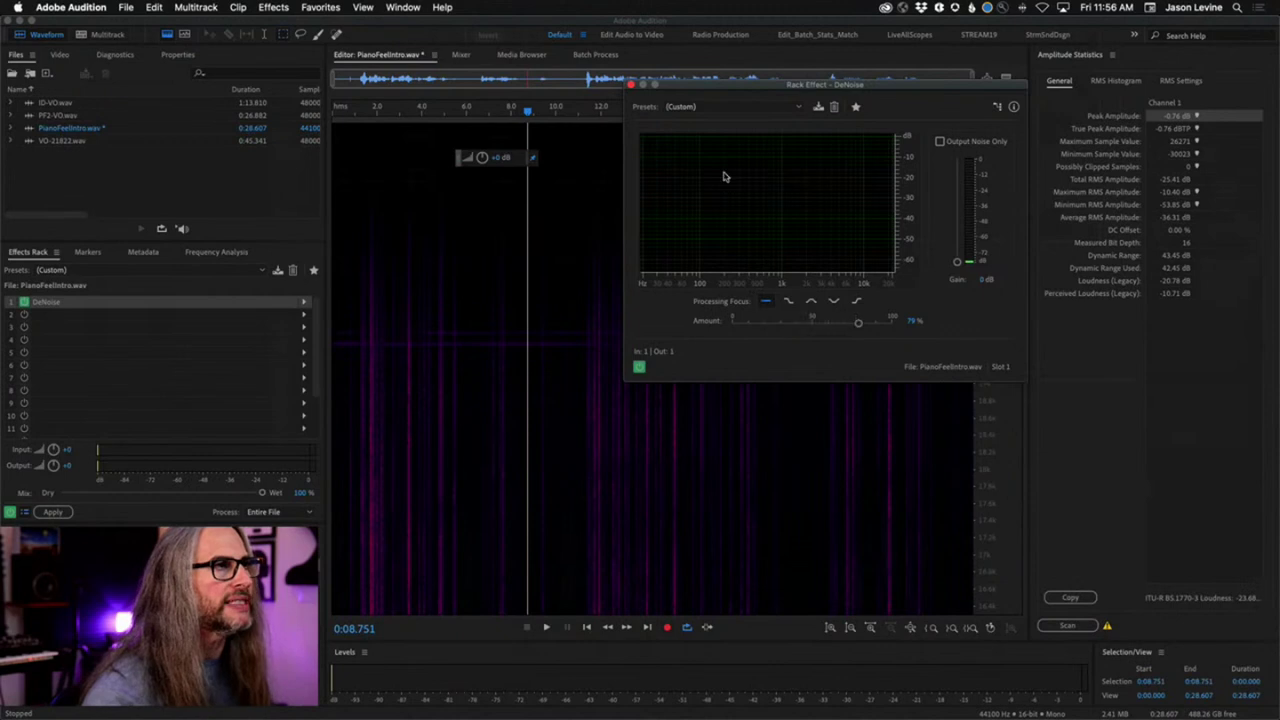
left_click_drag(727, 88, 948, 113)
left_click_drag(529, 112, 312, 118)
key("space")
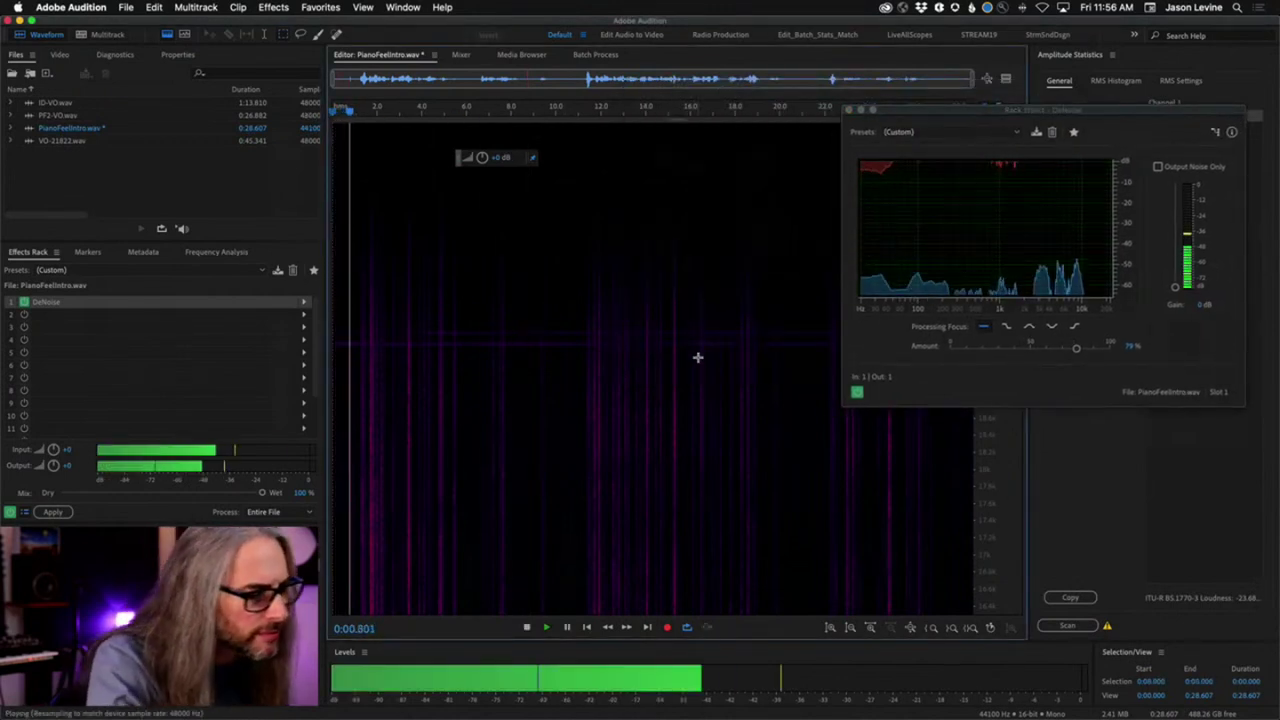
Compare the playback with DeNoise bypassed and active, set its Amount to 58 %, and stop playback.
left_click(856, 392)
left_click(856, 392)
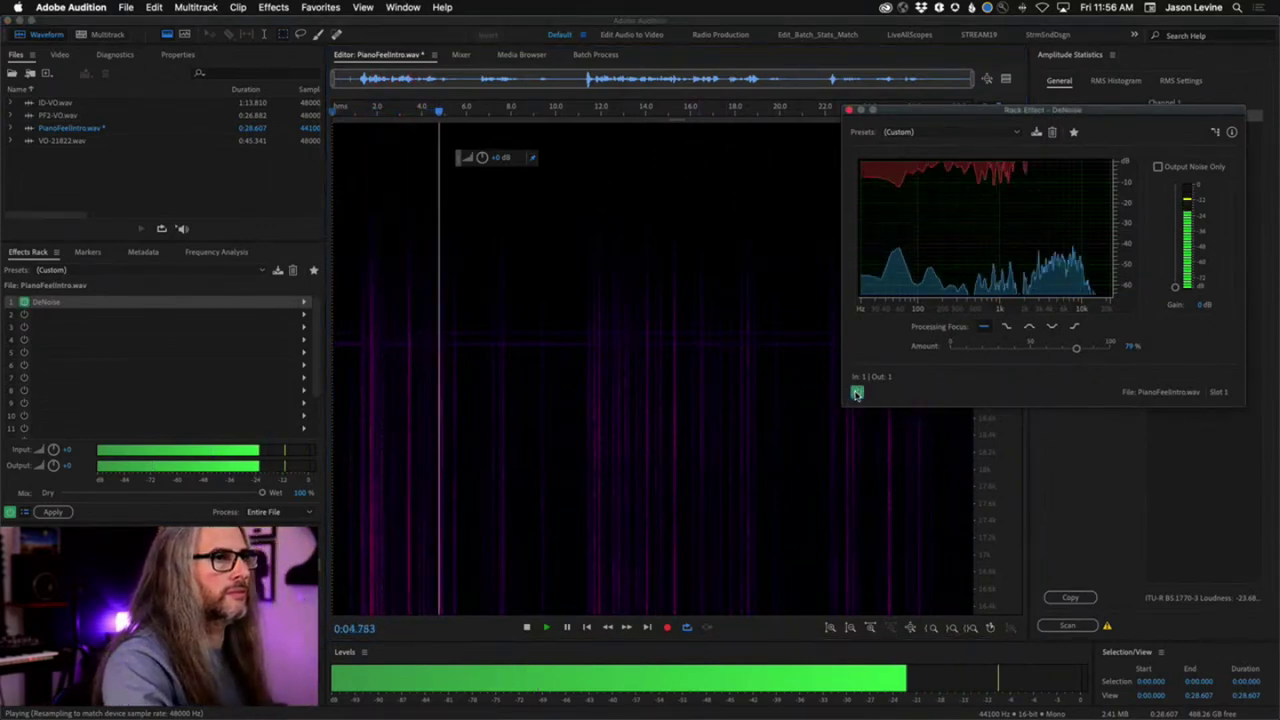
mouse_move(1068, 350)
left_mouse_down()
mouse_move(1014, 349)
mouse_move(1045, 350)
left_mouse_up()
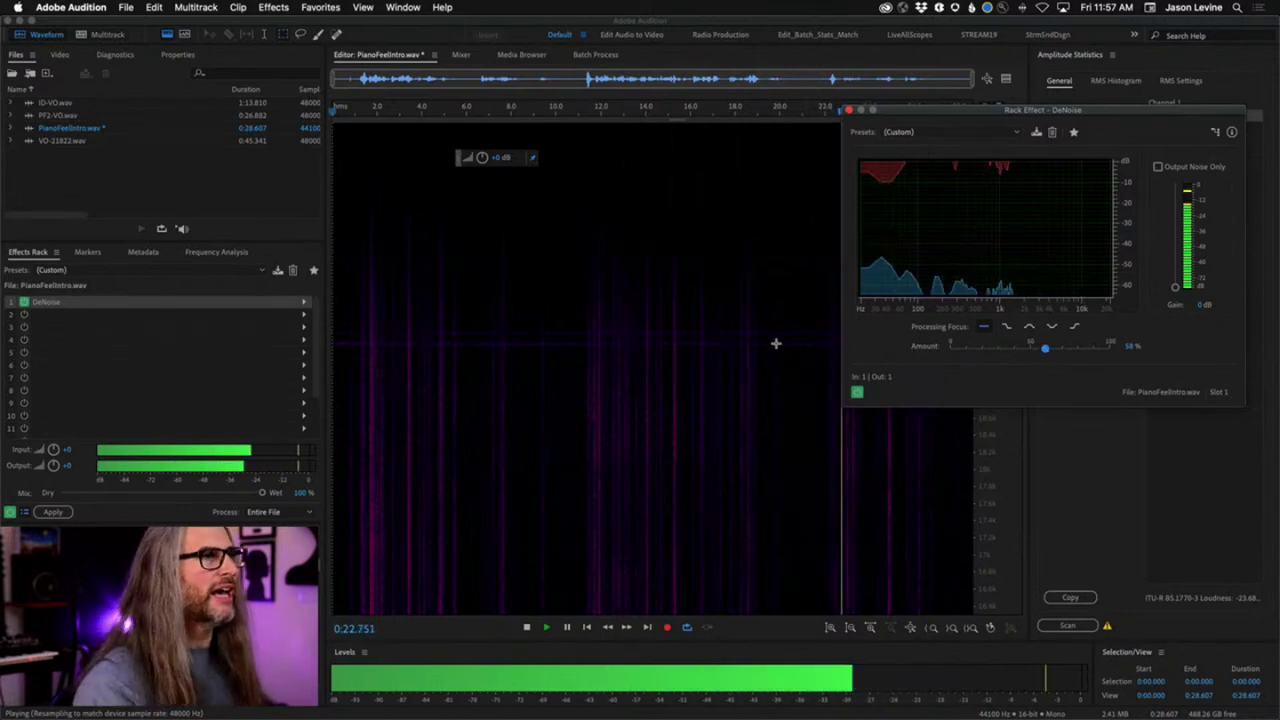
key("space")
Close the DeNoise window and apply the Effects Rack to the entire file.
left_click(848, 112)
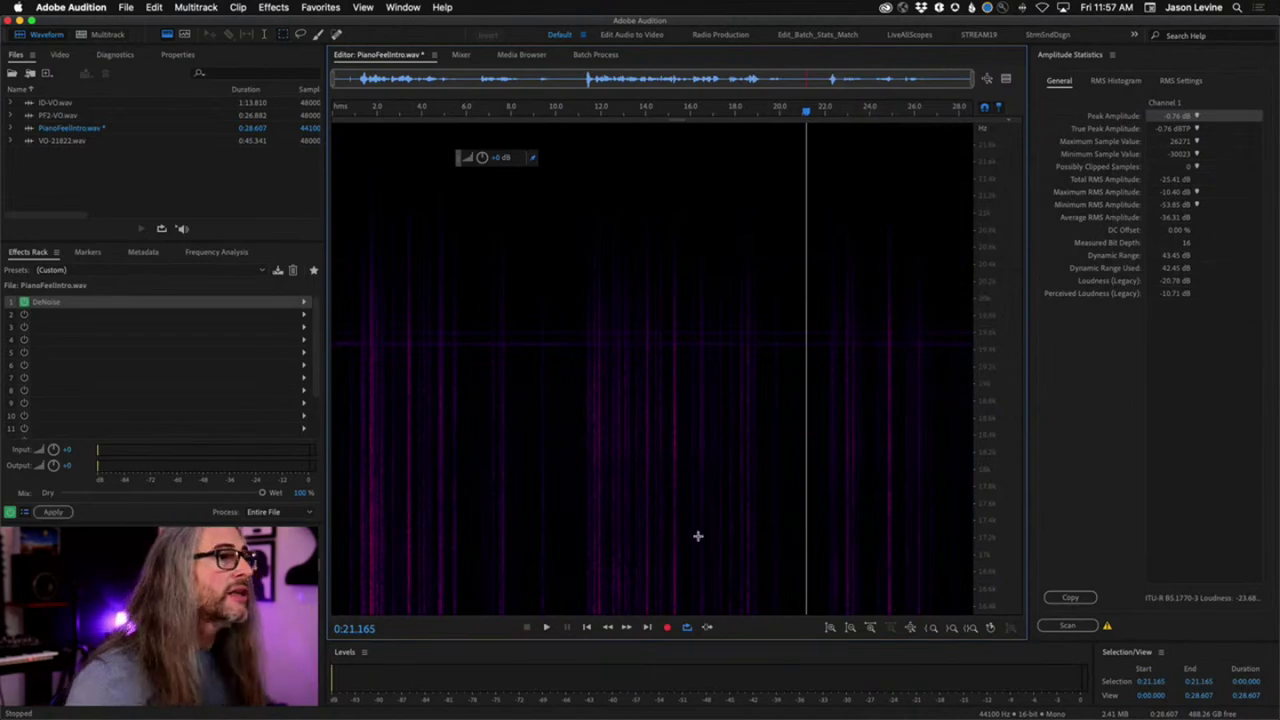
scroll(987, 510, "down", 5)
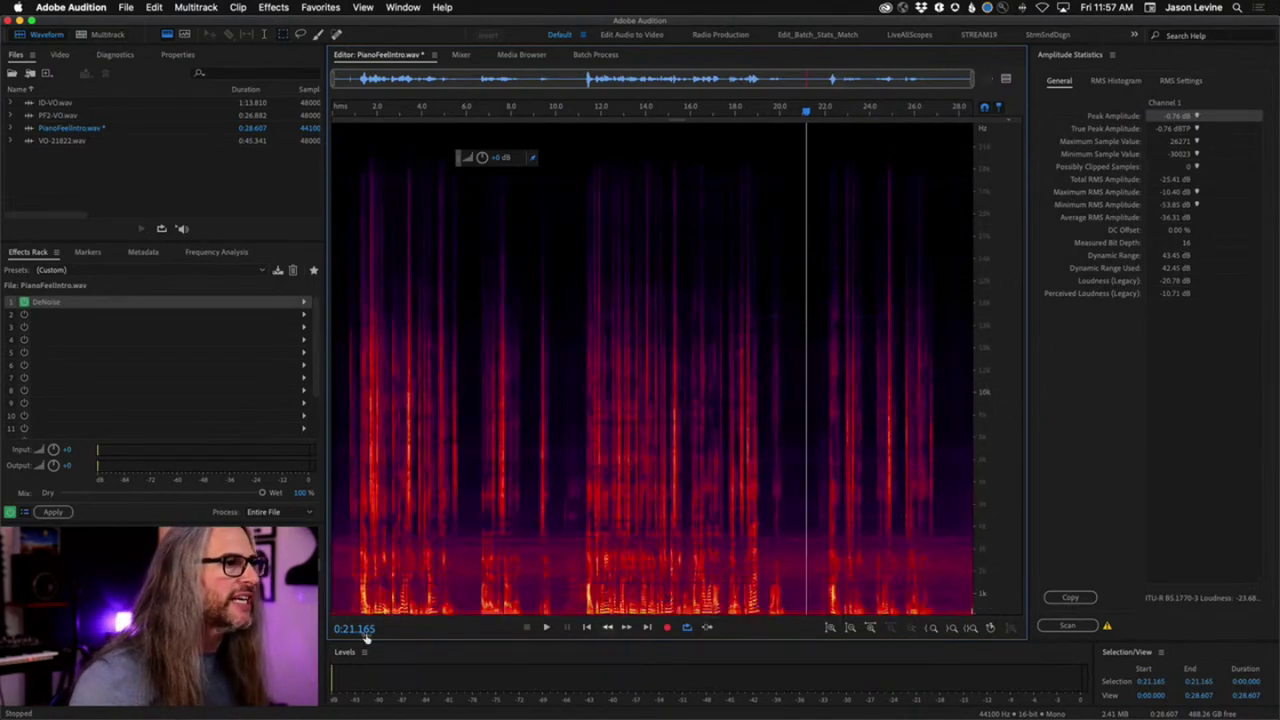
left_click(53, 512)
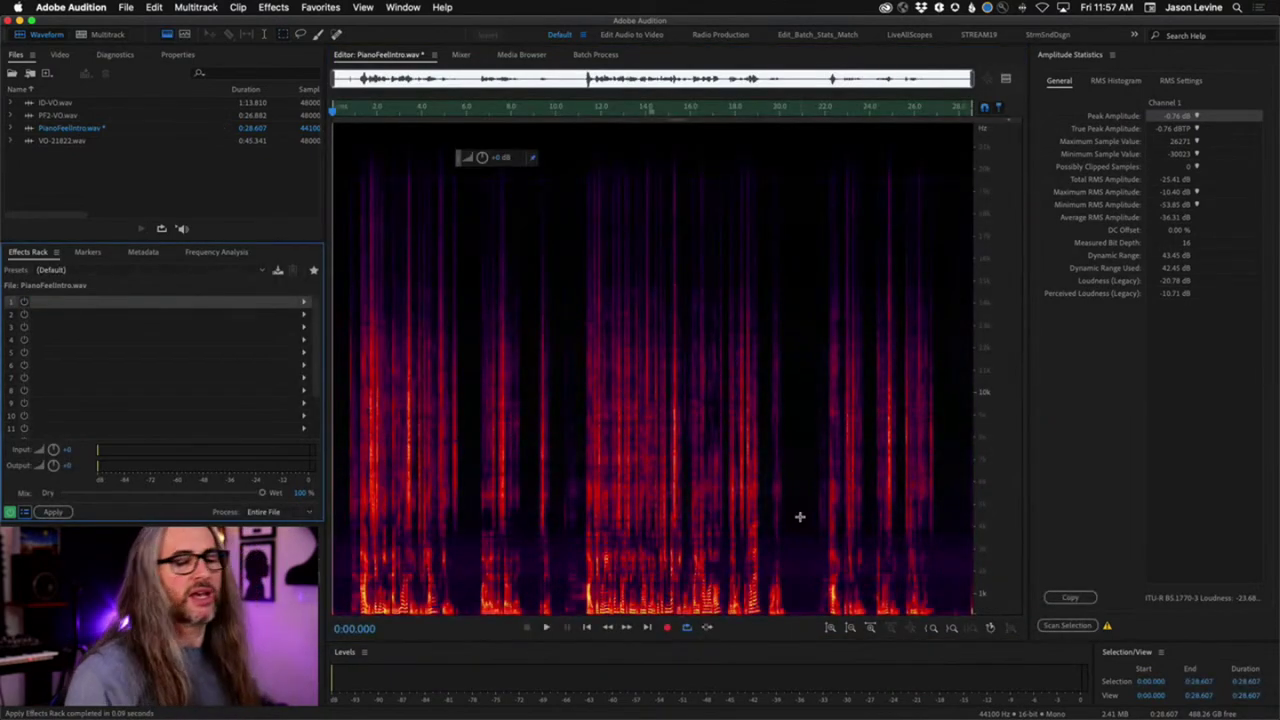
Outline the low-frequency areas of the quiet gaps between phrases to inspect the remaining noise, and clear the selection.
left_click_drag(520, 505, 532, 616)
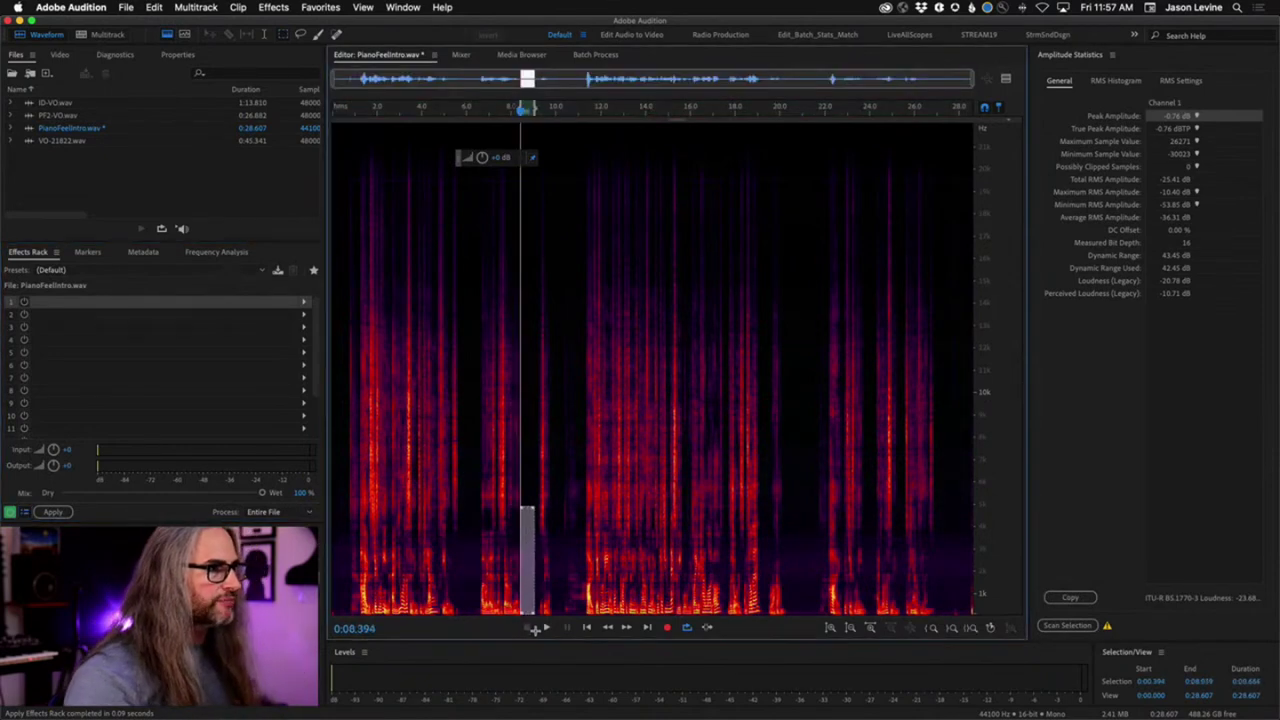
left_click_drag(799, 487, 808, 637)
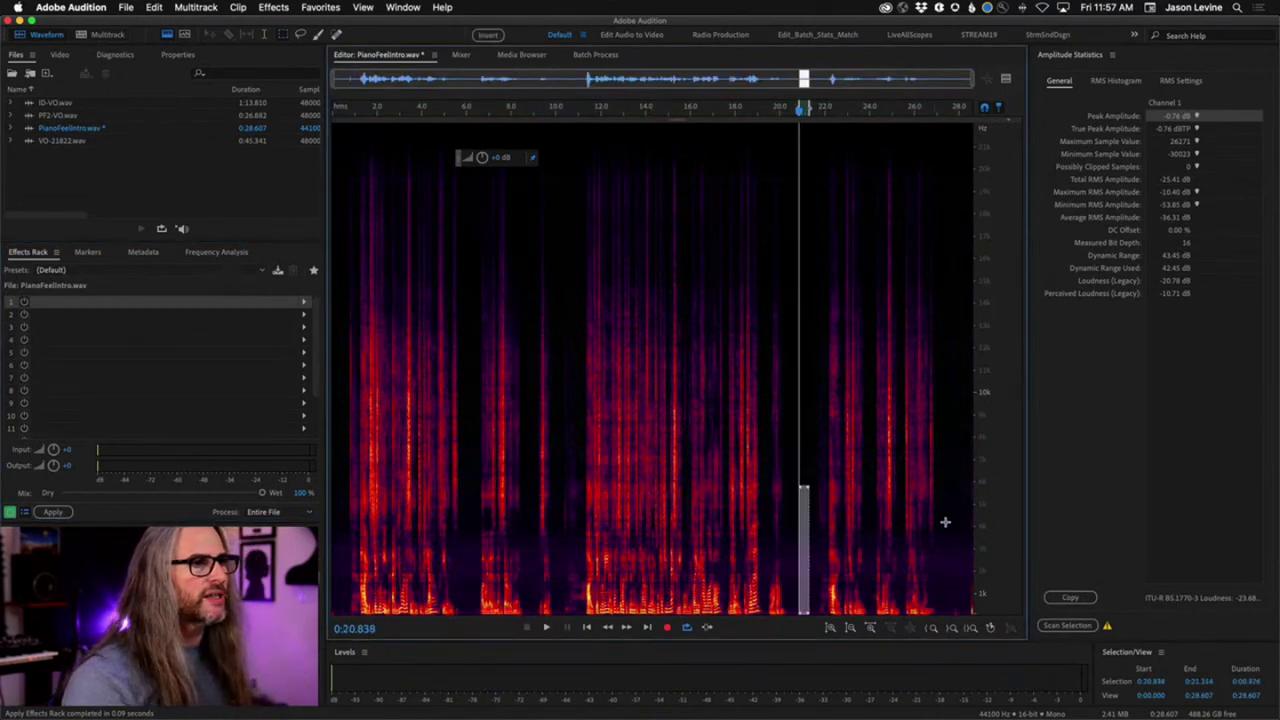
left_click_drag(940, 502, 963, 645)
left_click_drag(787, 494, 813, 637)
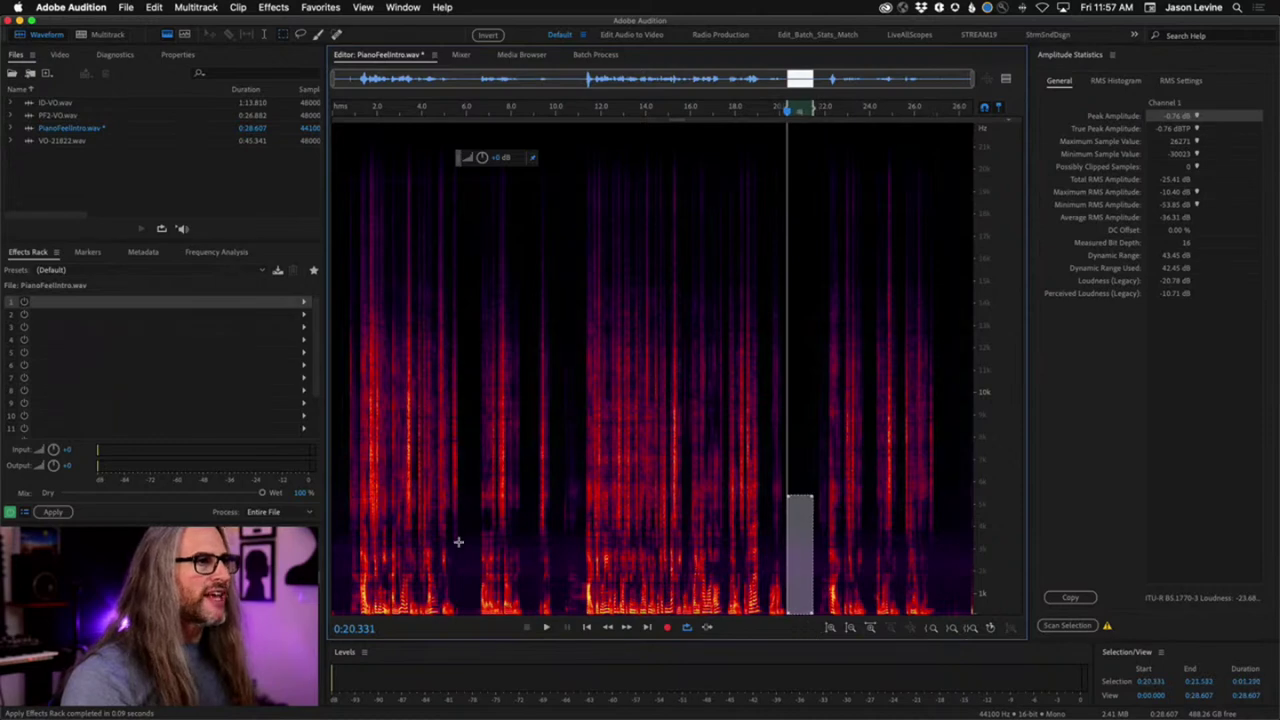
left_click_drag(530, 517, 548, 686)
left_click_drag(466, 496, 472, 616)
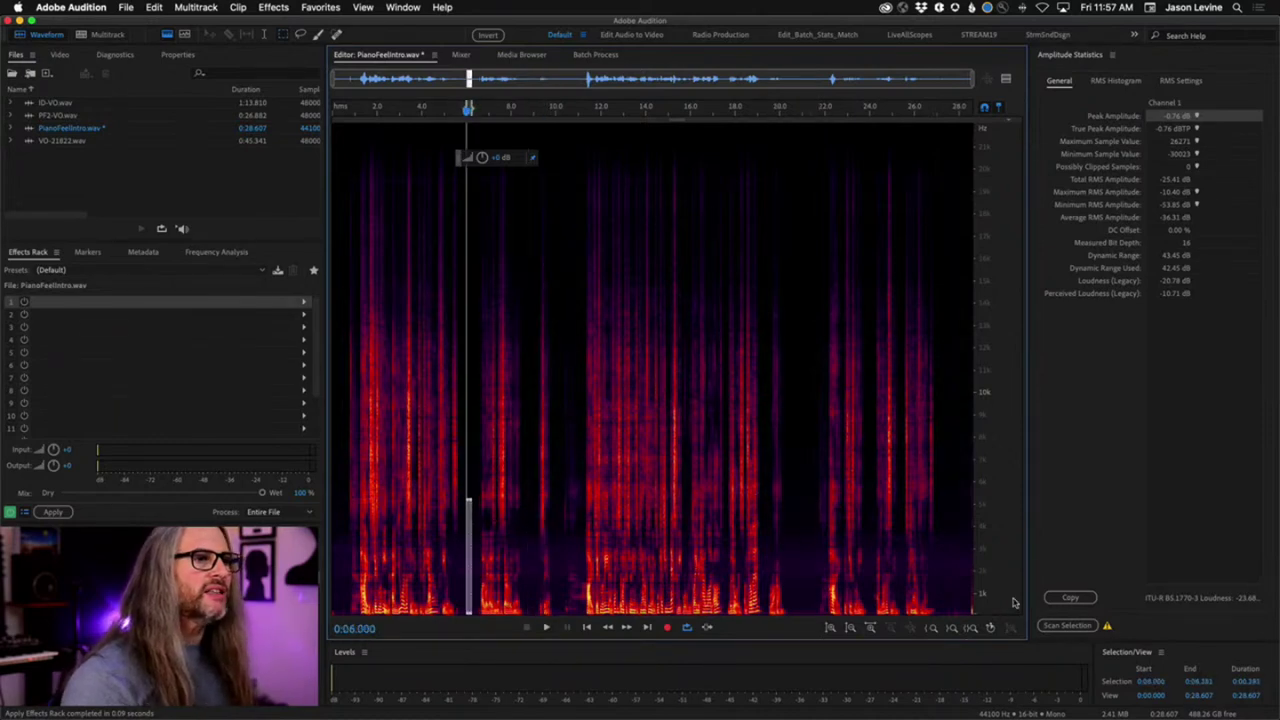
left_click(806, 492)
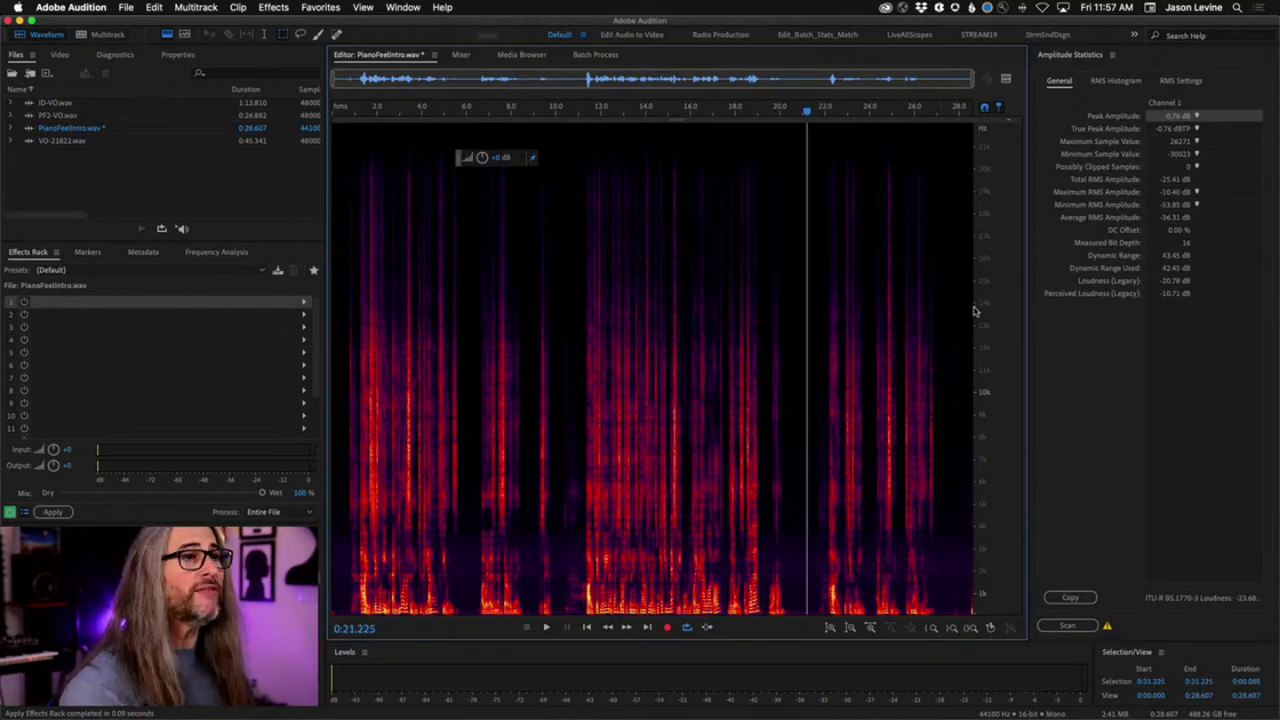
Examine the high frequencies of the second half for remnants of the faint lines, and return to the full spectral display.
scroll(996, 330, "up", 2)
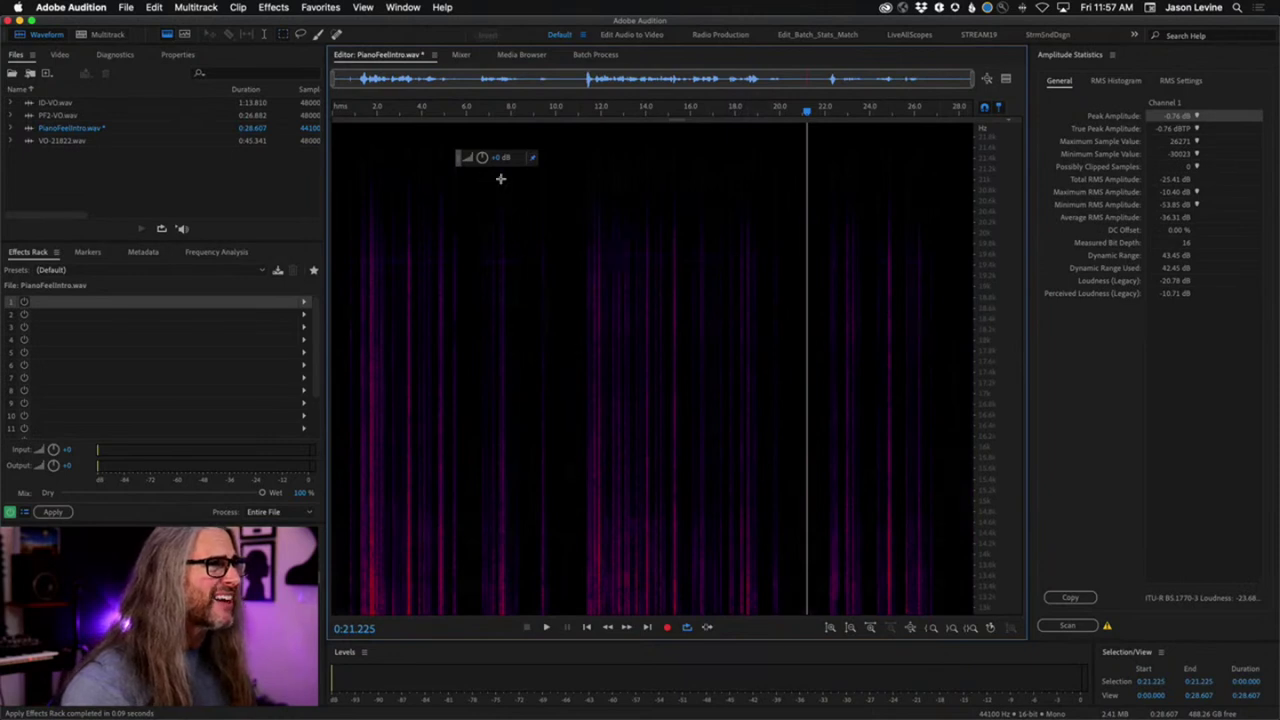
left_click_drag(698, 110, 1142, 113)
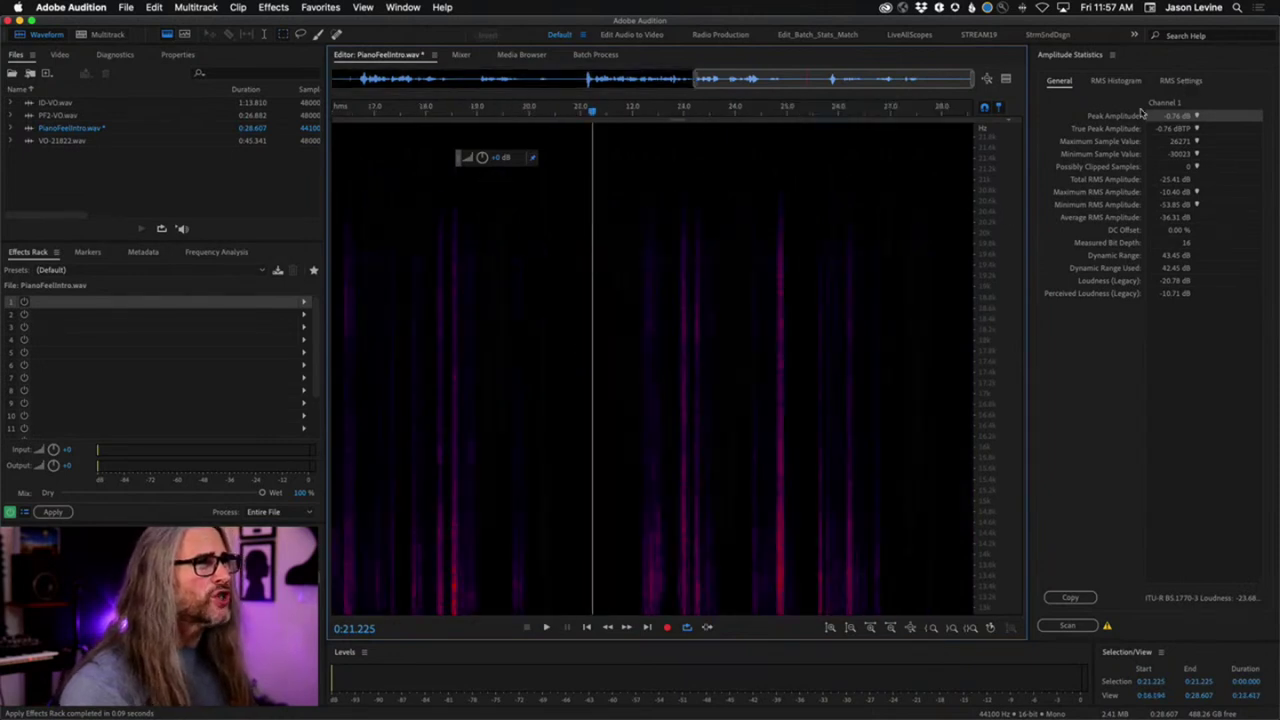
left_click_drag(987, 190, 988, 326)
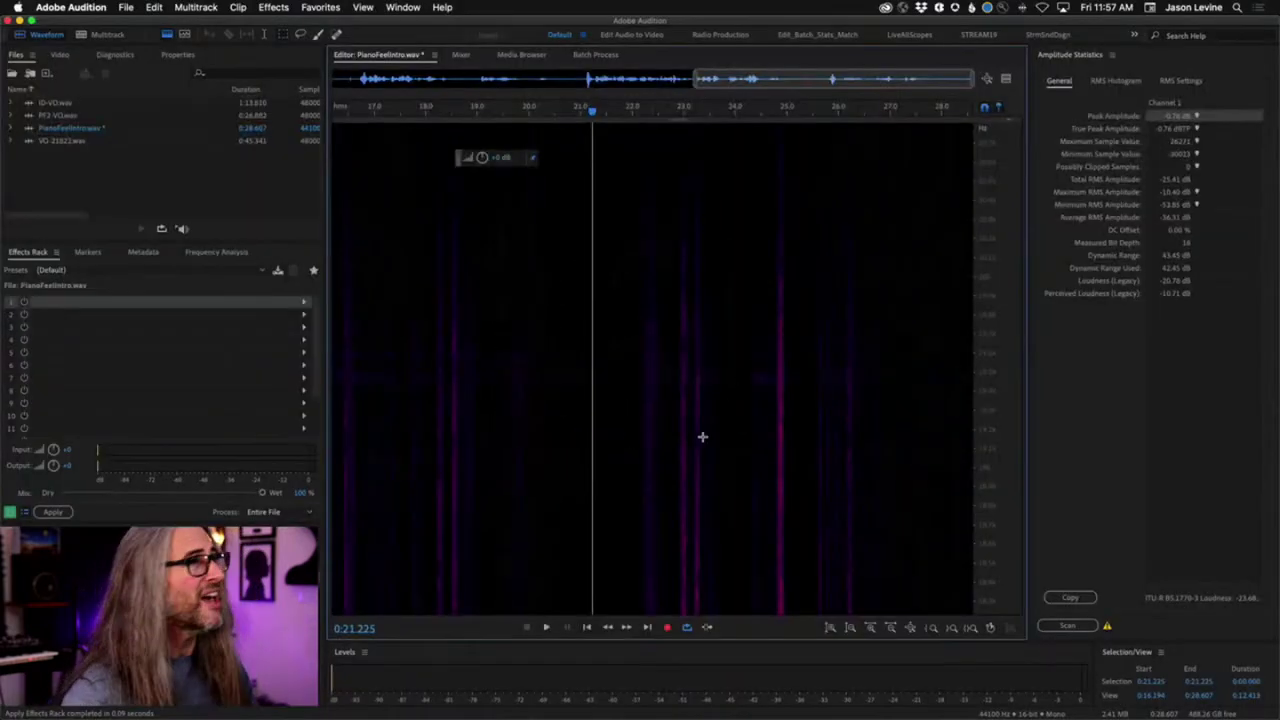
left_click_drag(997, 417, 988, 222)
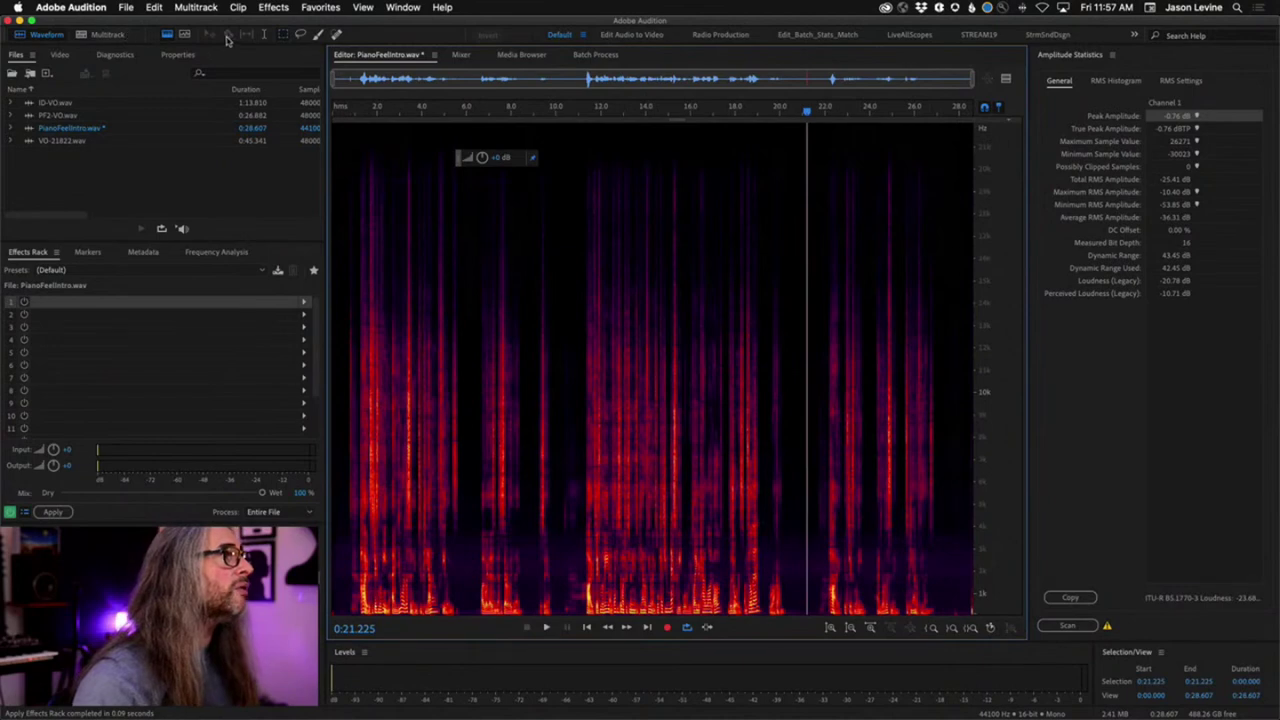
Switch back to the waveform display and play the denoised audio from about 10.4 to 20.3 seconds.
left_click(167, 34)
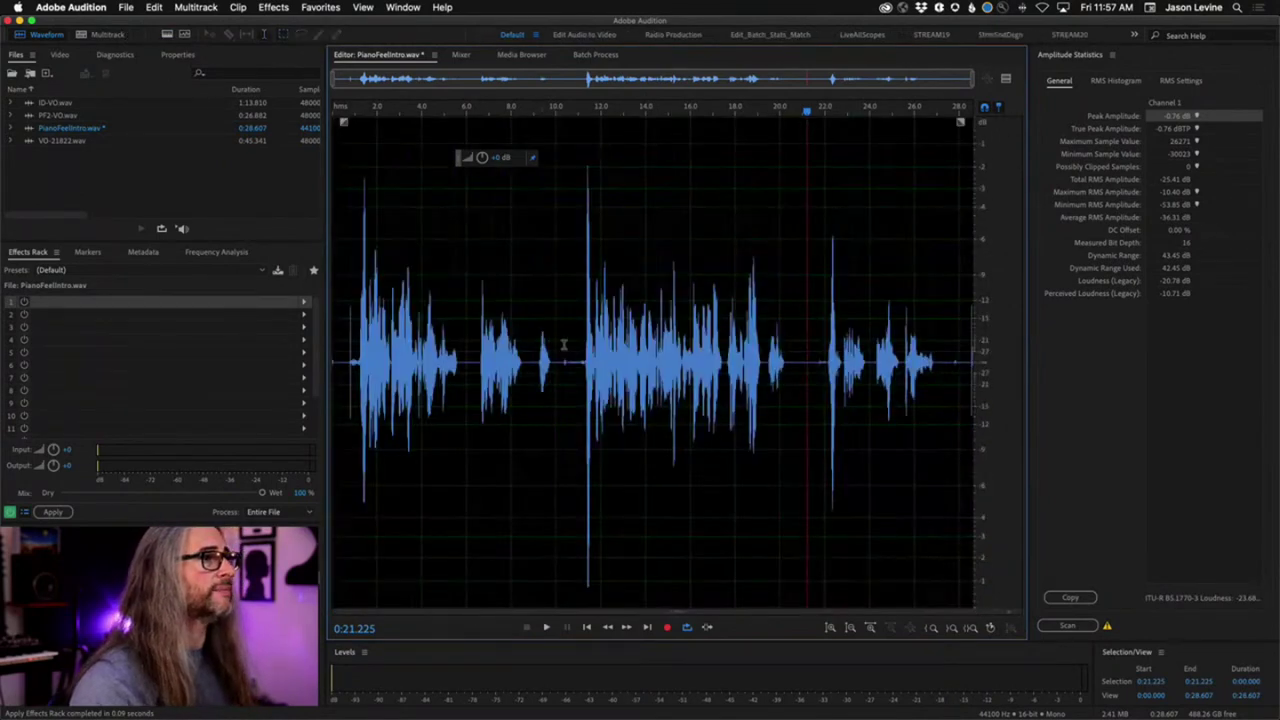
left_click(563, 344)
key("space")
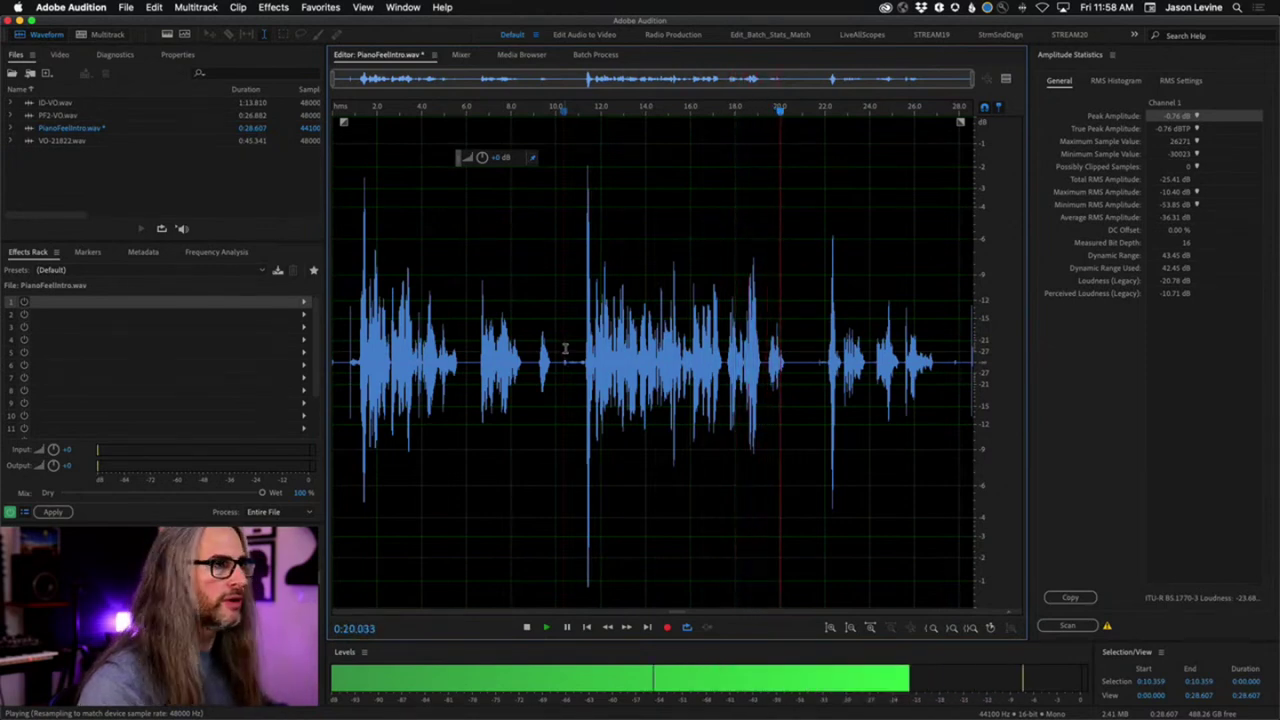
key("space")
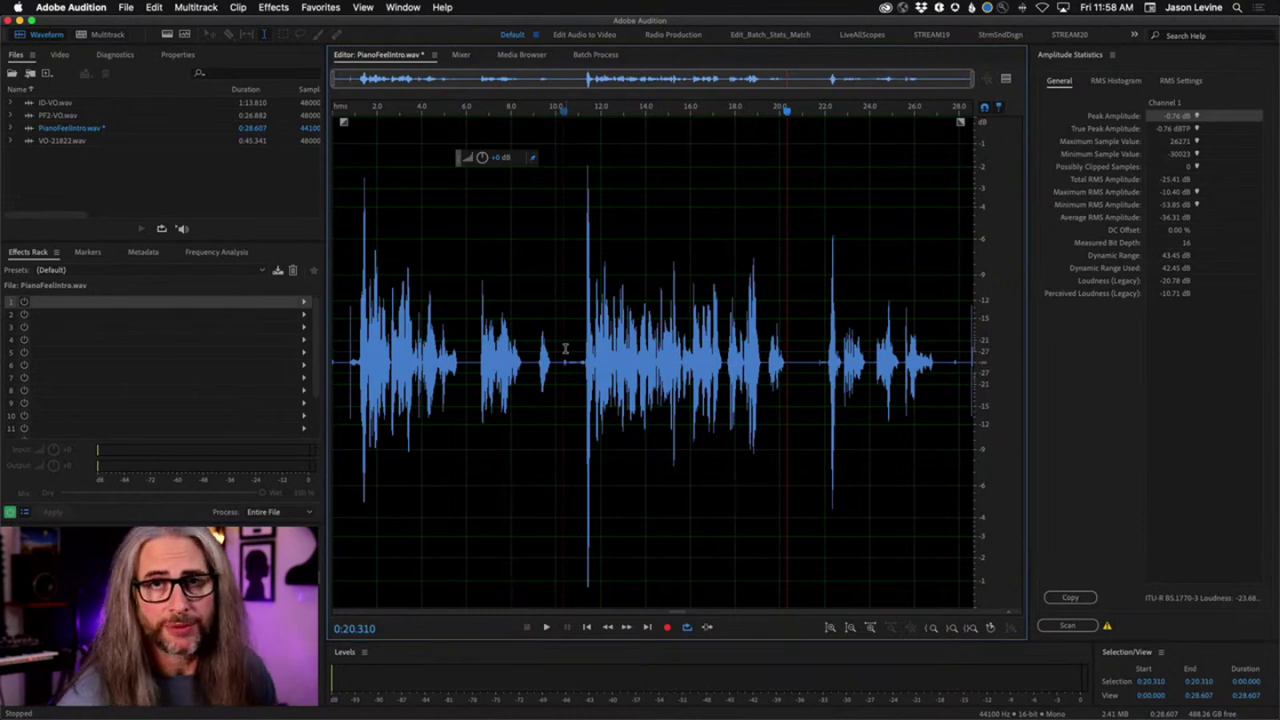
Examine the Noise Reduction (process) effect and its noise print instructions, and close it without applying.
right_click(565, 348)
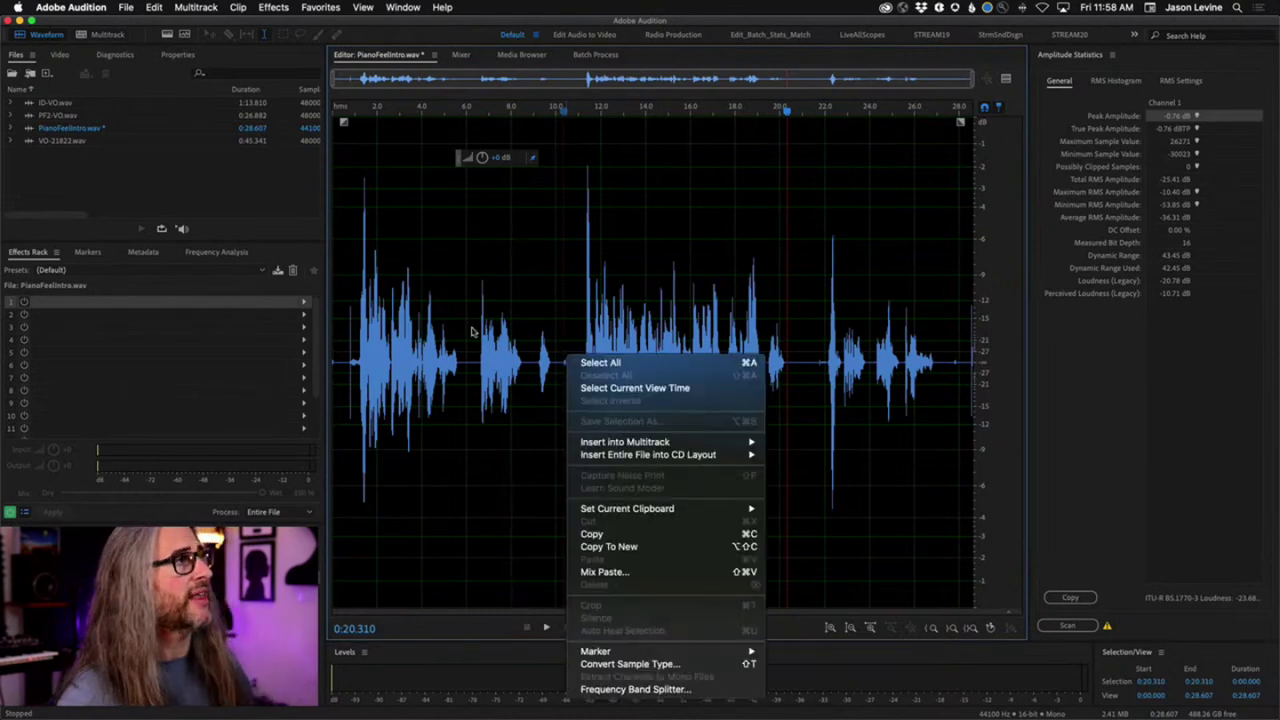
left_click(555, 241)
left_click(274, 8)
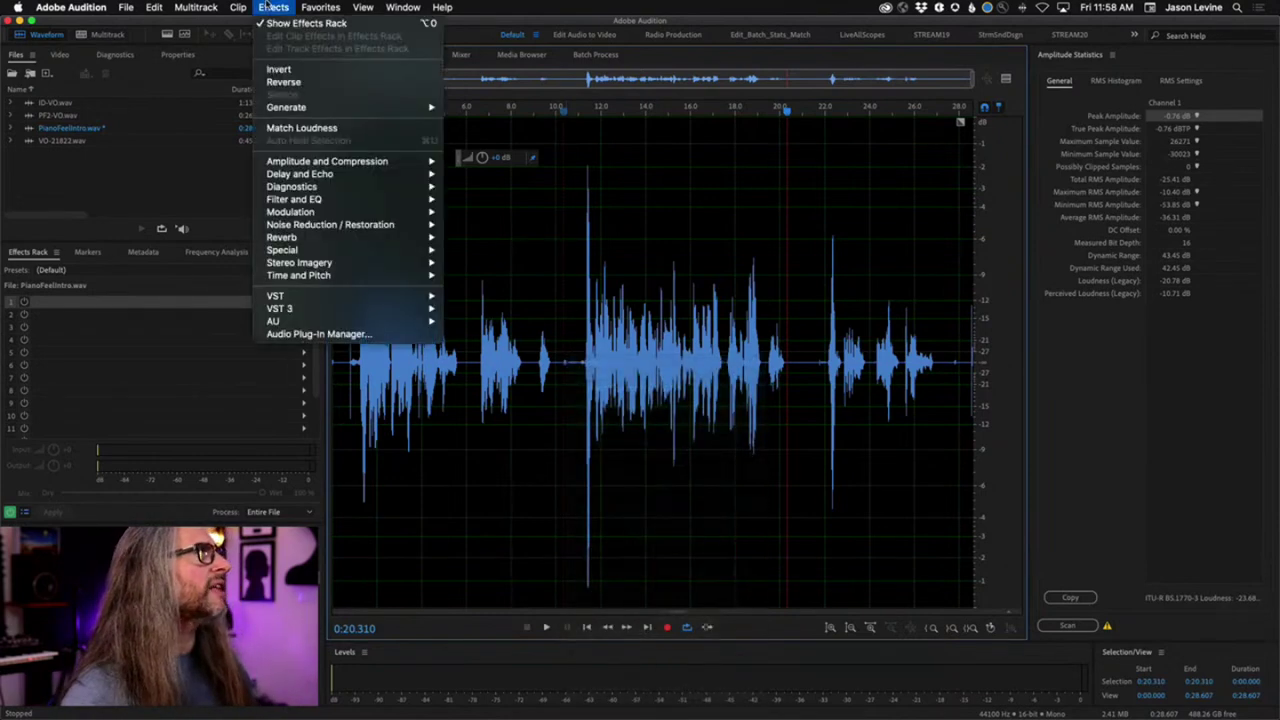
mouse_move(330, 228)
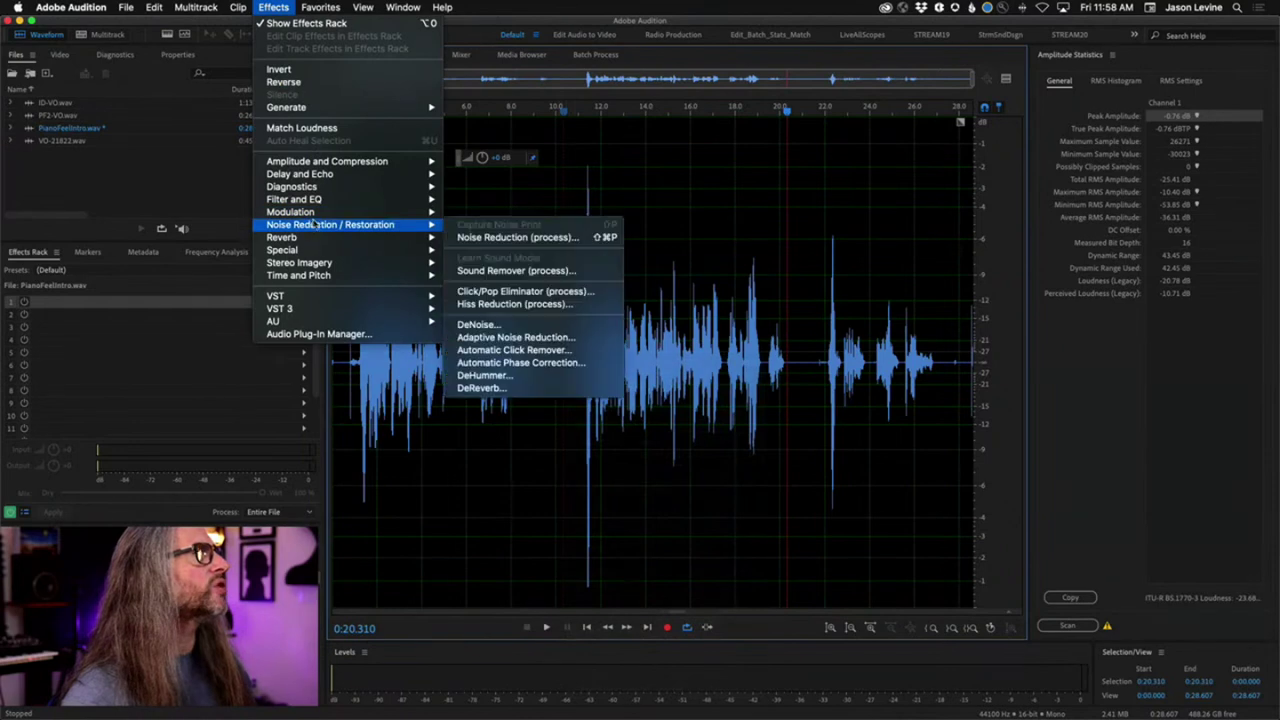
left_click(566, 239)
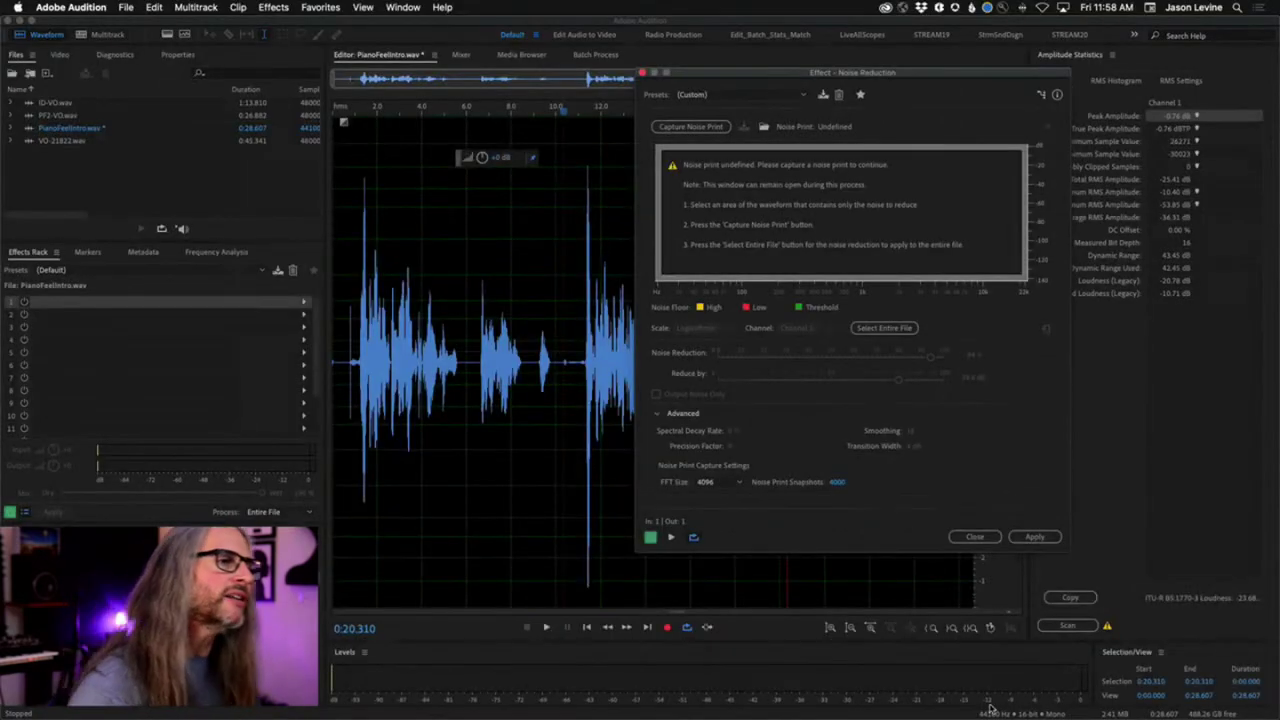
left_click(973, 537)
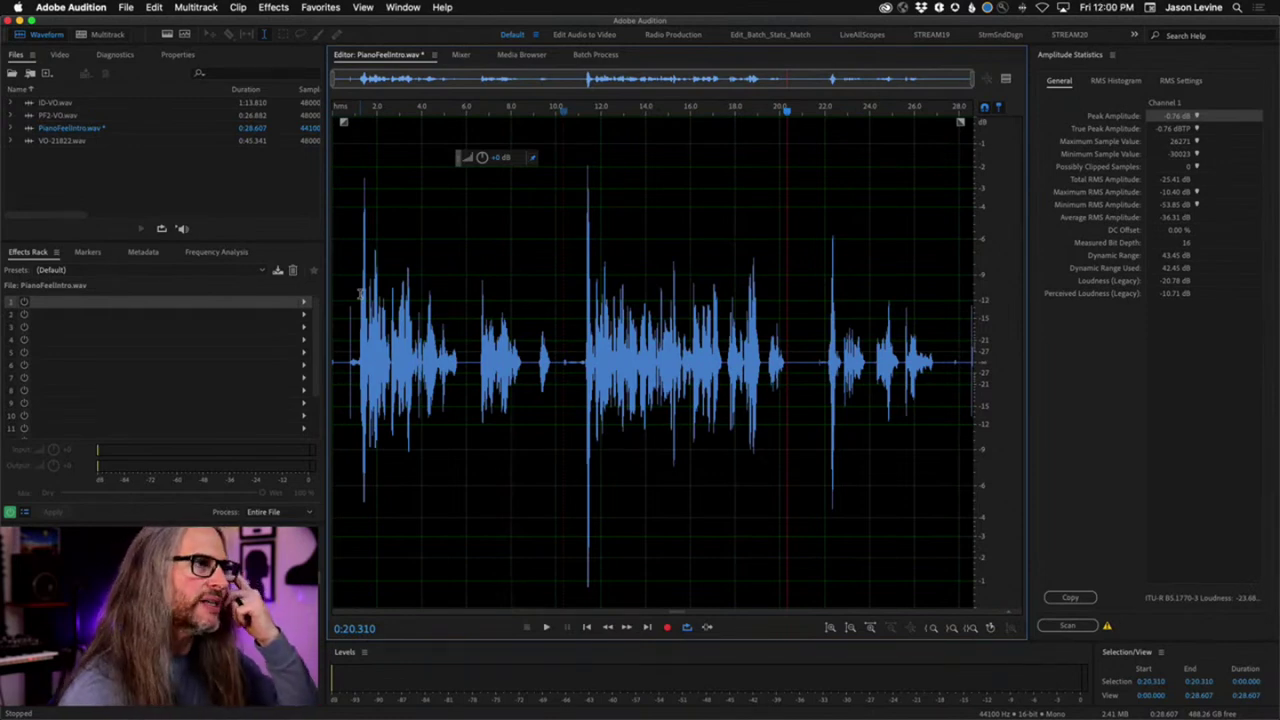
Open VO-21822.wav in the editor and play about the first 3 seconds from its start.
double_click(72, 140)
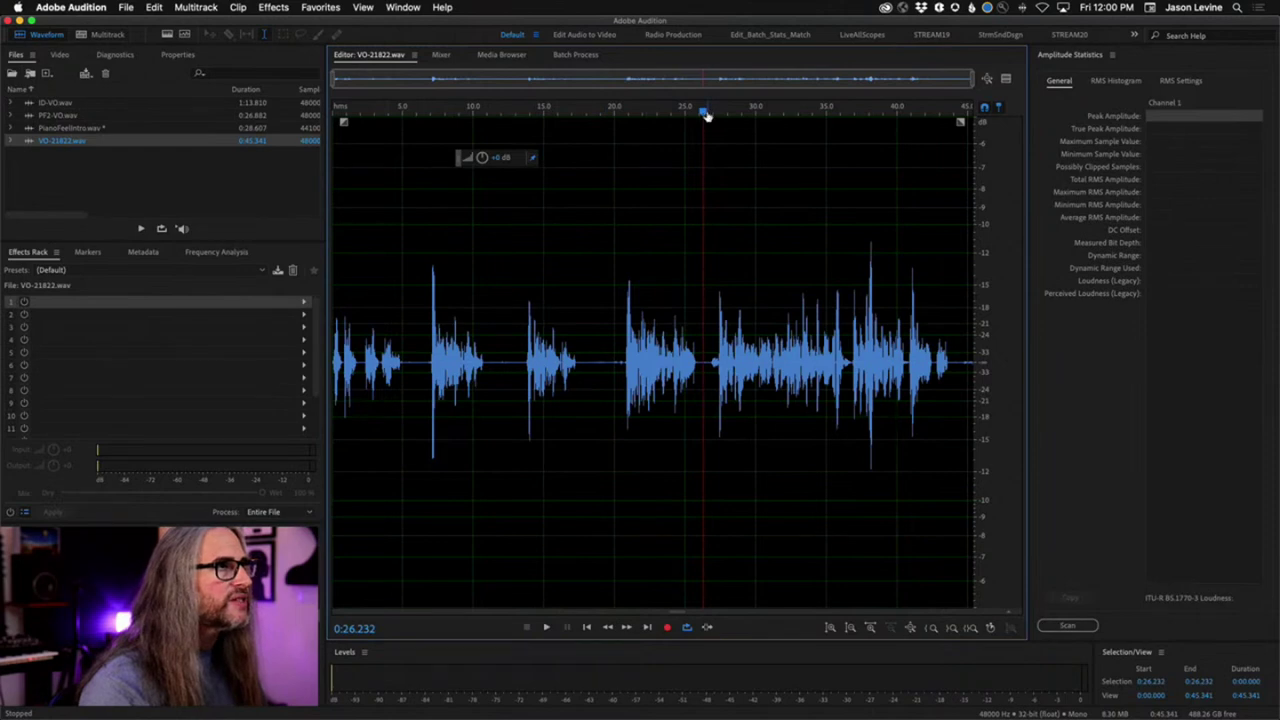
left_click(431, 110)
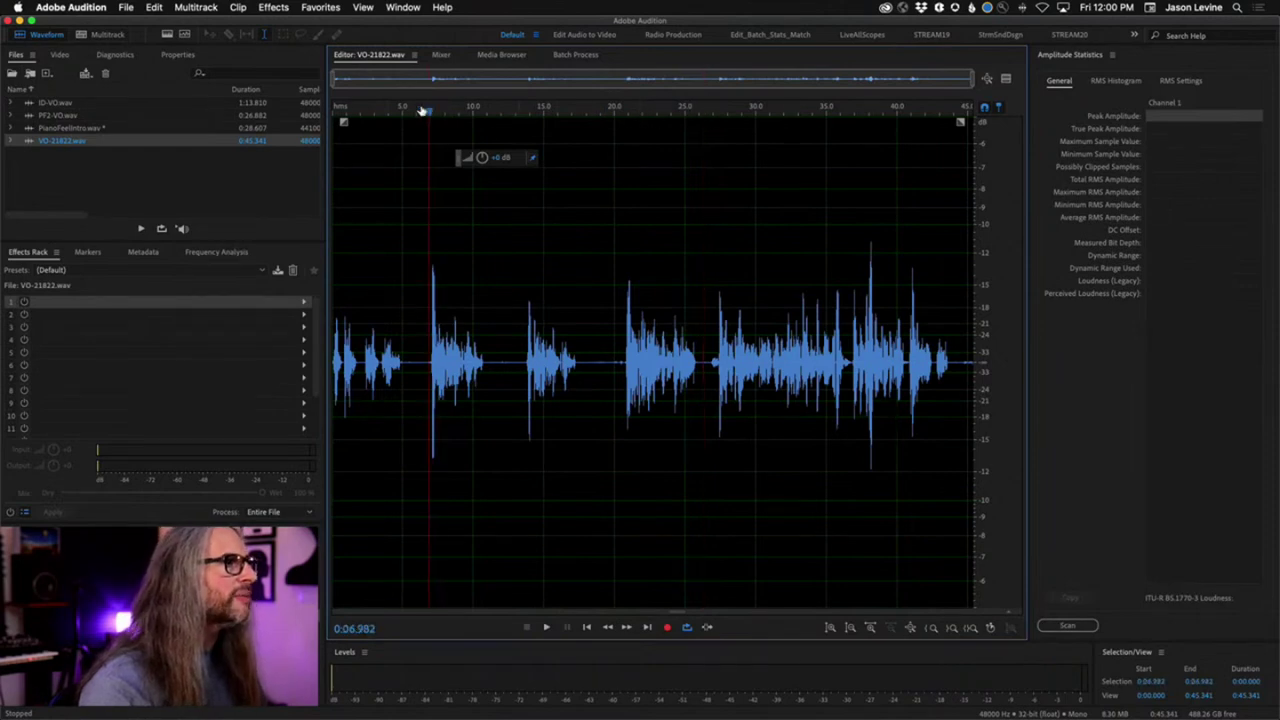
key("Home")
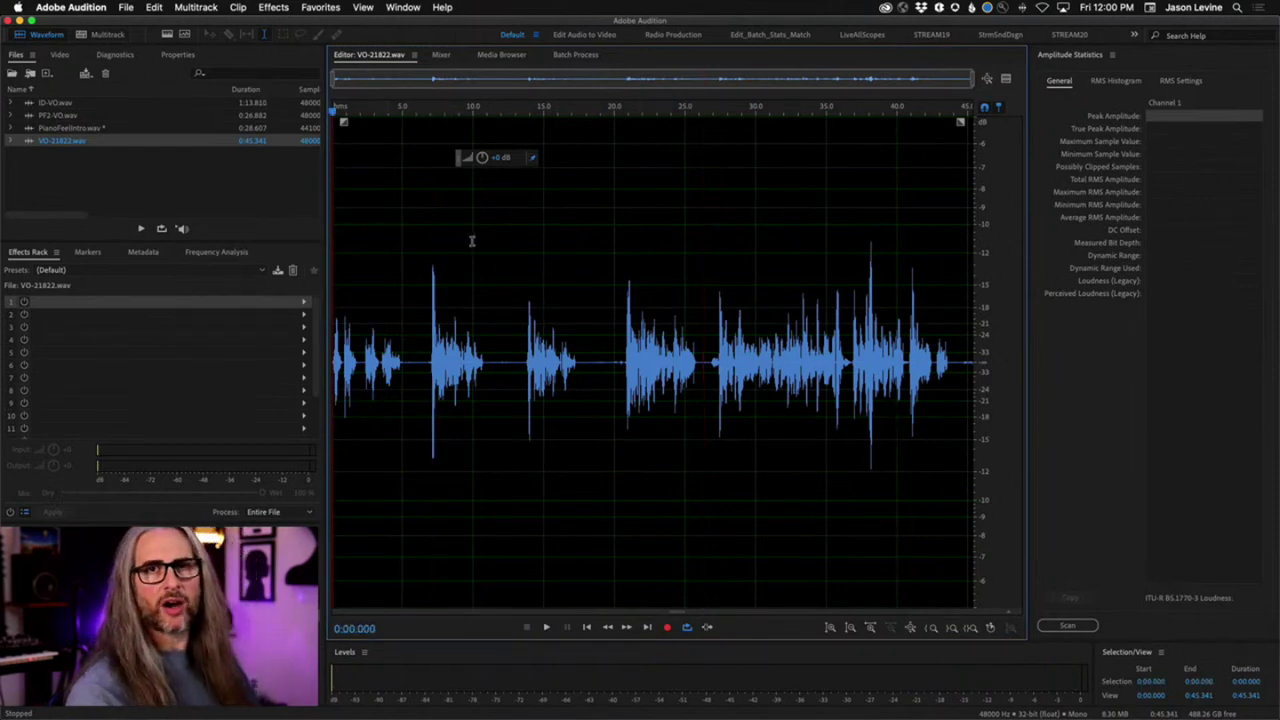
key("space")
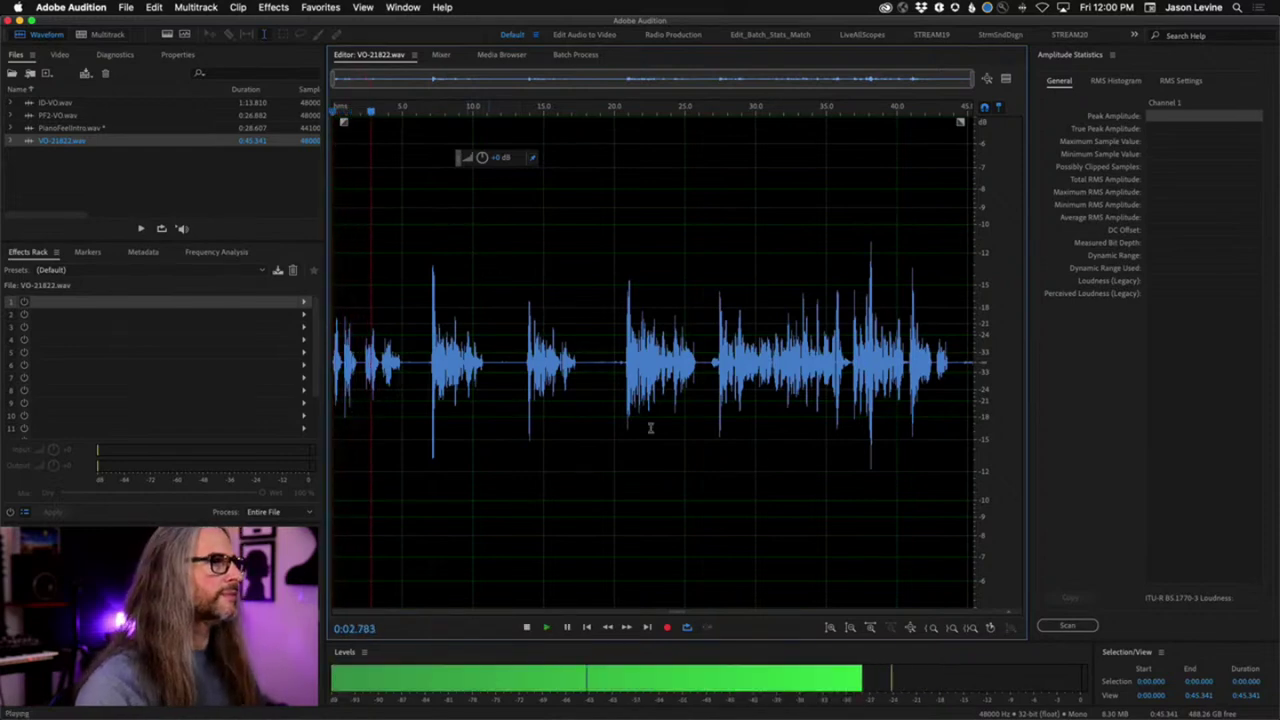
key("space")
Normalize the whole VO-21822.wav file using the preset decibel level.
left_click(273, 7)
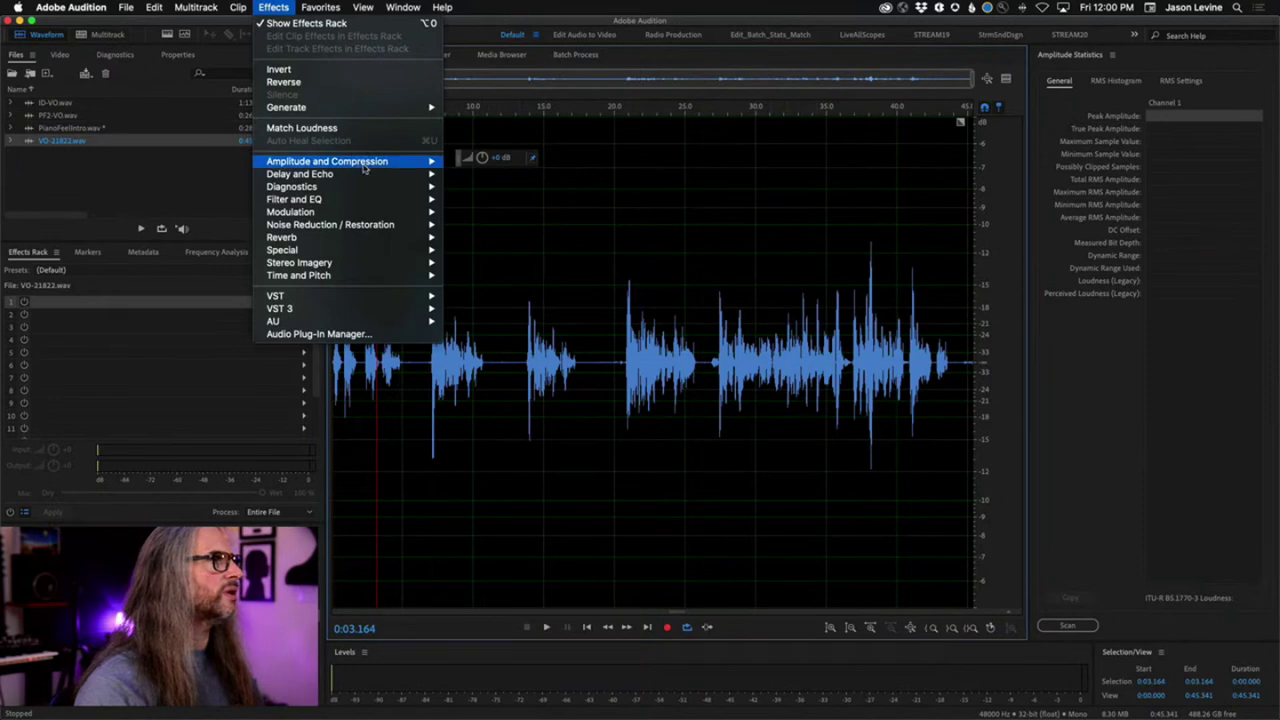
mouse_move(364, 165)
left_click(588, 275)
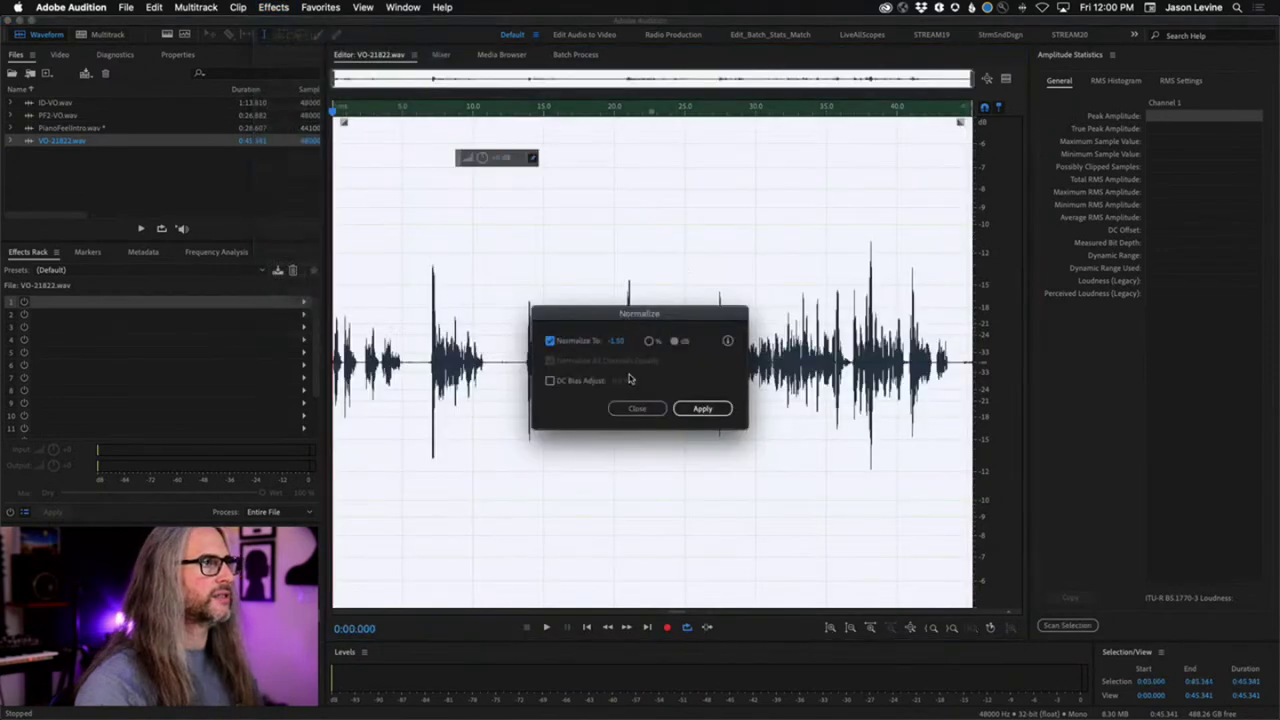
left_click(700, 408)
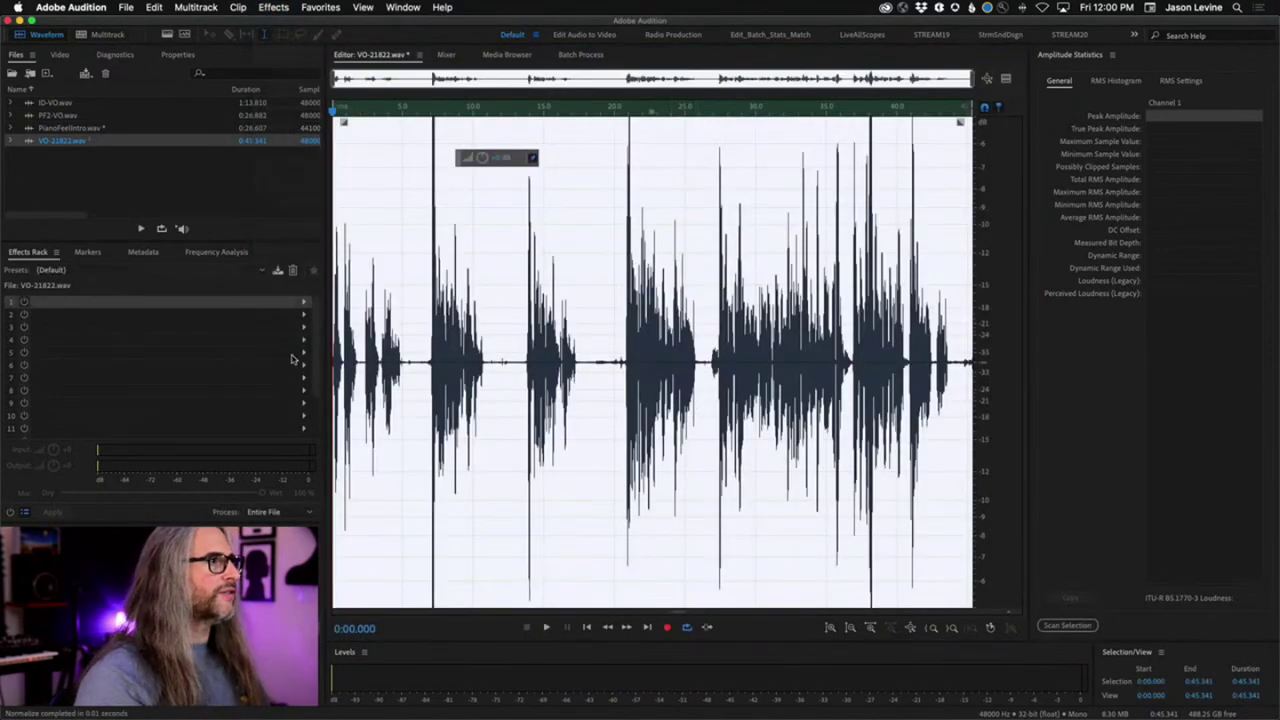
Play the normalized voice-over from its start, from about 6.6 seconds, and from about 26.8 seconds.
key("space")
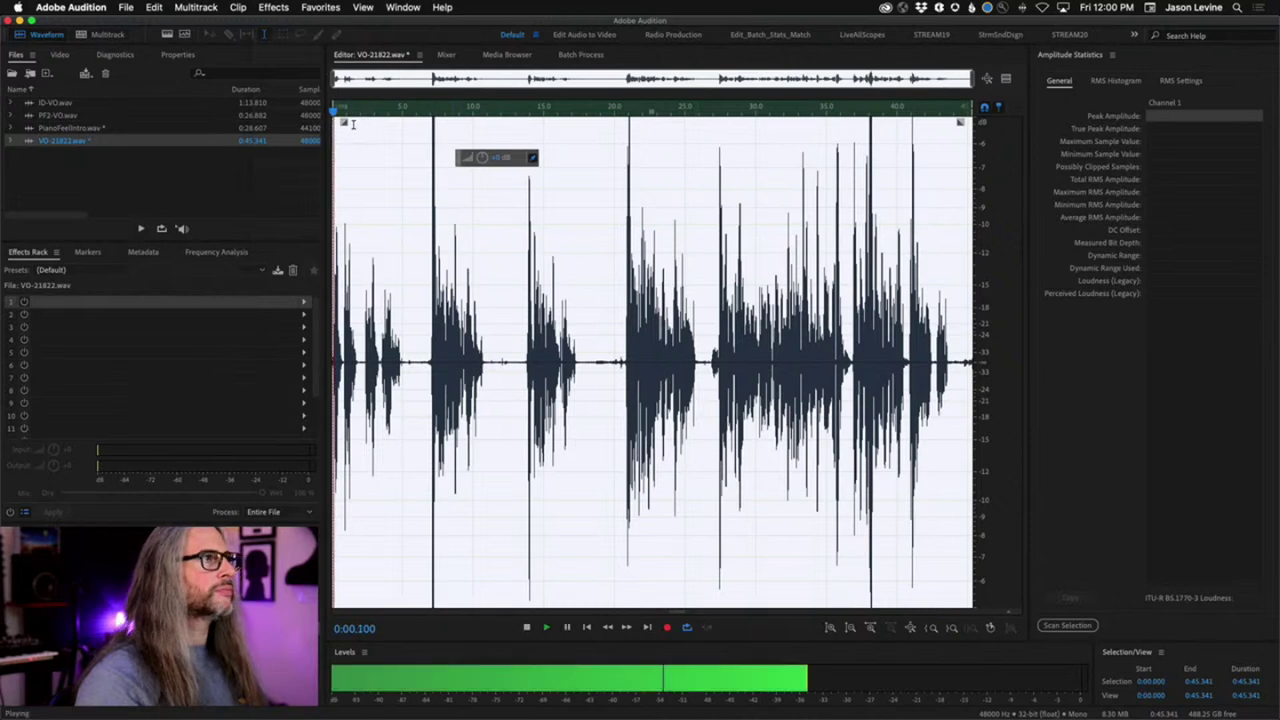
left_click(425, 264)
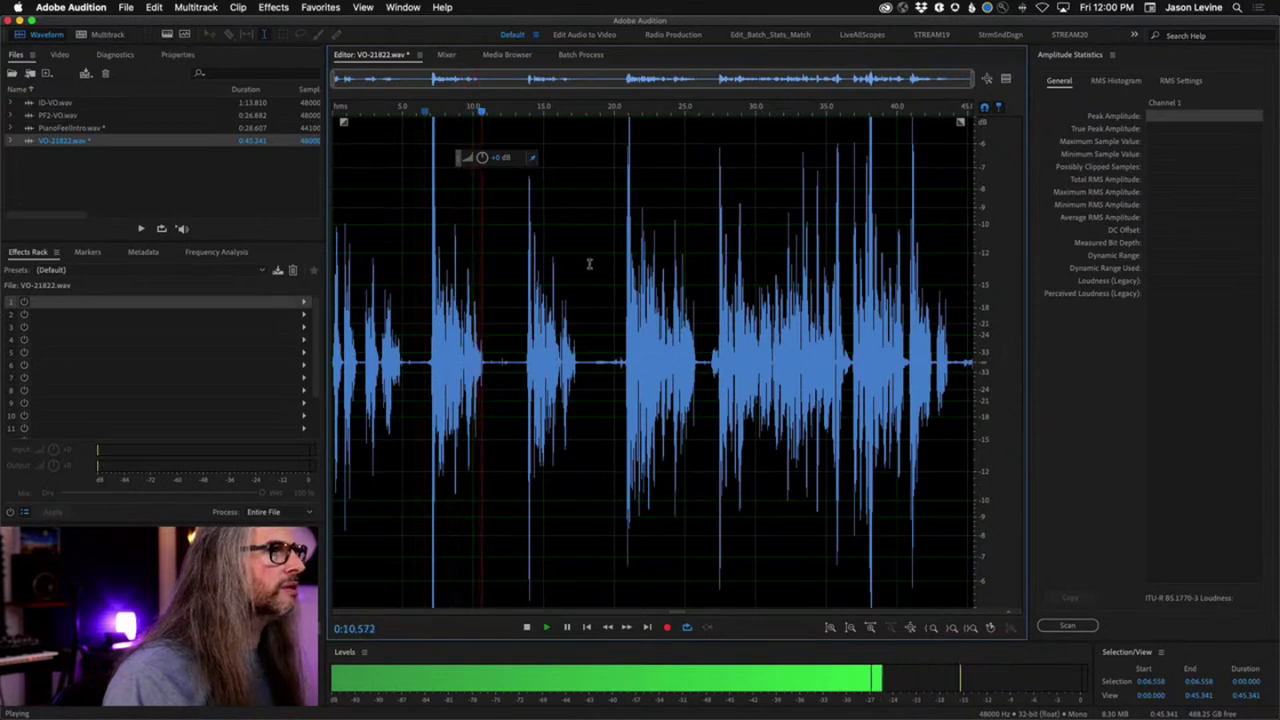
left_click(710, 342)
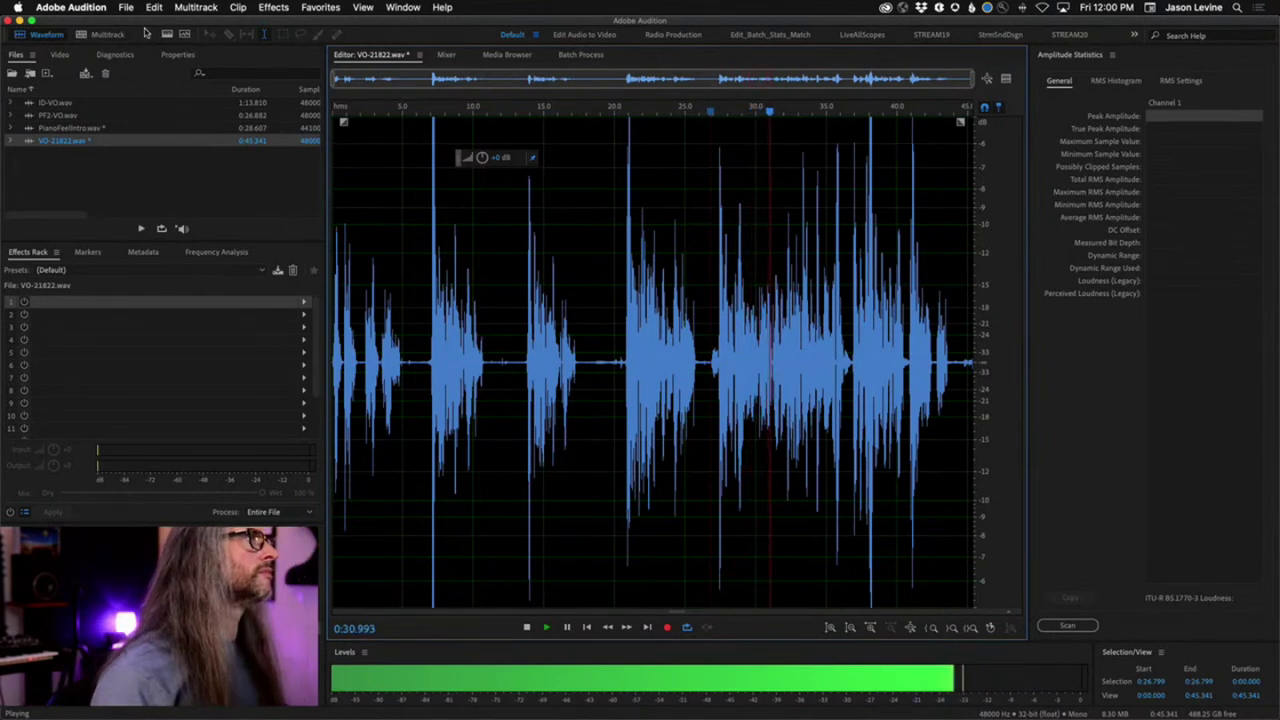
Show the spectral frequency display of VO-21822.wav, scan its amplitude statistics, and stop playback.
left_click(166, 34)
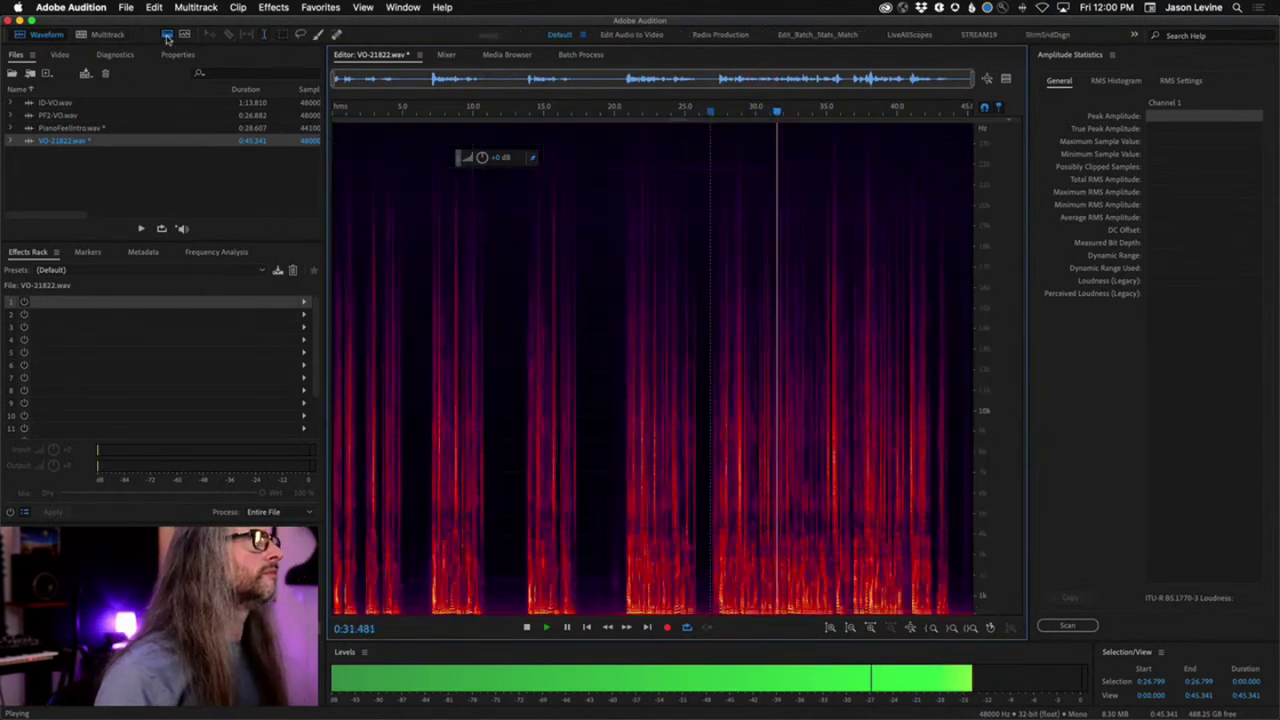
left_click(1066, 626)
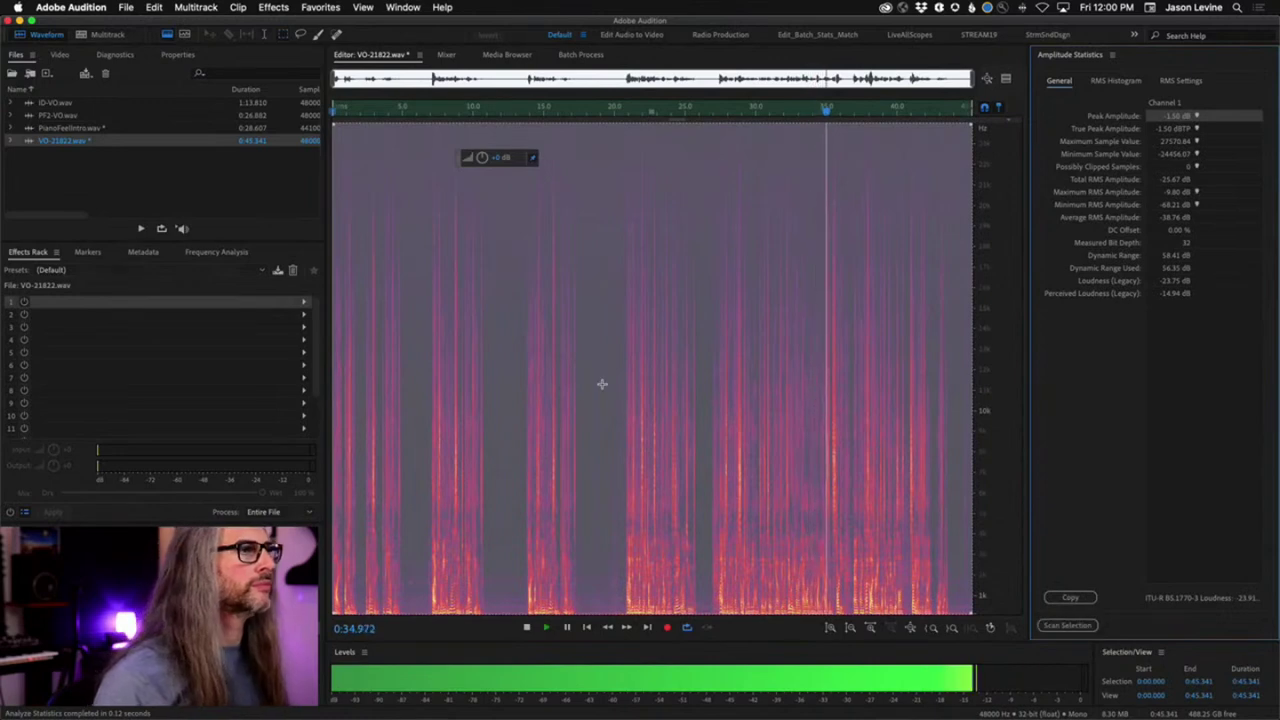
left_click(602, 384)
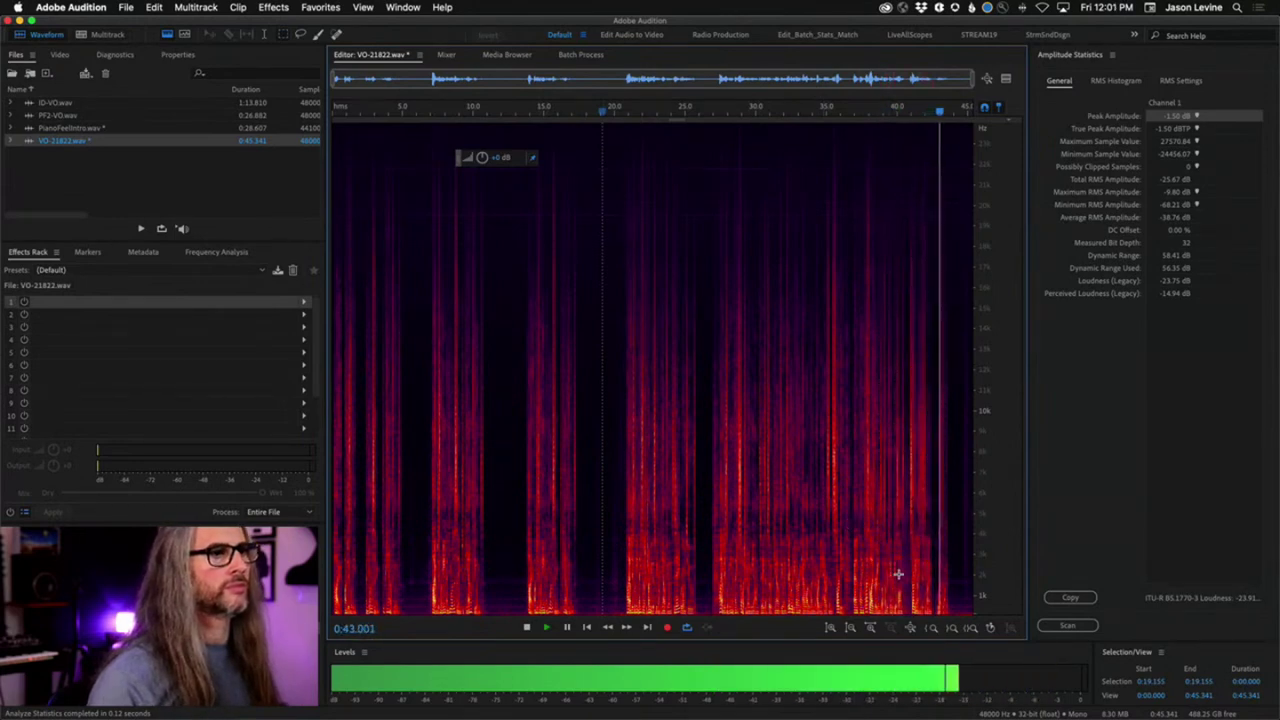
key("space")
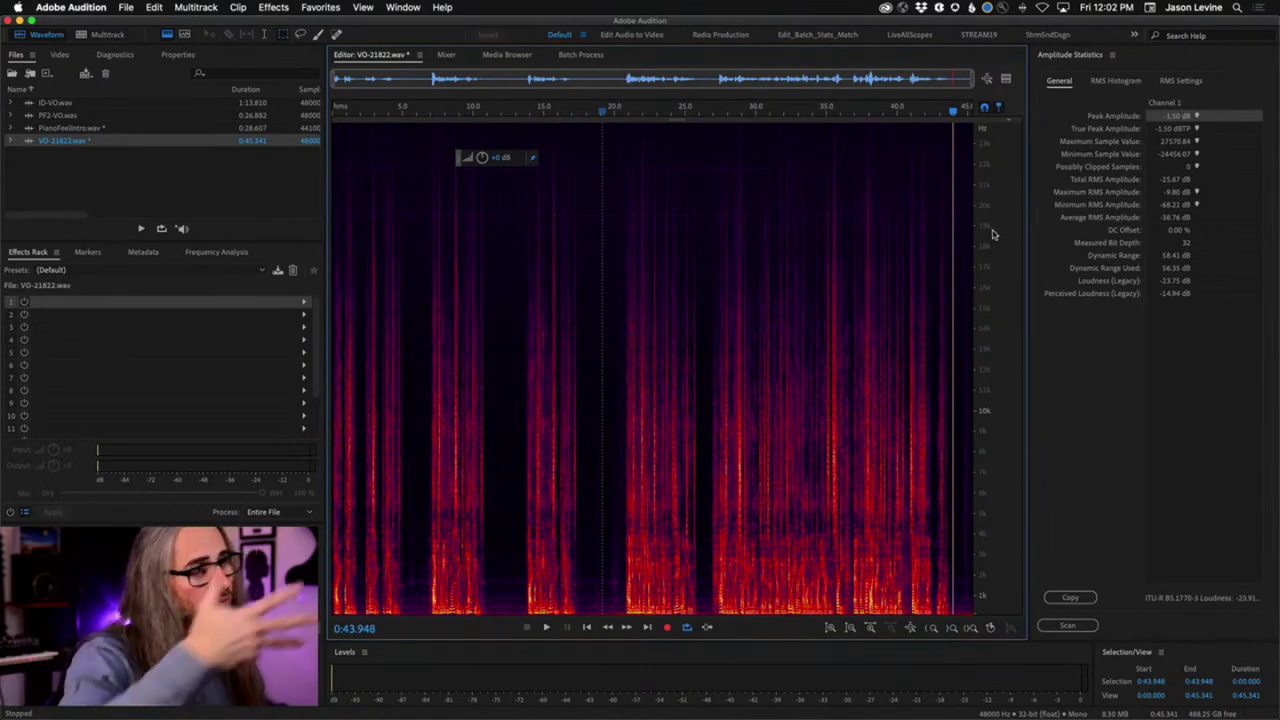
Examine the faint horizontal noise bands in the spectrum's high frequencies, marking the uppermost one from about 13.3 seconds to the file's end.
scroll(991, 237, "up", 3)
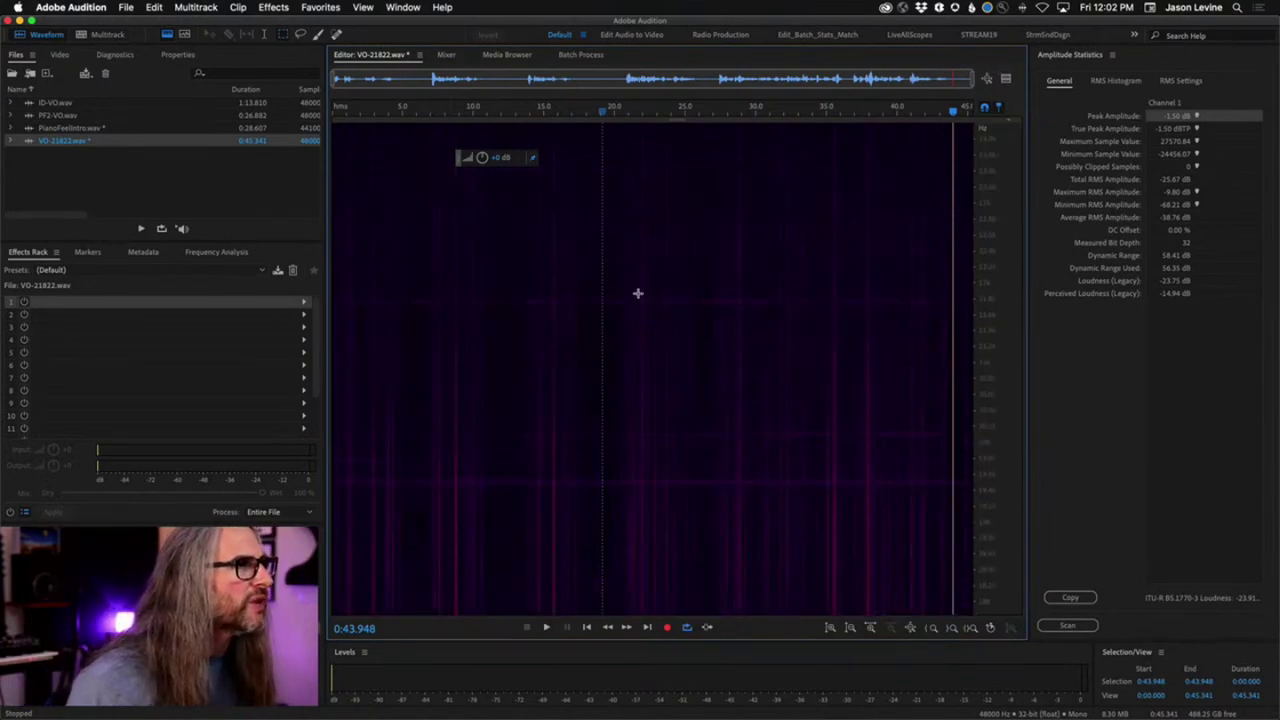
left_click_drag(518, 296, 976, 321)
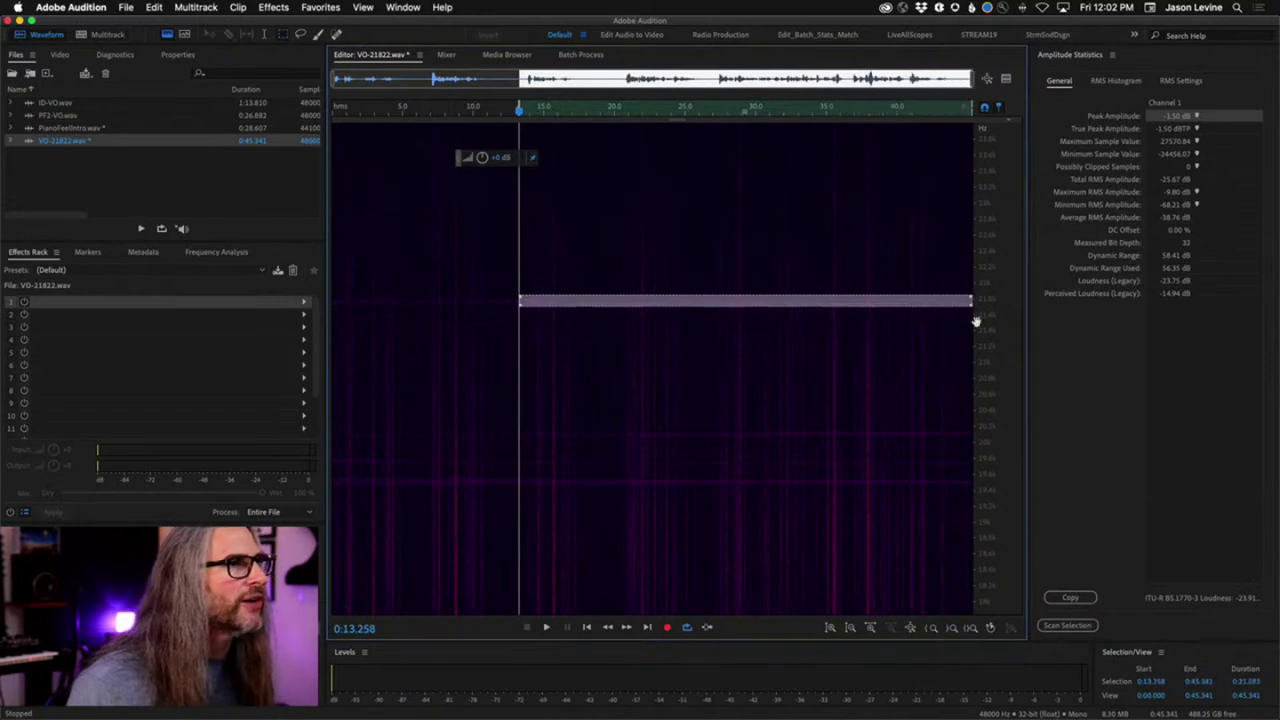
left_click(791, 432)
left_click_drag(495, 479, 985, 497)
left_click(791, 551)
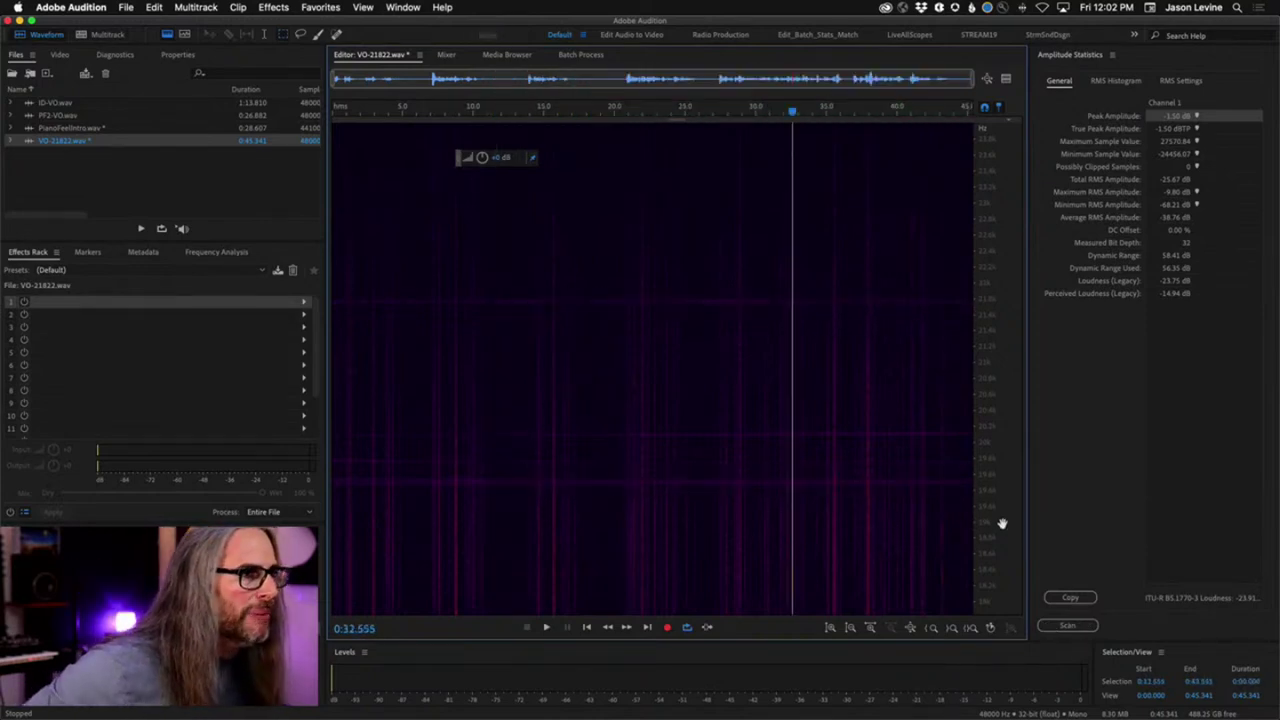
scroll(1002, 524, "down", 5)
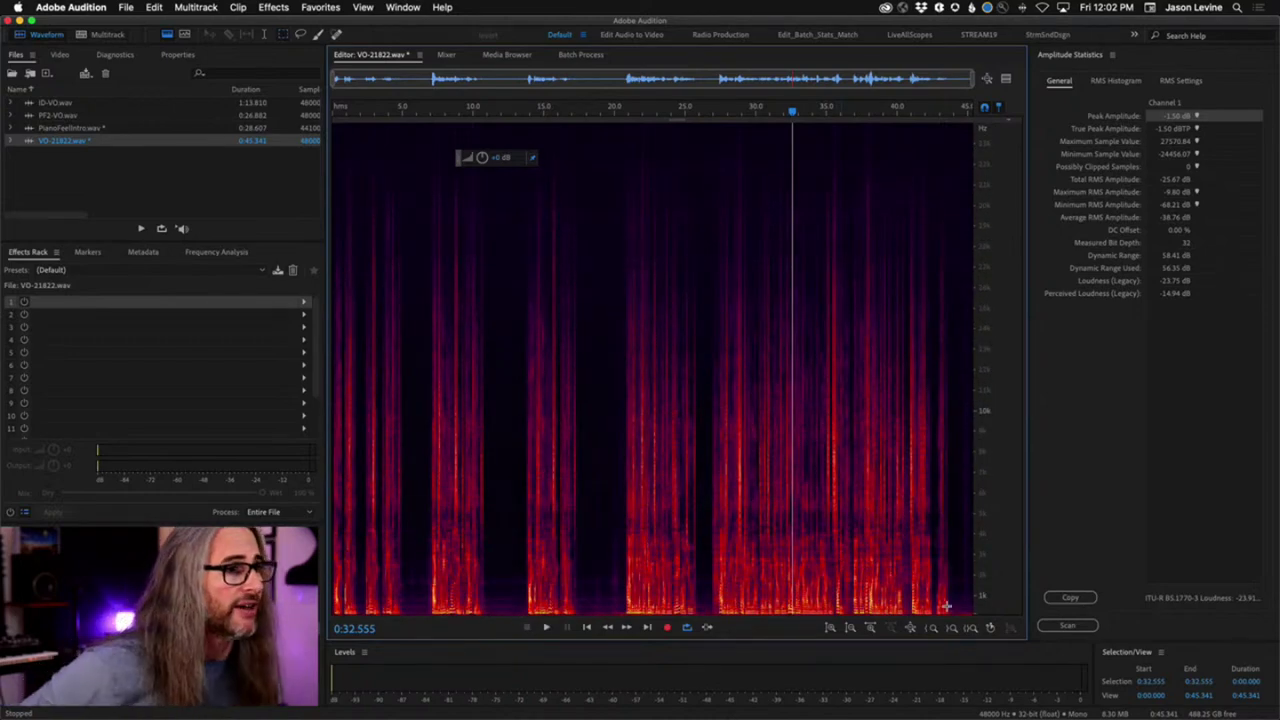
Examine the low-frequency rumble in the pauses between phrases, marking the pause from about 11.4 to 13.9 seconds.
scroll(995, 579, "up", 3)
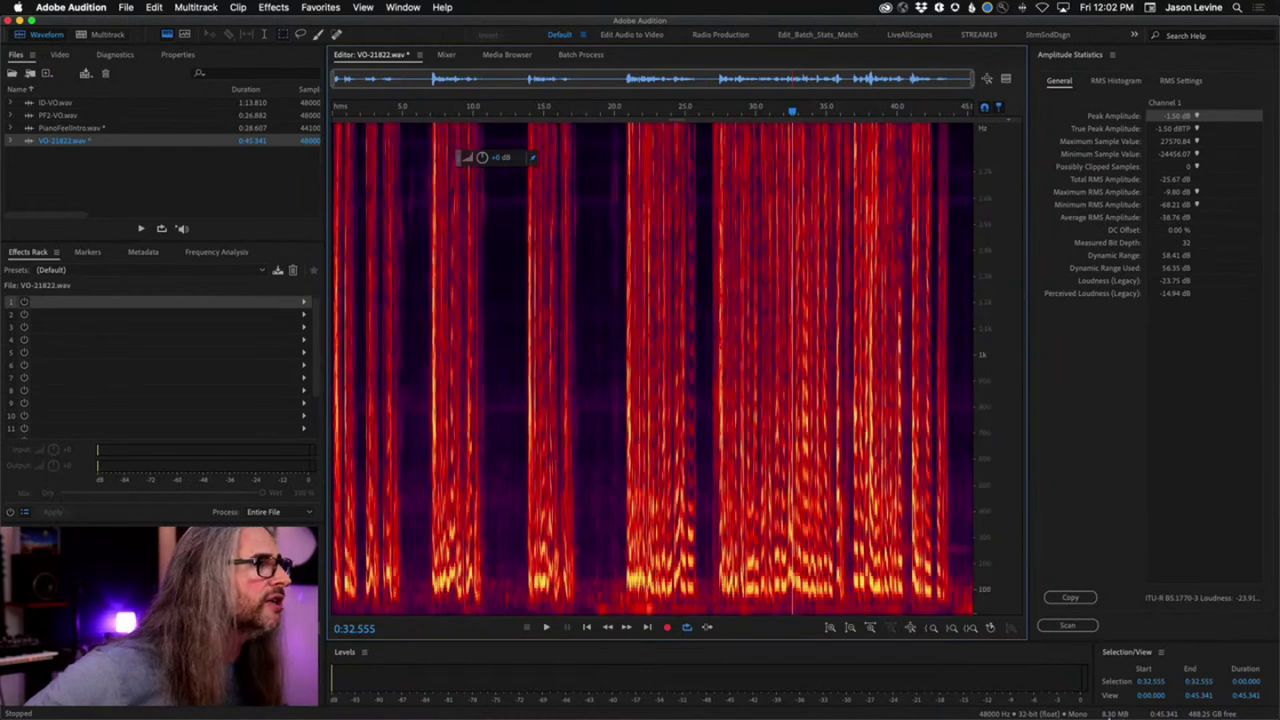
left_click(493, 568)
left_click_drag(493, 568, 528, 614)
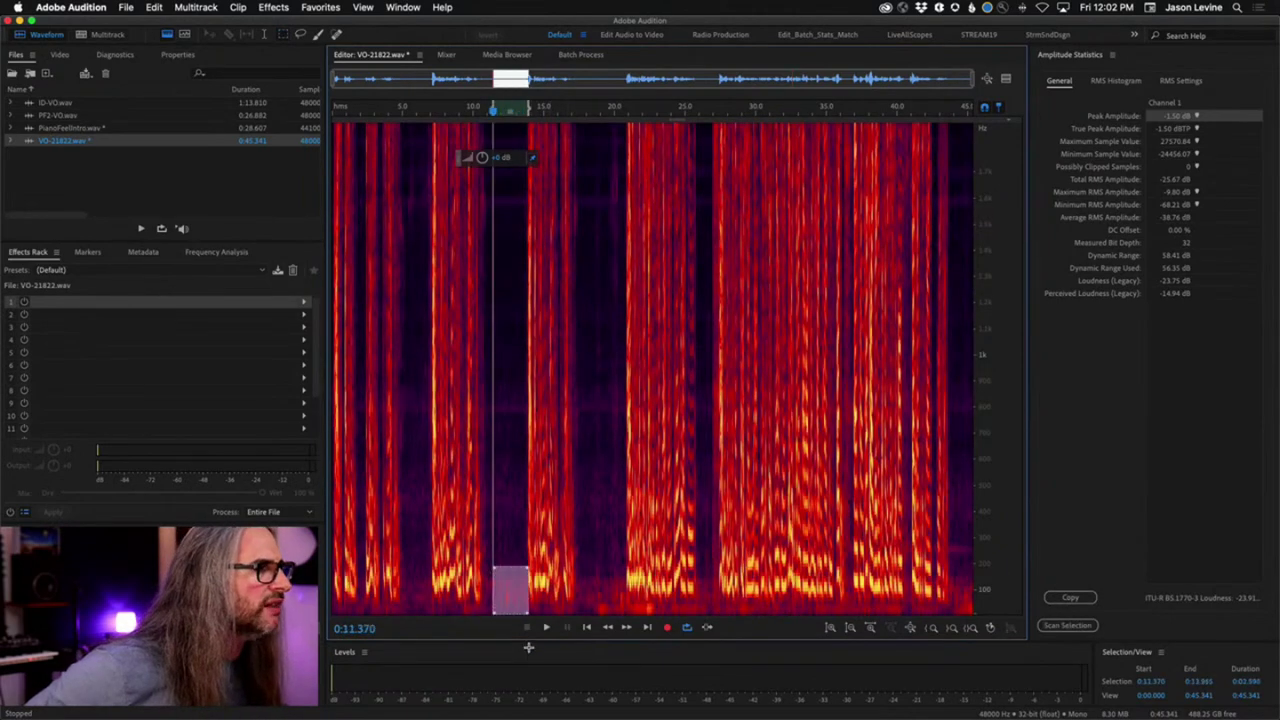
left_click_drag(416, 560, 432, 614)
left_click(664, 482)
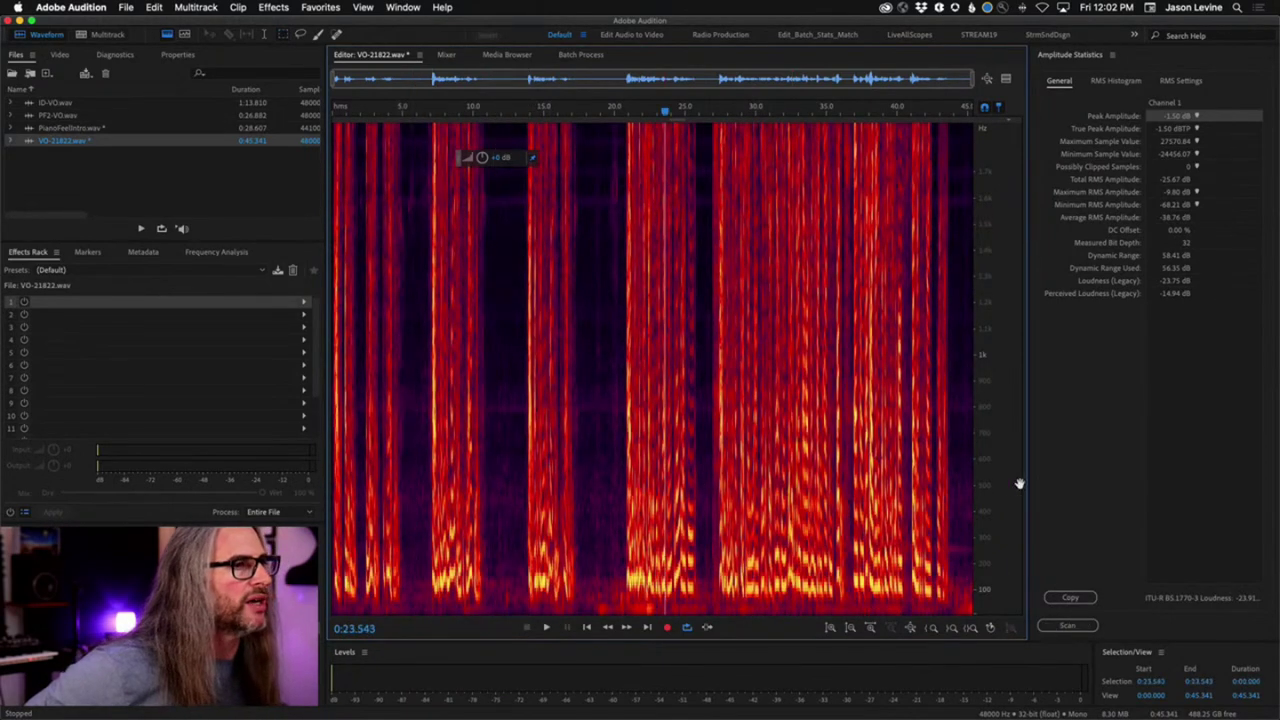
scroll(997, 485, "down", 3)
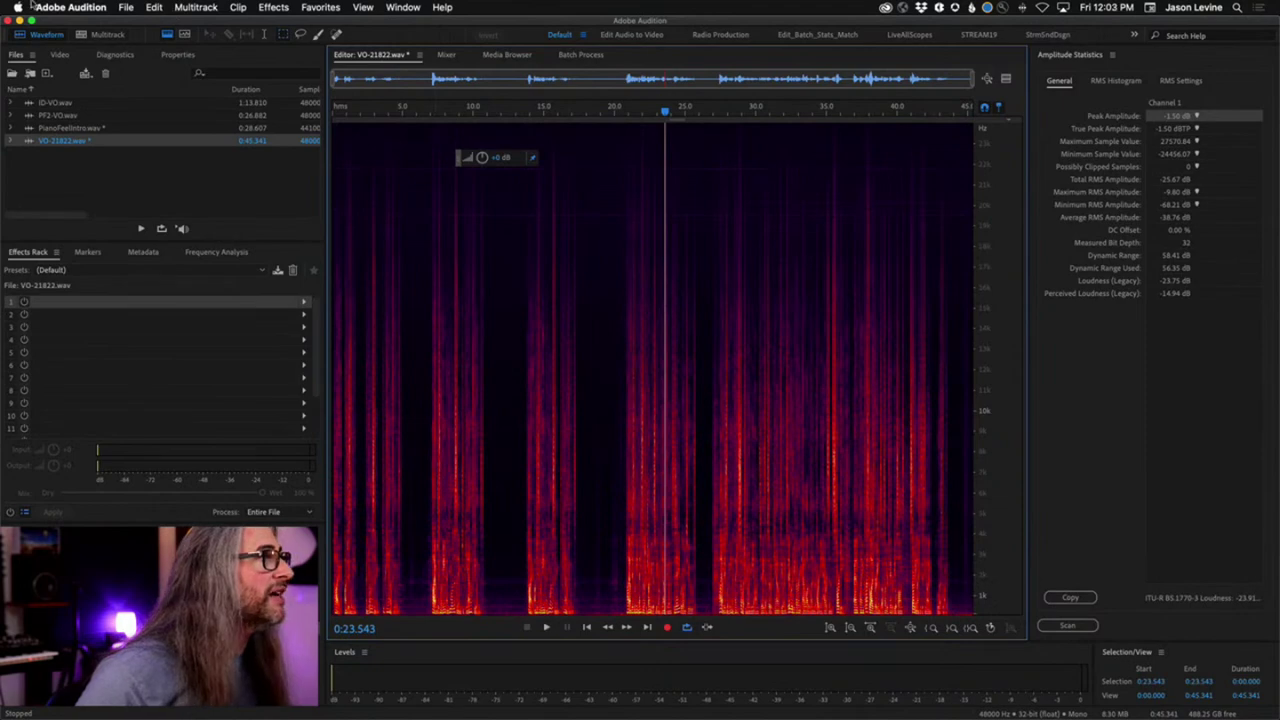
Lower the DeNoise effect's amount and apply it to the whole VO-21822.wav file.
left_click(276, 7)
left_click(276, 7)
left_click(276, 7)
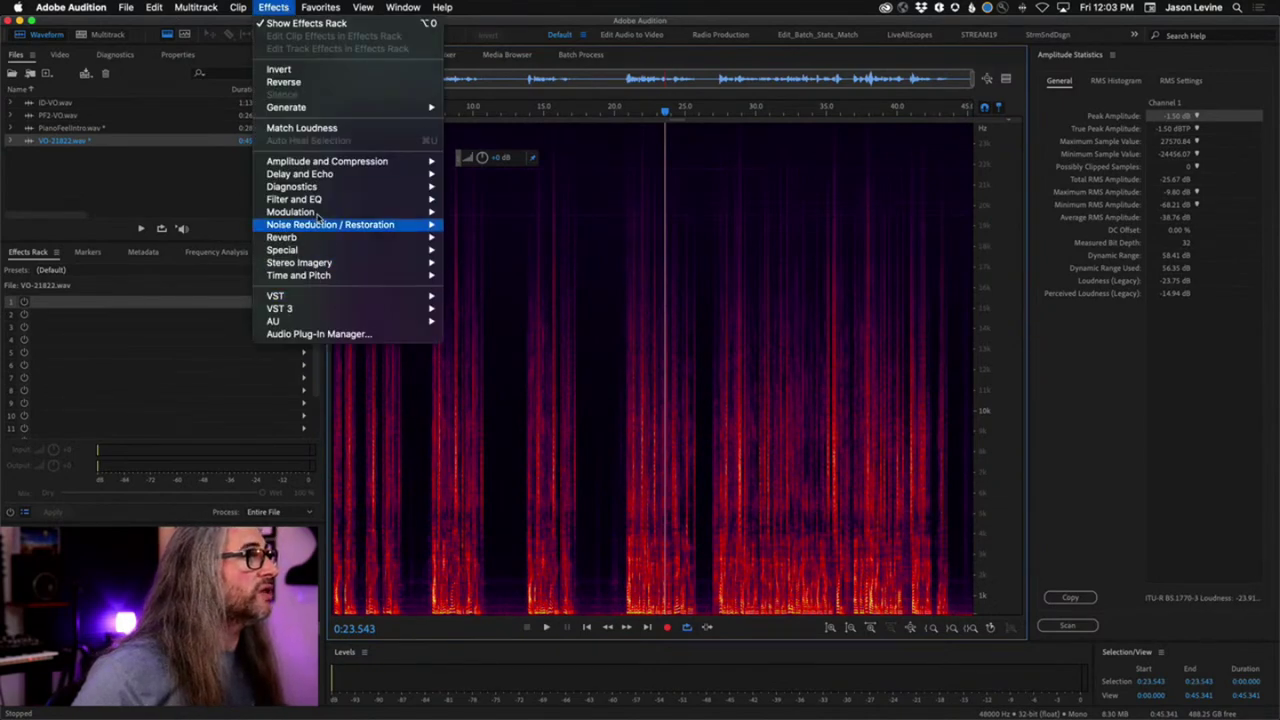
mouse_move(330, 226)
left_click(496, 329)
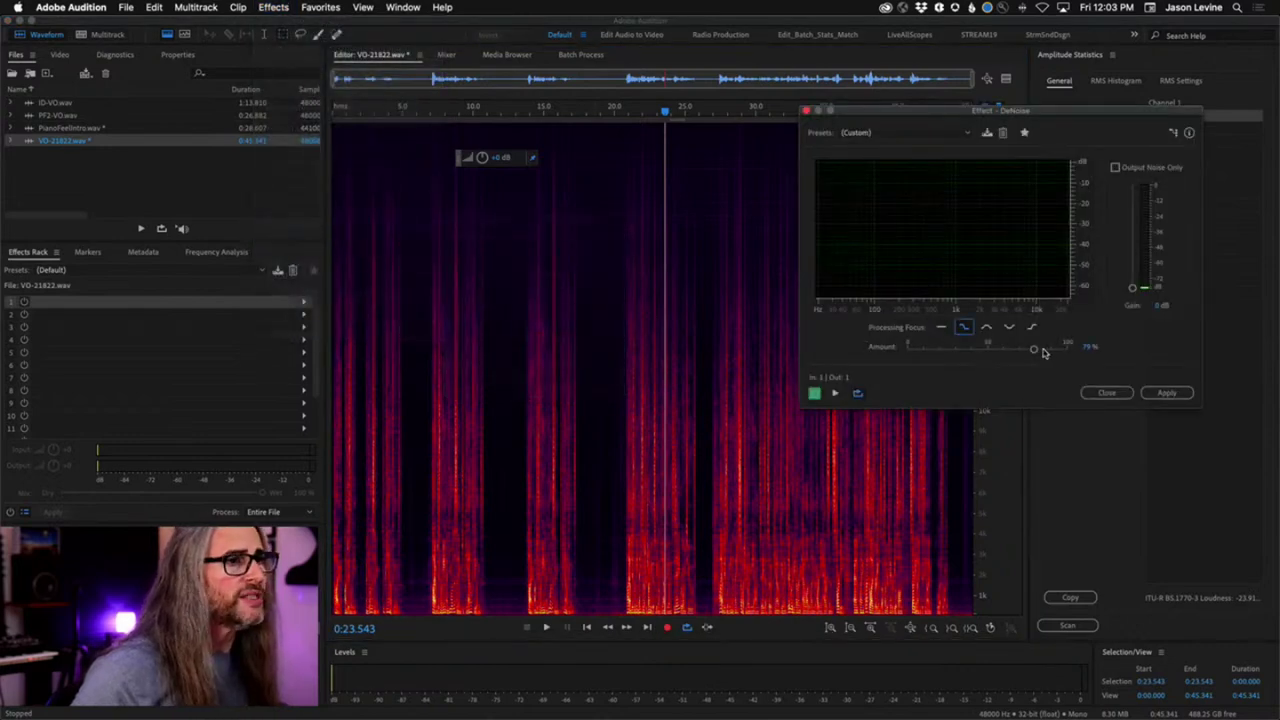
left_click_drag(1036, 350, 960, 350)
left_click(1162, 394)
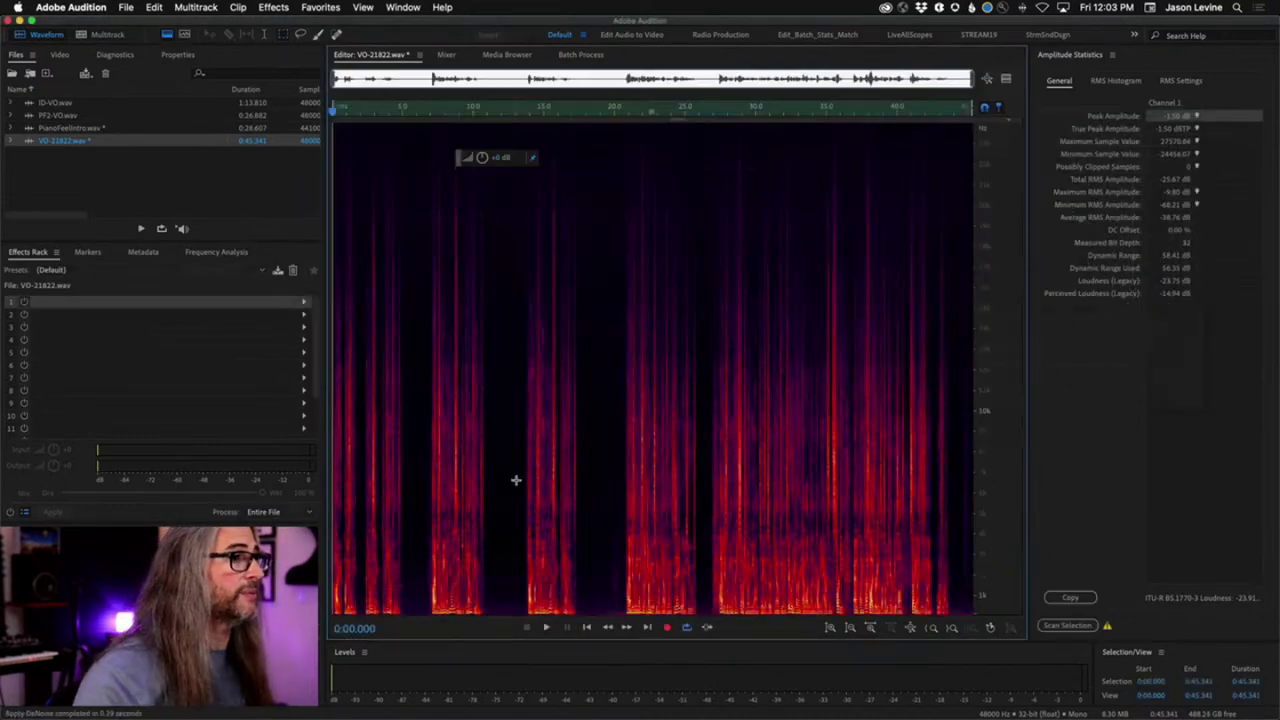
Examine the low frequencies in the pauses of the denoised spectrum, marking the areas near 5, 11 and 18 seconds.
scroll(997, 576, "up", 5)
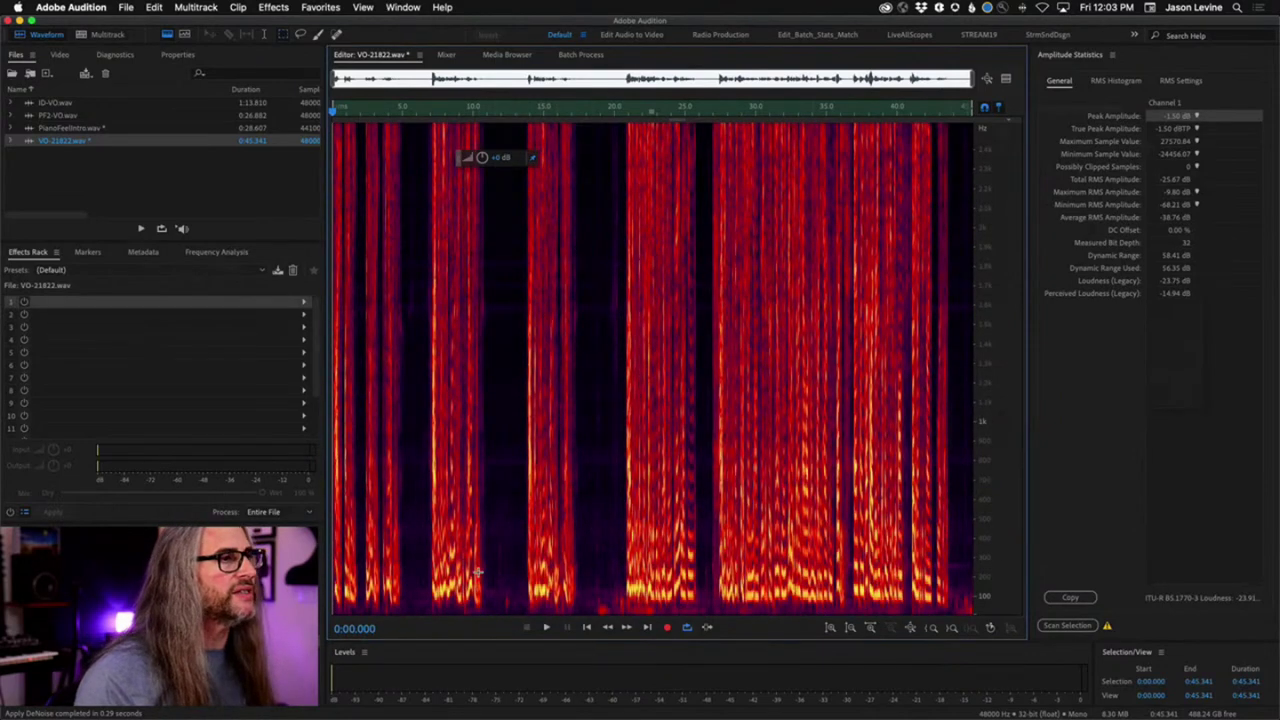
left_click_drag(486, 563, 526, 612)
left_click_drag(400, 556, 432, 616)
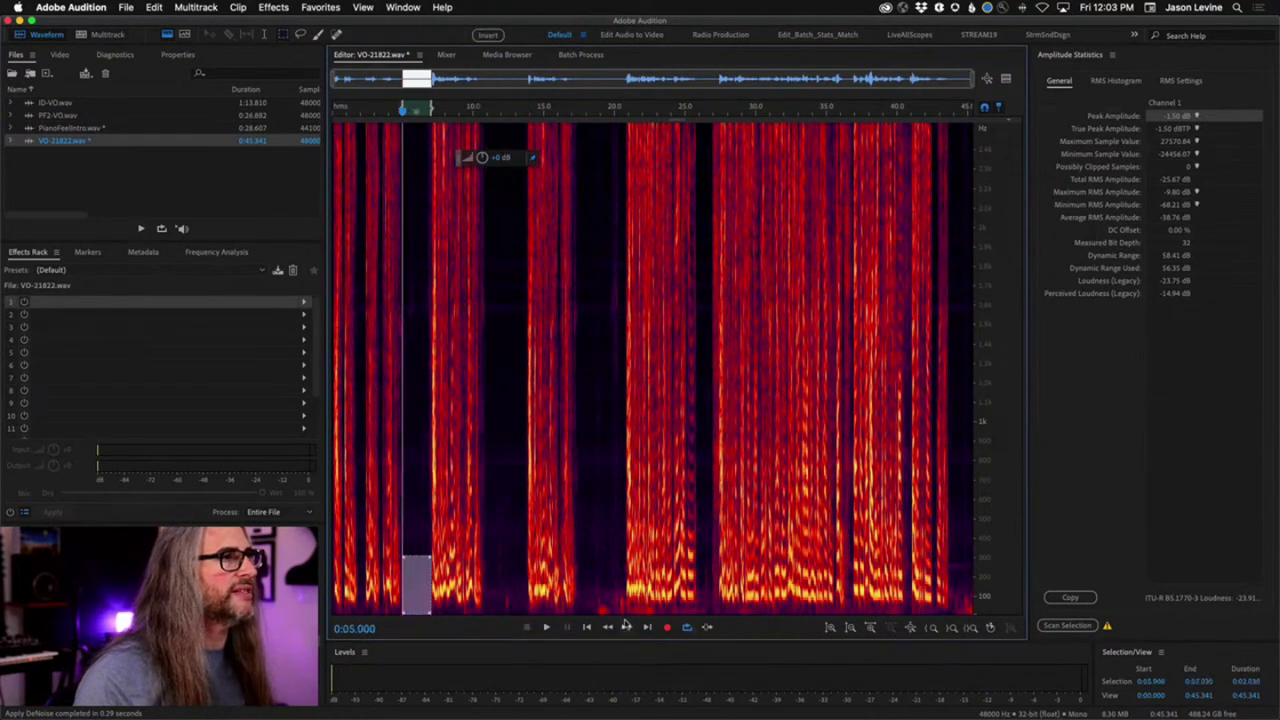
left_click_drag(588, 532, 628, 685)
left_click(484, 430)
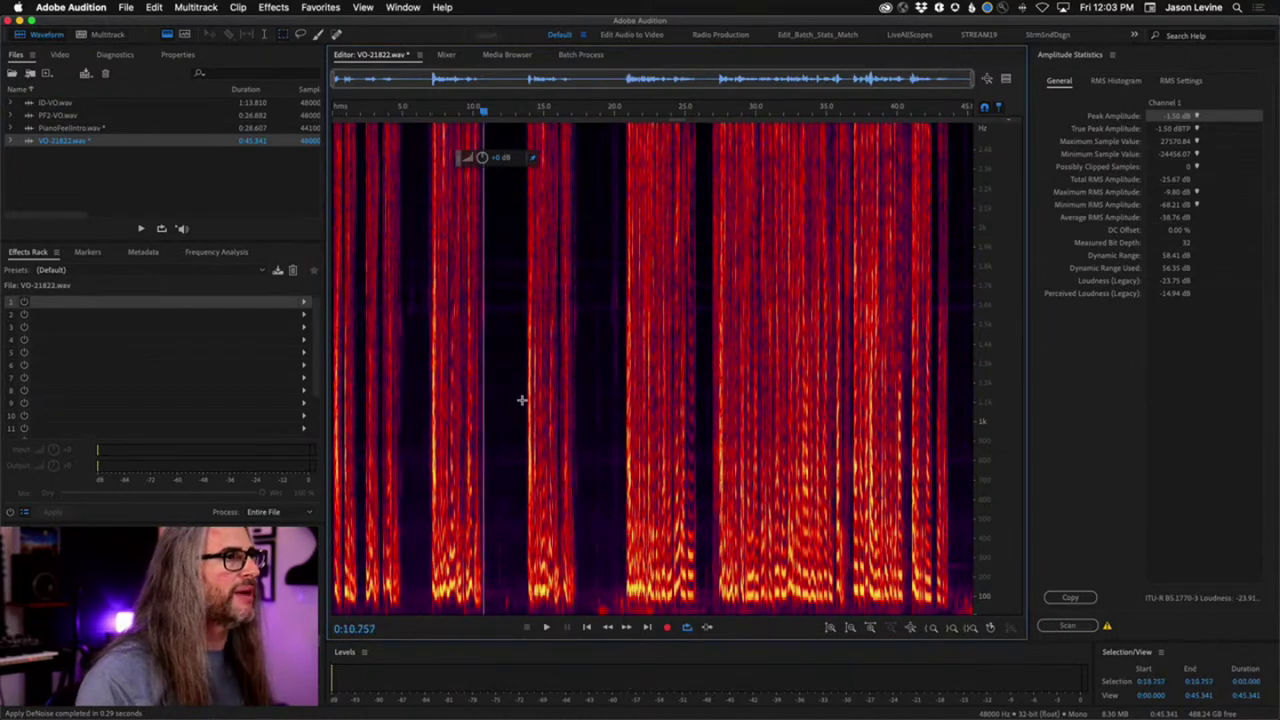
Play the denoised voice-over from about 13.4 to 17.3 seconds while viewing the full frequency range.
left_click(522, 405)
key("space")
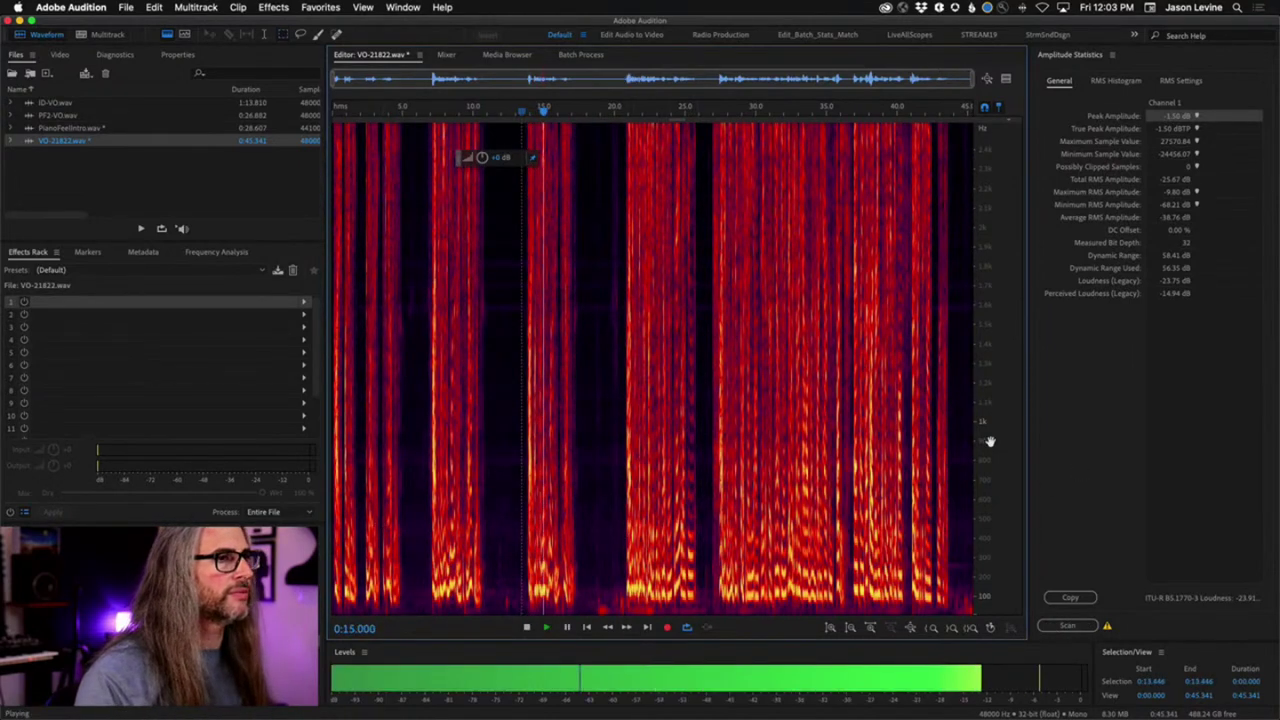
scroll(988, 440, "down", 5)
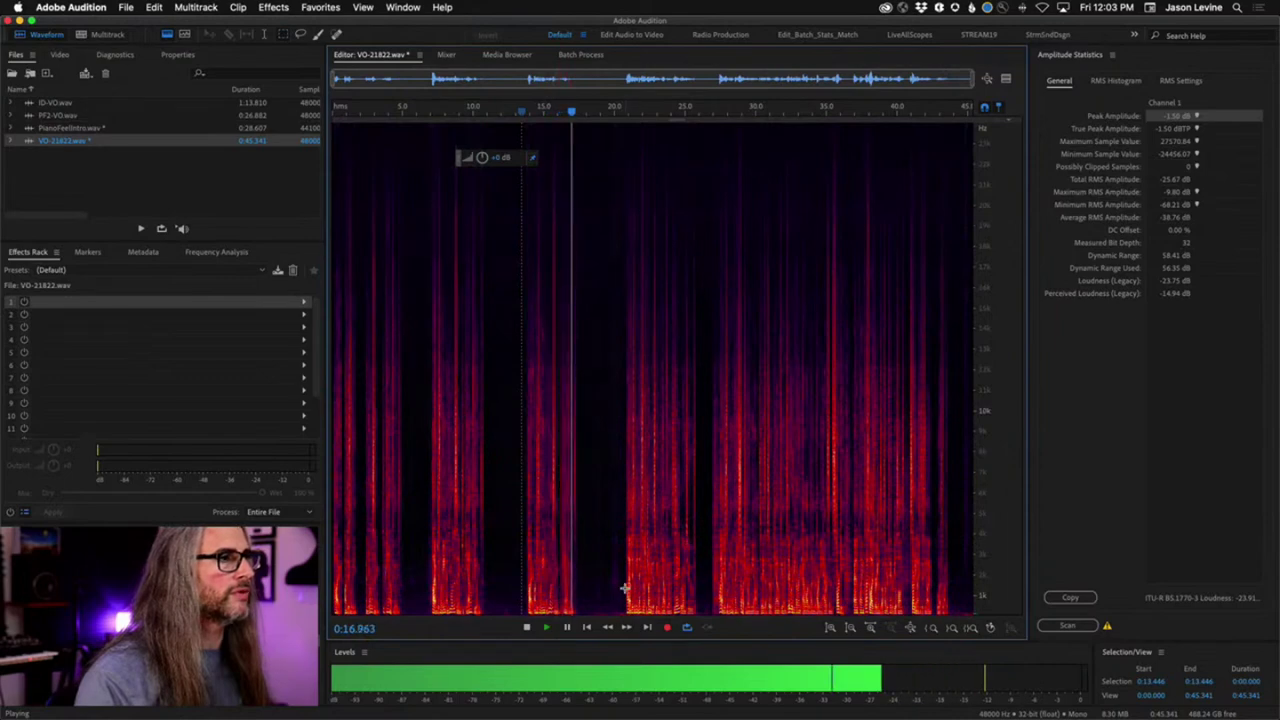
key("space")
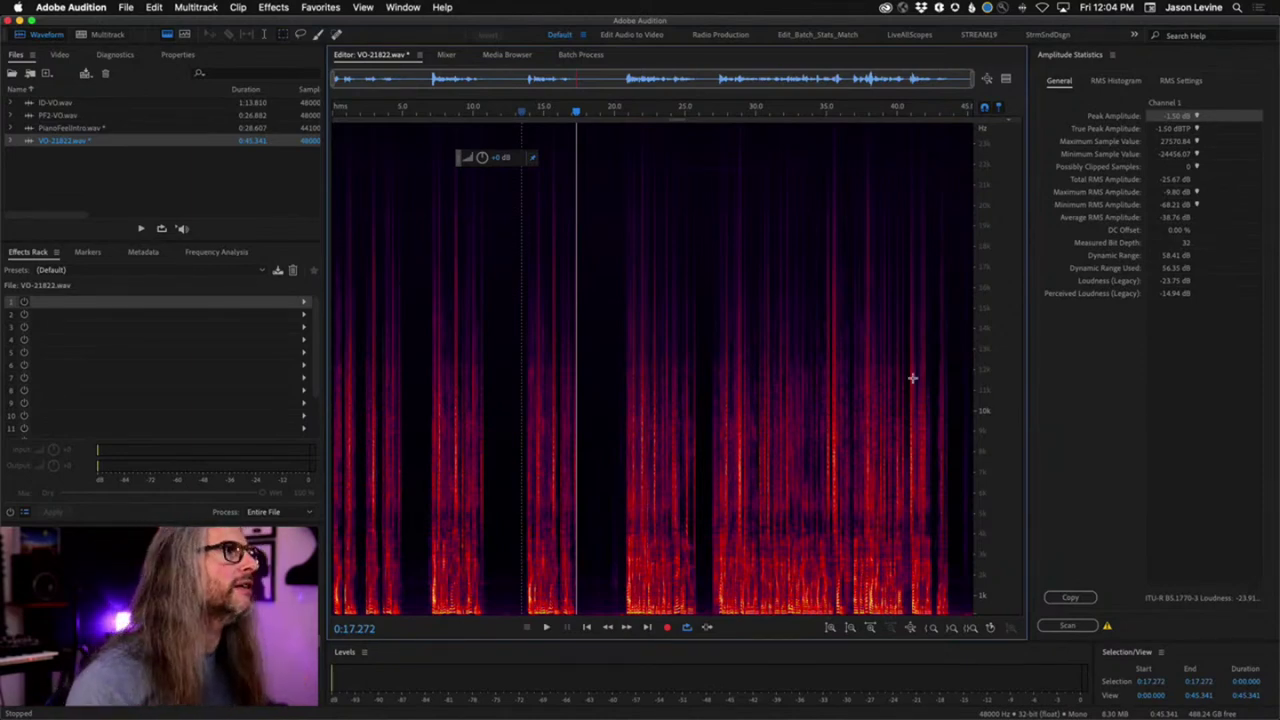
Open the Dynamics effect for VO-21822.wav and reposition its window over the editor.
left_click(273, 7)
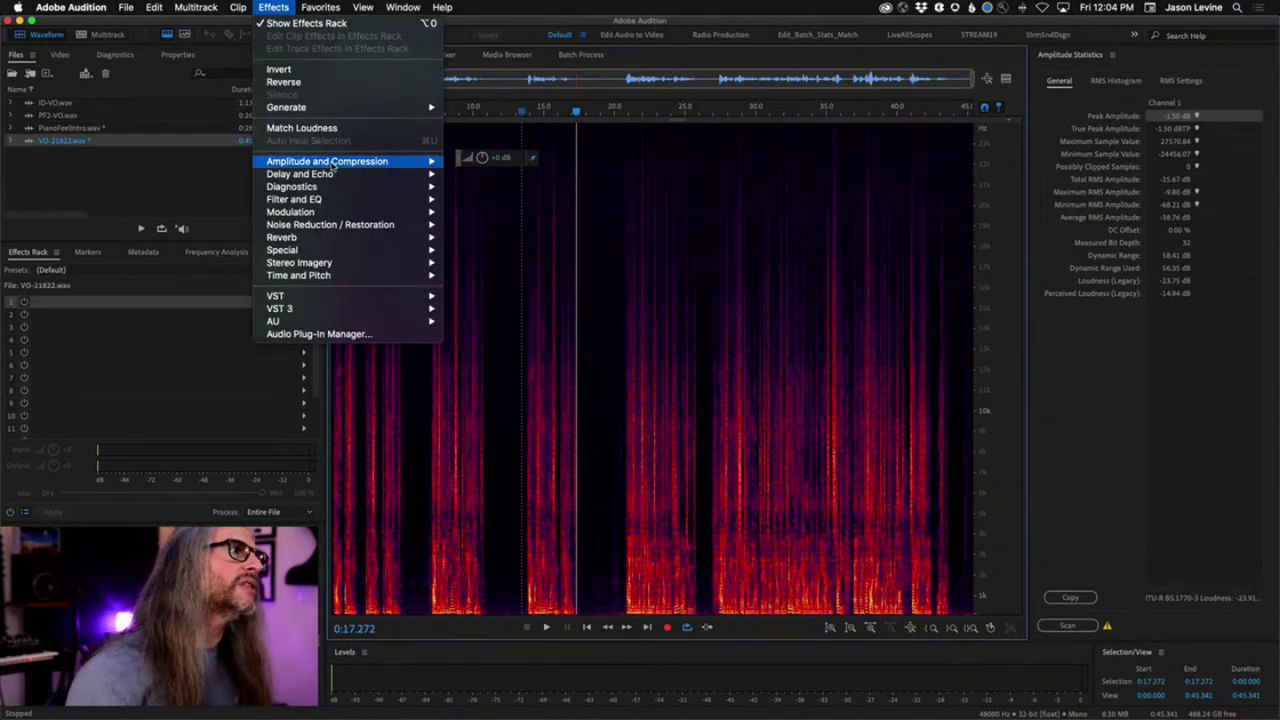
mouse_move(334, 166)
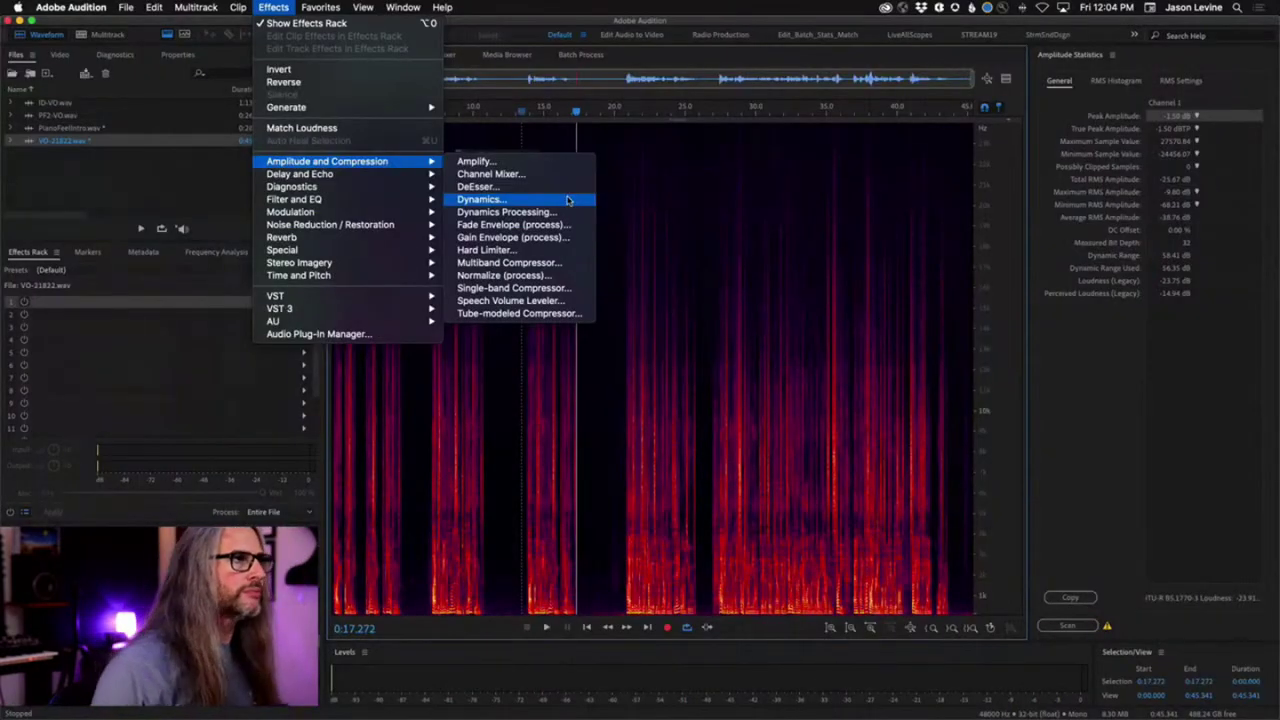
left_click(567, 200)
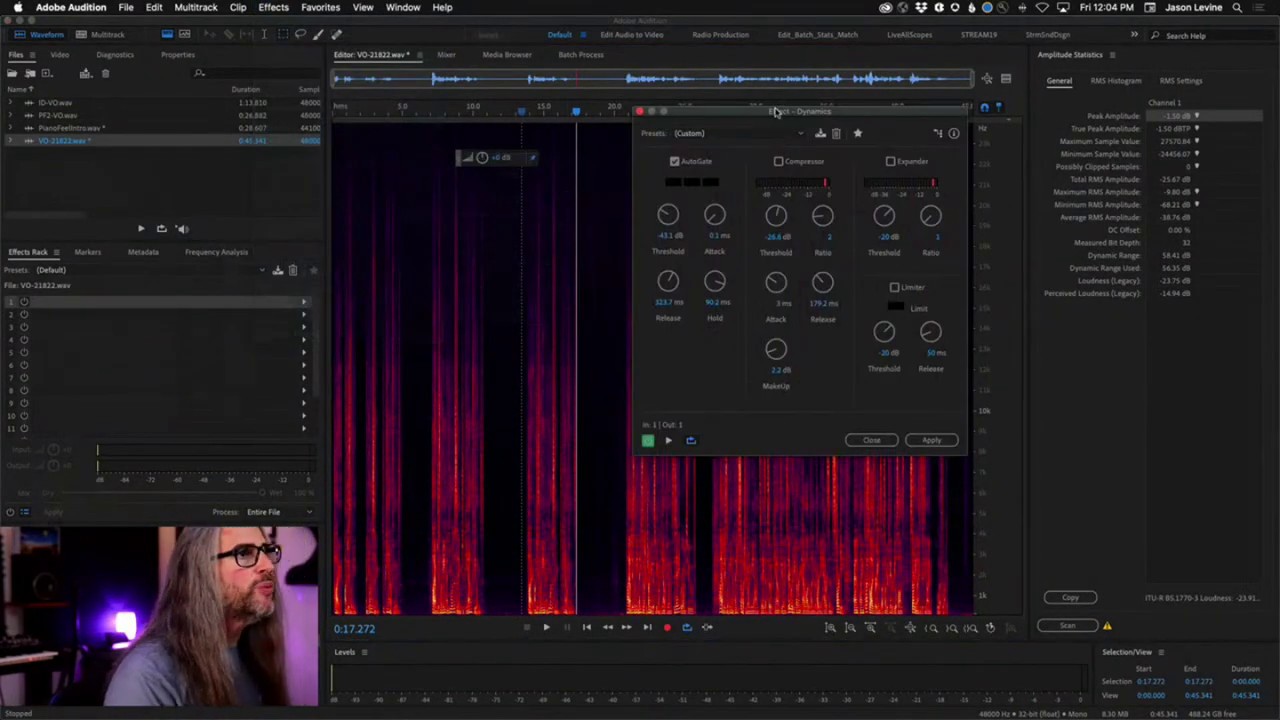
left_click_drag(775, 111, 725, 125)
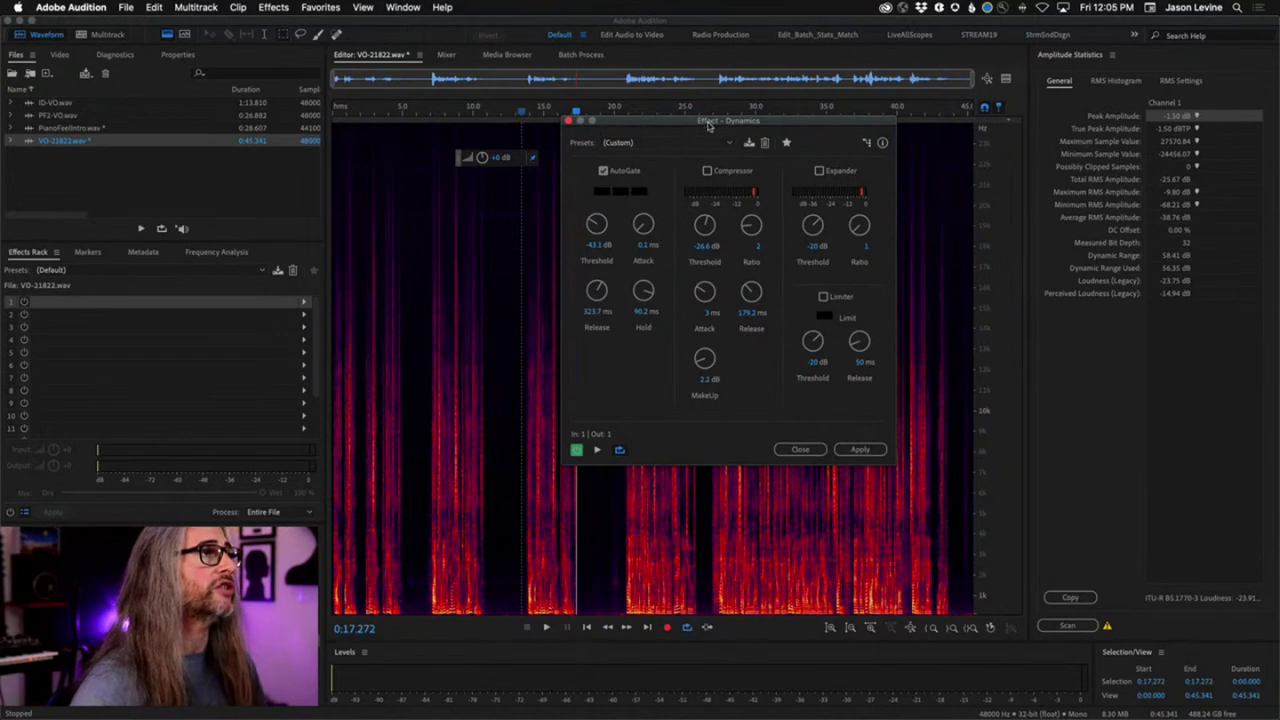
left_click_drag(699, 124, 809, 133)
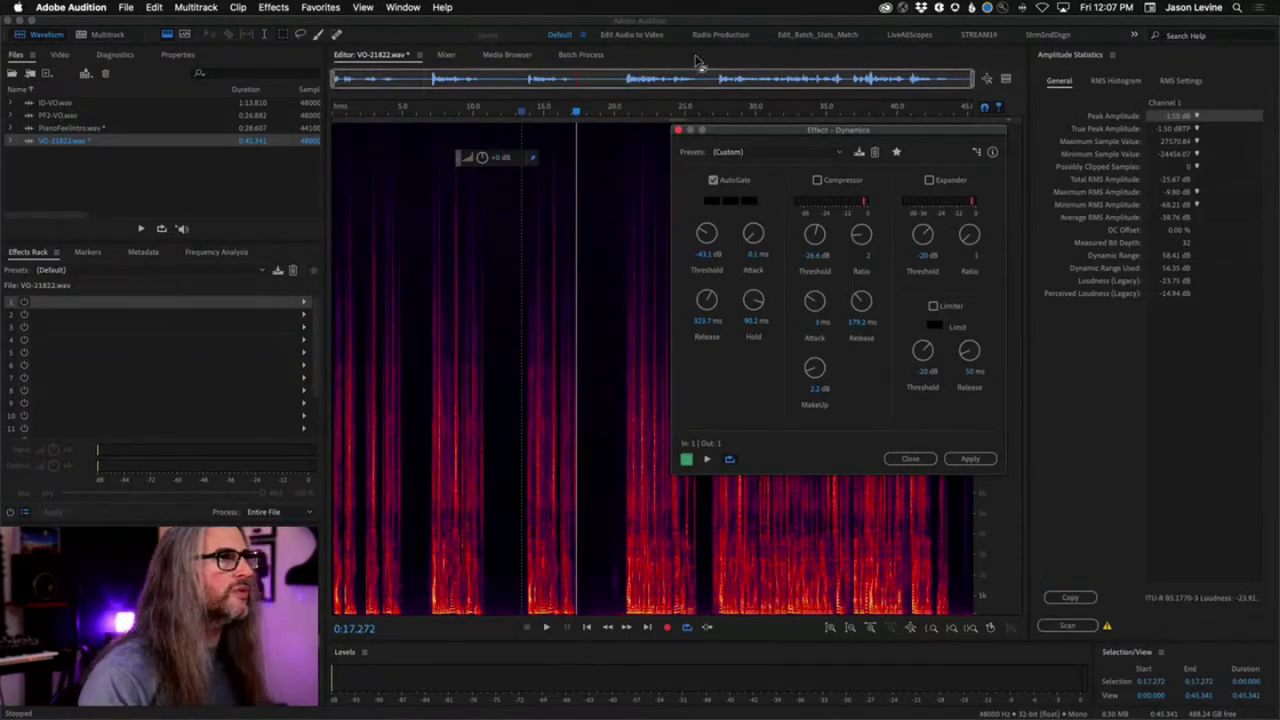
Hide the spectral display, place the playhead at about 6.3 seconds, and fit the waveform's peaks into view beside the Dynamics window.
left_click_drag(762, 133, 816, 110)
left_click(166, 35)
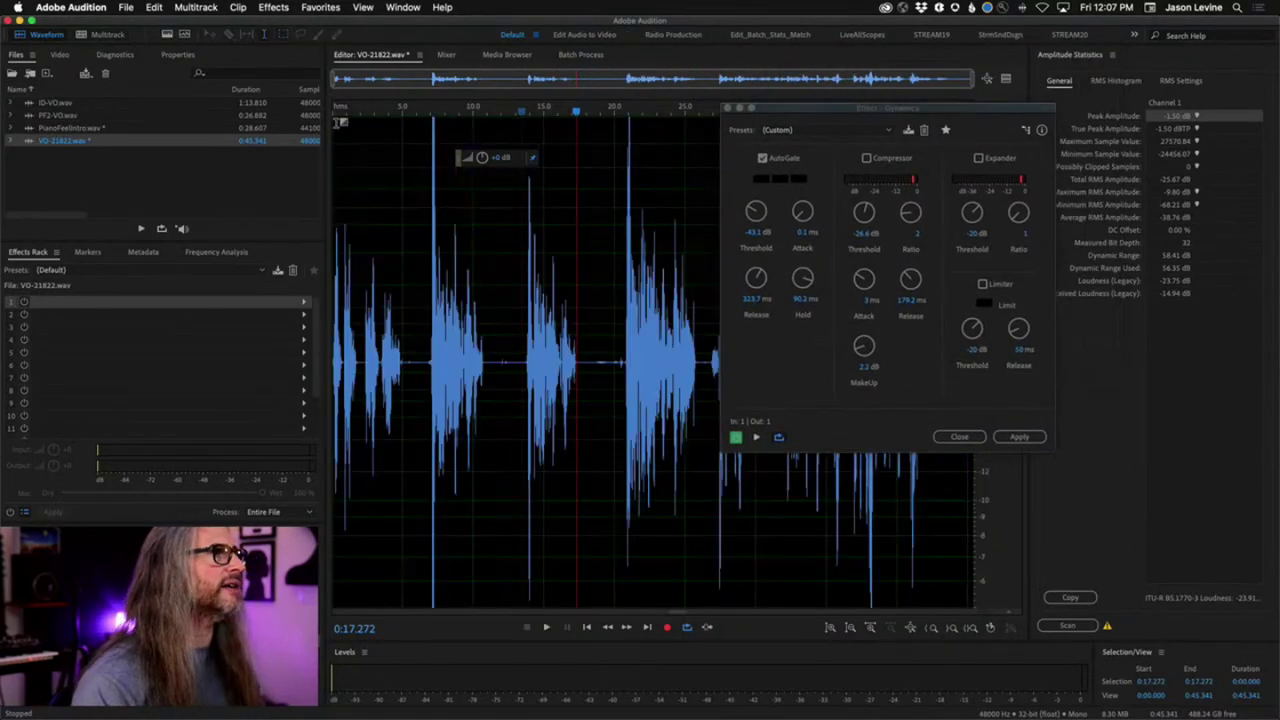
left_click(420, 112)
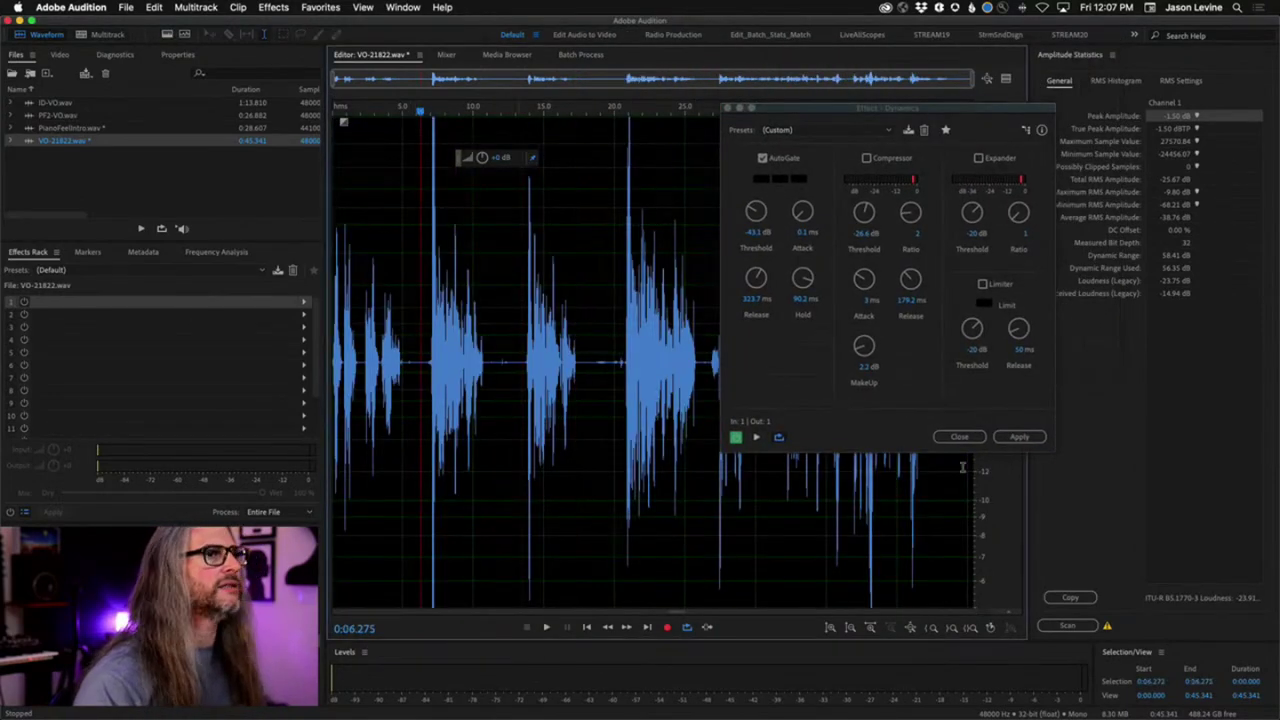
scroll(1006, 493, "down", 2)
scroll(1006, 493, "up", 1)
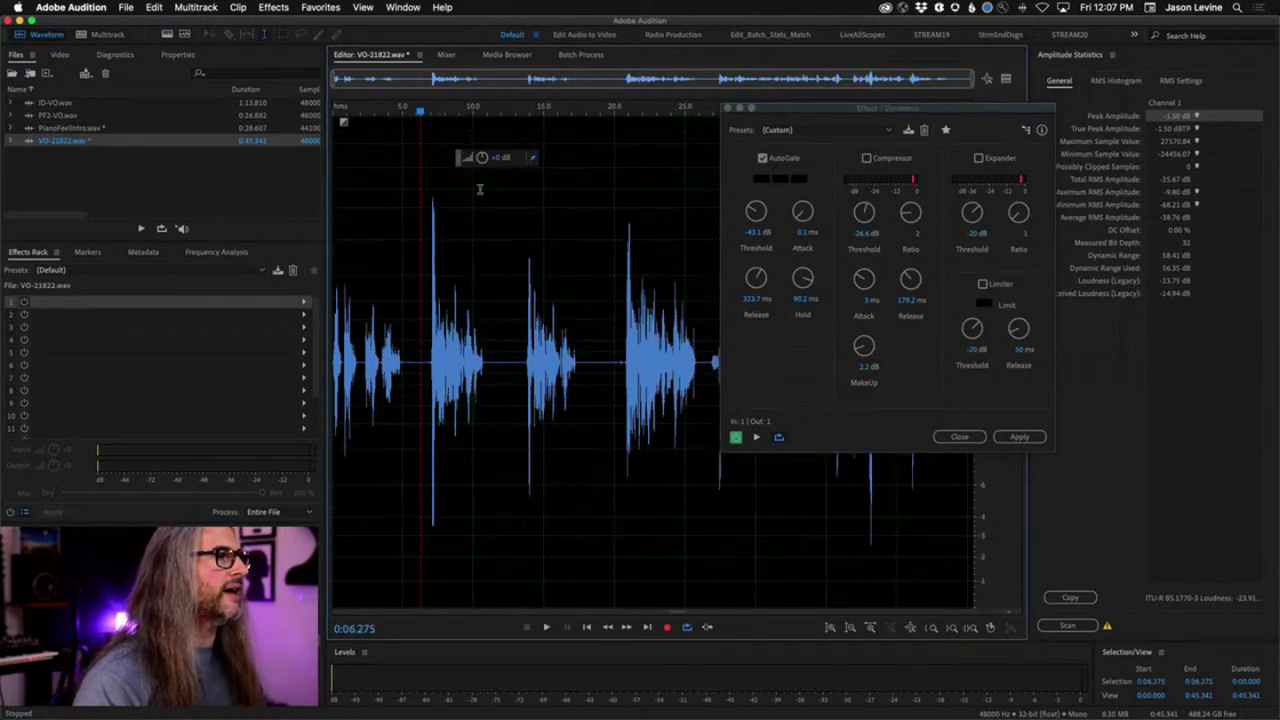
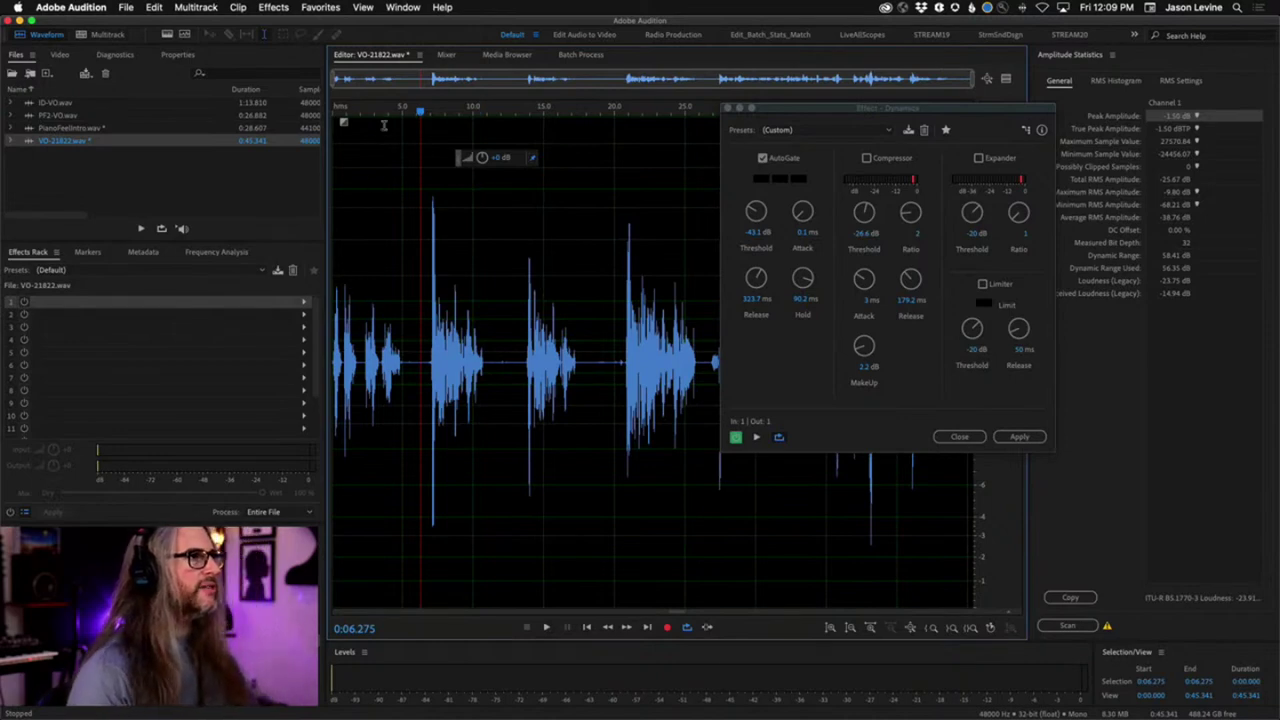
Bypass the Dynamics effect and load the Waves L3-LL Ultra (s) plug-in into slot 2 of the Effects Rack.
left_click(736, 437)
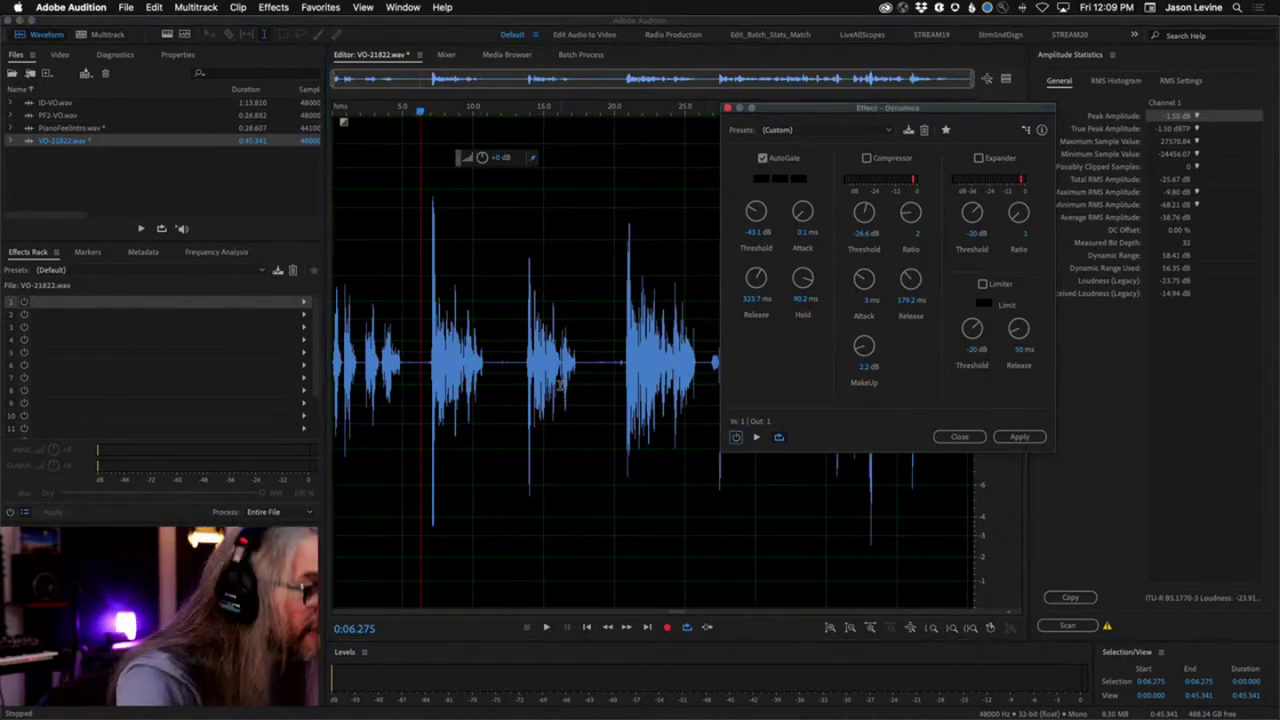
left_click_drag(781, 108, 656, 163)
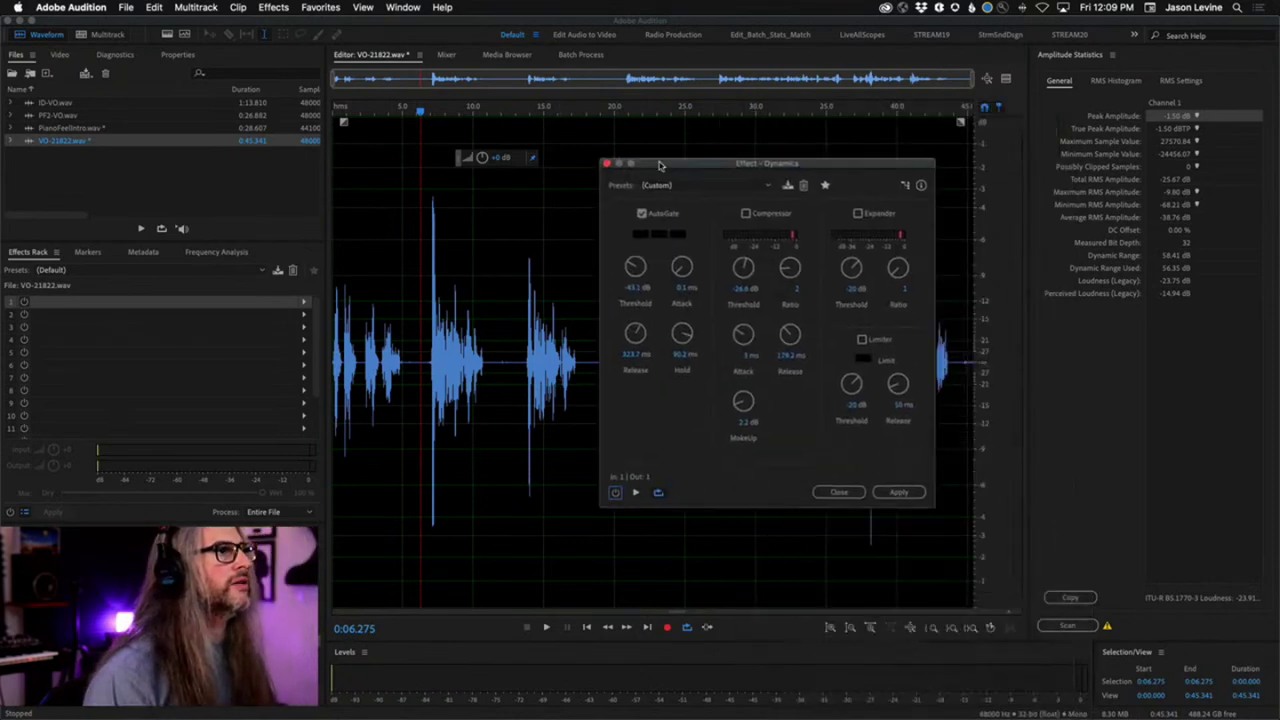
left_click(304, 315)
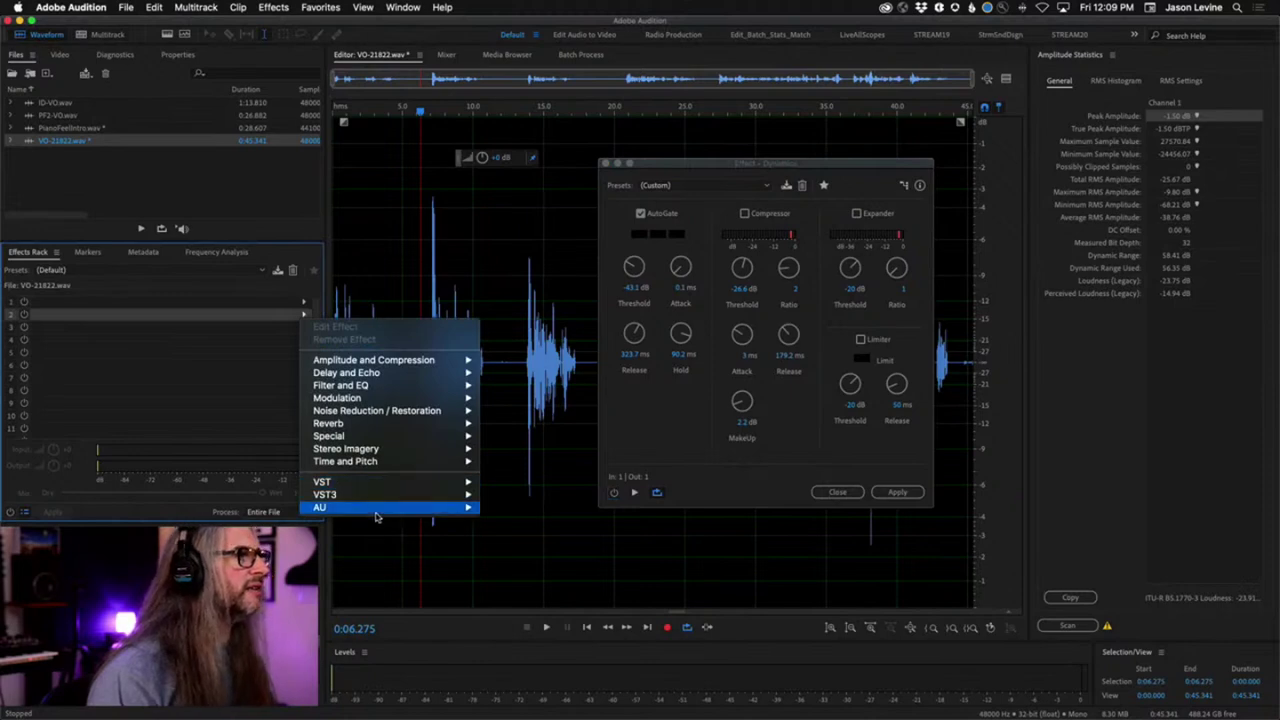
mouse_move(380, 510)
mouse_move(575, 566)
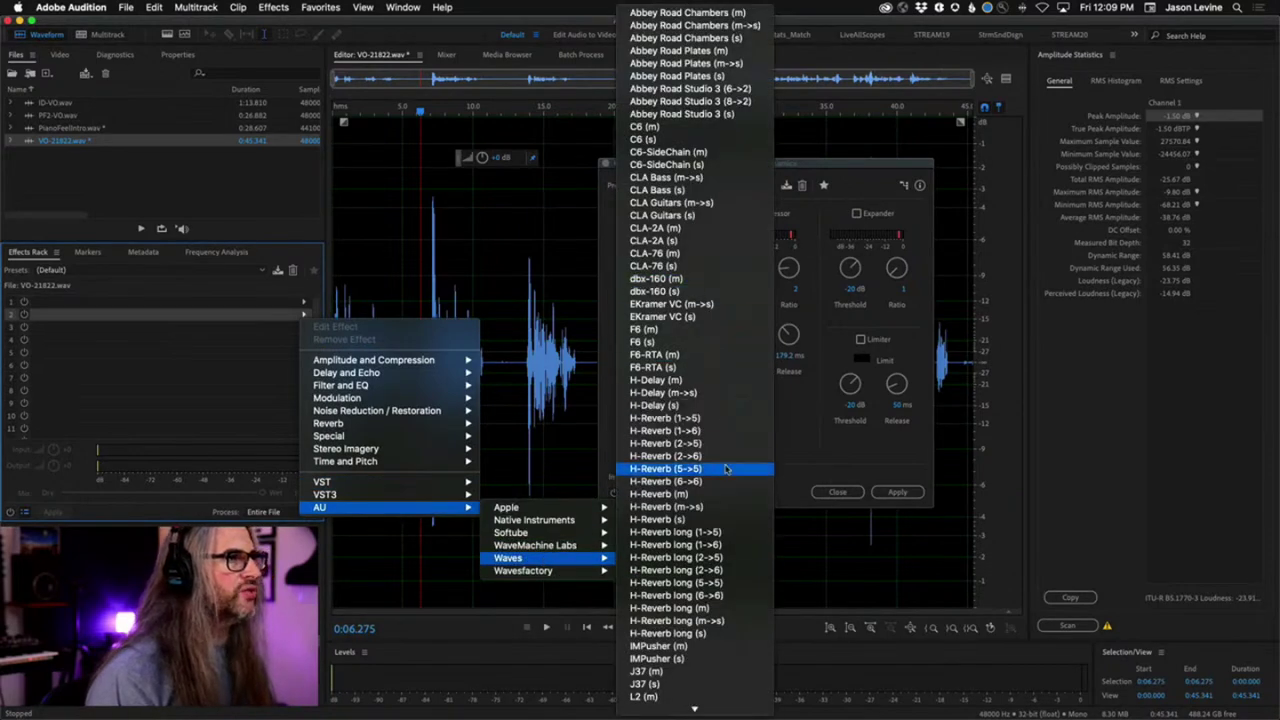
scroll(705, 600, "down", 10)
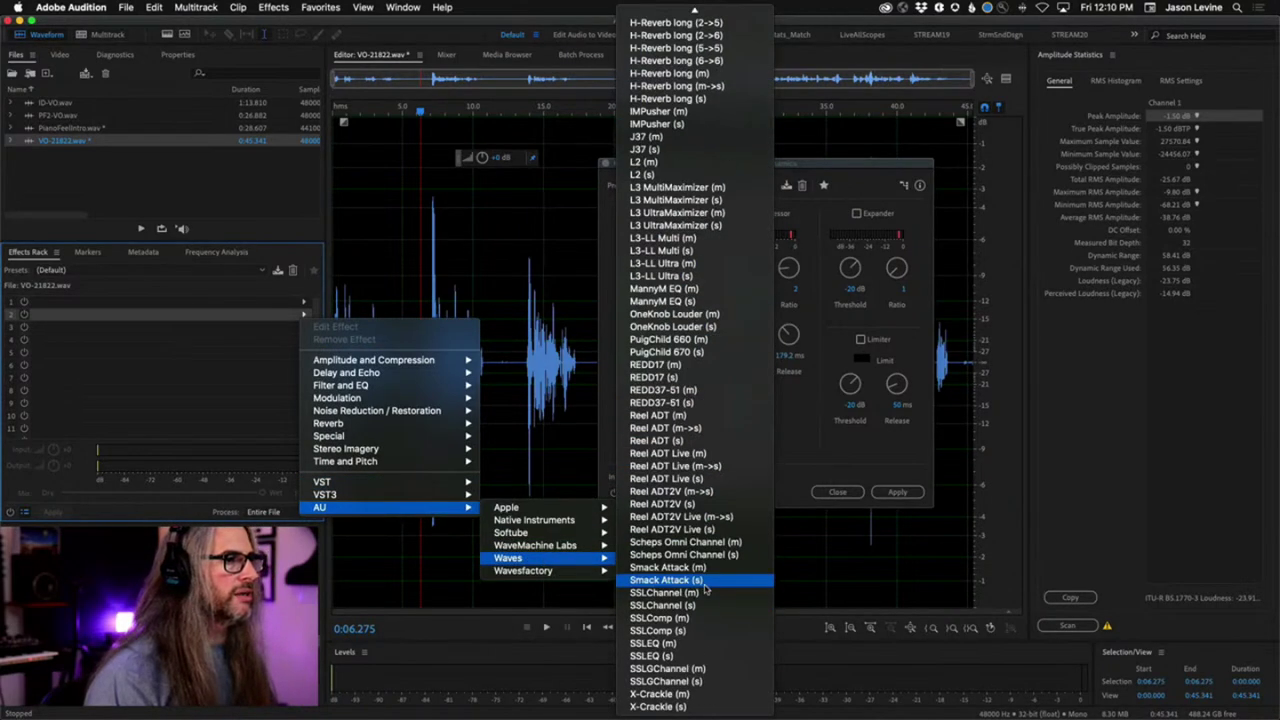
left_click(720, 275)
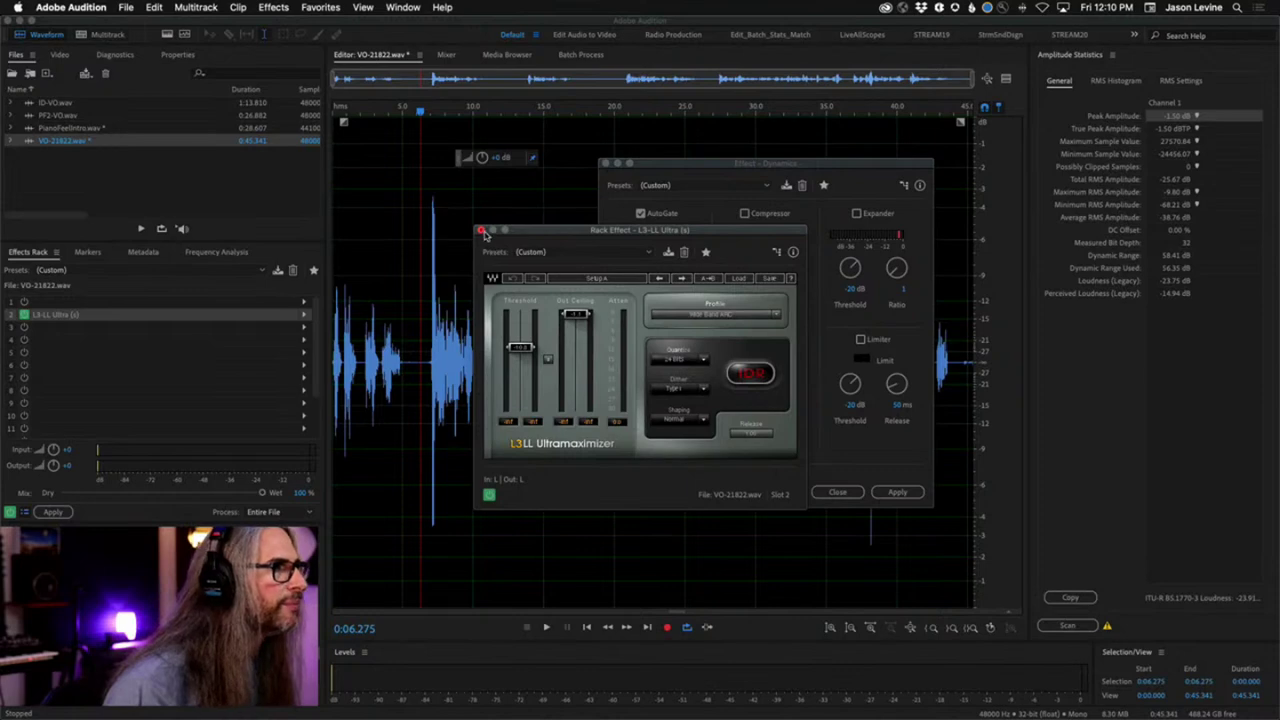
Lower the output ceiling of the L3-LL Ultramaximizer slightly and close its window.
left_click(575, 316)
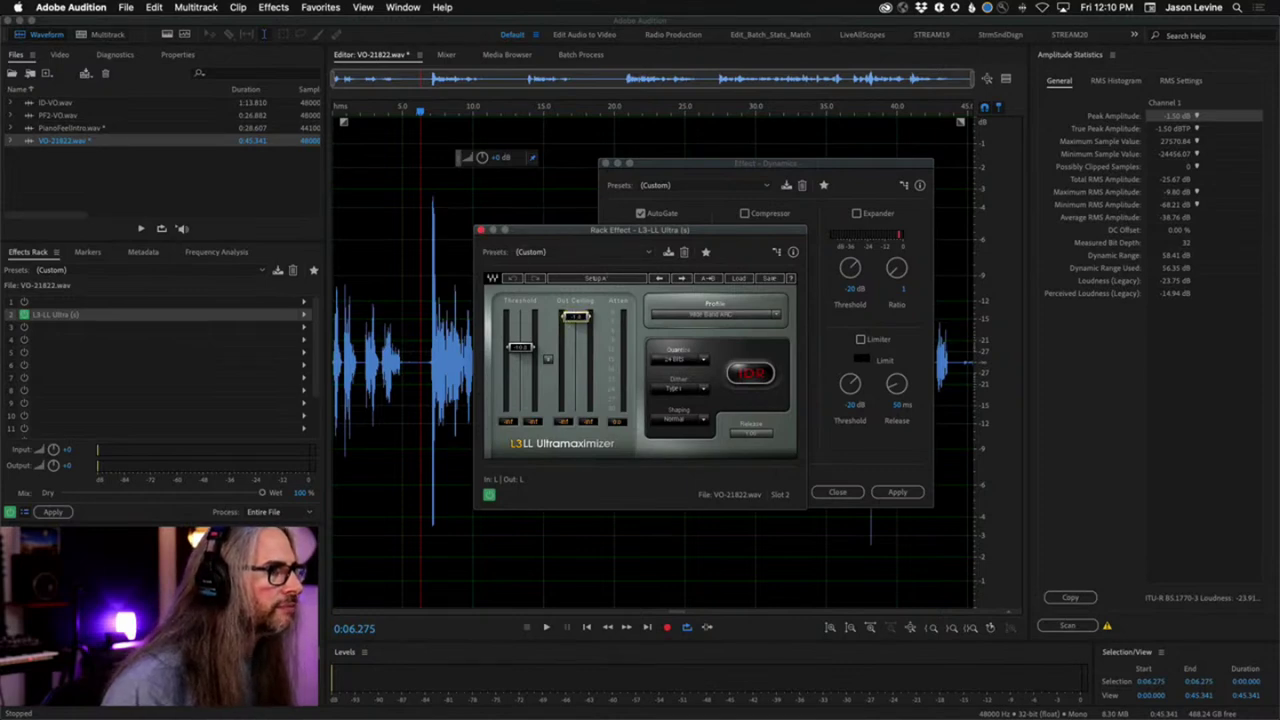
left_click_drag(575, 316, 575, 318)
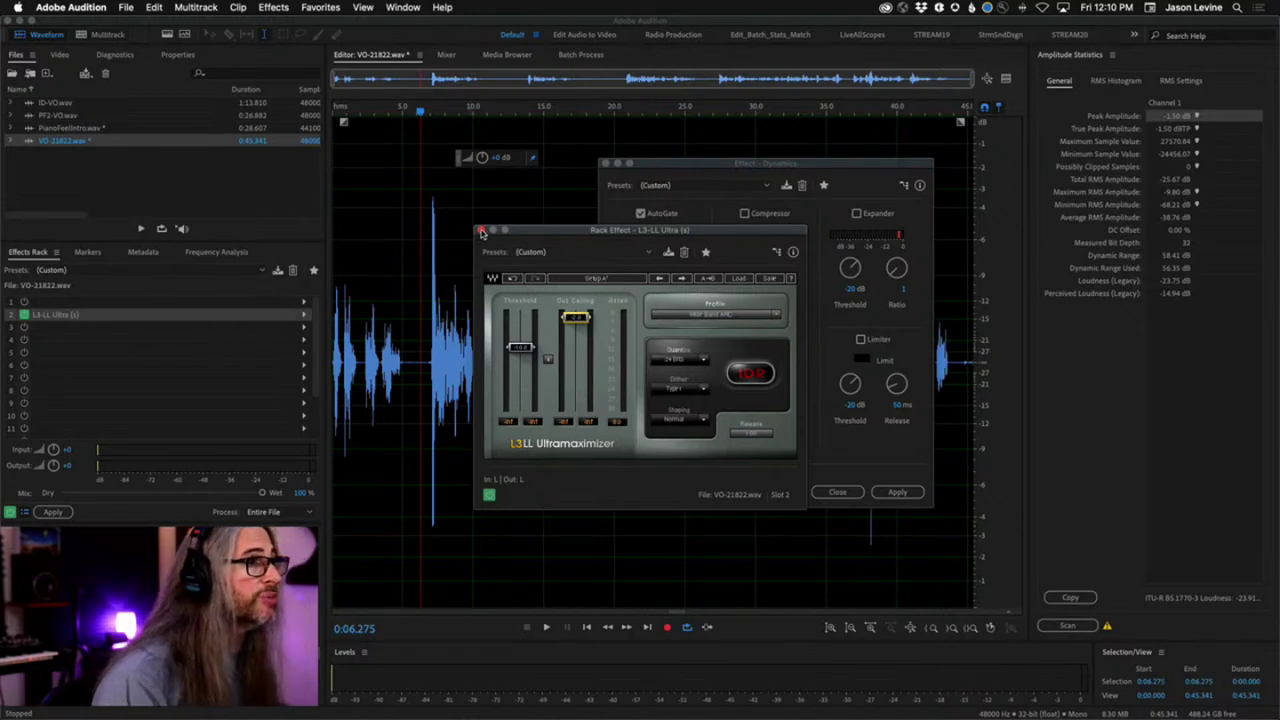
left_click(481, 231)
Play the voice-over from the start with Dynamics bypassed, selecting the pause from about 5 to 6.8 seconds to hear its noise.
left_click_drag(420, 110, 265, 113)
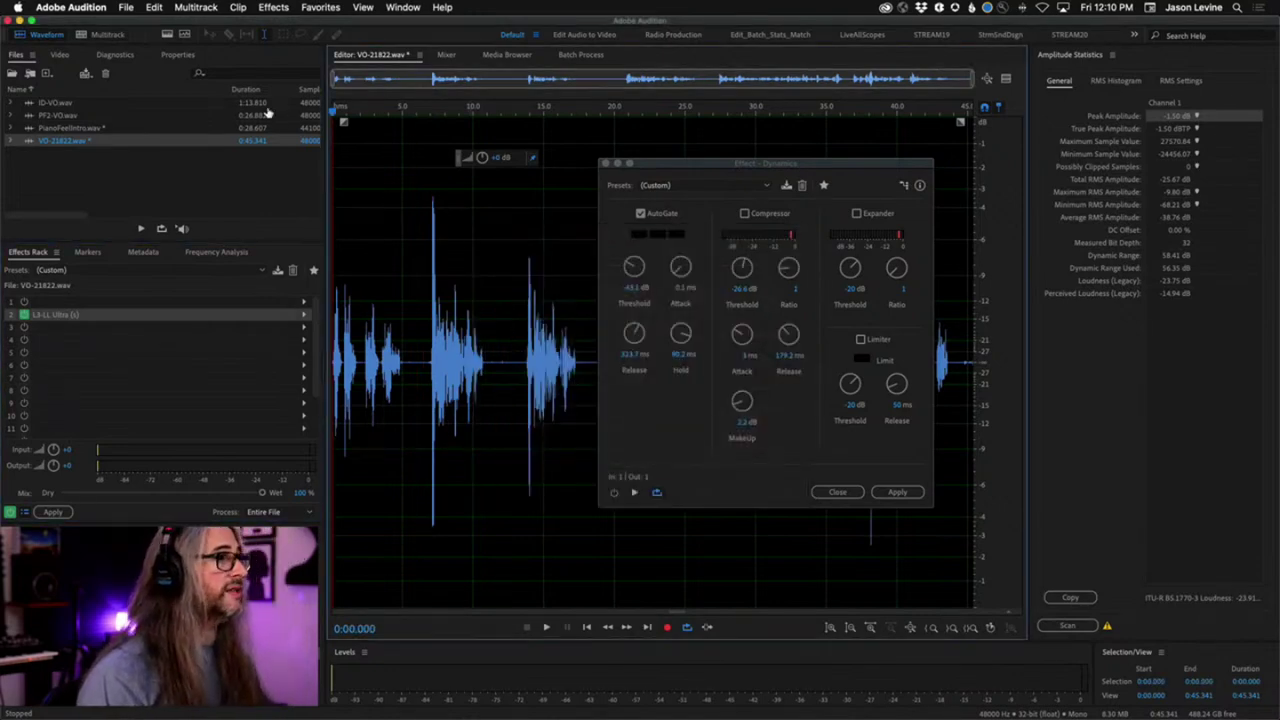
left_click(621, 447)
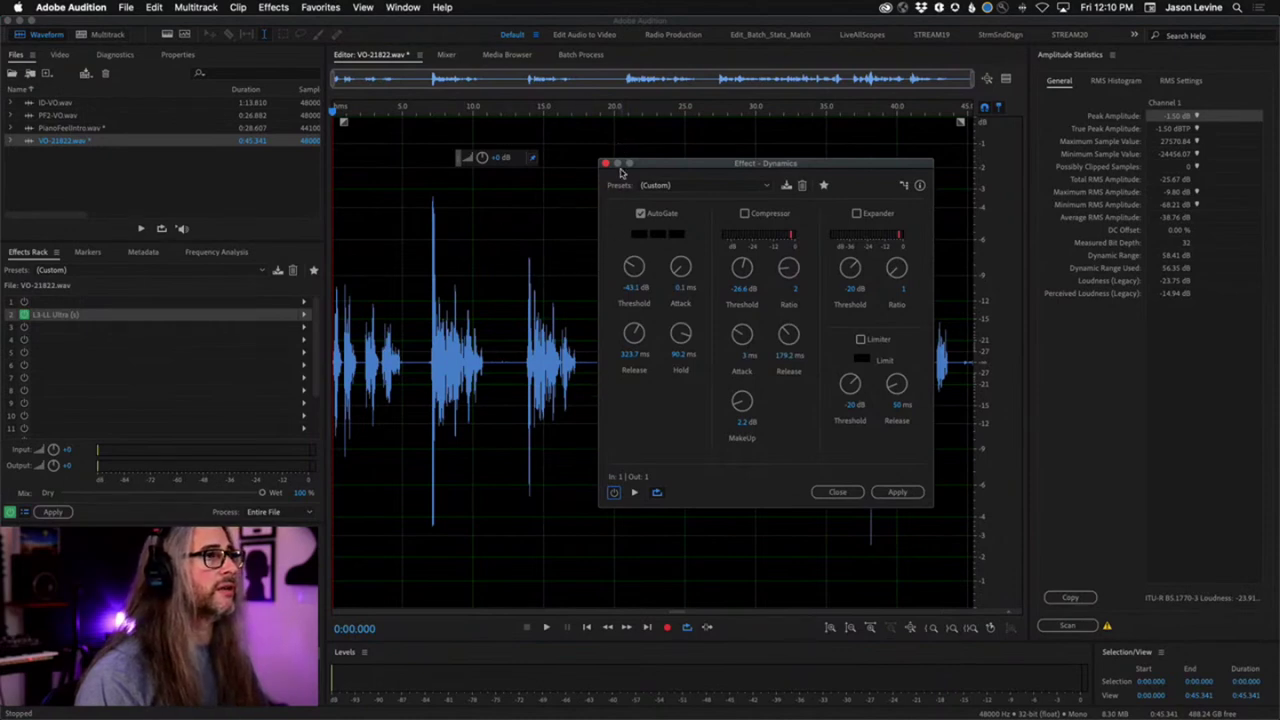
key("space")
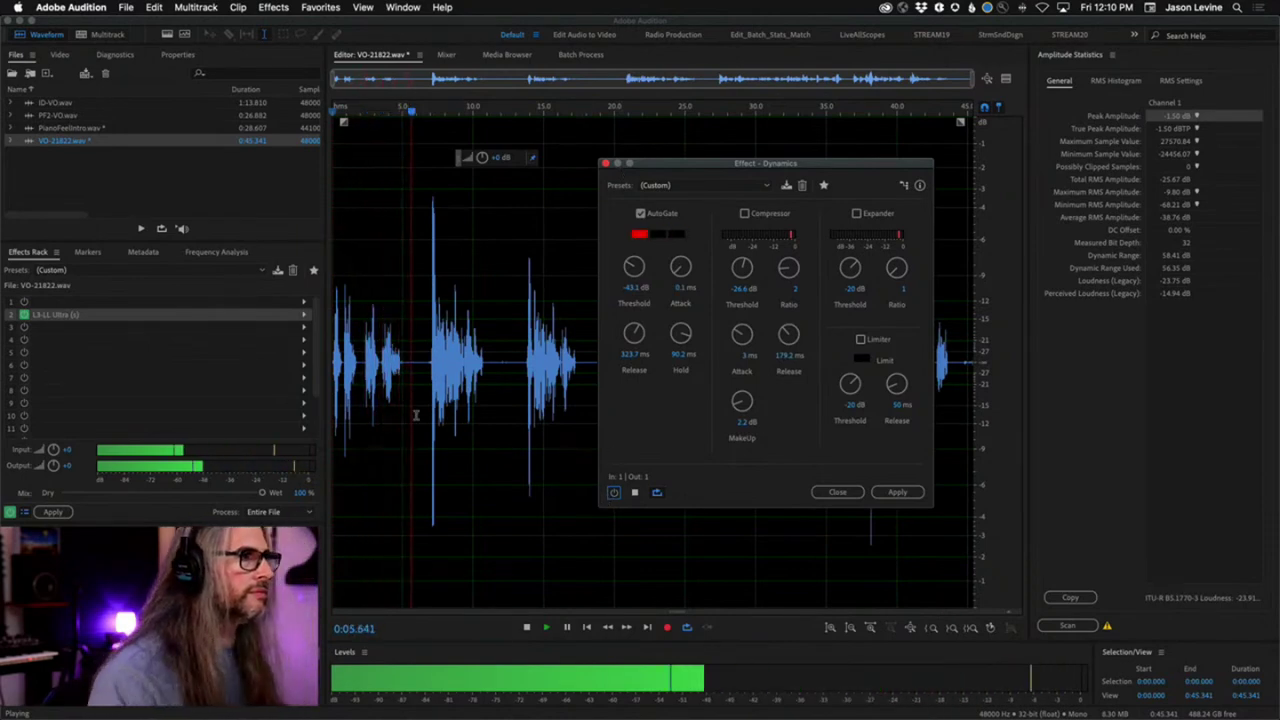
left_click_drag(404, 353, 430, 370)
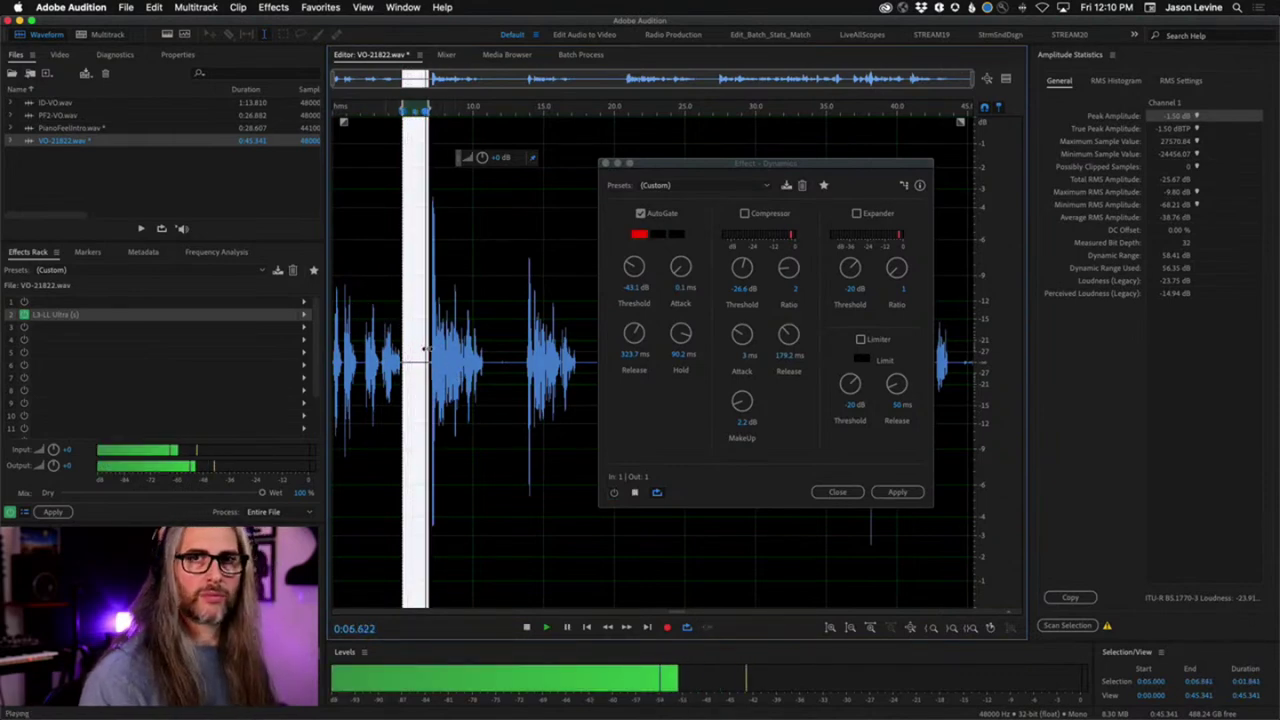
key("space")
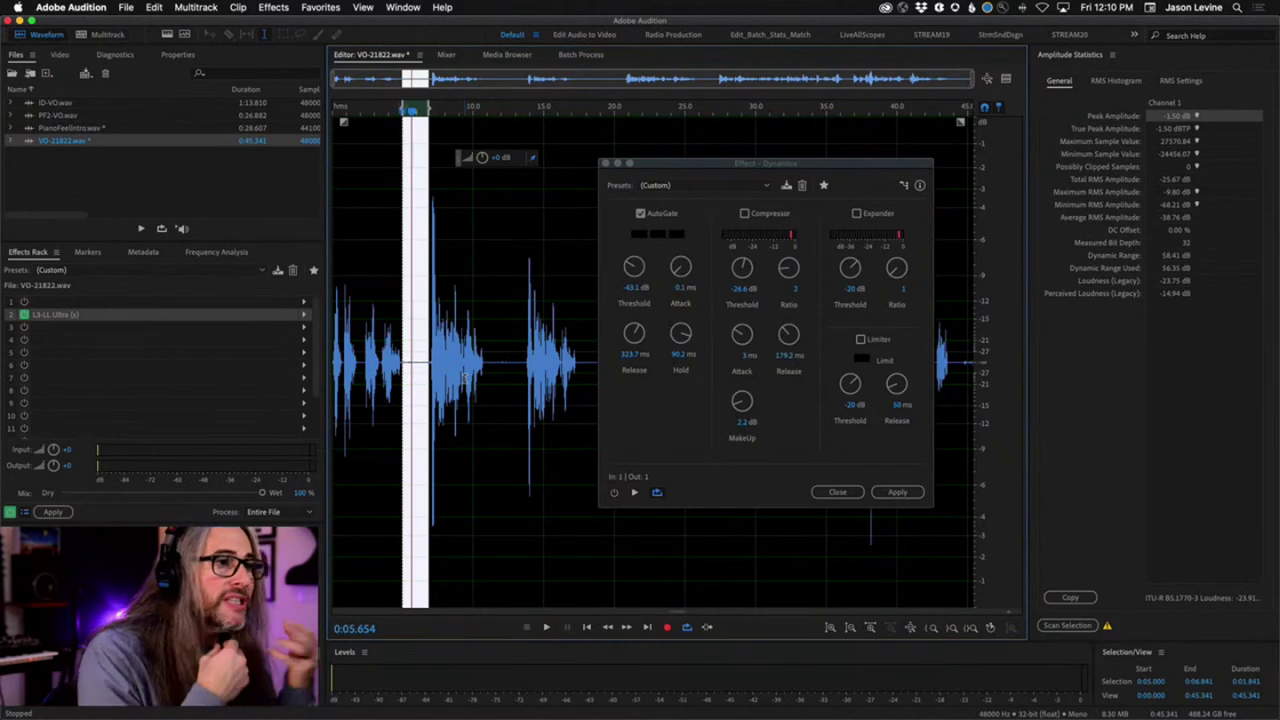
Enable the Dynamics effect and play the voice-over from the start to about 18.7 seconds.
left_click(380, 247)
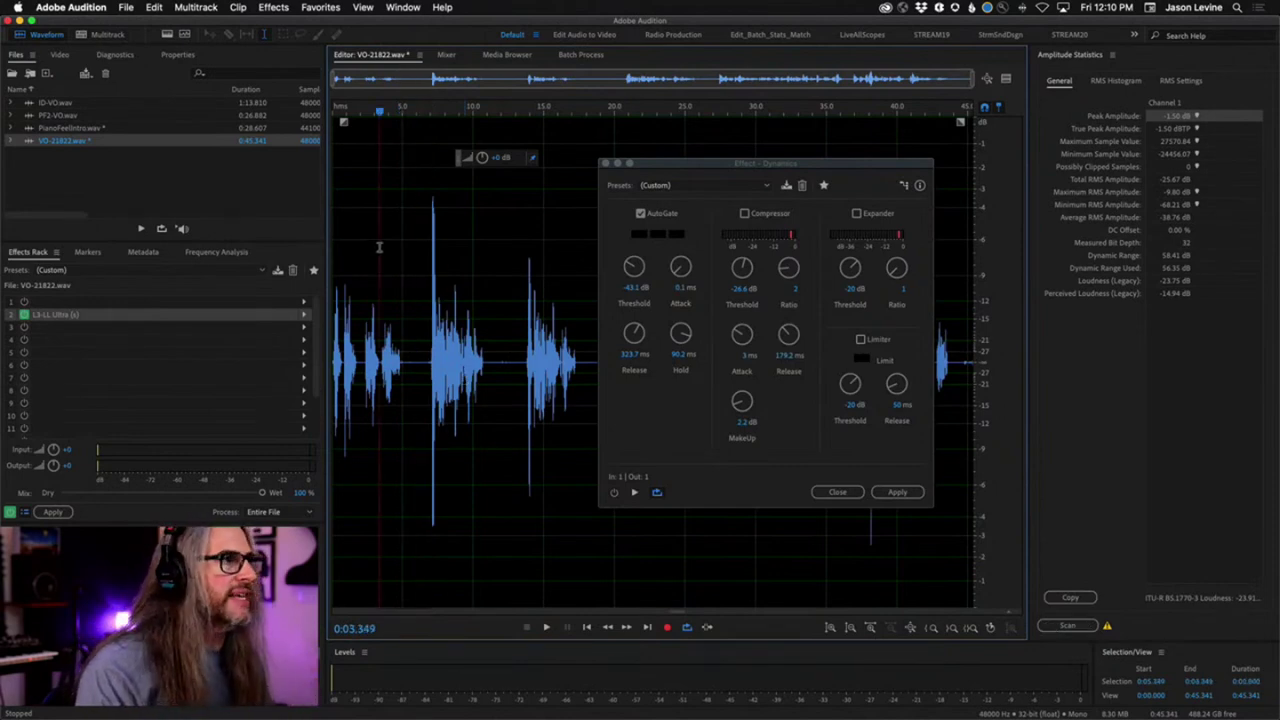
left_click(612, 492)
left_click(288, 118)
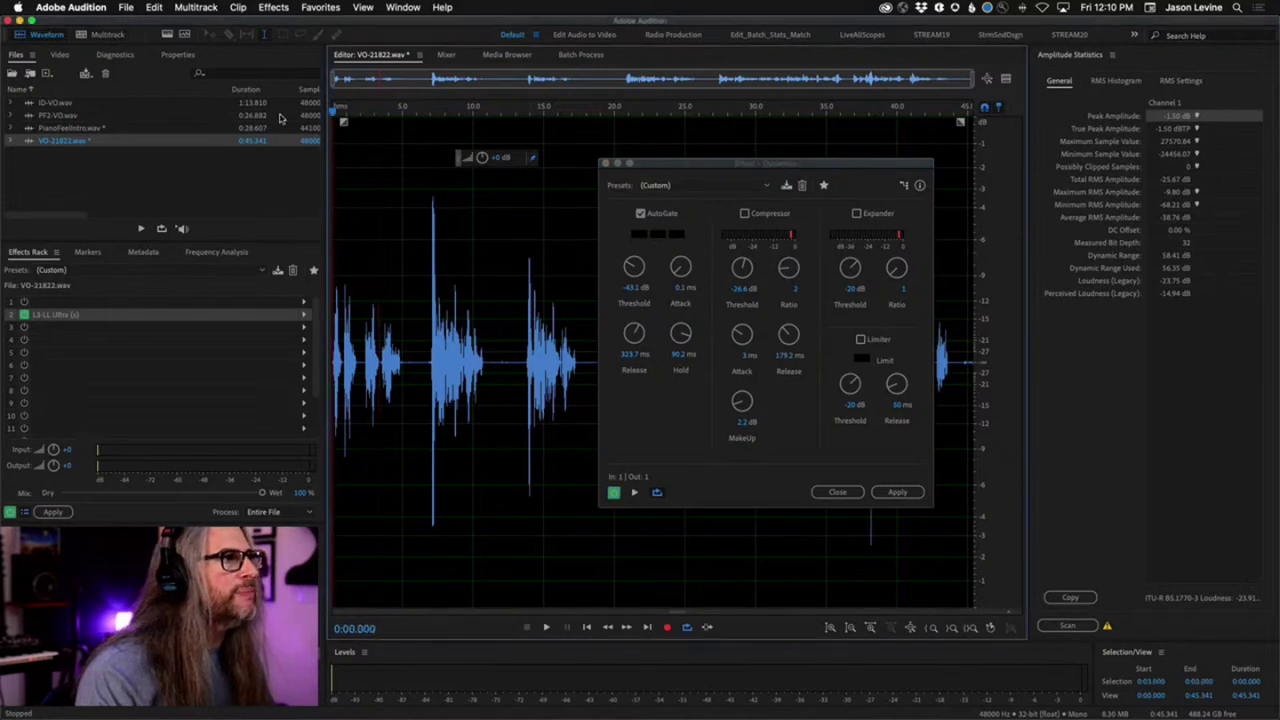
key("space")
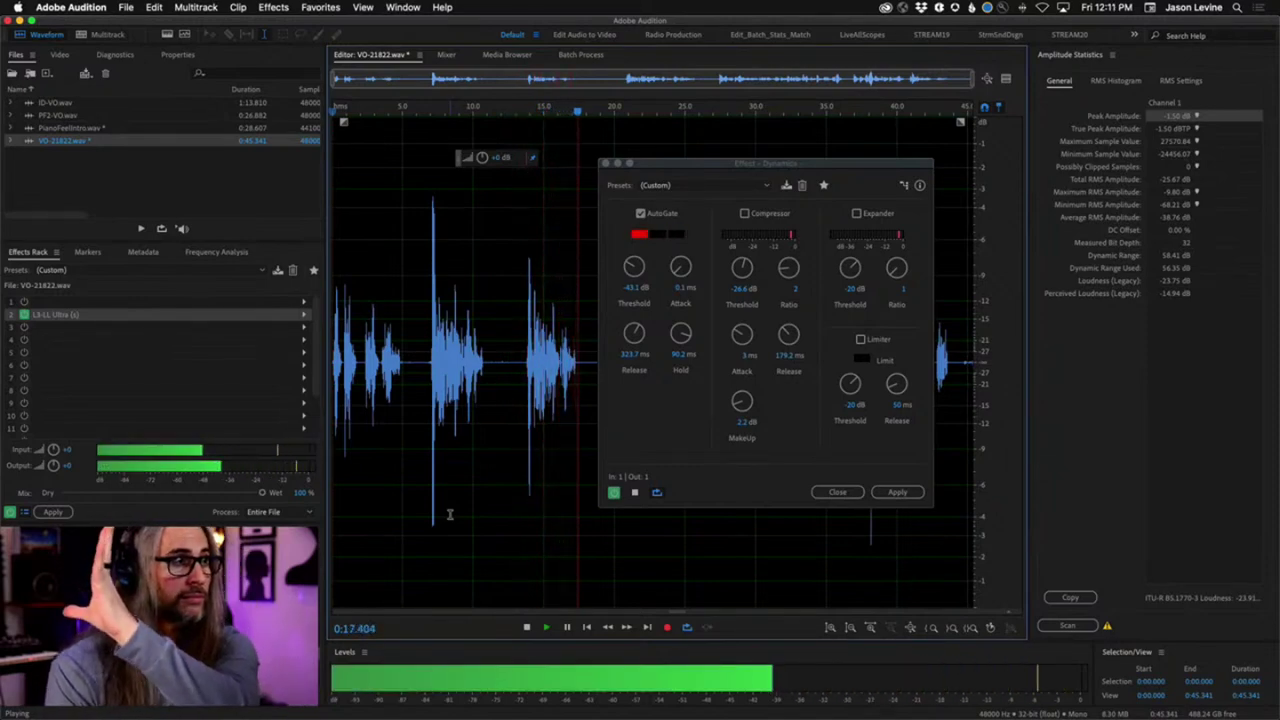
key("space")
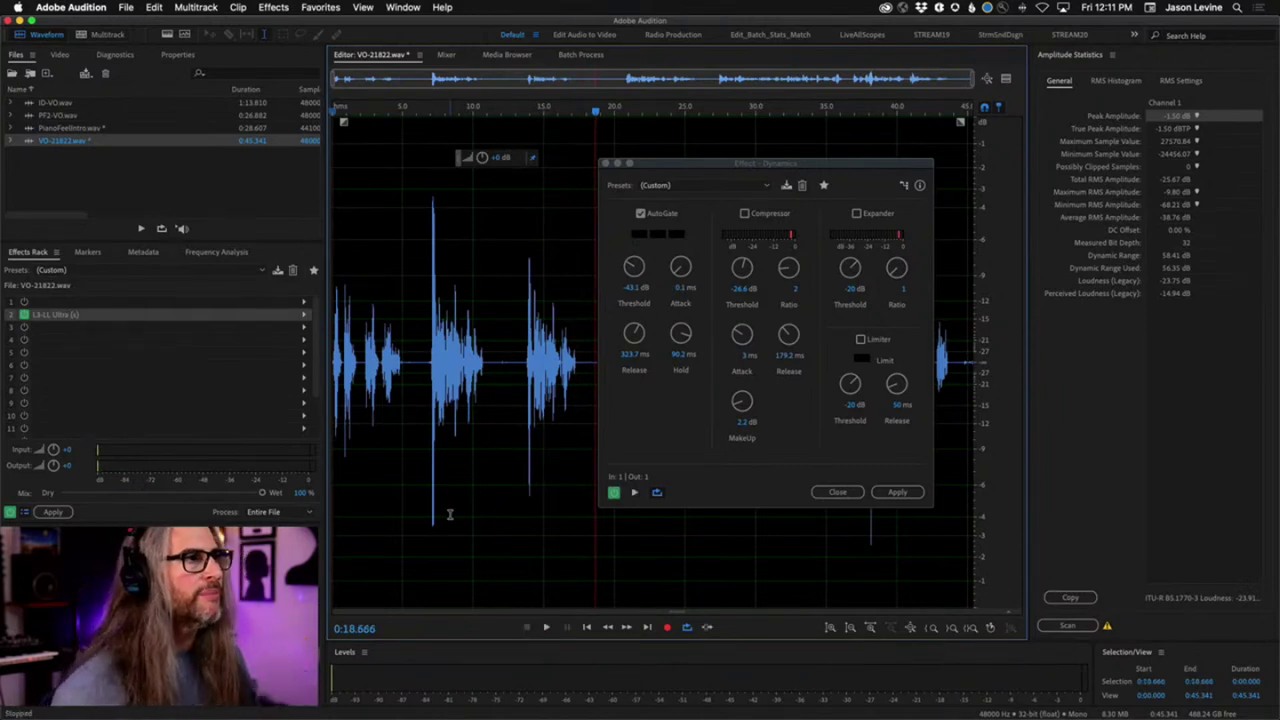
Play the gated phrase from about 13.5 to 17.3 seconds while watching the AutoGate indicators.
left_click(553, 114)
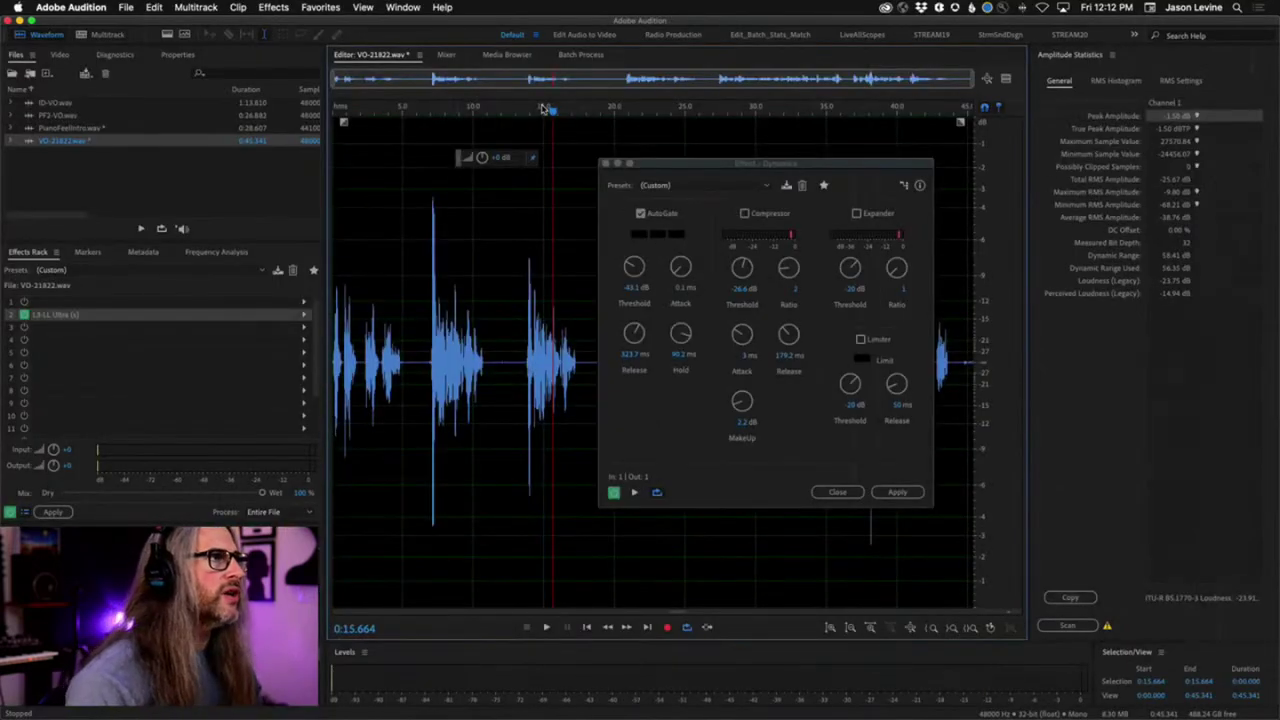
left_click(523, 112)
key("space")
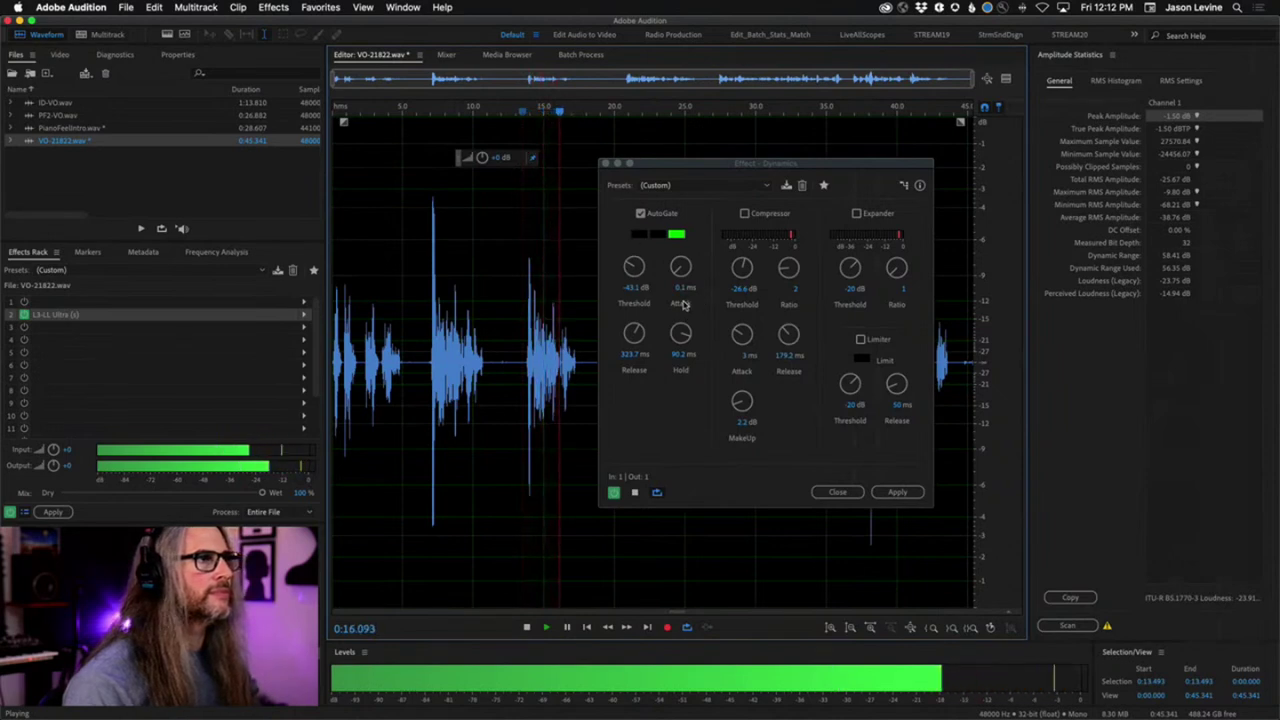
key("space")
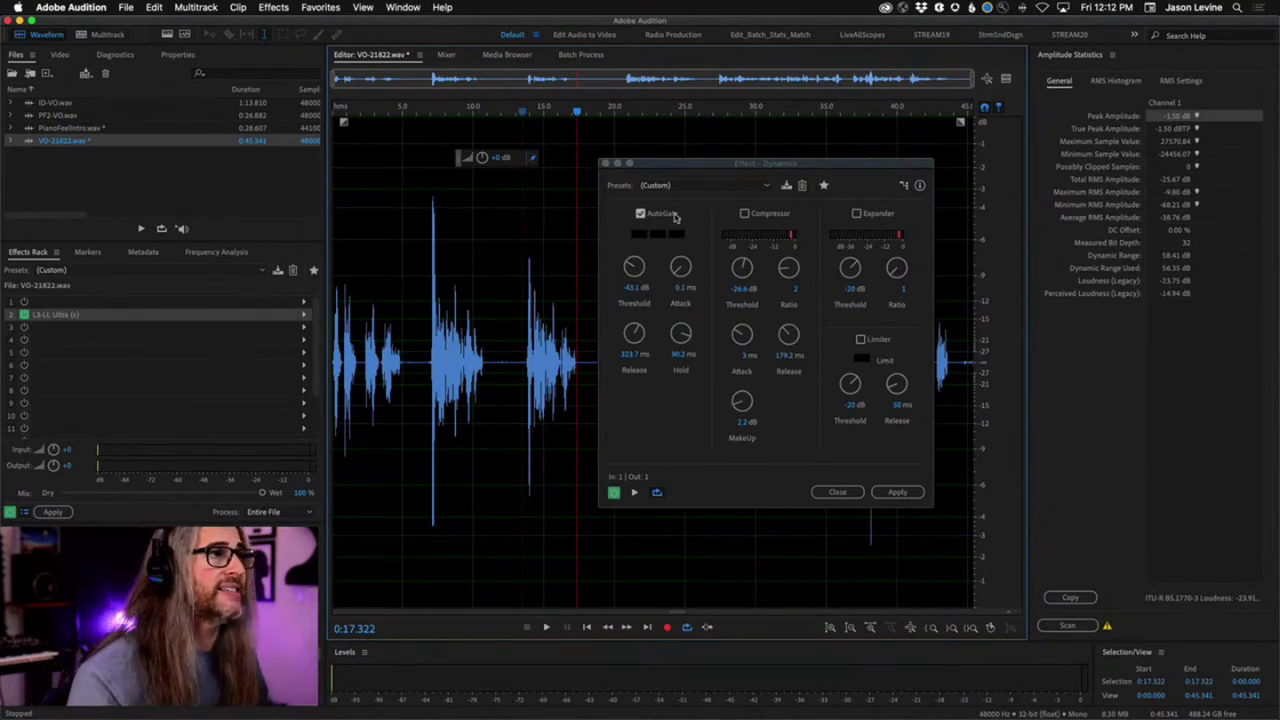
Raise the AutoGate threshold to -17.5 dB and move the Dynamics window clear of the waveform.
left_click_drag(670, 168, 825, 181)
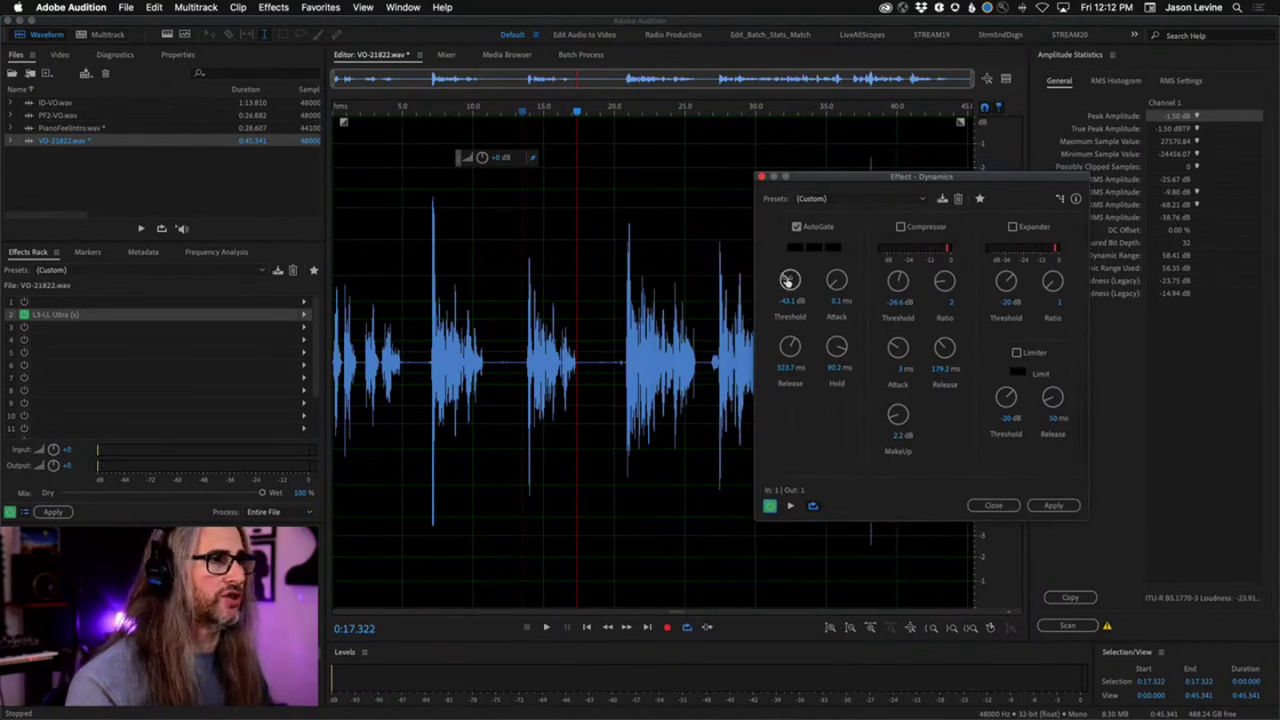
left_click_drag(789, 280, 788, 180)
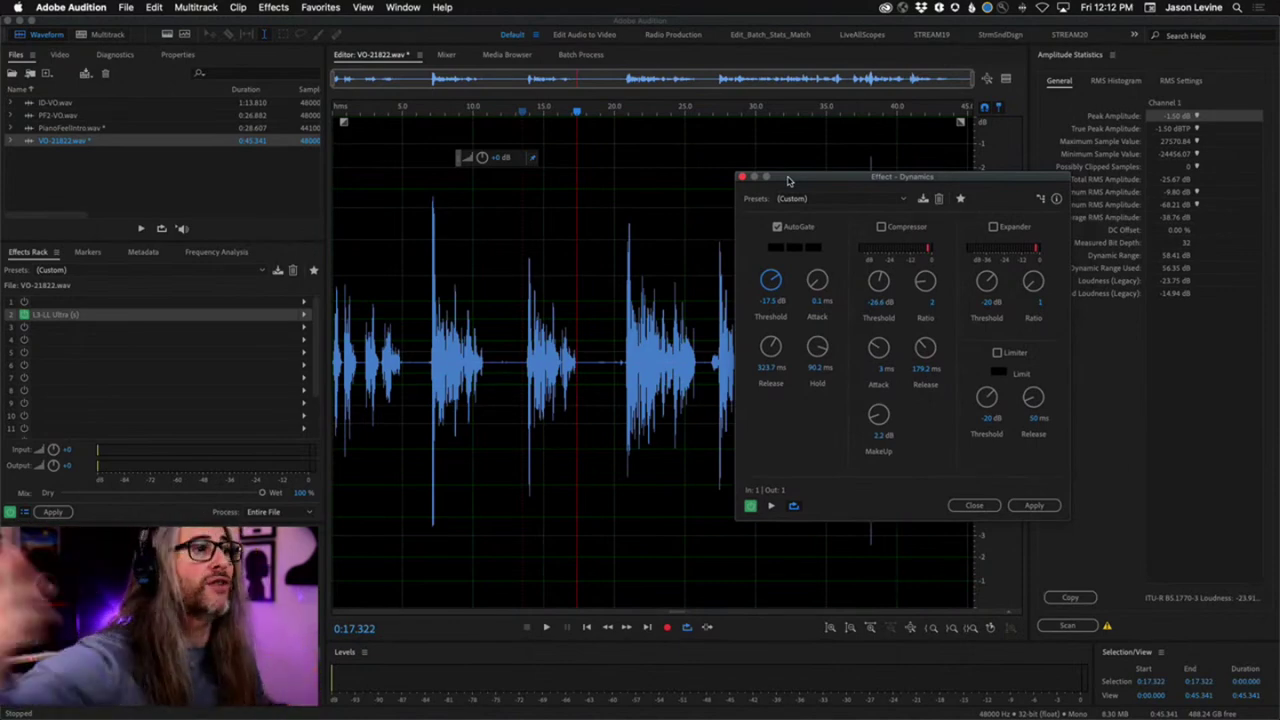
left_click(578, 113)
left_click_drag(578, 113, 617, 113)
left_click_drag(818, 182, 888, 197)
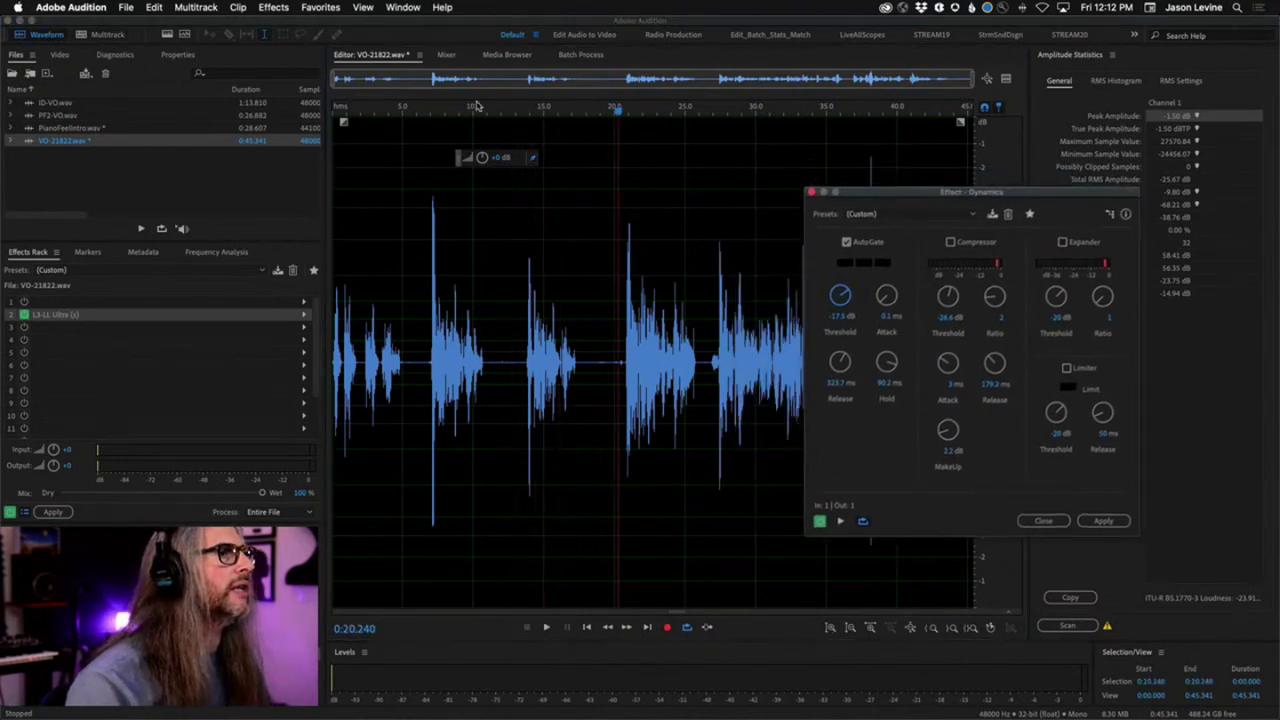
Play the voice-over from about 5.9 to 10.9 seconds to hear the gate at its higher threshold.
left_click(418, 110)
key("space")
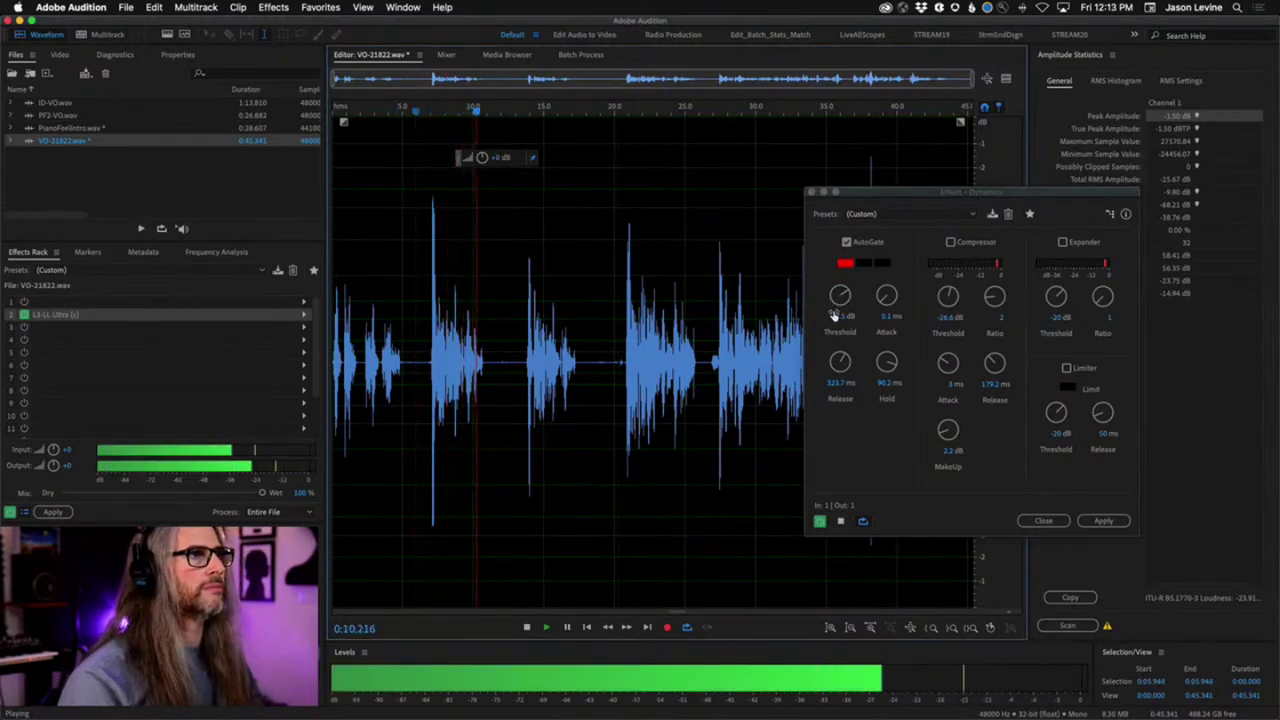
key("space")
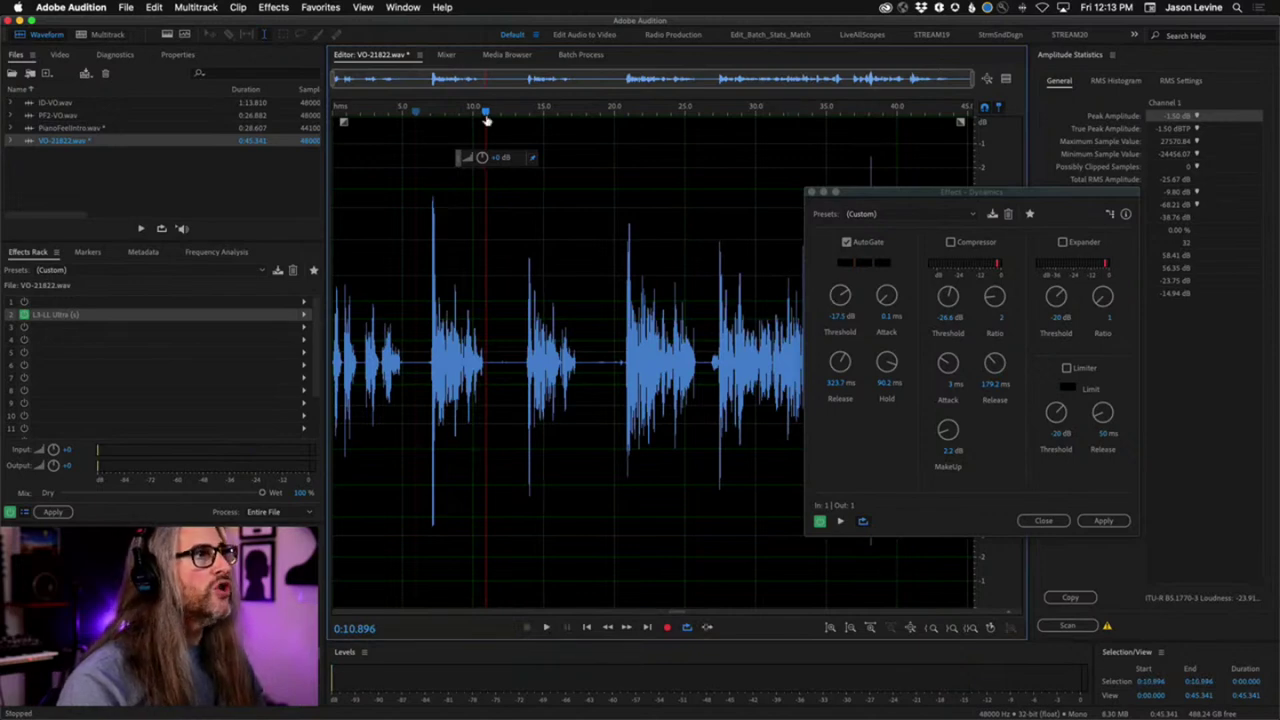
Bypass the Dynamics effect and play the voice-over from about 6.7 to 11.7 seconds for comparison.
left_click_drag(486, 110, 426, 110)
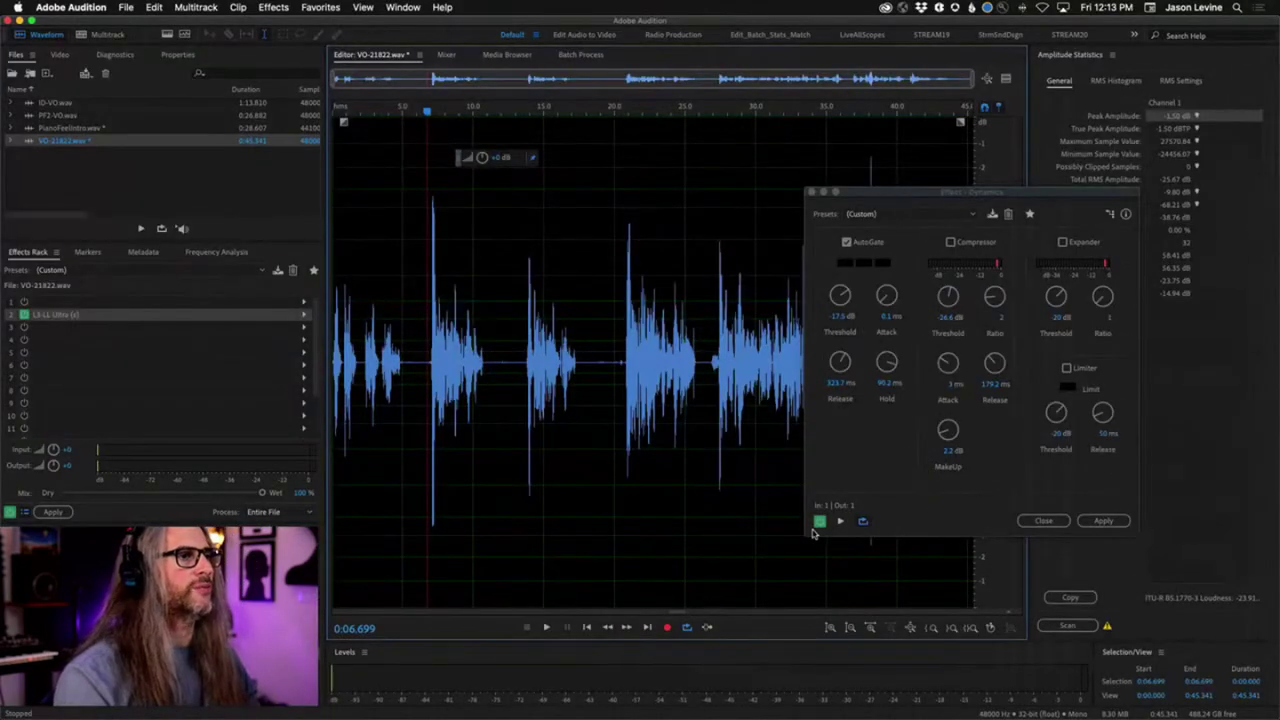
left_click(819, 520)
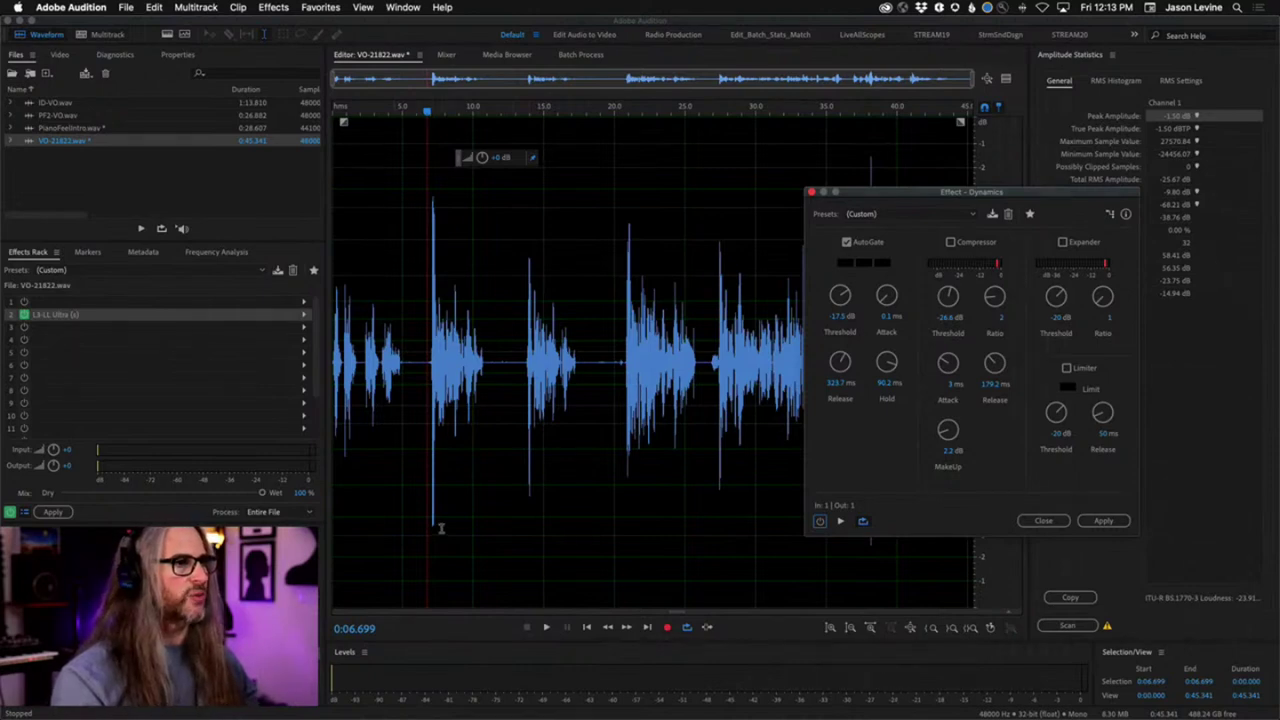
key("space")
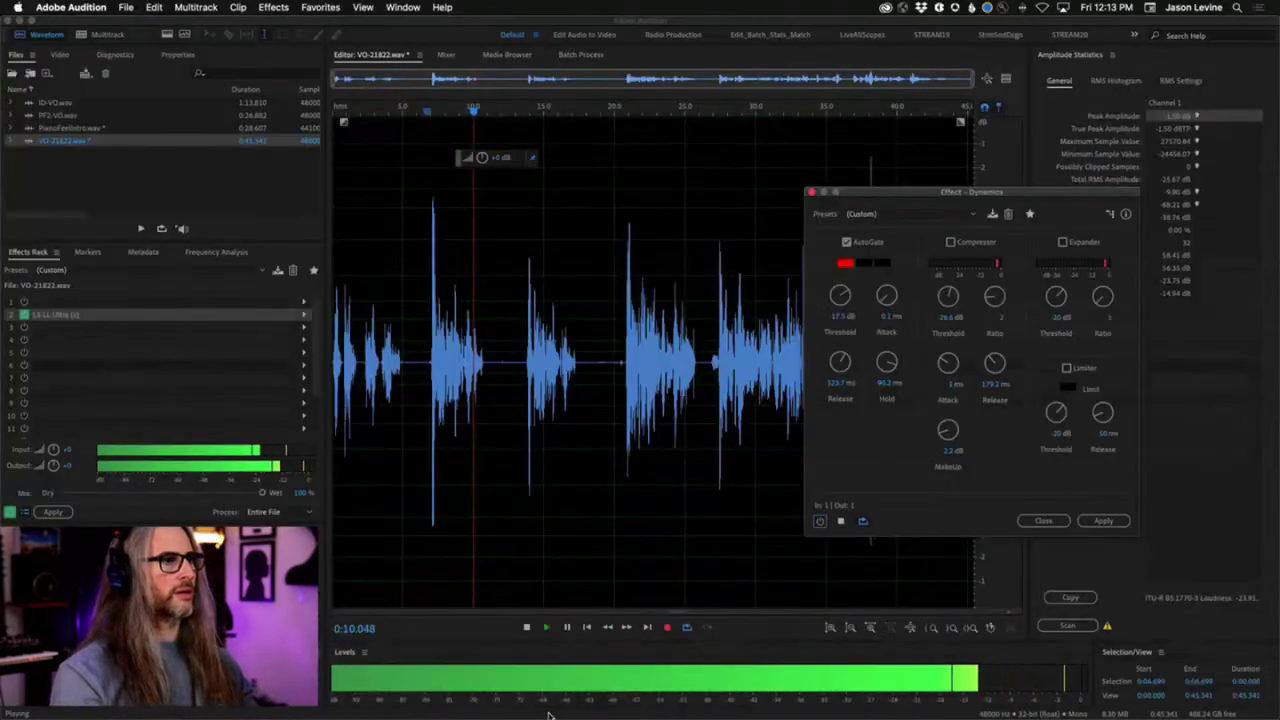
key("space")
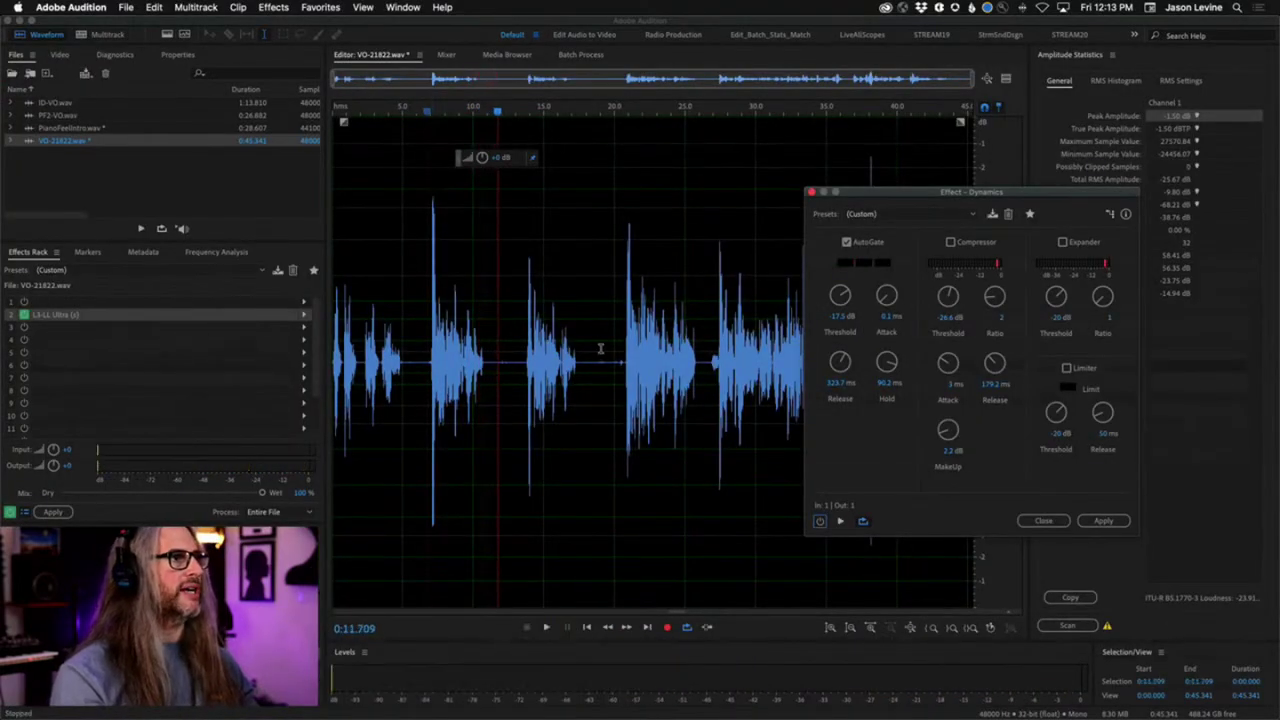
Play the ungated voice-over from about 26.5 to 44.3 seconds while watching the level meters.
left_click(708, 360)
key("space")
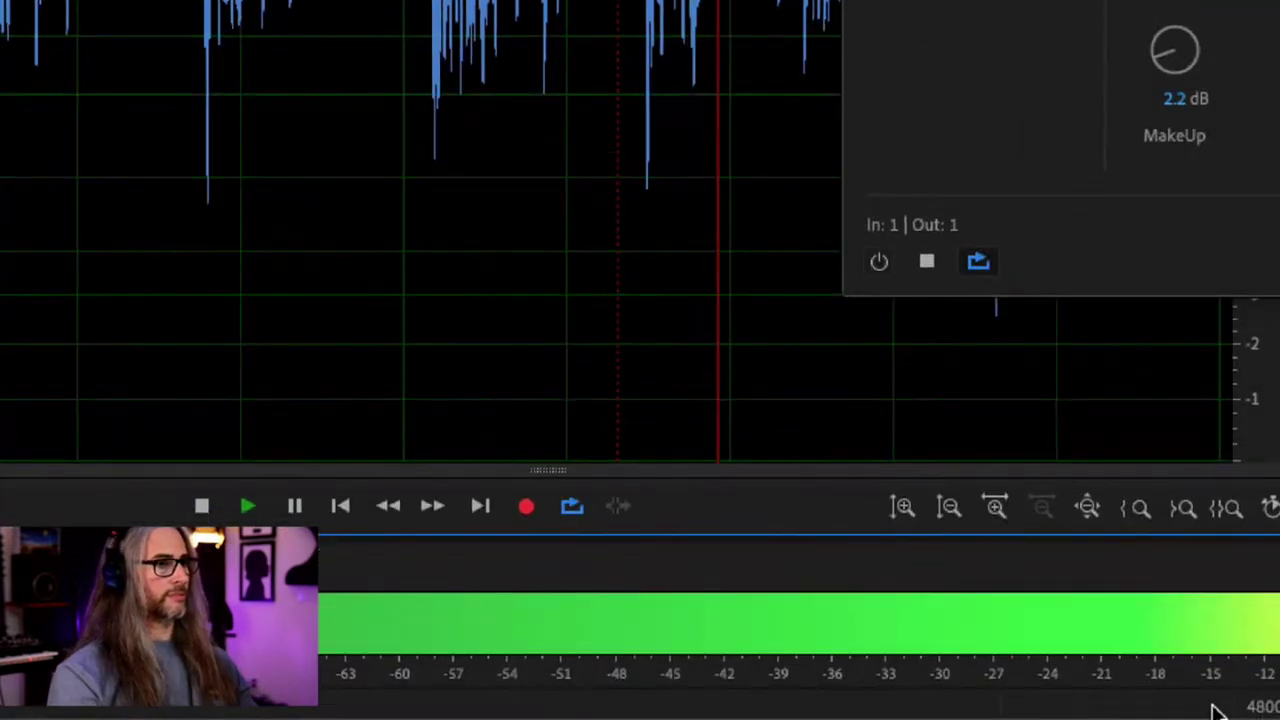
mouse_move(1122, 712)
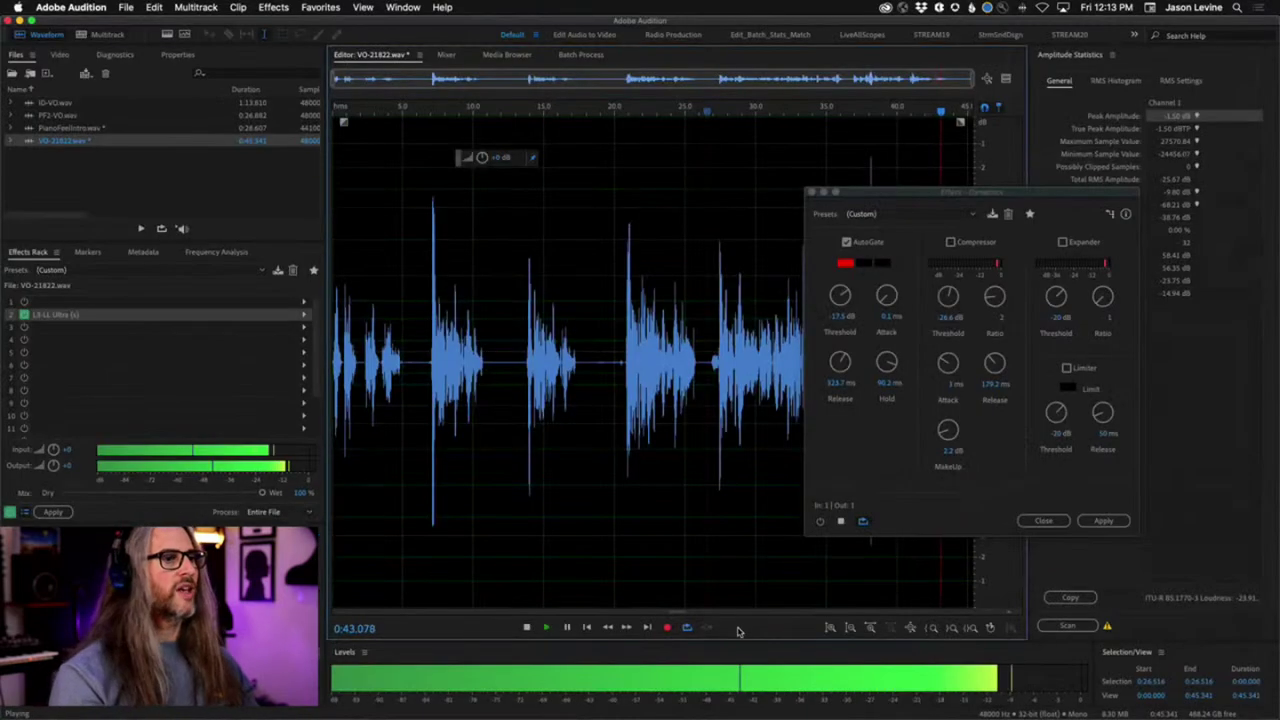
key("space")
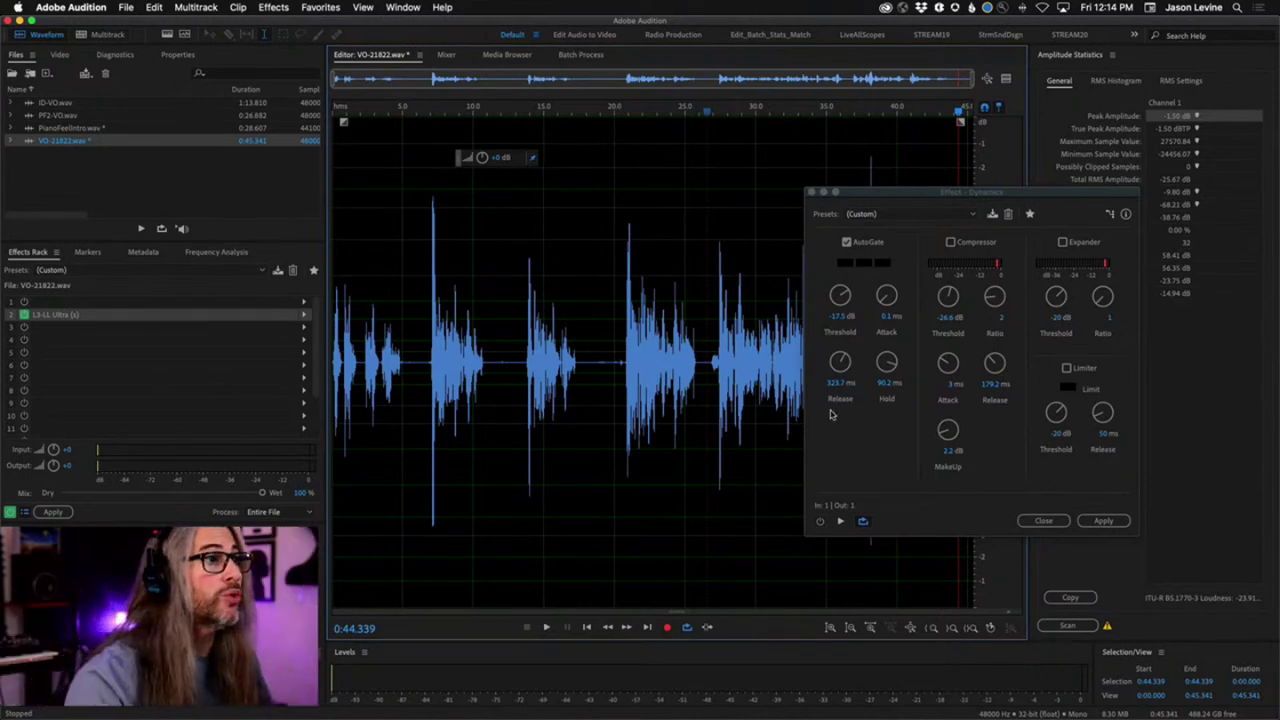
Re-enable Dynamics with its window moved off the waveform, and place the playhead just before the phrase starting near 27 seconds.
left_click(819, 520)
left_click_drag(862, 193, 1117, 221)
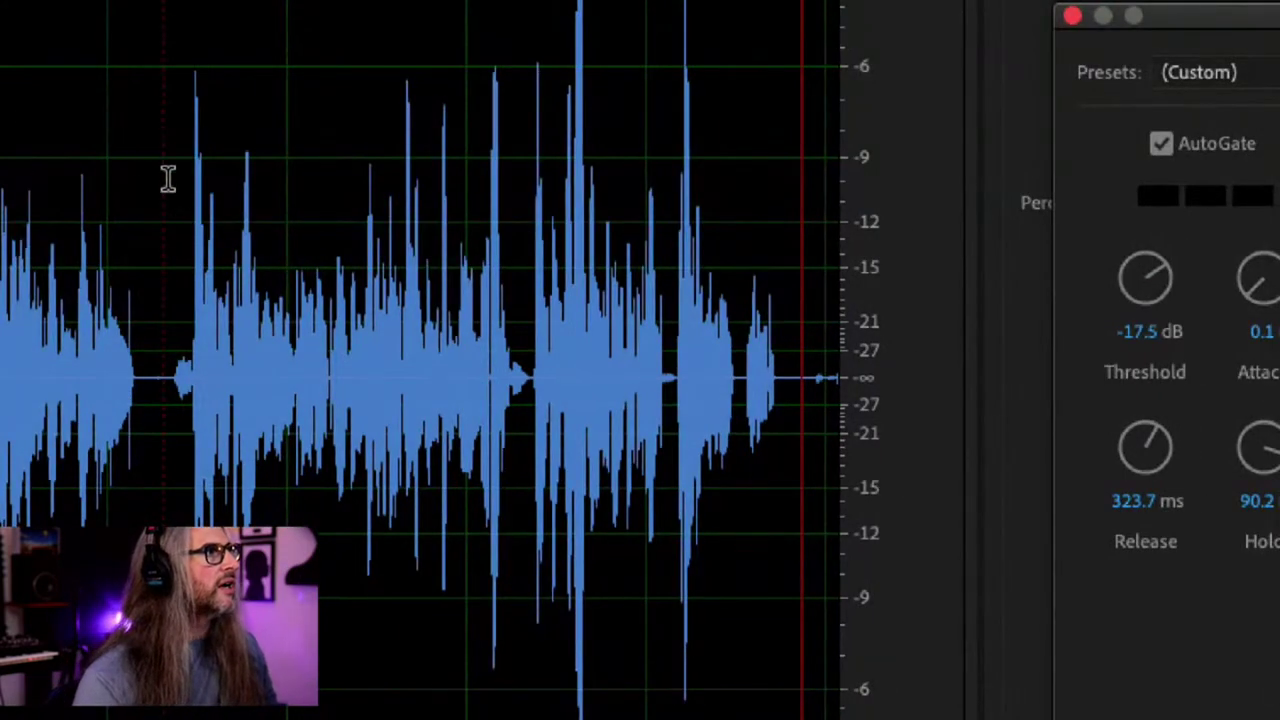
left_click_drag(184, 185, 214, 210)
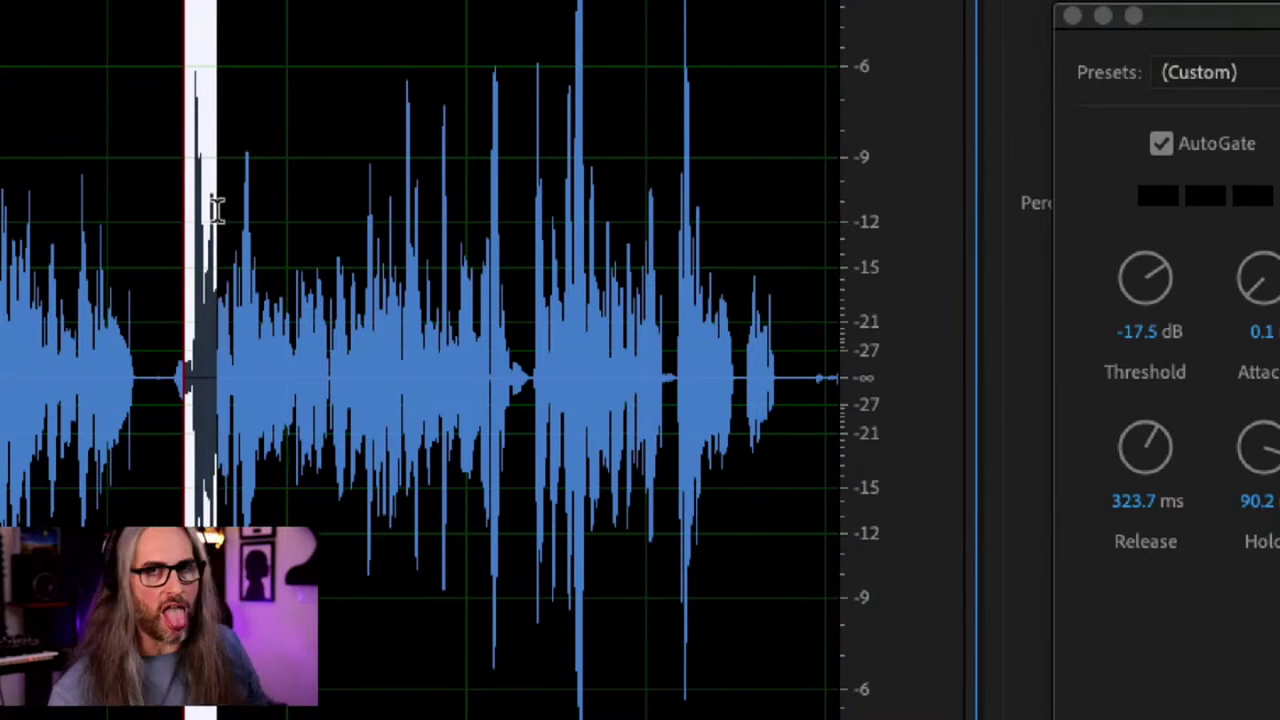
left_click(172, 205)
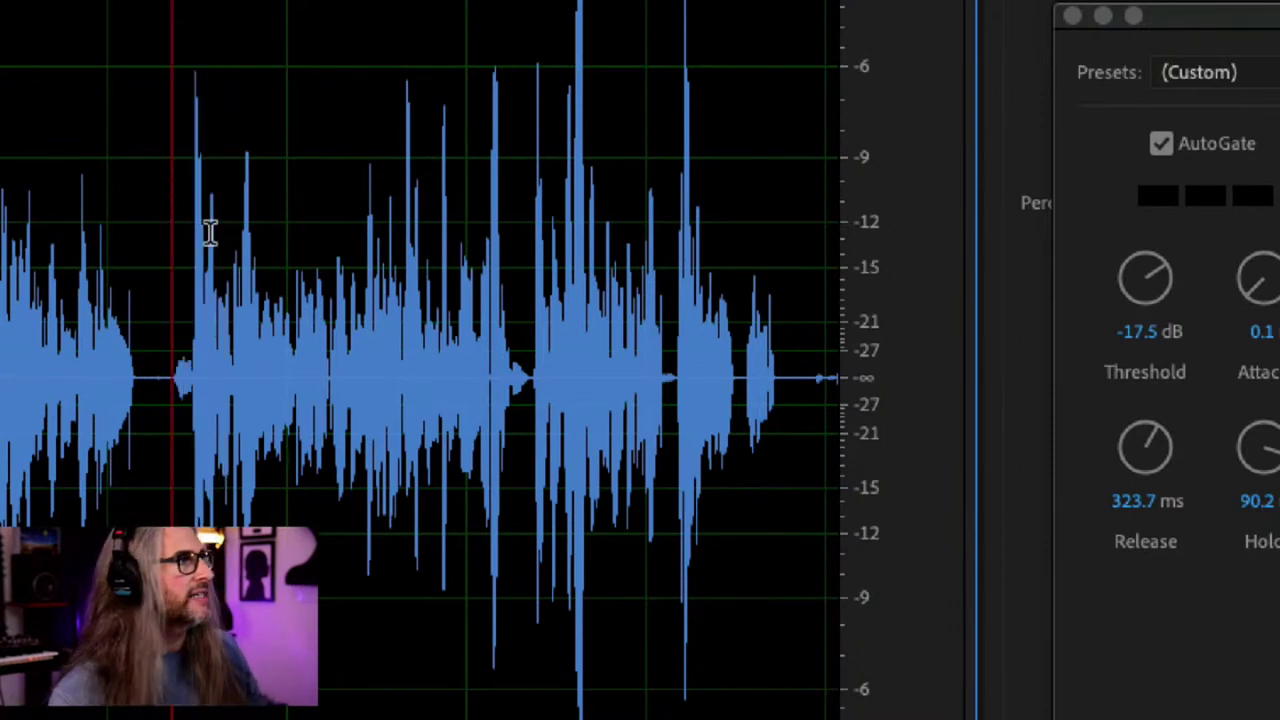
Highlight the closing phrases from about 32.1 to 44.2 seconds in the voice-over, and clear the selection at about 21.1 seconds.
left_click_drag(216, 238, 797, 266)
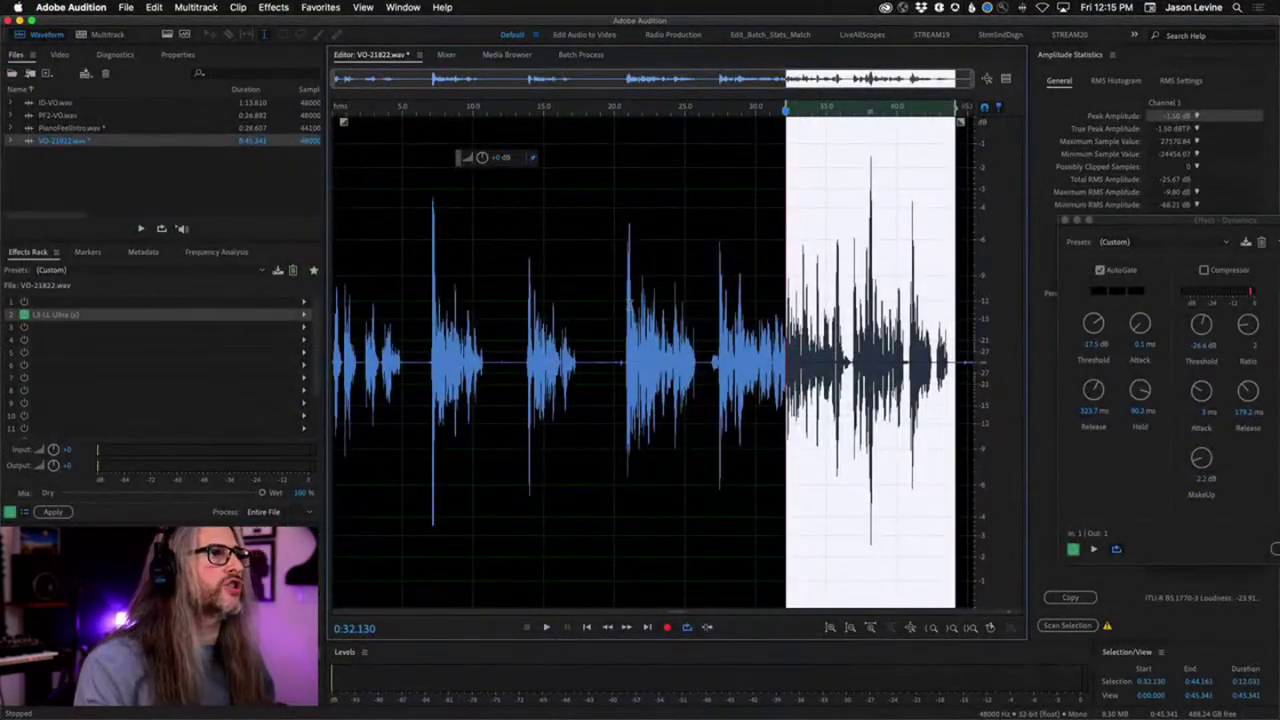
left_click(630, 306)
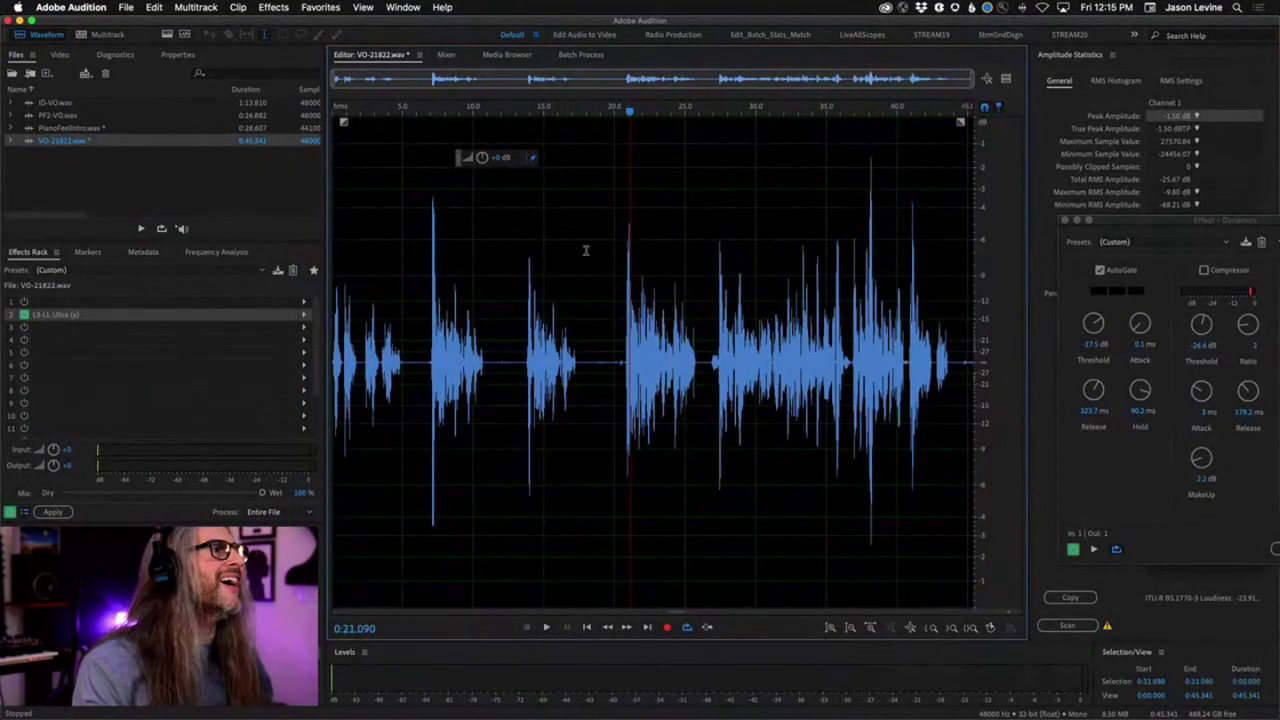
Bring the full Dynamics effect window back into view and move it off the earlier part of the waveform.
left_click(273, 7)
left_click(273, 7)
left_click(276, 7)
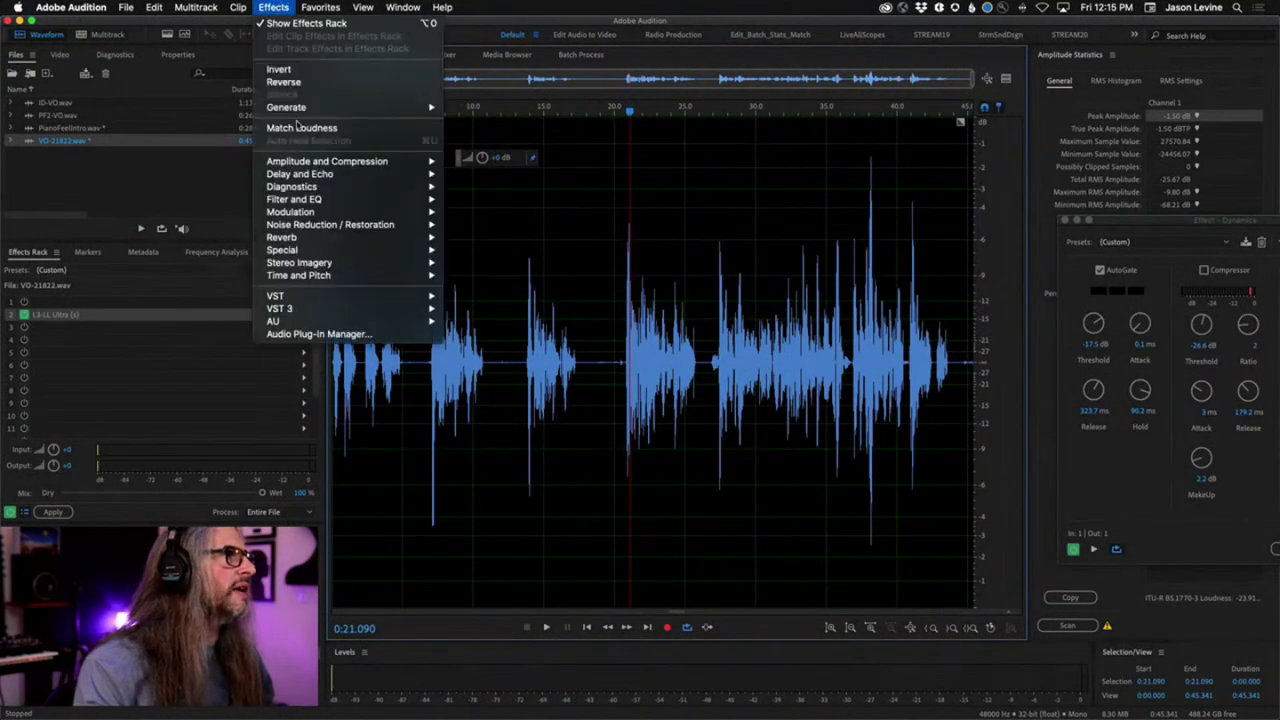
mouse_move(313, 165)
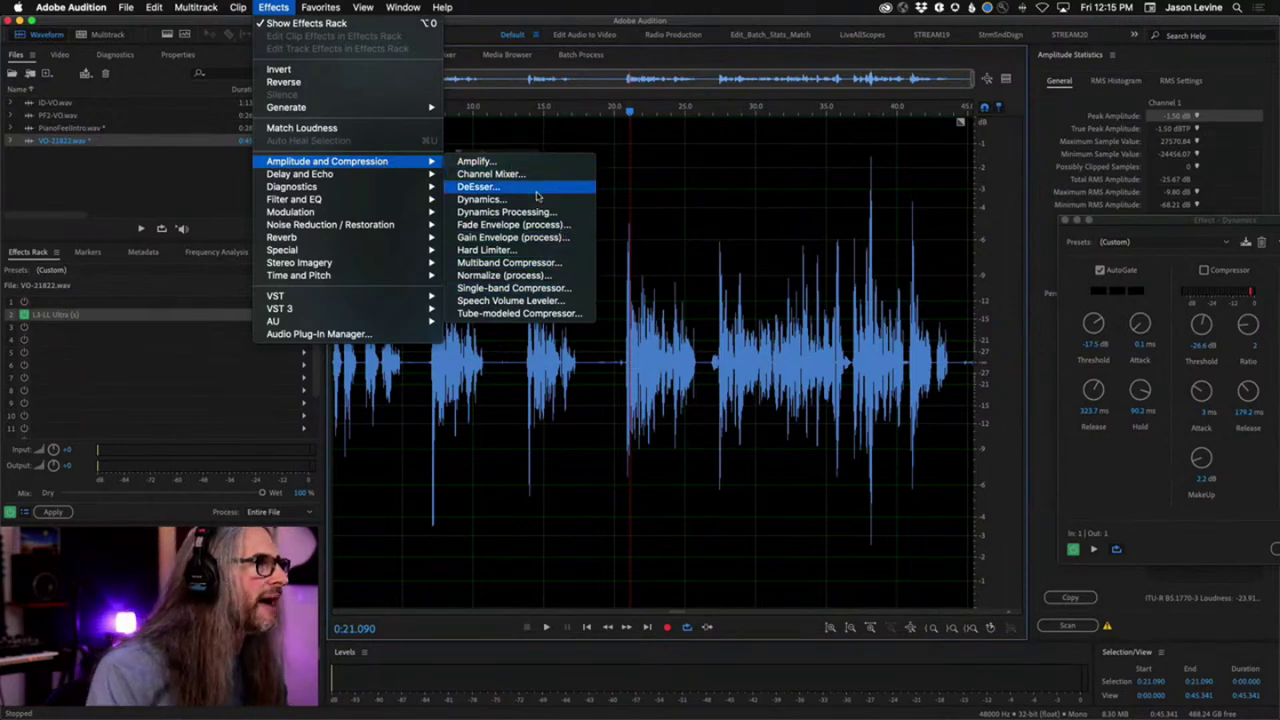
left_click(490, 199)
left_click(523, 332)
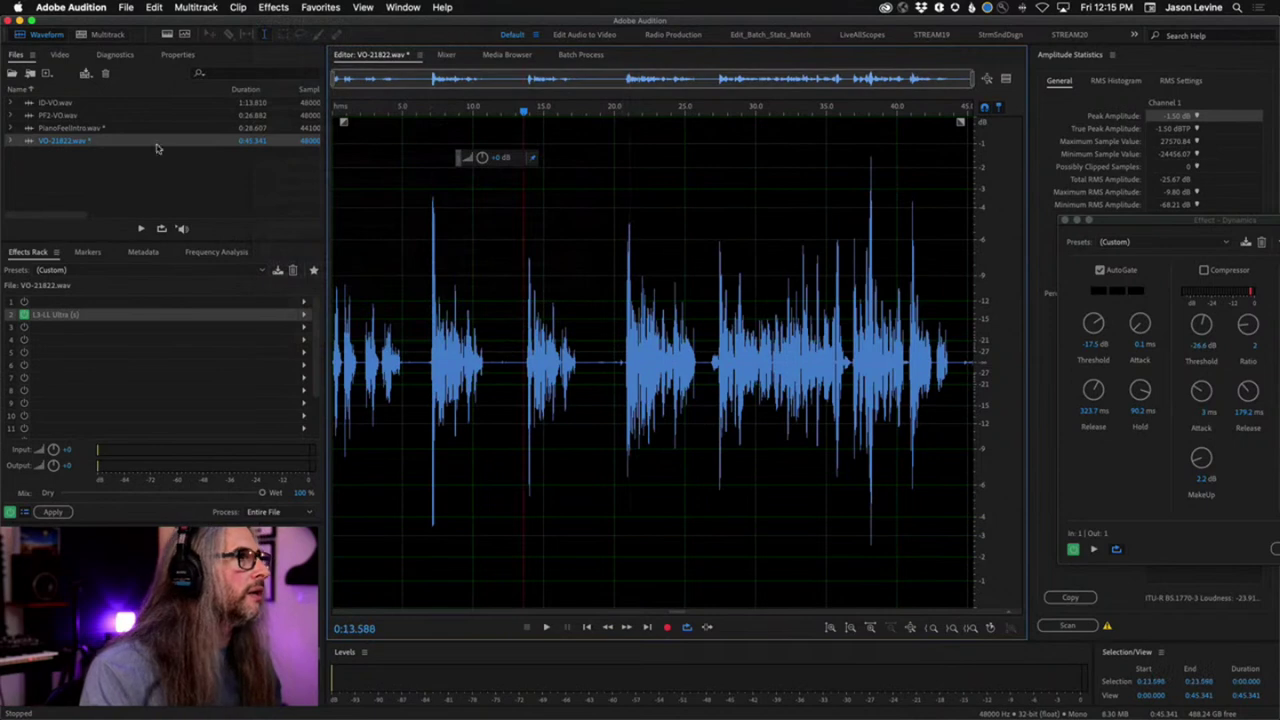
left_click(263, 7)
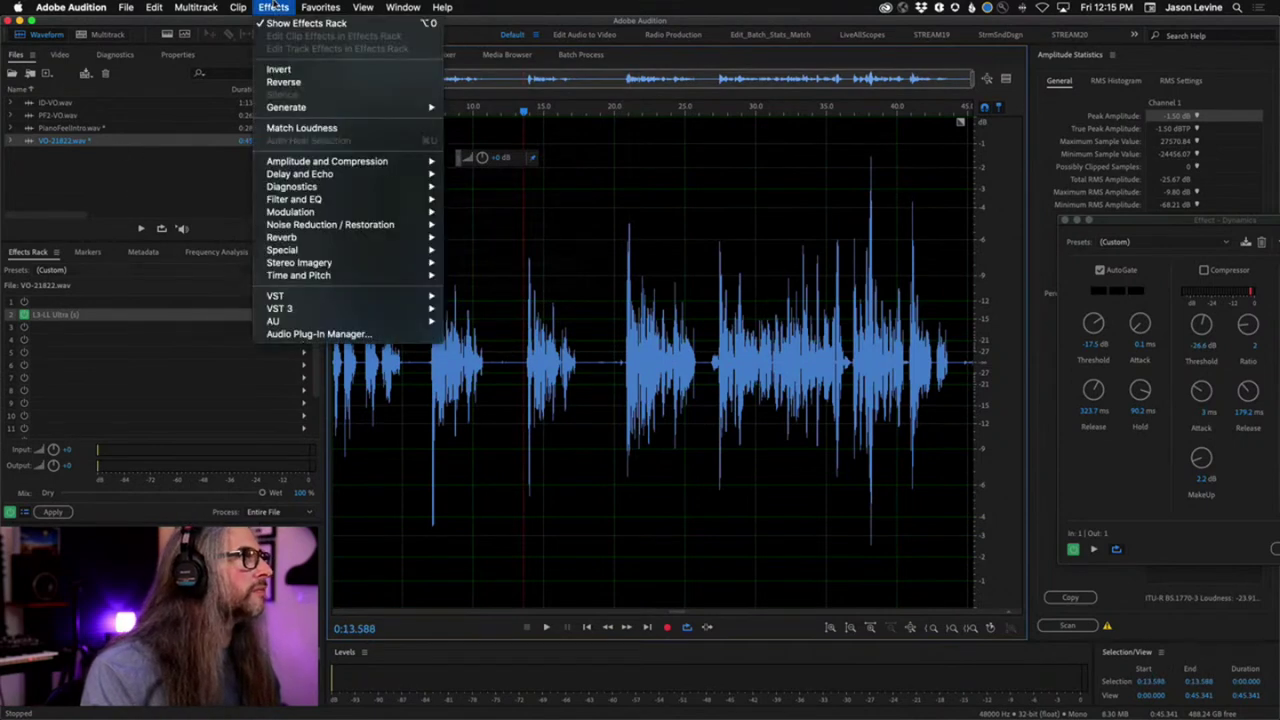
mouse_move(330, 162)
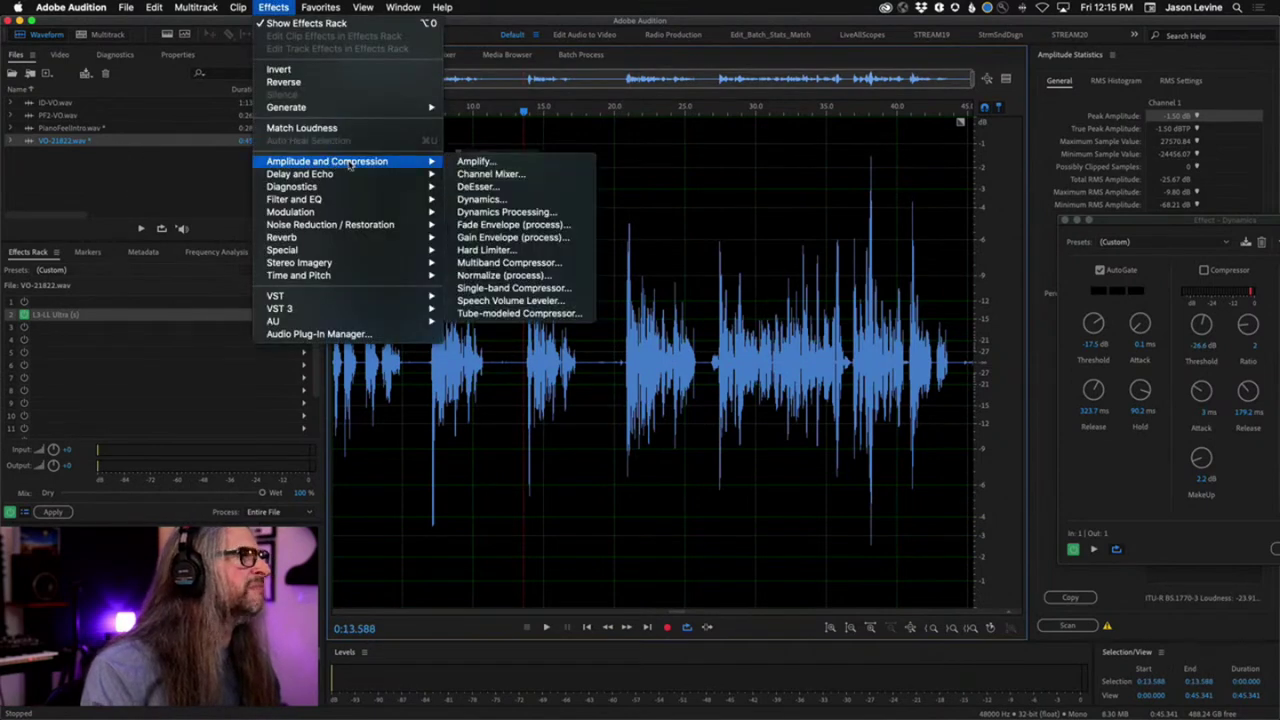
left_click(490, 199)
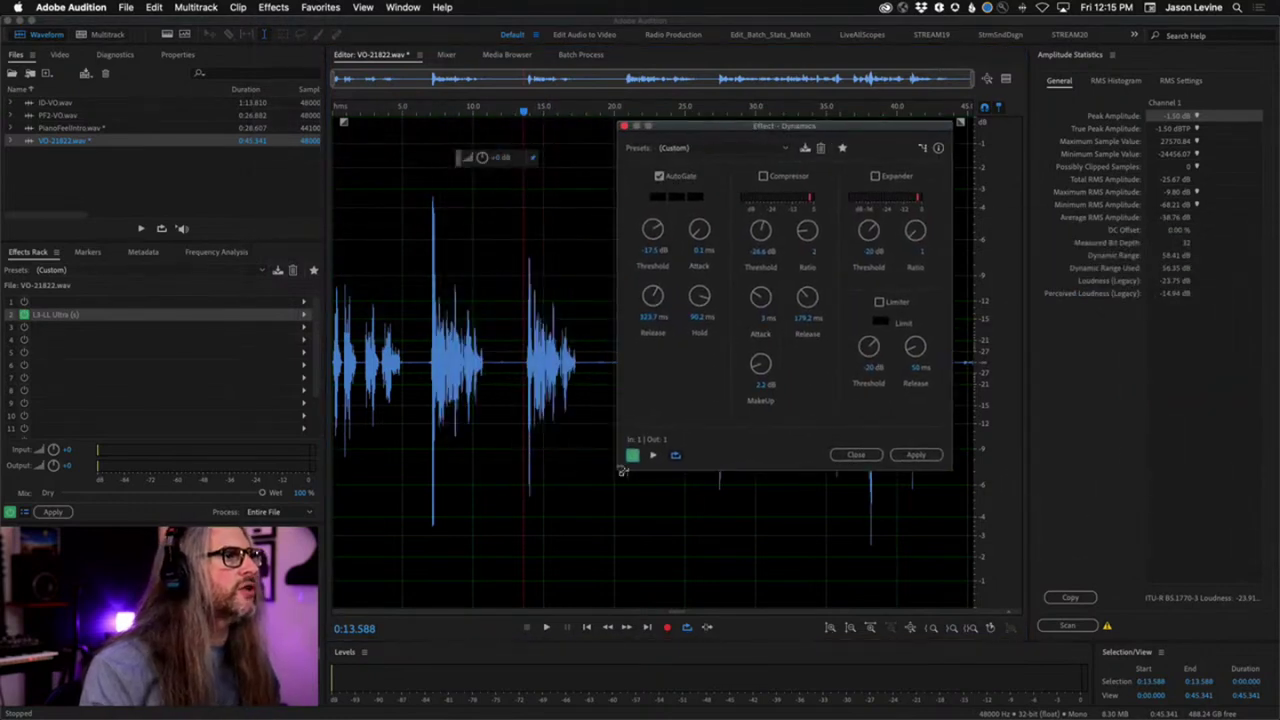
left_click_drag(730, 126, 840, 141)
left_click(425, 355)
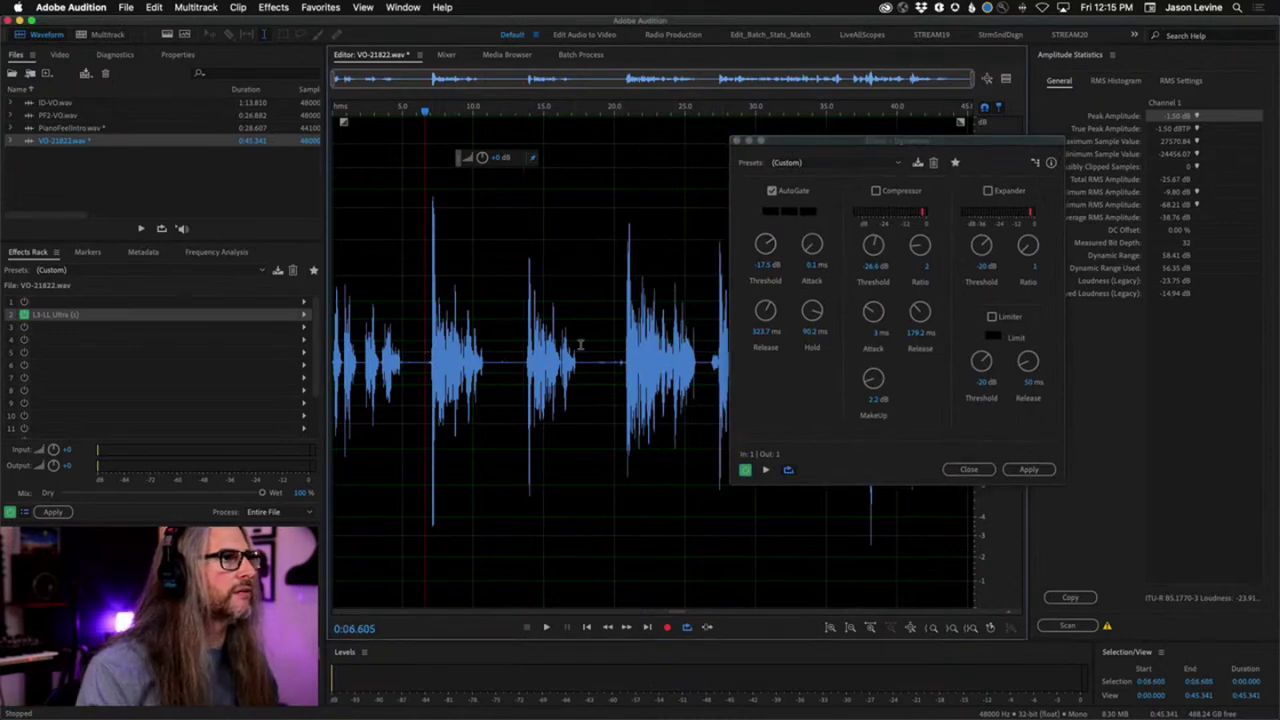
left_click(619, 340)
left_click_drag(783, 143, 920, 149)
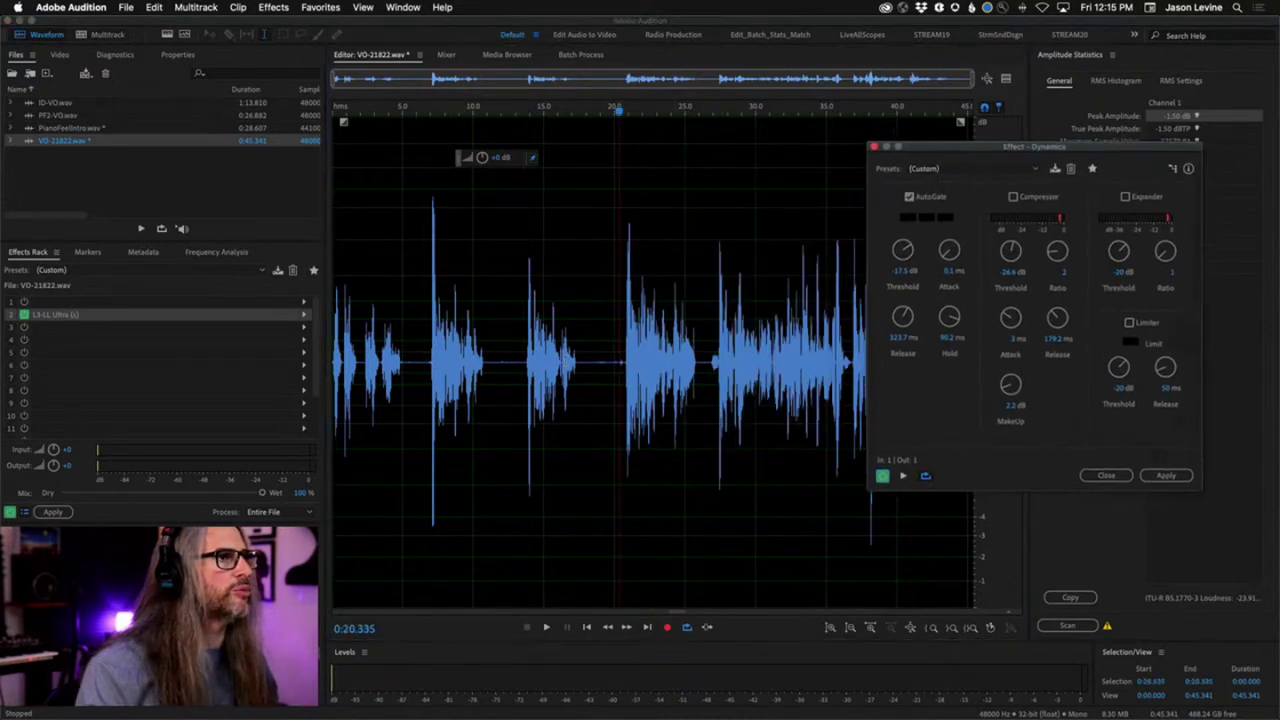
Play the voice-over from about 26.8 seconds while lowering the AutoGate threshold to -37 dB.
left_click(709, 314)
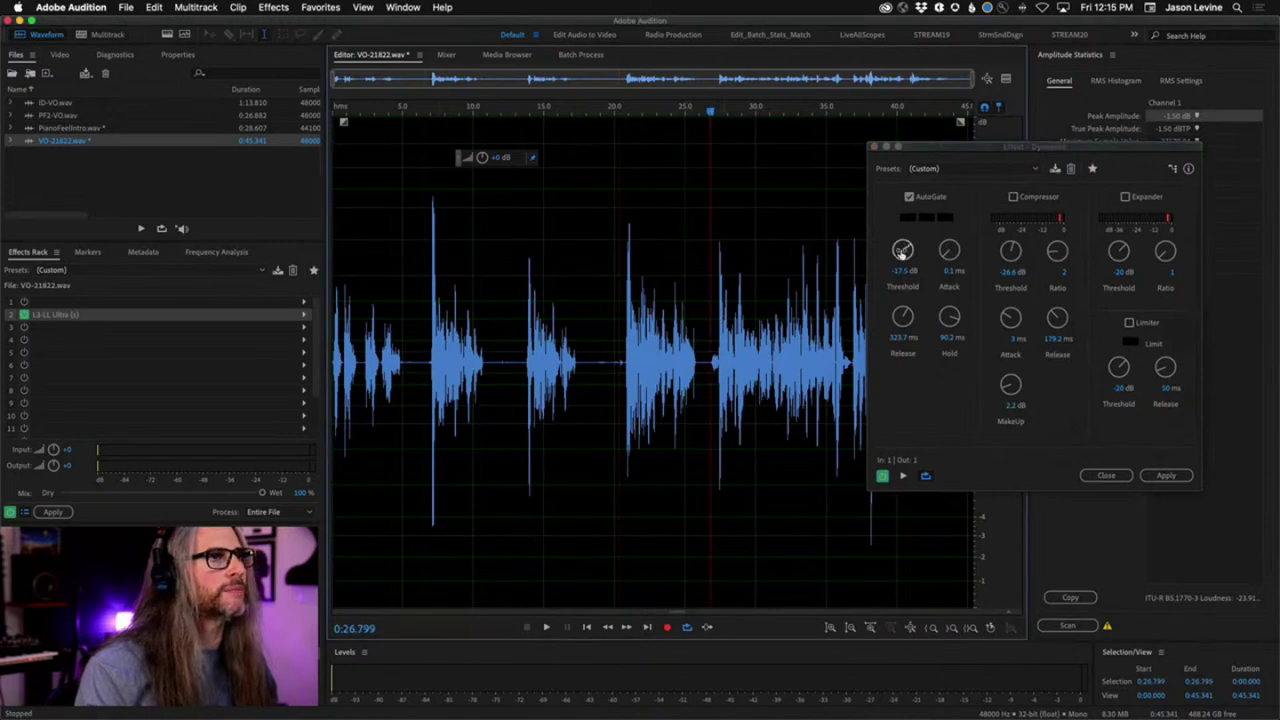
key("space")
left_click_drag(902, 252, 916, 323)
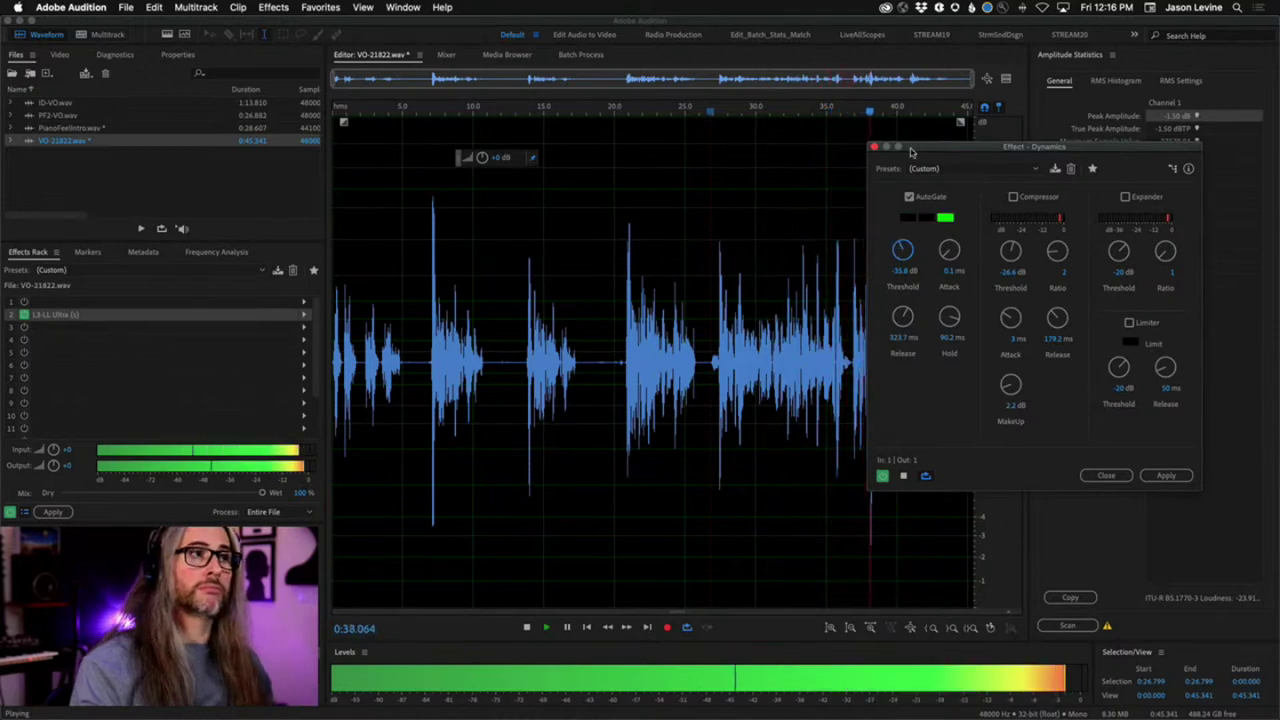
left_click_drag(943, 145, 1020, 141)
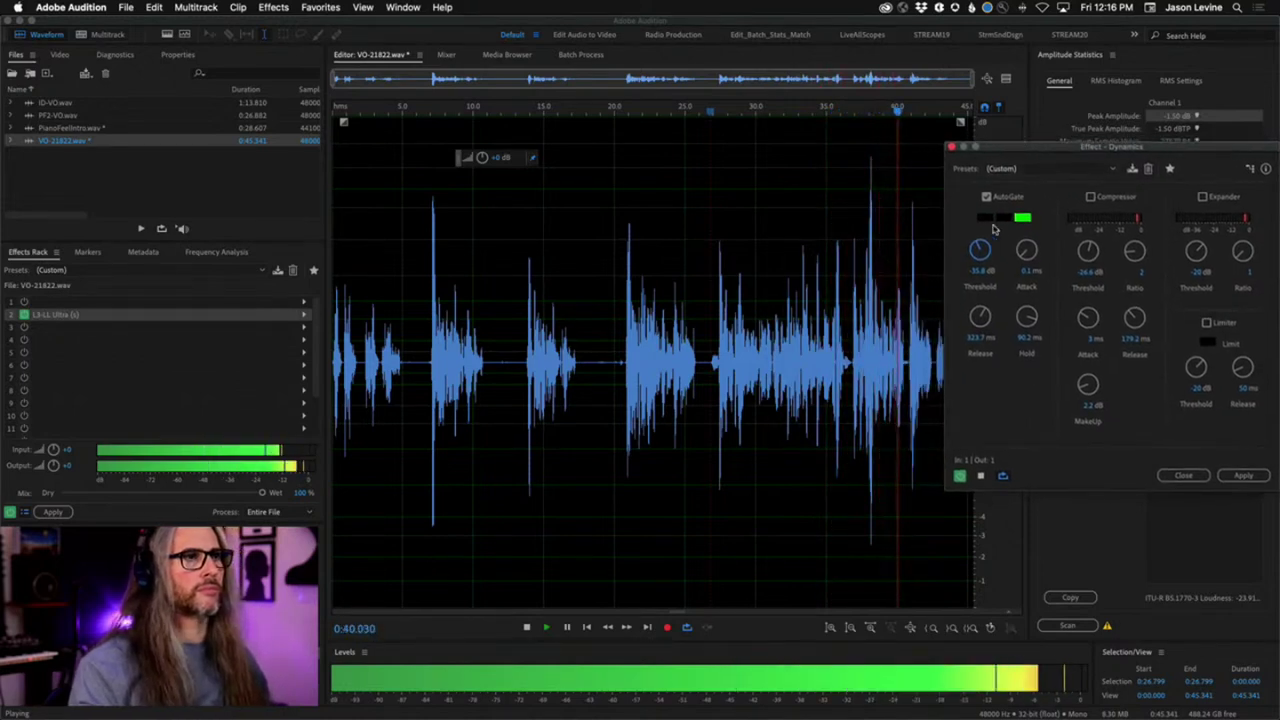
left_click_drag(980, 250, 978, 258)
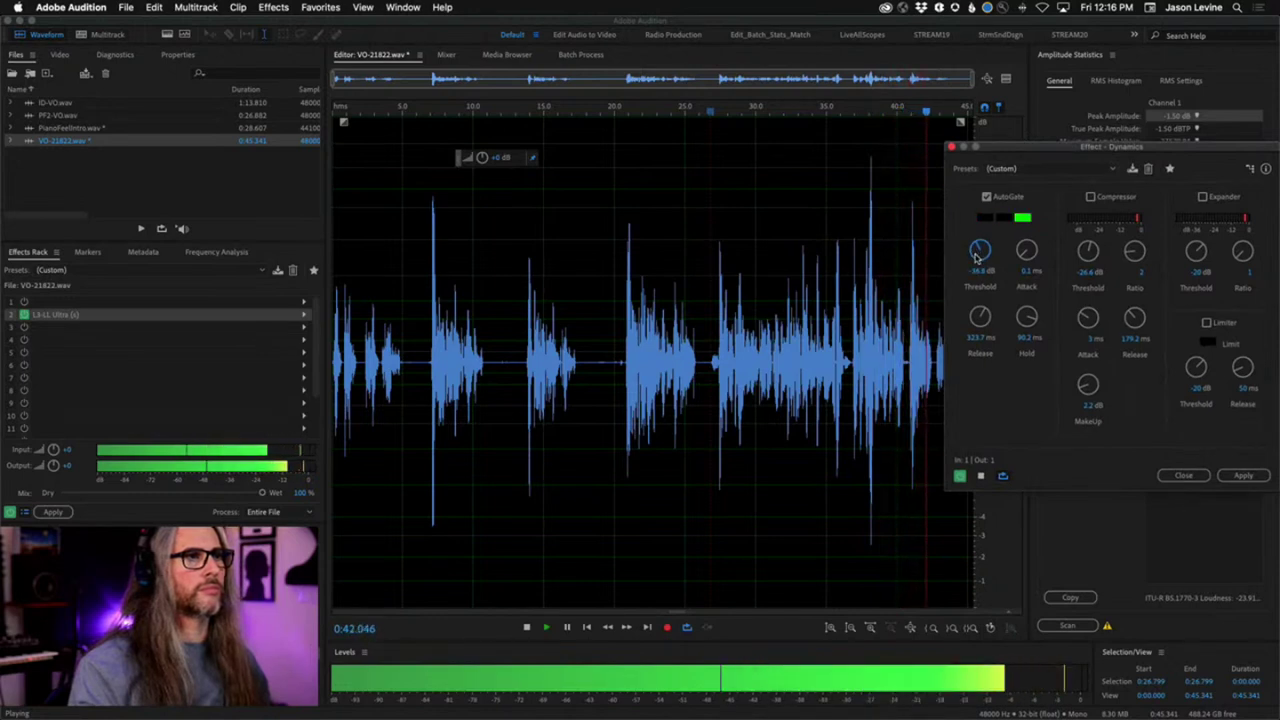
key("space")
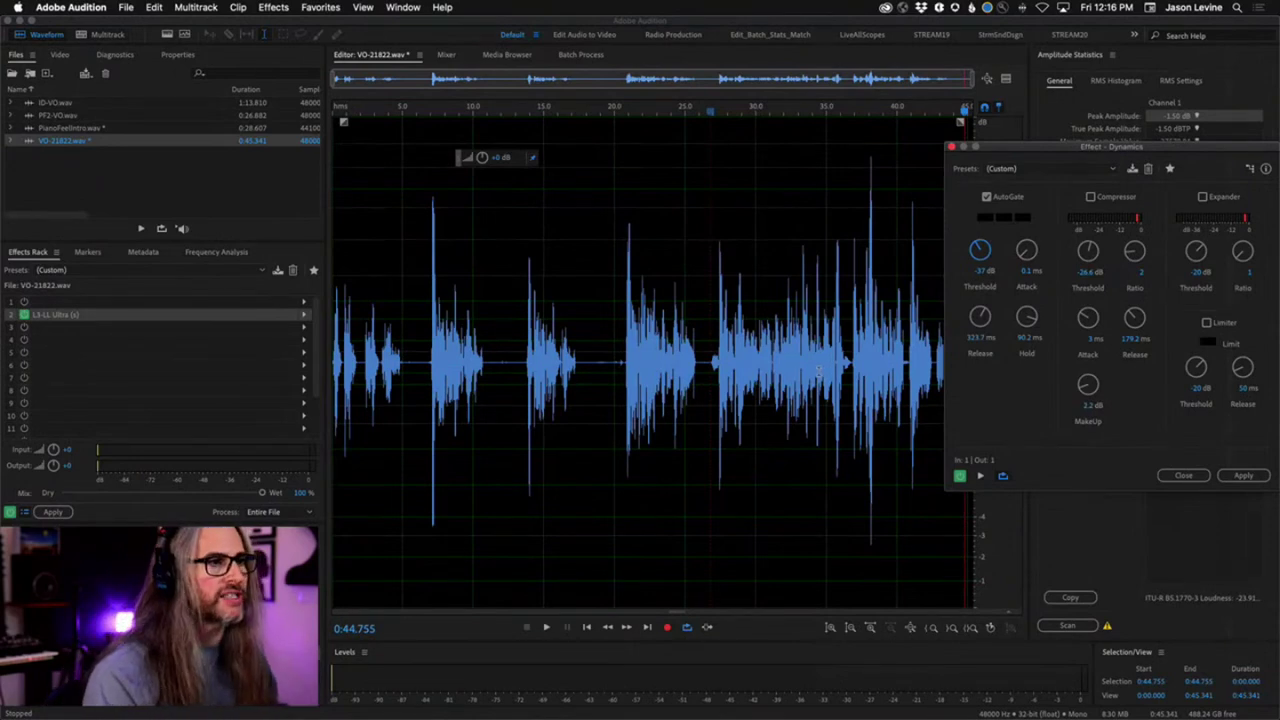
Highlight the breath near 36.2 seconds and the short gap near 40.5 seconds in the waveform.
left_click_drag(843, 360, 850, 362)
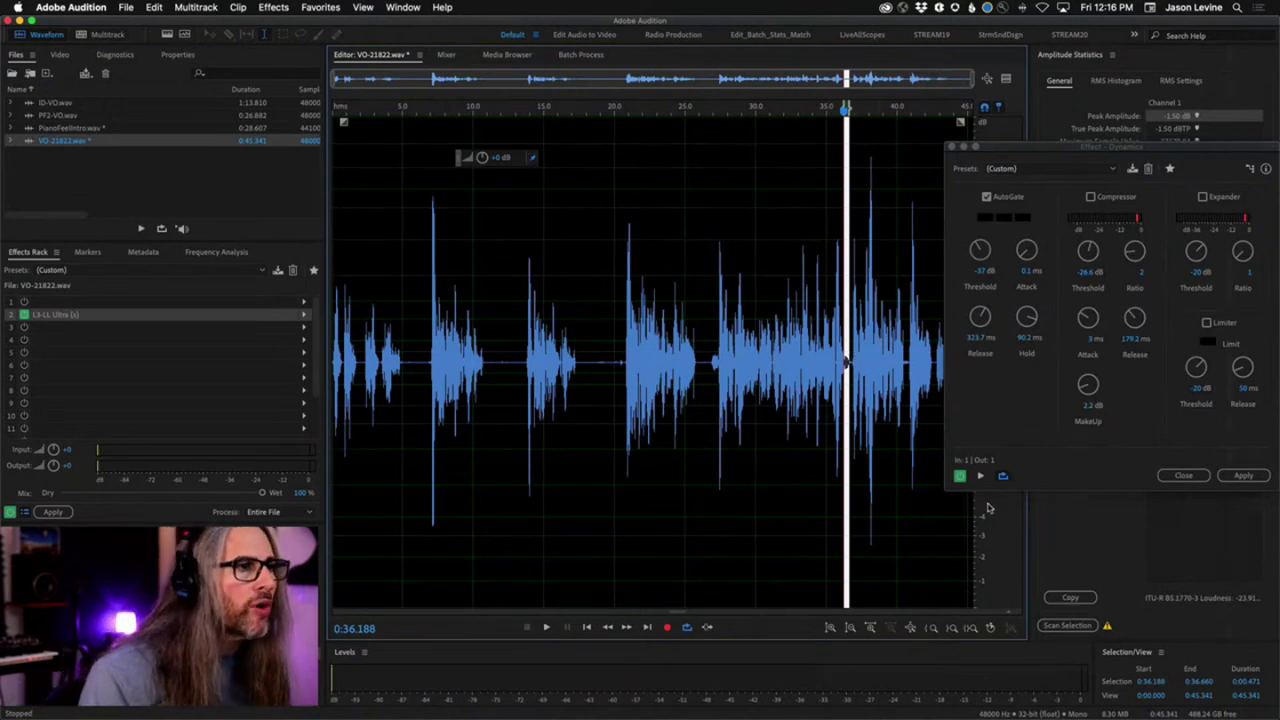
mouse_move(902, 362)
left_mouse_down()
mouse_move(936, 364)
mouse_move(847, 365)
mouse_move(909, 366)
left_mouse_up()
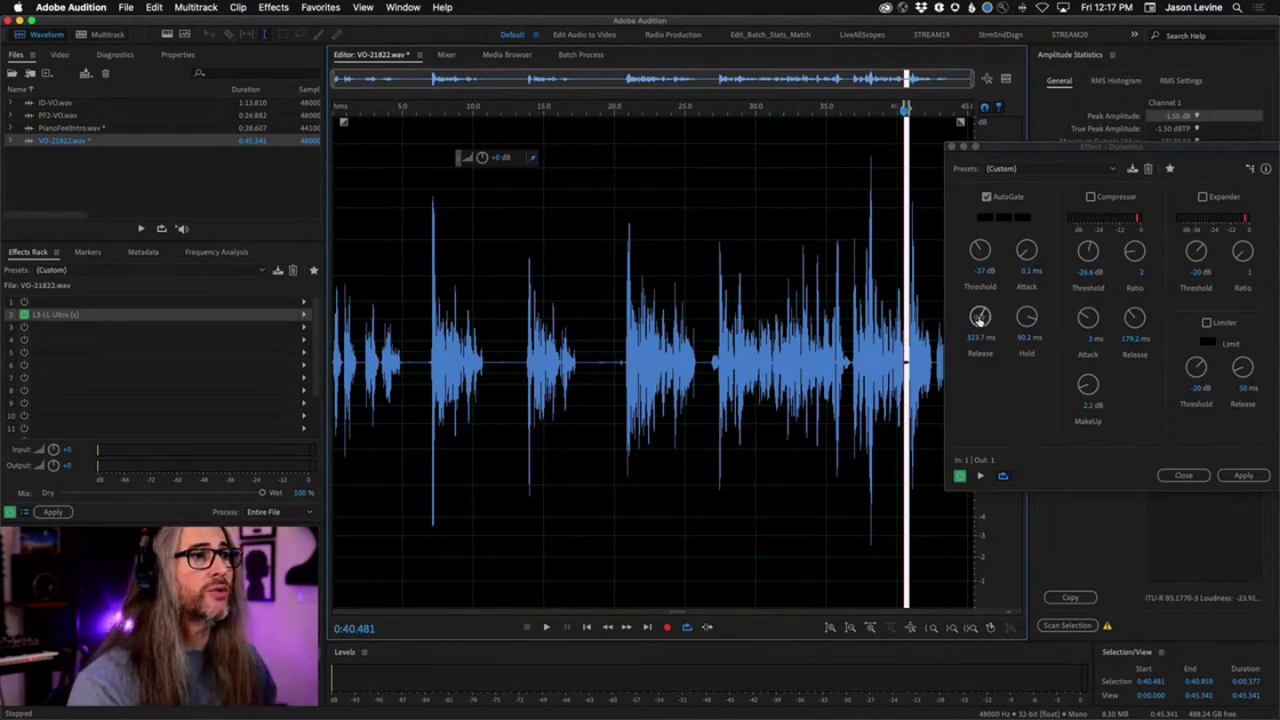
Lower the AutoGate release to 51.1 ms and hold to 0.2 ms, and play the voice-over from about 26.9 to 38.2 seconds.
left_click_drag(979, 318, 985, 450)
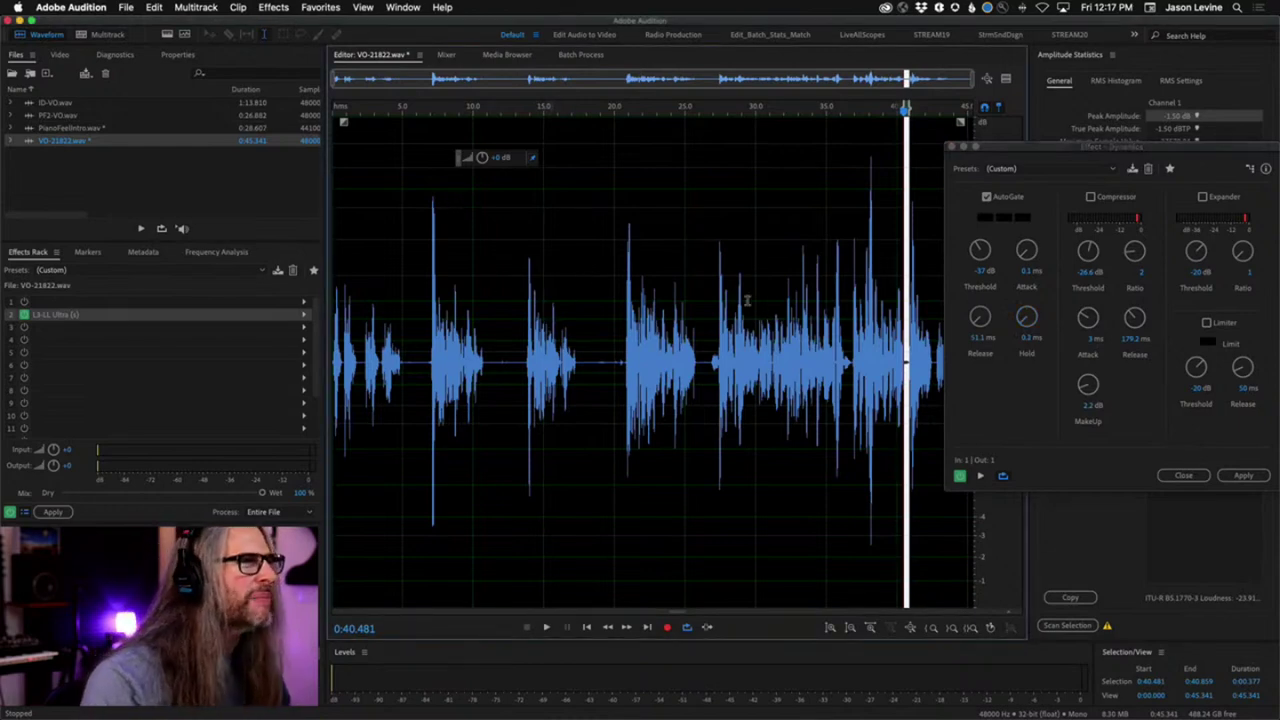
left_click(711, 309)
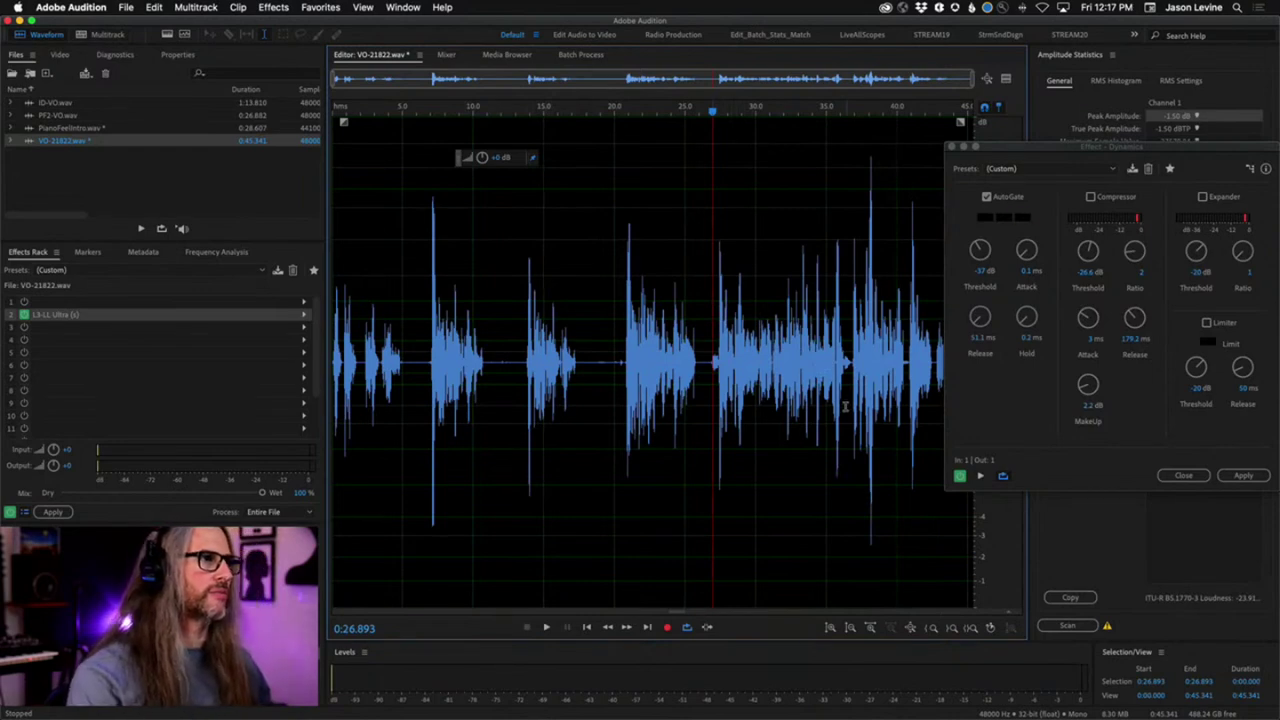
key("space")
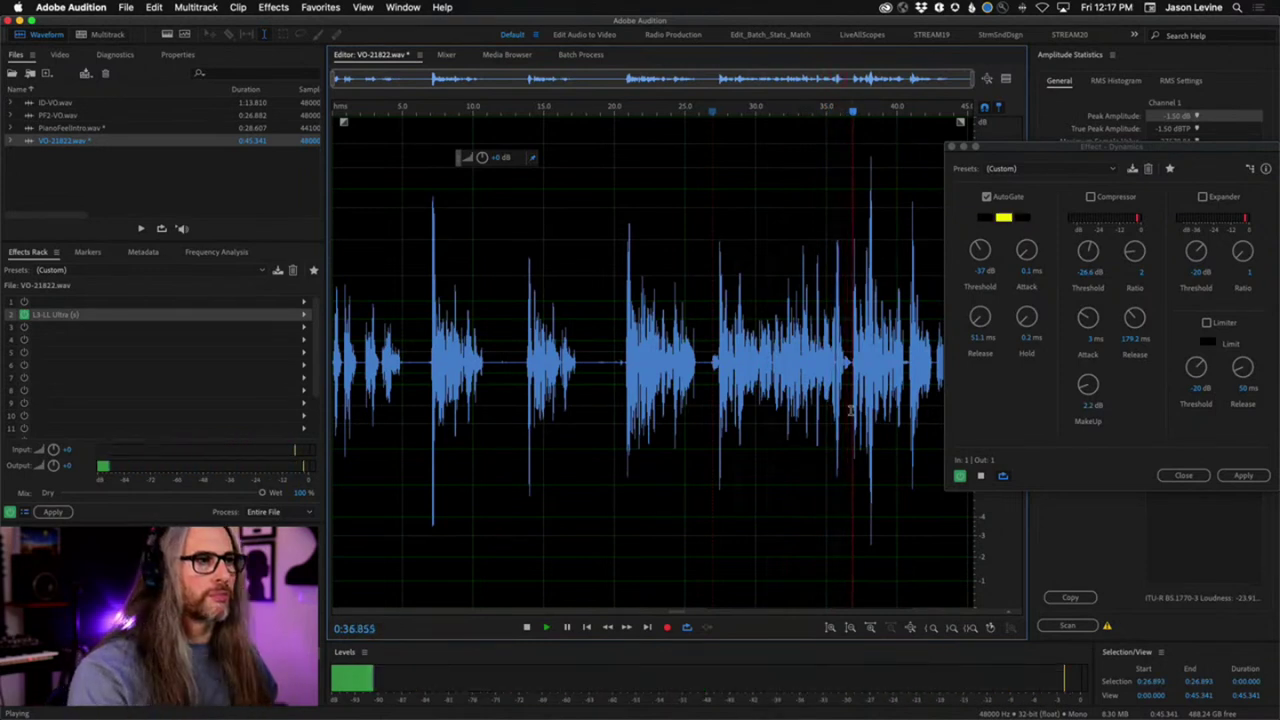
key("space")
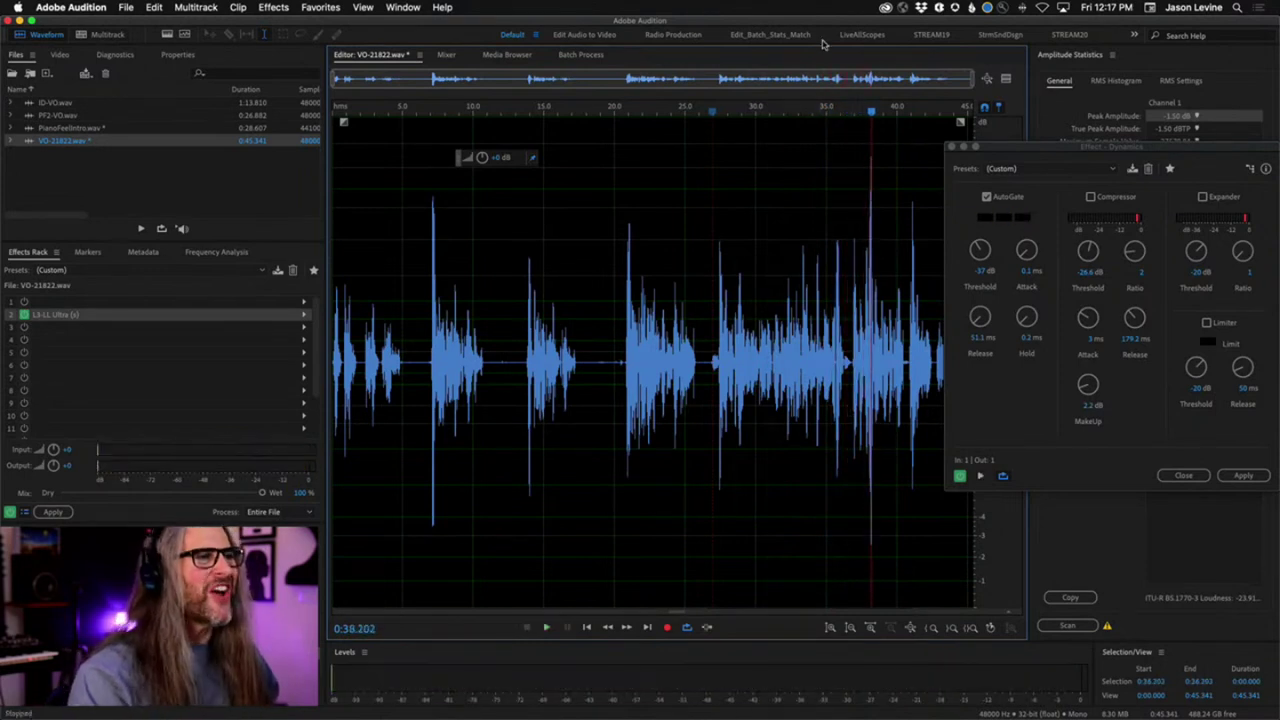
Highlight the breath between about 36.2 and 36.6 seconds, and clear the selection at about 34.6 seconds.
left_click(832, 110)
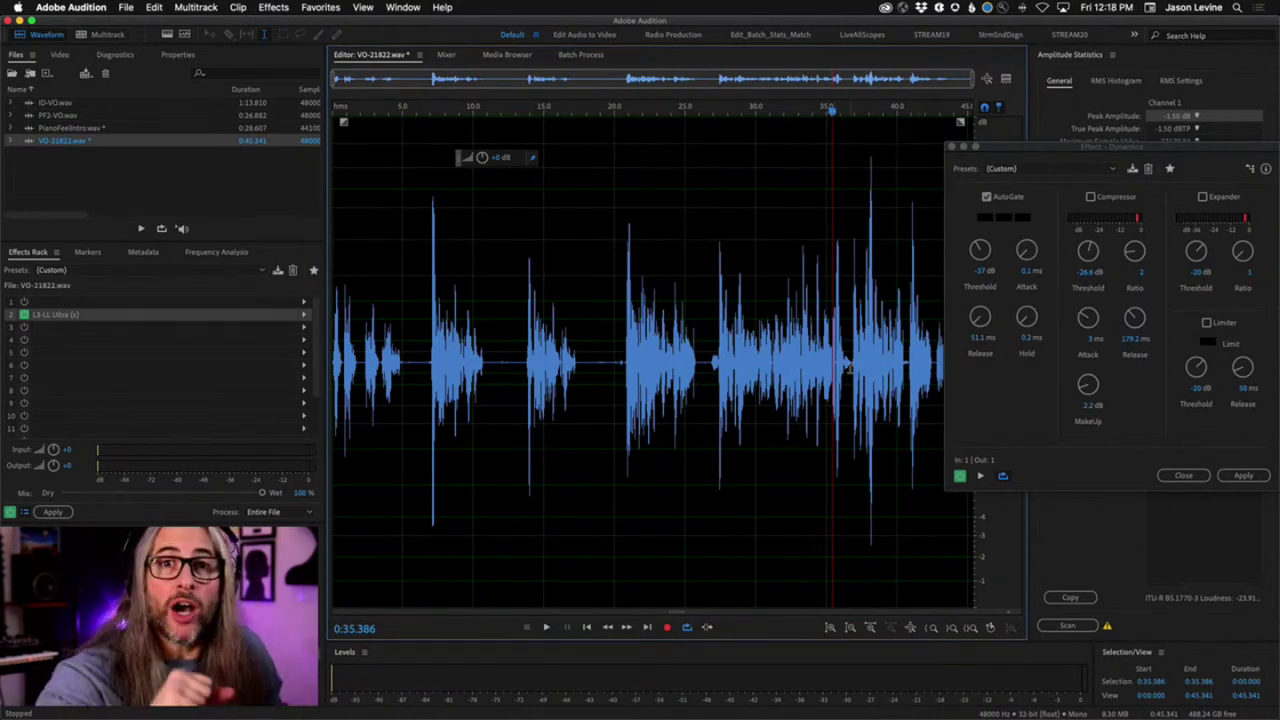
left_click_drag(843, 368, 849, 368)
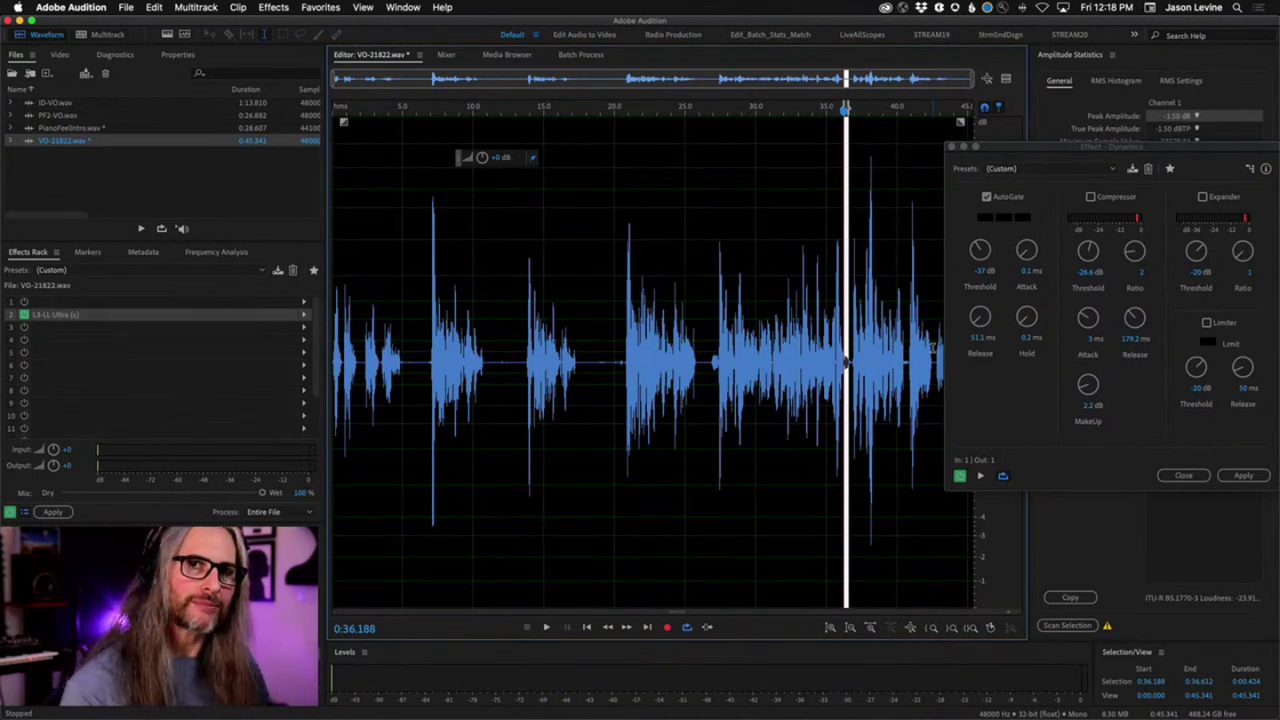
left_click(821, 312)
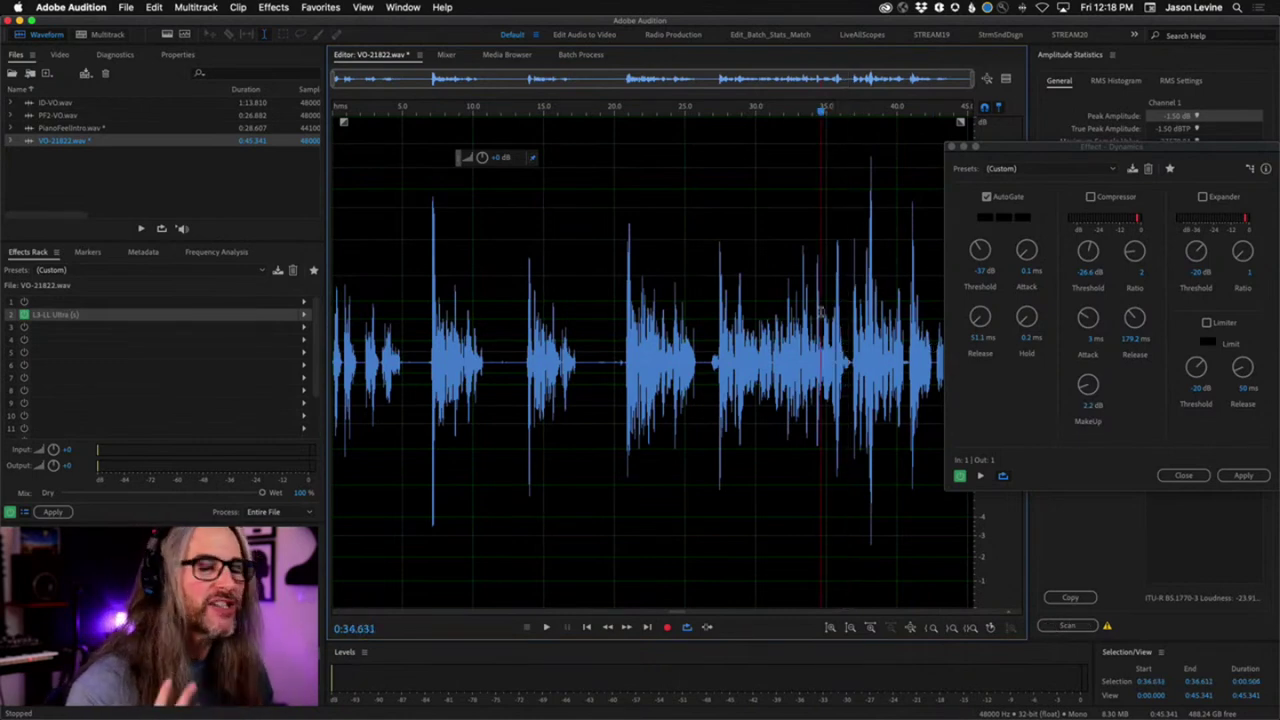
Set the AutoGate release to 322.8 ms and hold to 87.3 ms, and move the Dynamics window clear of the closing phrases.
left_click_drag(978, 318, 972, 214)
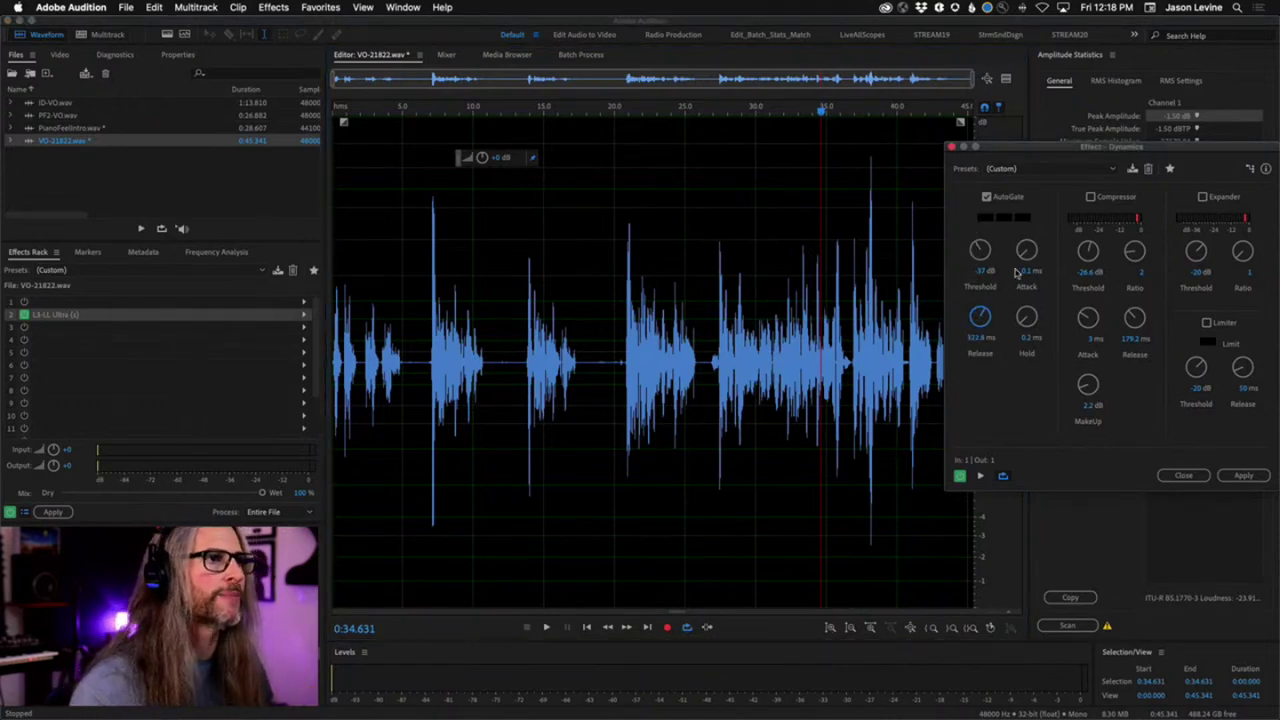
left_click_drag(1028, 316, 1030, 163)
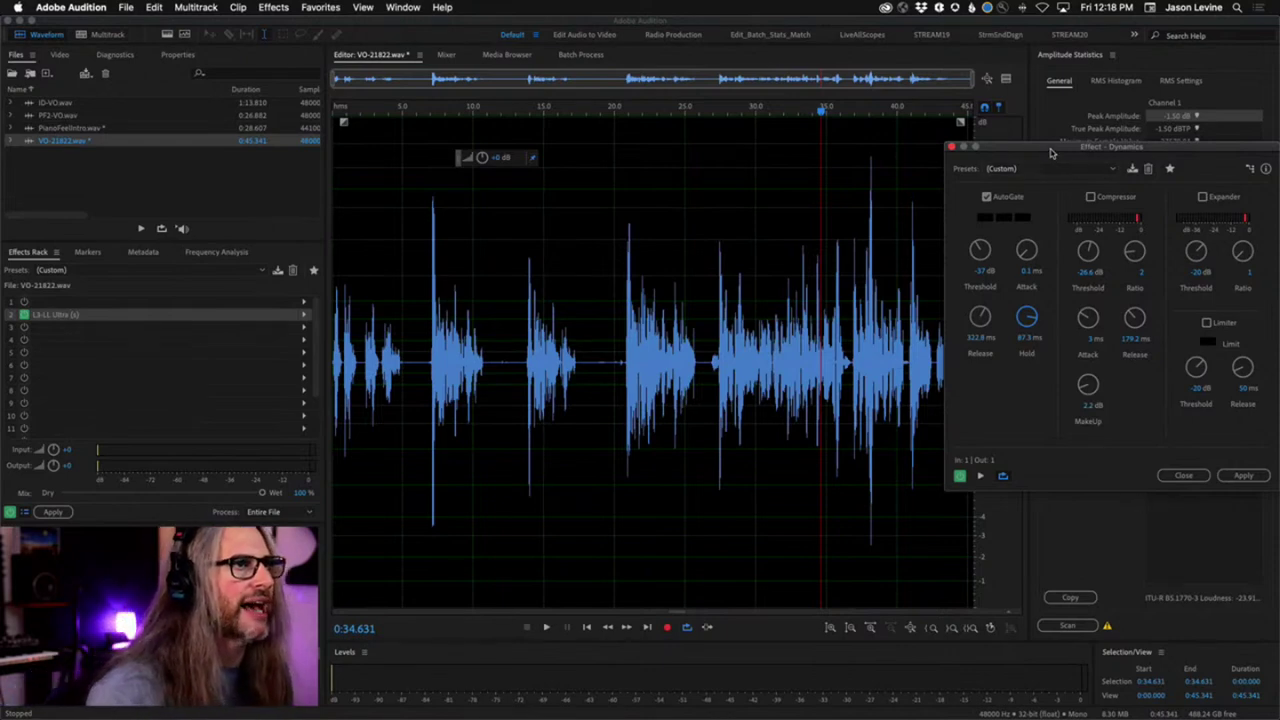
left_click_drag(1050, 152, 413, 127)
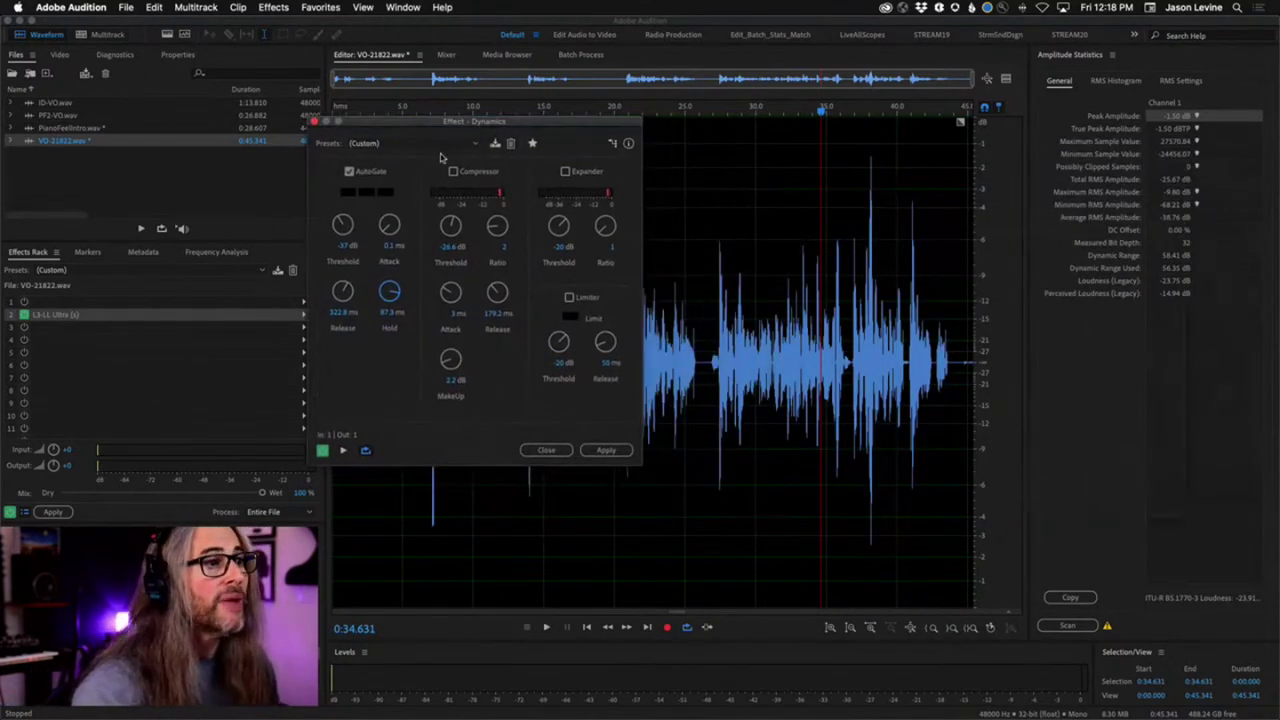
Select the breath between about 36.1 and 36.7 seconds and play that spot through the gate.
left_click(846, 346)
left_click(839, 345)
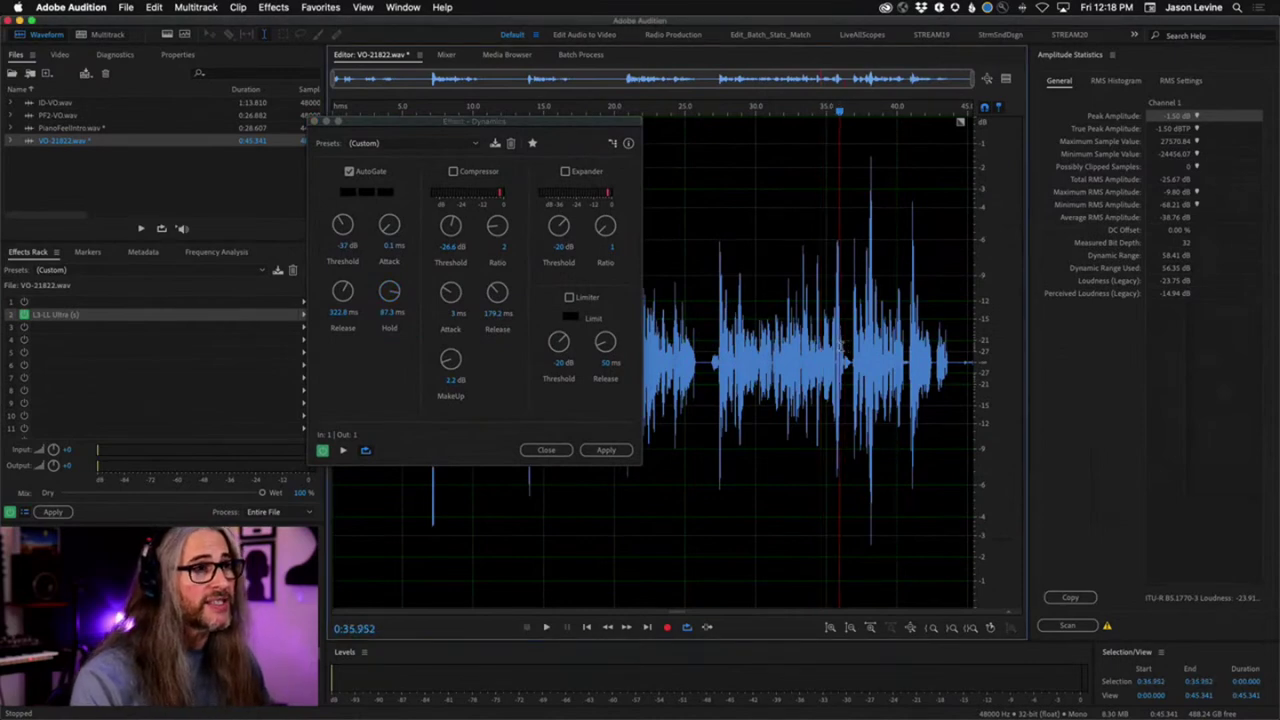
mouse_move(842, 343)
left_mouse_down()
mouse_move(860, 352)
mouse_move(848, 360)
left_mouse_up()
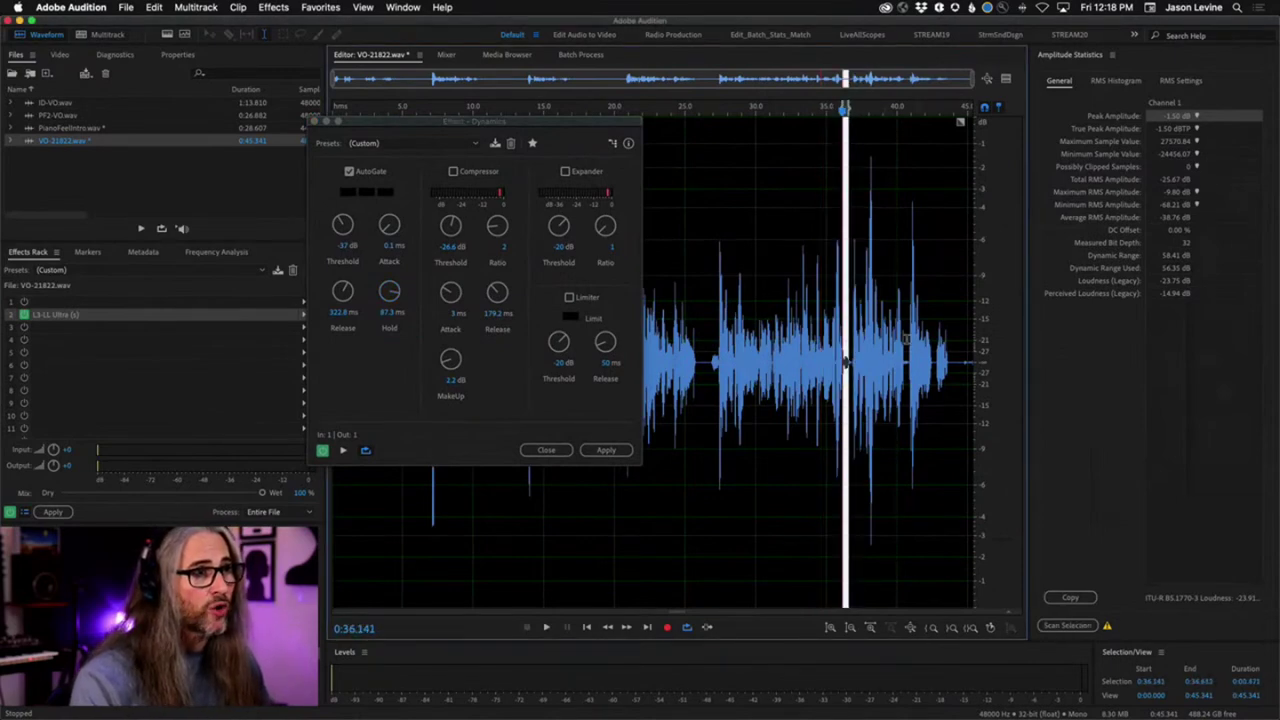
key("space")
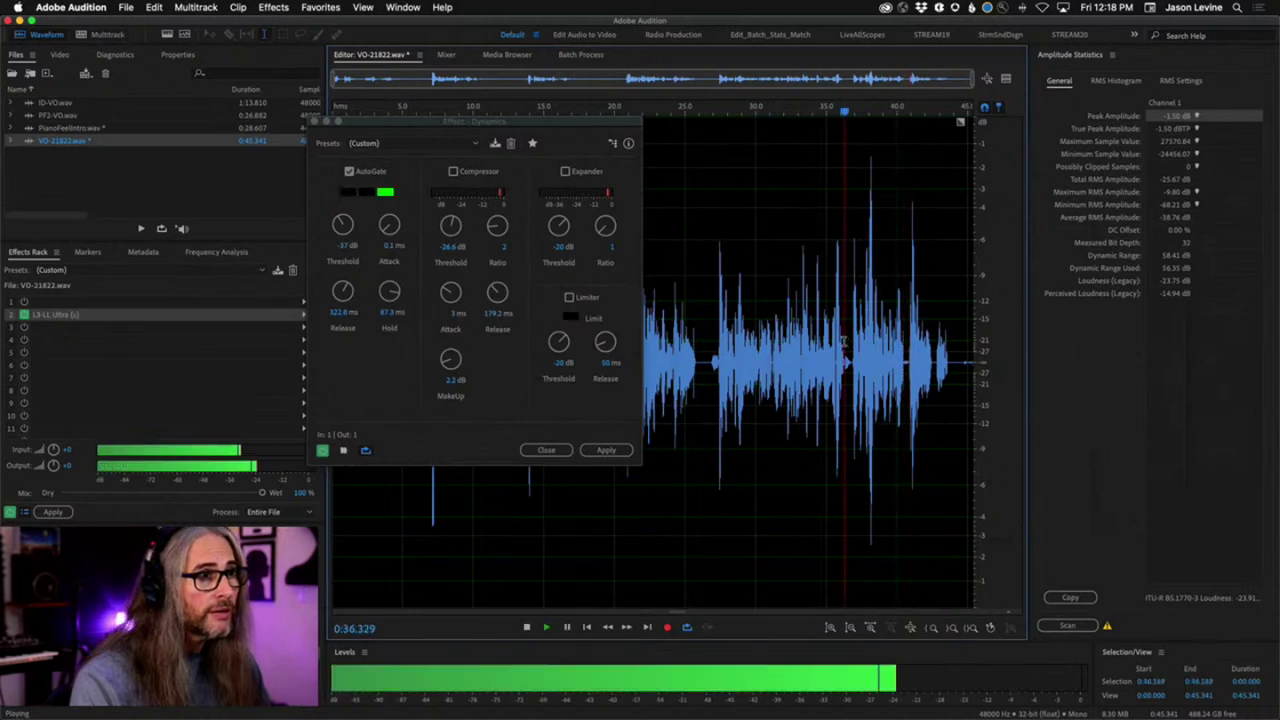
key("space")
Play the breath before the phrase near 27 seconds in short bursts, and return the playhead to about 26.7 seconds.
left_click(936, 343)
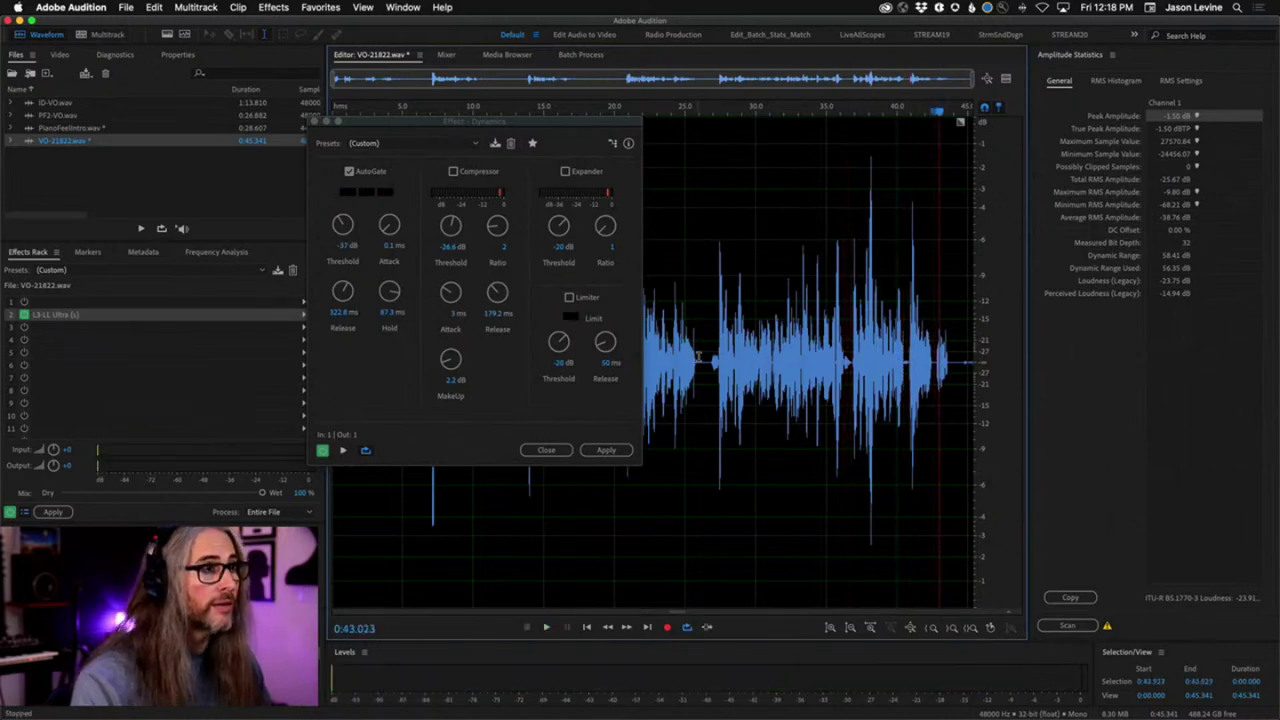
left_click(708, 361)
key("space")
key("space")
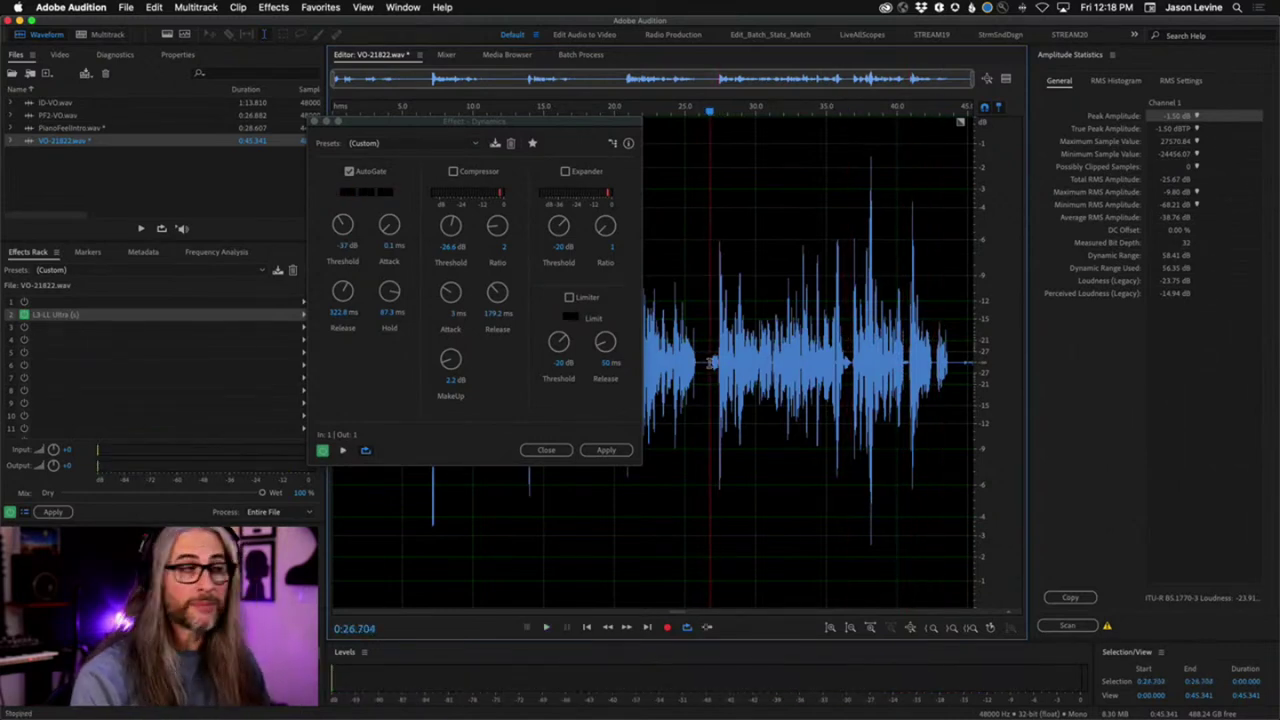
key("space")
key("space")
key("space")
key("space")
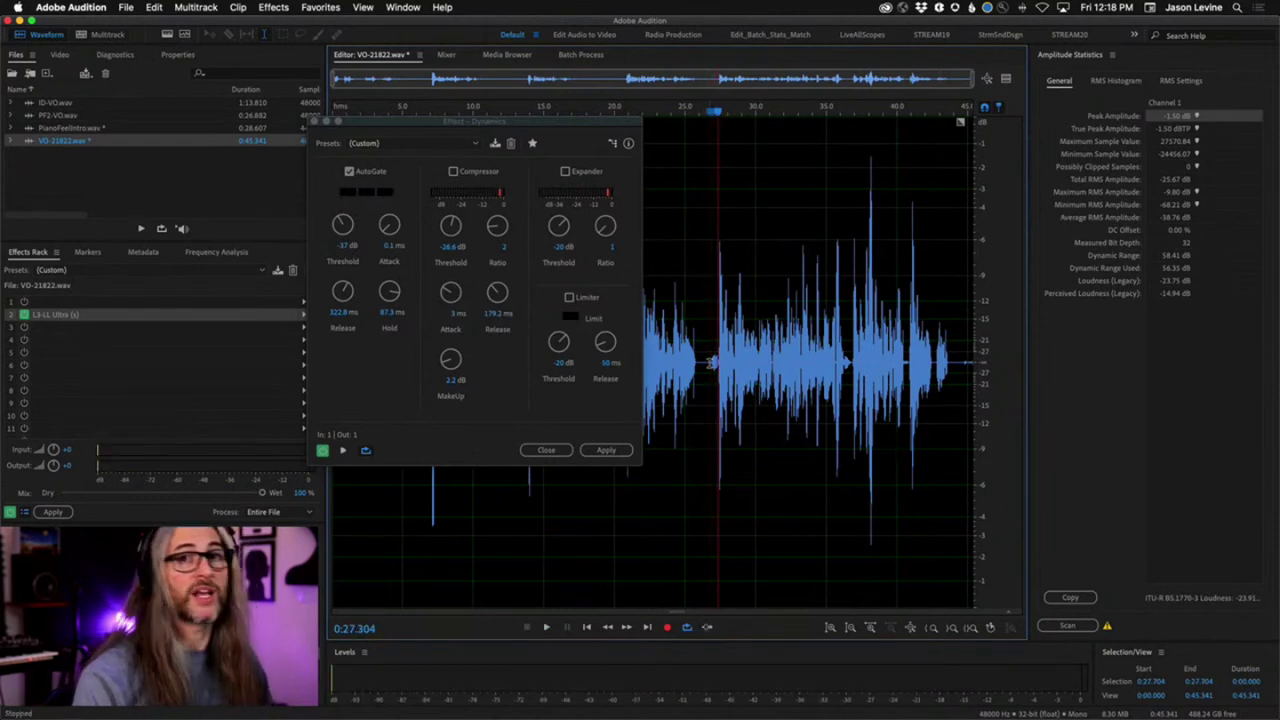
left_click(709, 362)
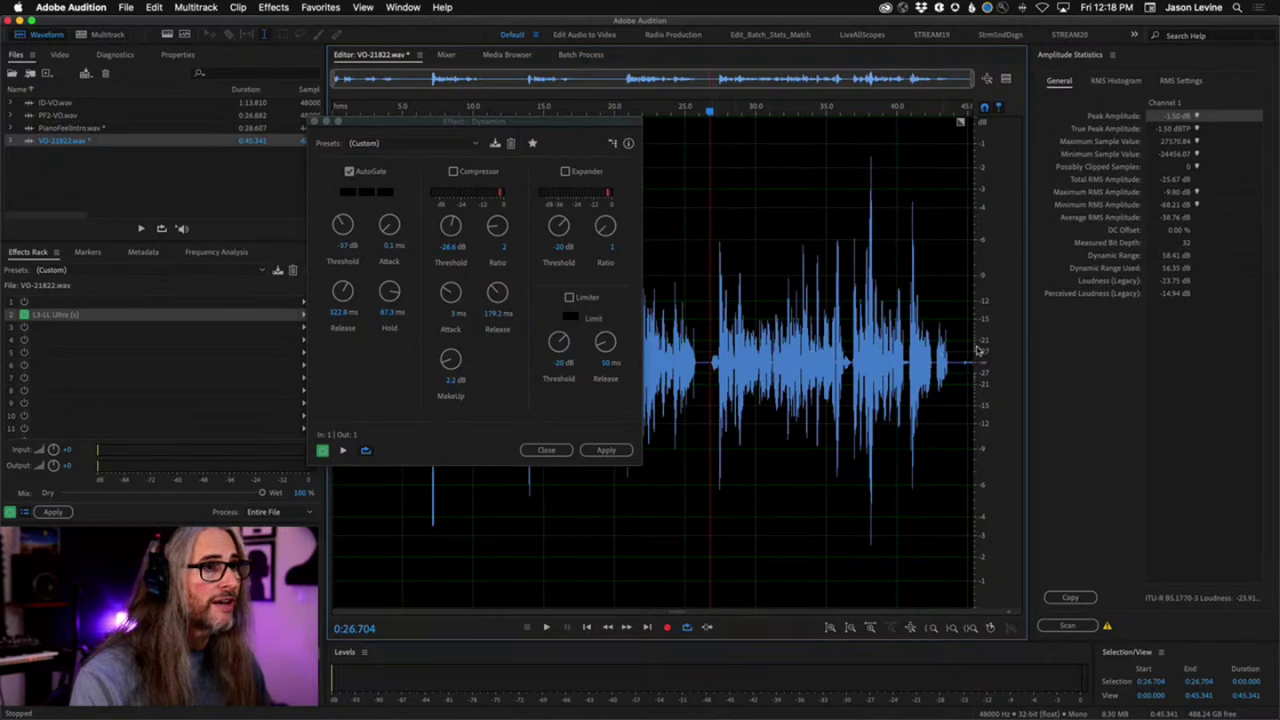
Examine the quiet gaps and breaths in the voice-over at a magnified amplitude scale.
right_click(979, 443)
left_click(993, 360)
right_click(993, 360)
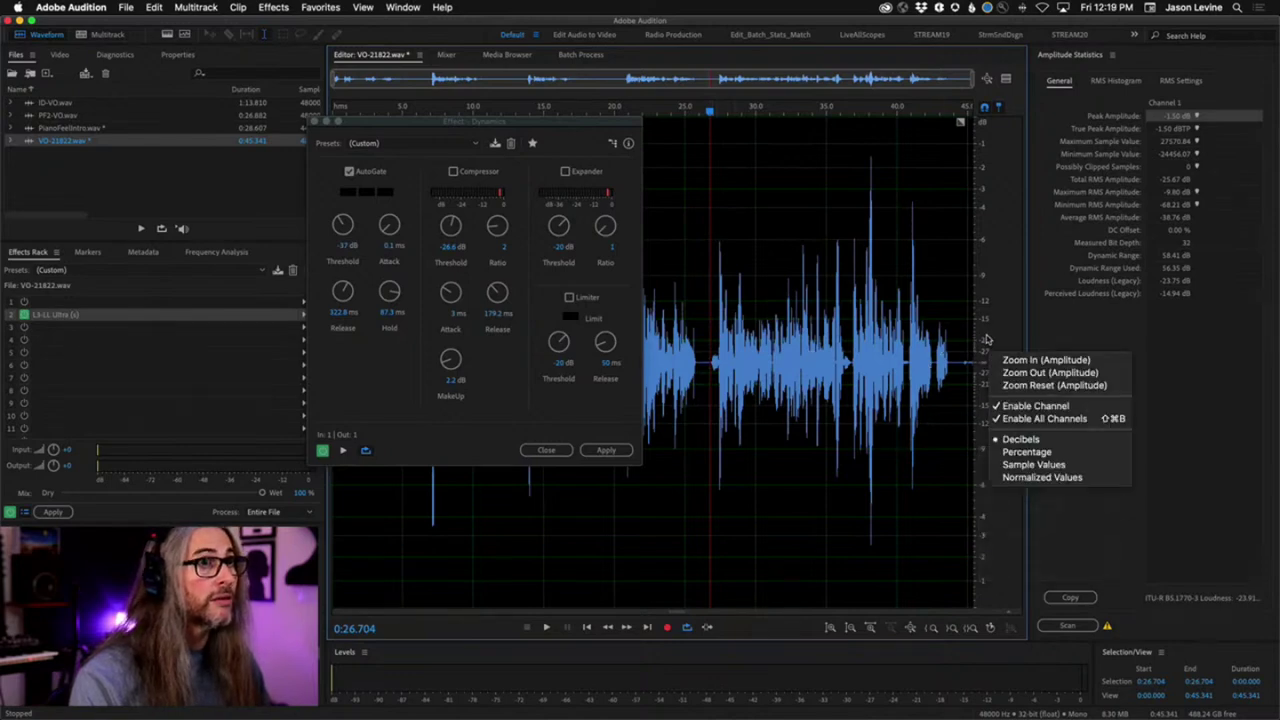
right_click(993, 334)
left_click(993, 318)
right_click(993, 370)
left_click(993, 333)
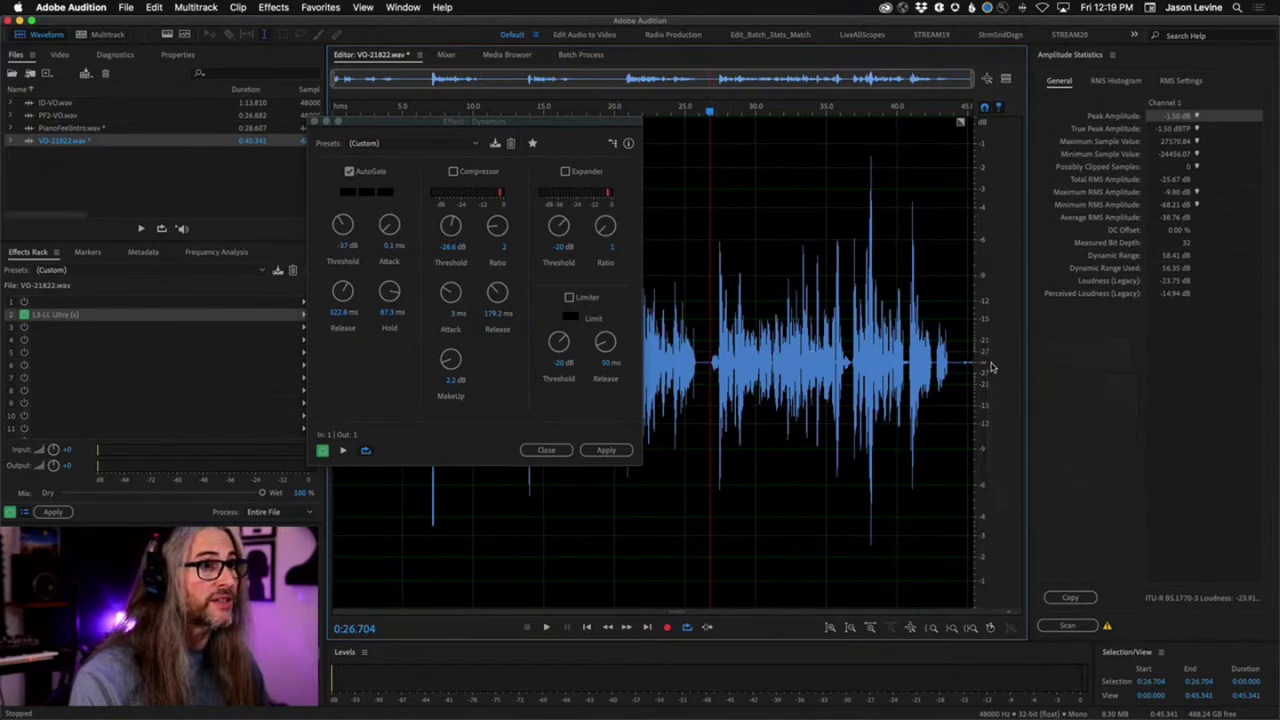
right_click(993, 333)
left_click(998, 356)
scroll(997, 357, "down", 3)
scroll(997, 357, "up", 5)
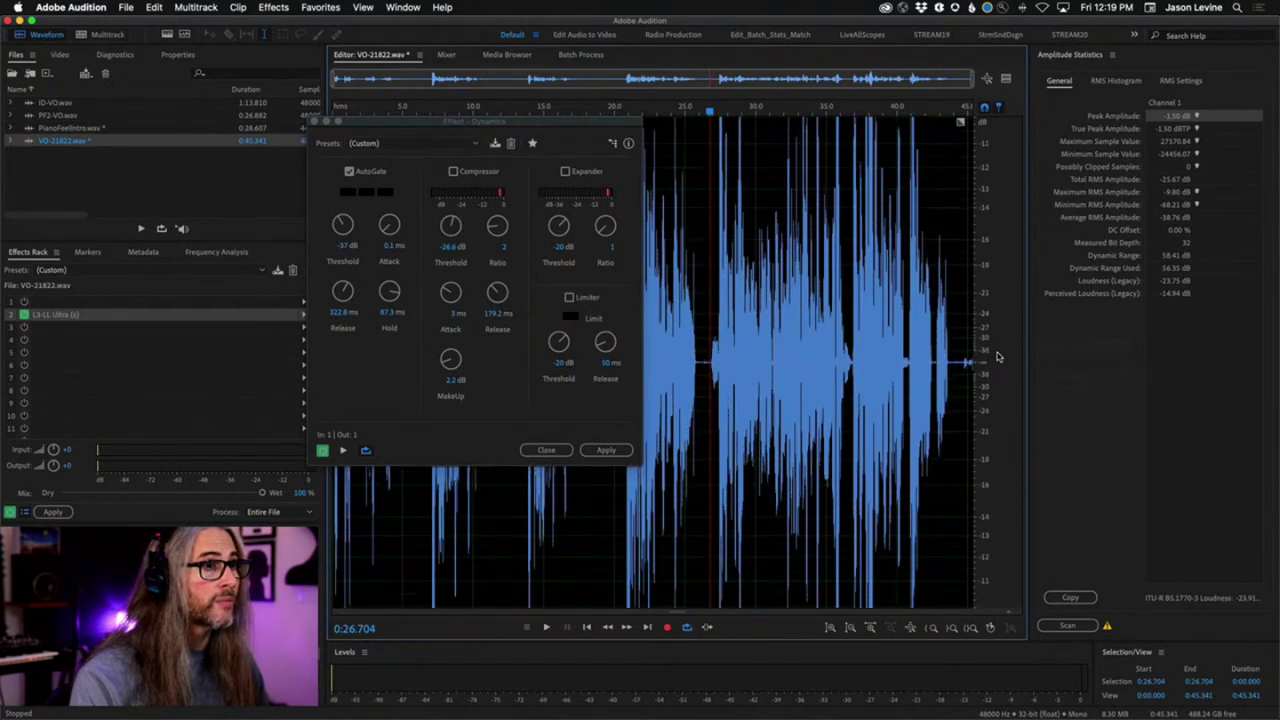
scroll(997, 357, "down", 3)
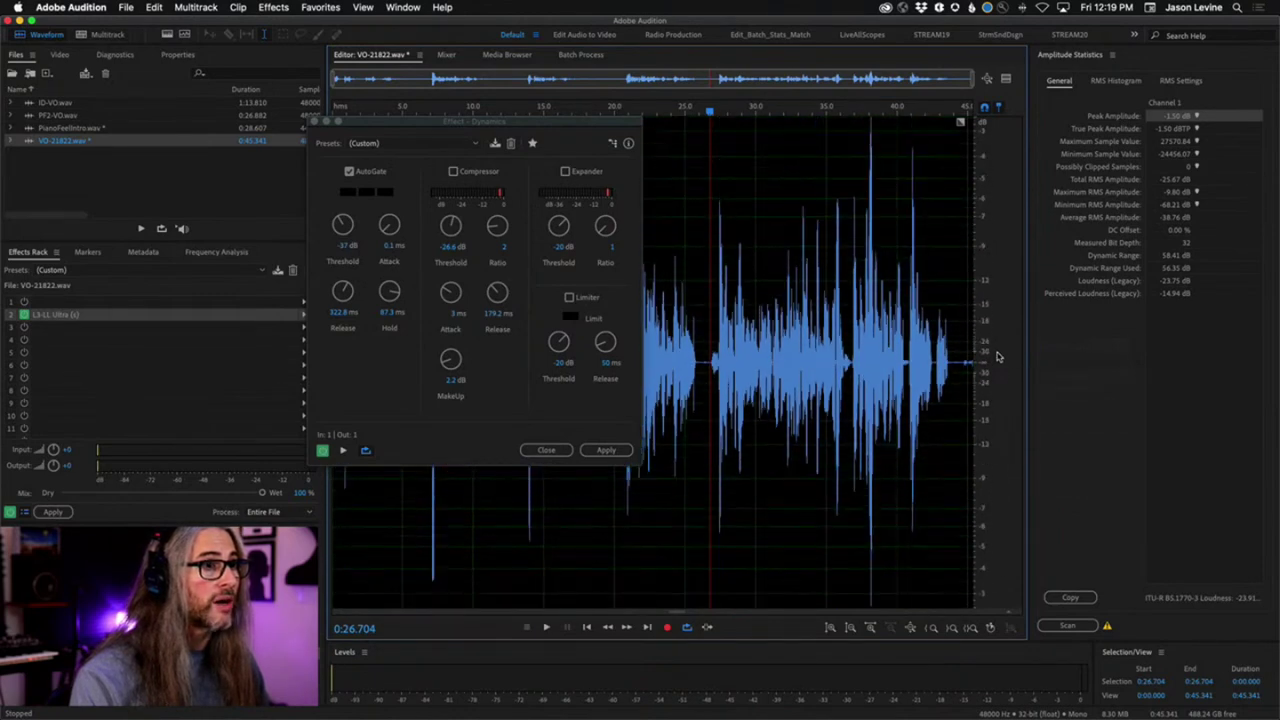
right_click(979, 444)
left_click(1000, 343)
scroll(1000, 345, "up", 6)
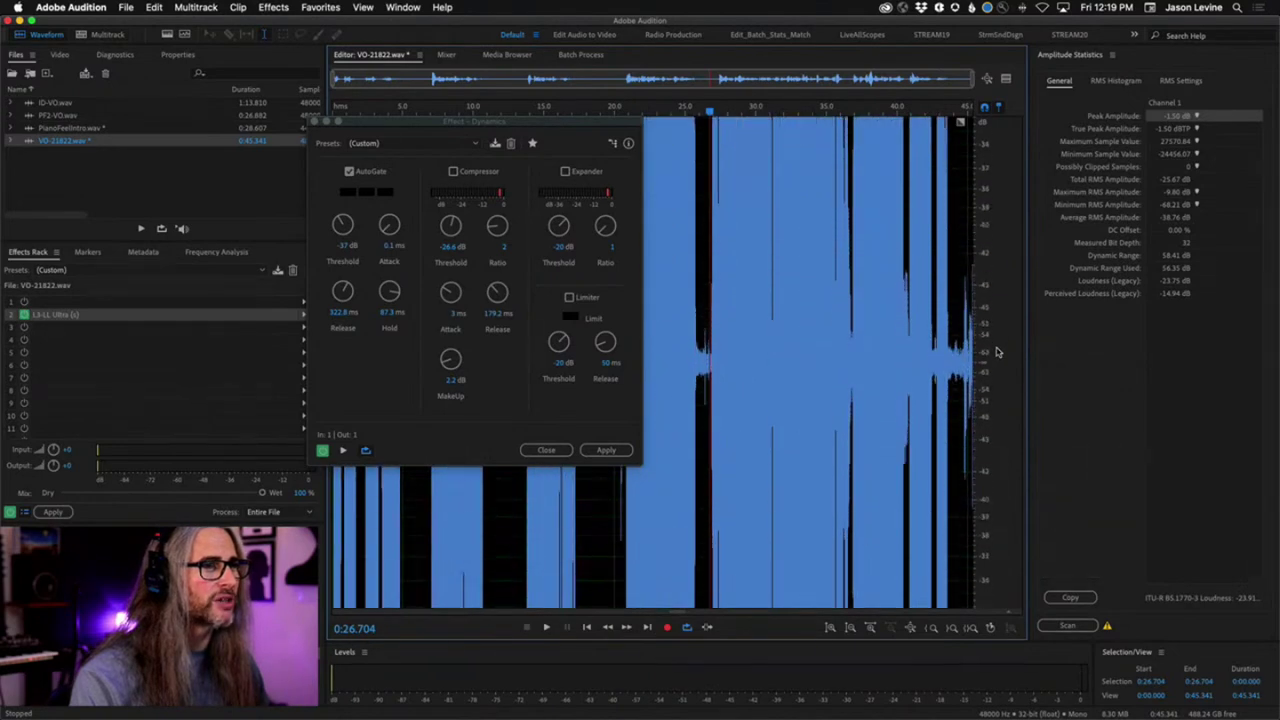
scroll(997, 352, "down", 4)
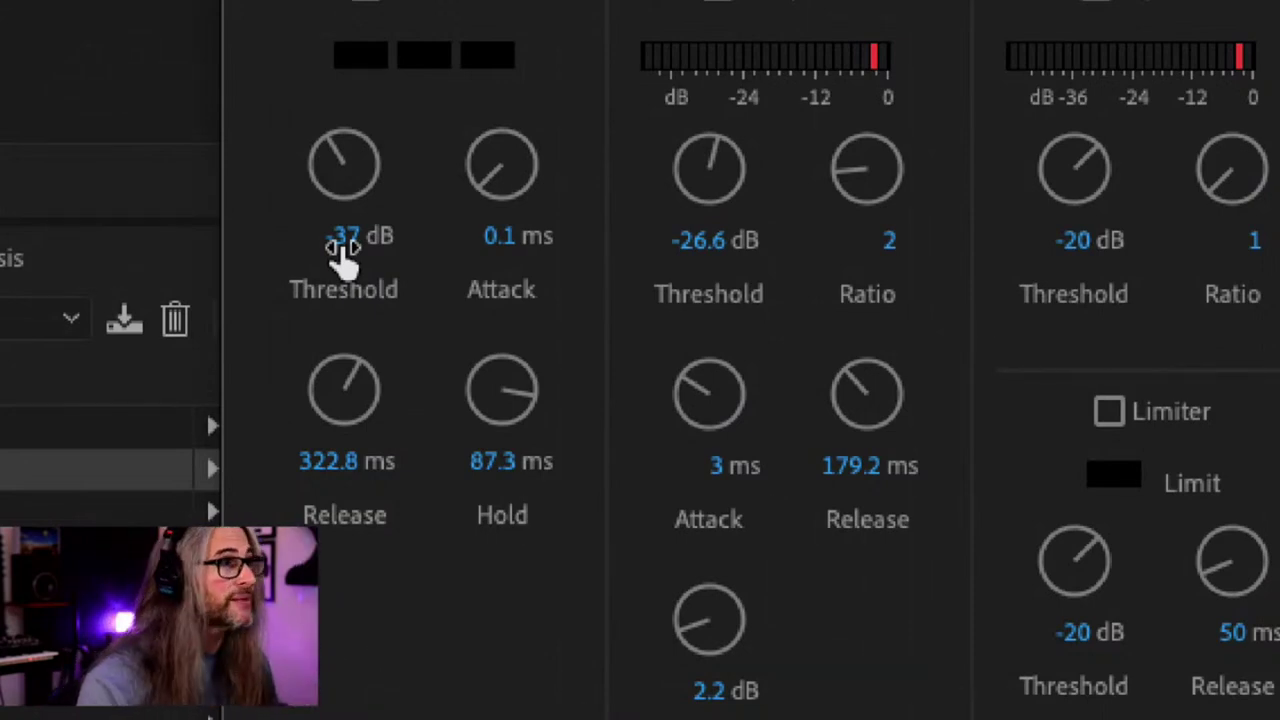
Set the AutoGate threshold to -36.5 dB.
left_click_drag(336, 190, 337, 100)
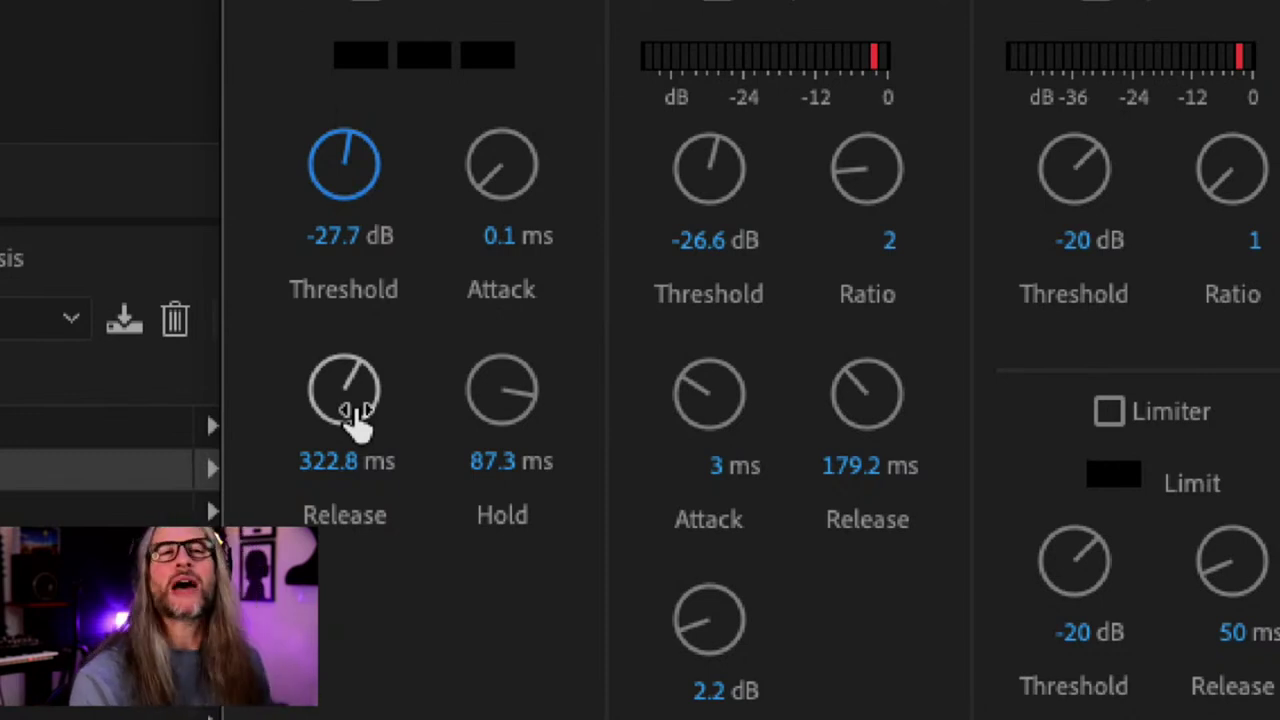
left_click_drag(336, 190, 340, 196)
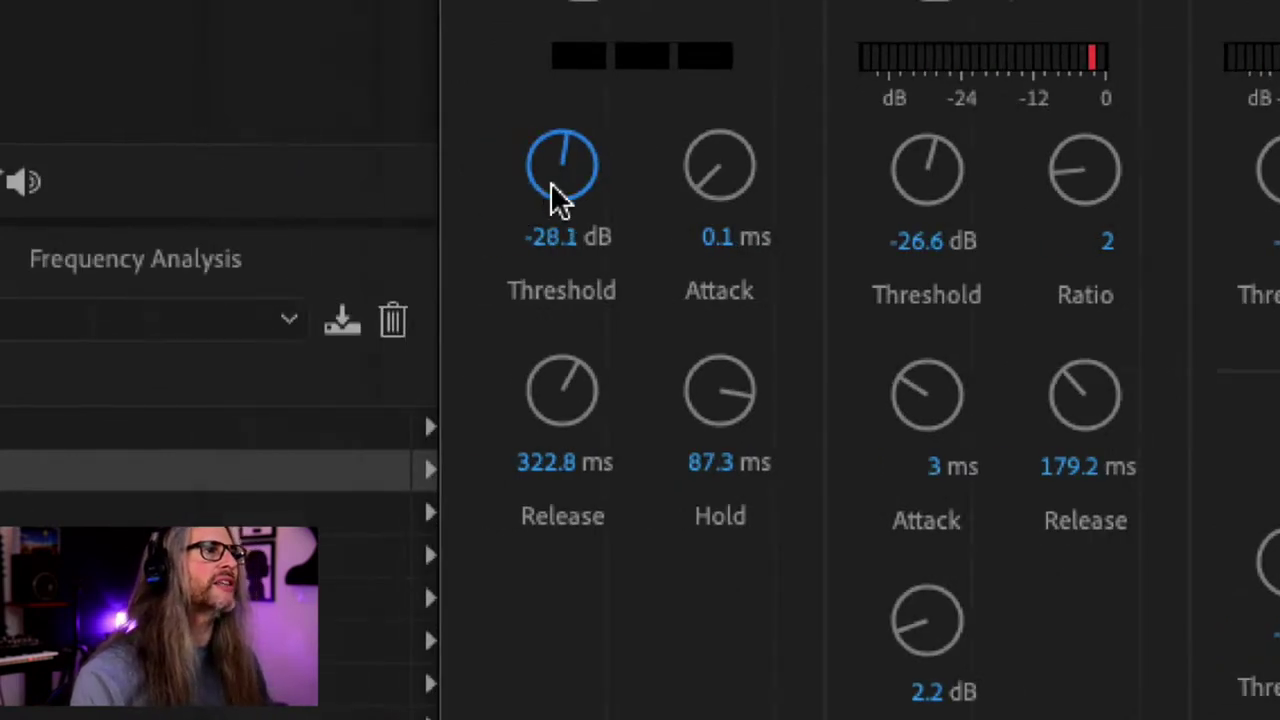
left_click_drag(560, 200, 538, 262)
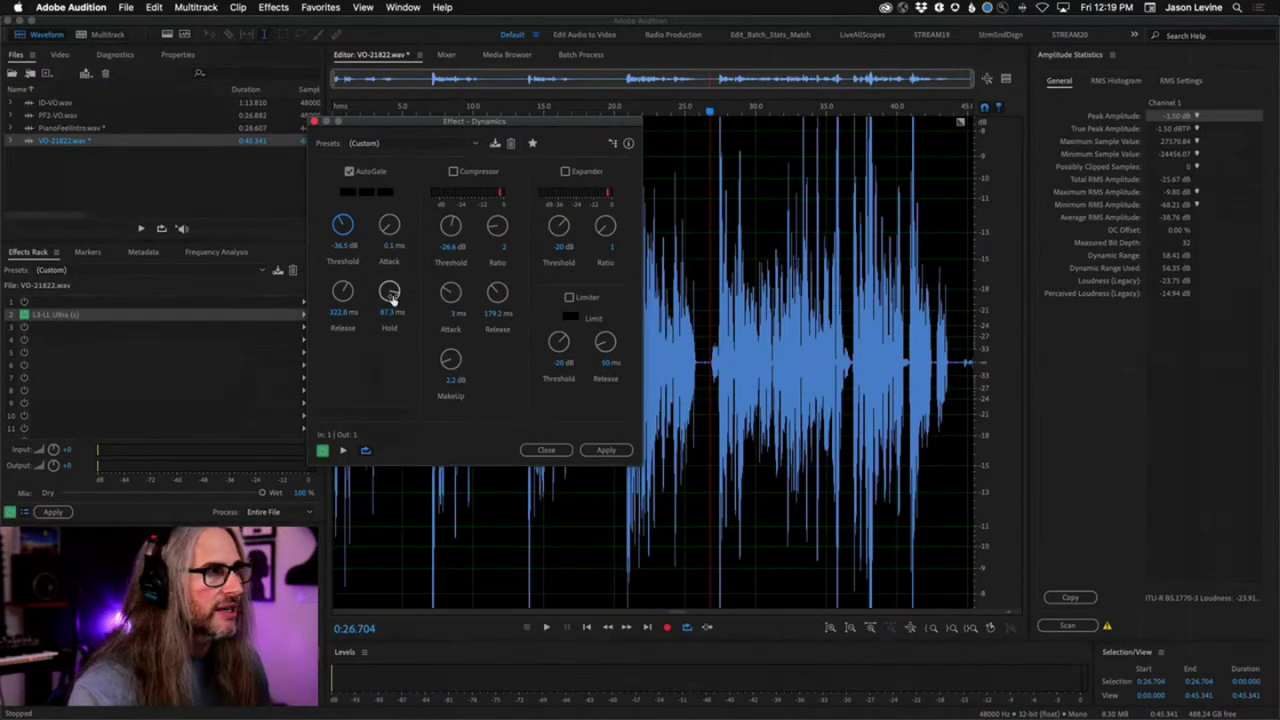
Set the AutoGate hold to 89 ms, apply Dynamics to the whole of VO-21822.wav, and clear the selection.
mouse_move(390, 292)
left_mouse_down()
mouse_move(399, 244)
mouse_move(386, 333)
mouse_move(392, 277)
left_mouse_up()
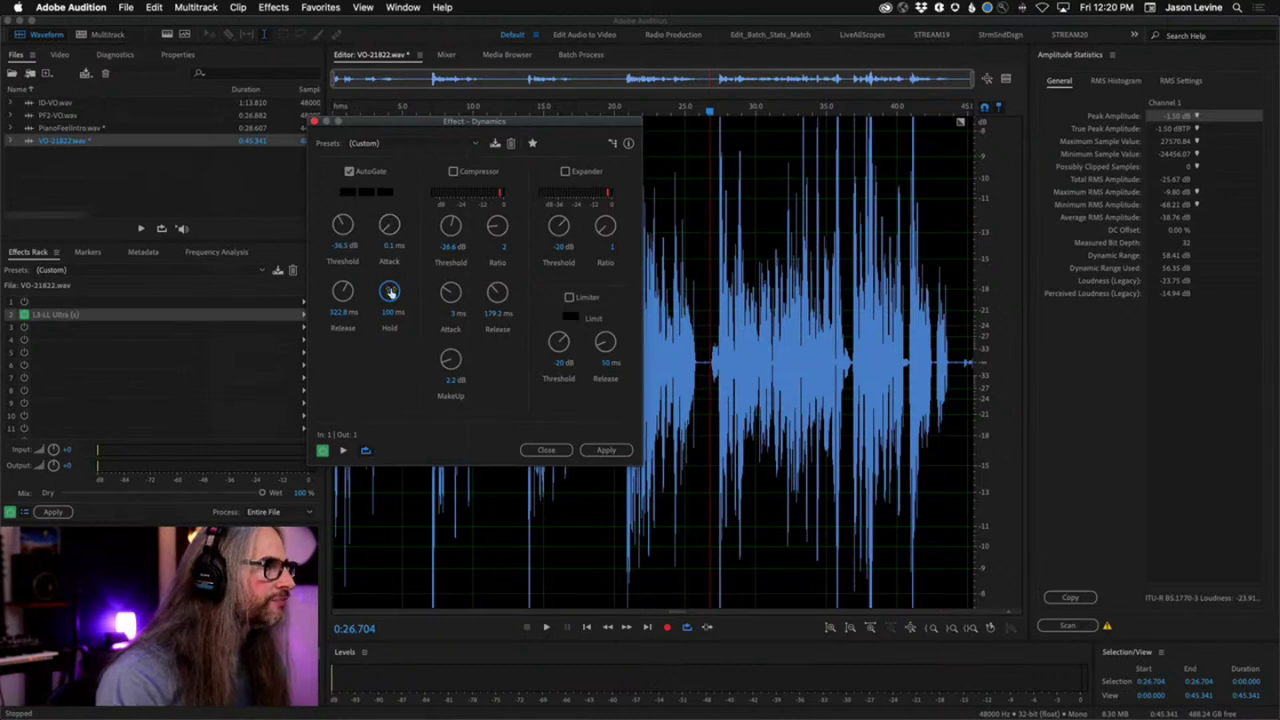
left_click_drag(389, 290, 387, 310)
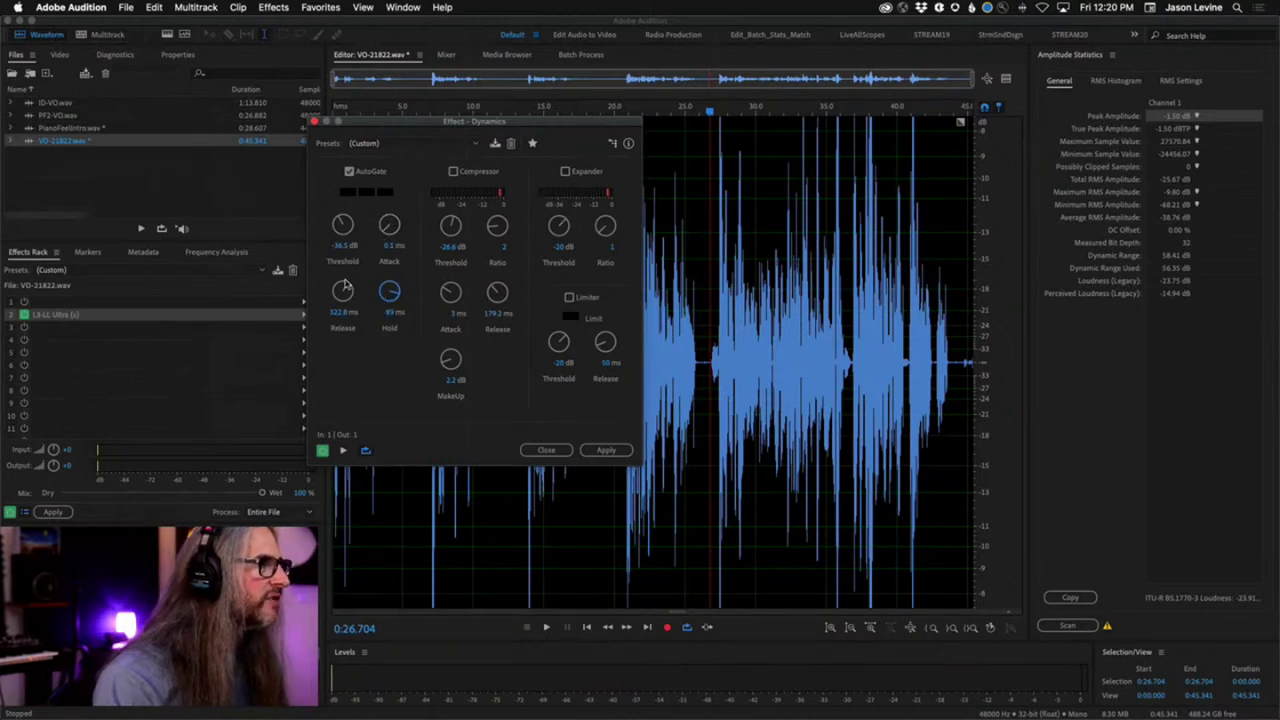
left_click(612, 450)
left_click(432, 340)
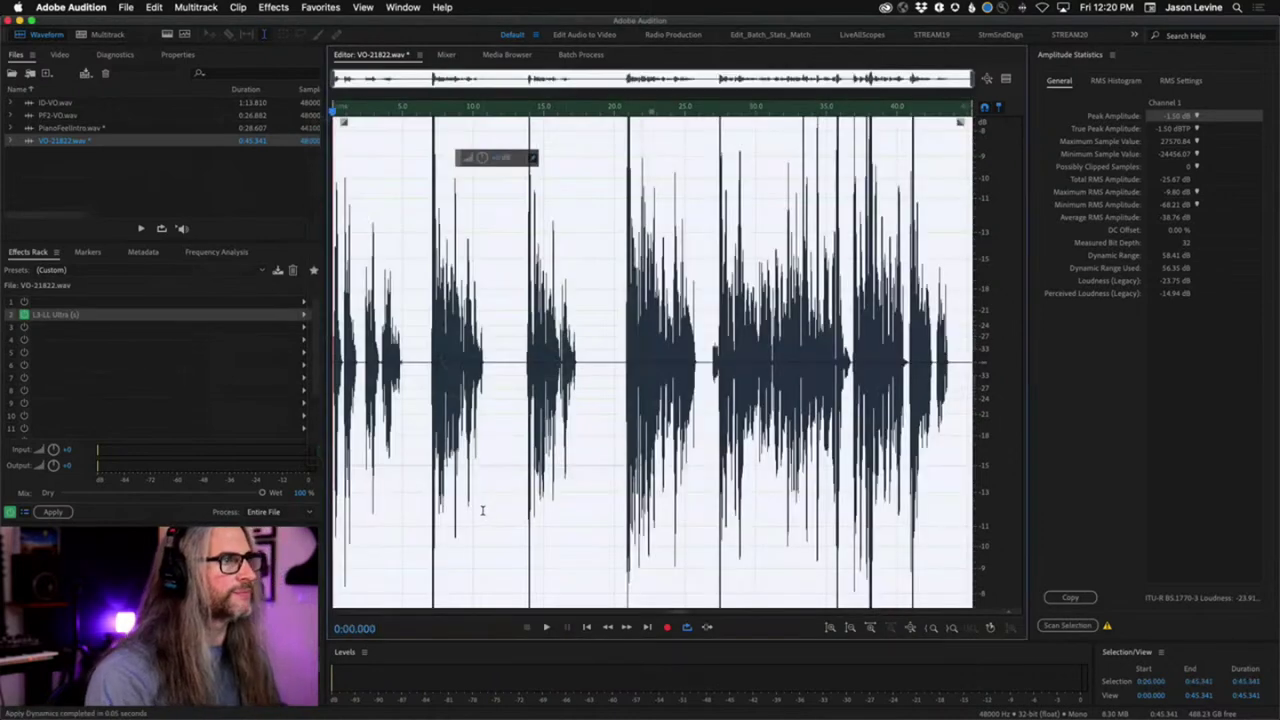
Show the spectral frequency display and examine the gaps between phrases around 6 to 23 seconds in the lower frequencies.
left_click(168, 34)
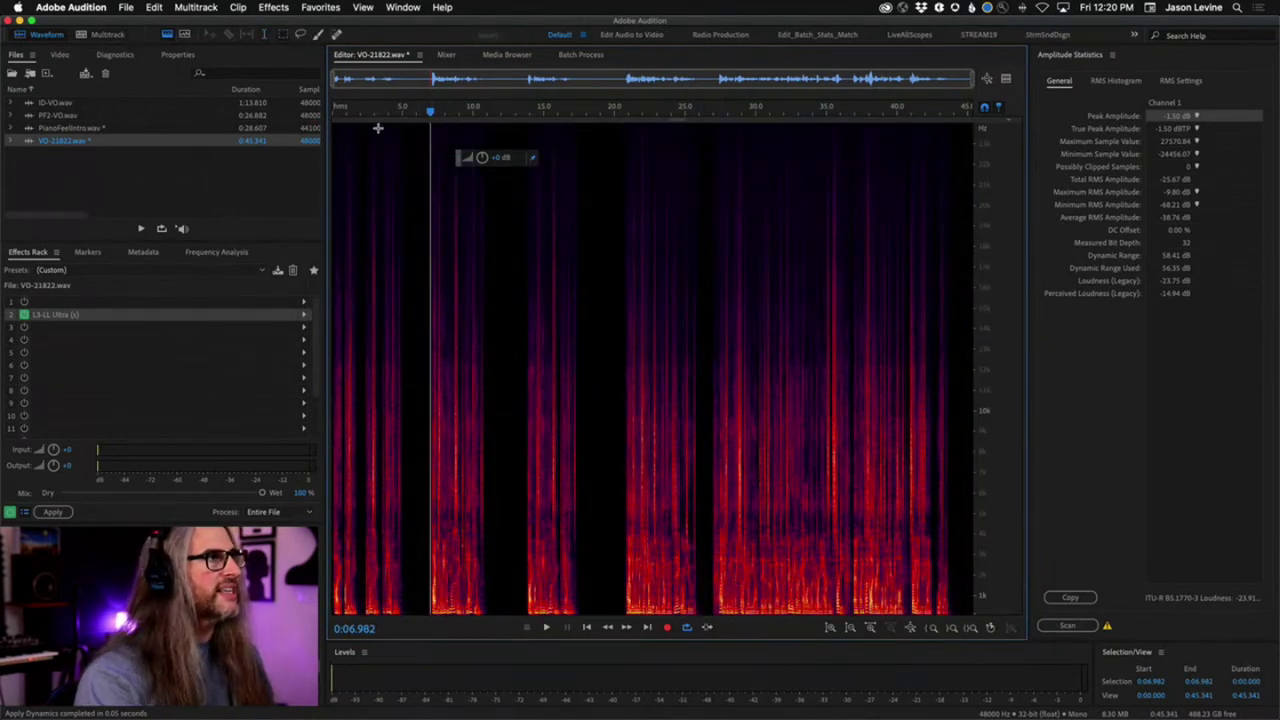
left_click_drag(428, 113, 660, 120)
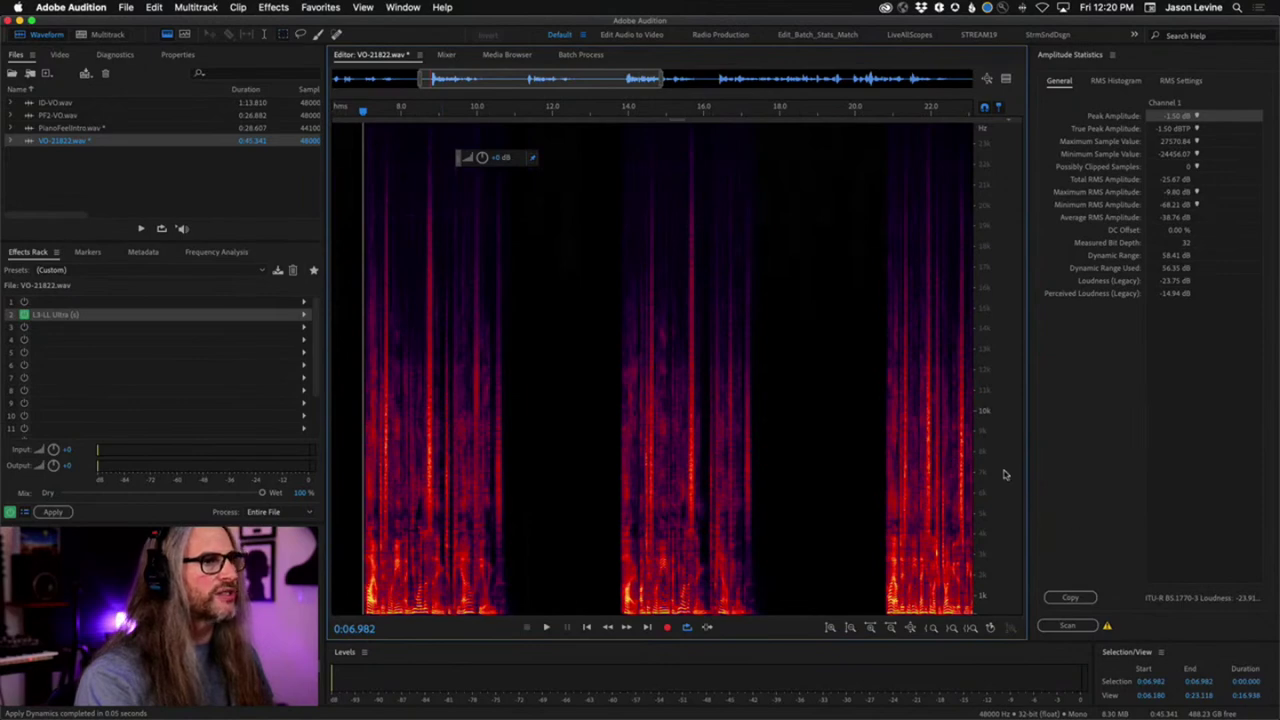
left_click_drag(988, 438, 990, 616)
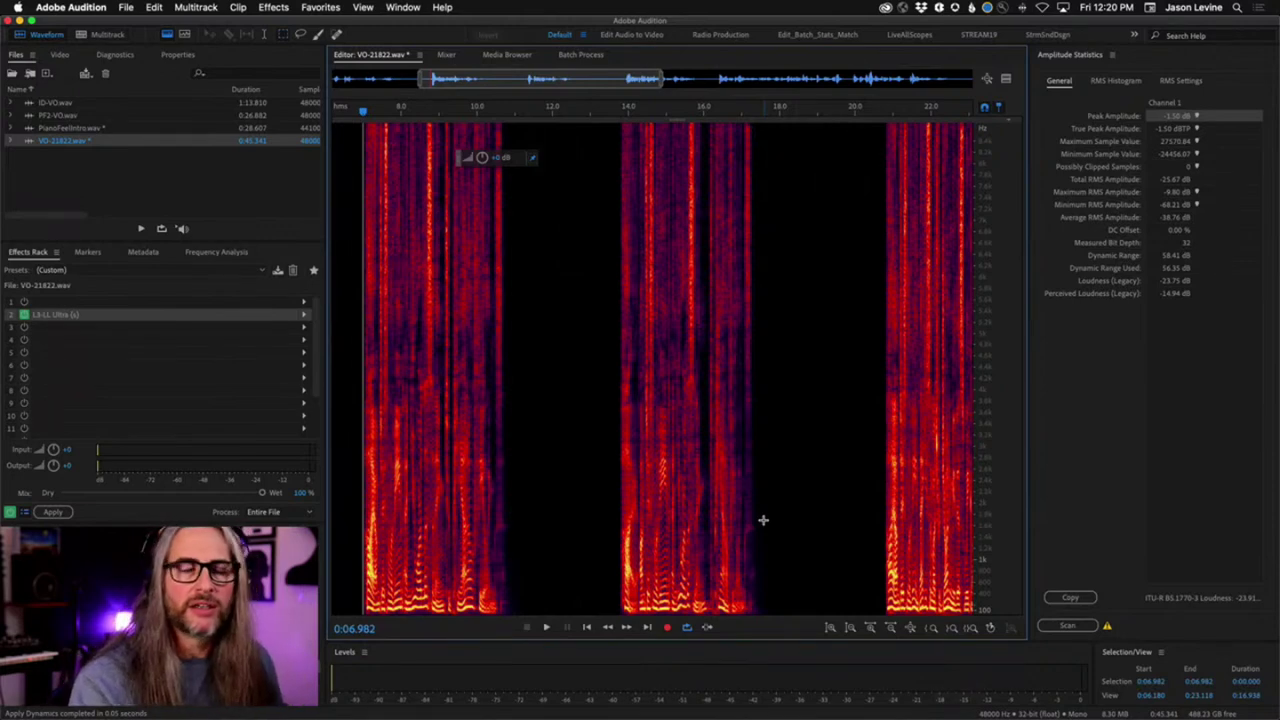
scroll(613, 113, "down", 3)
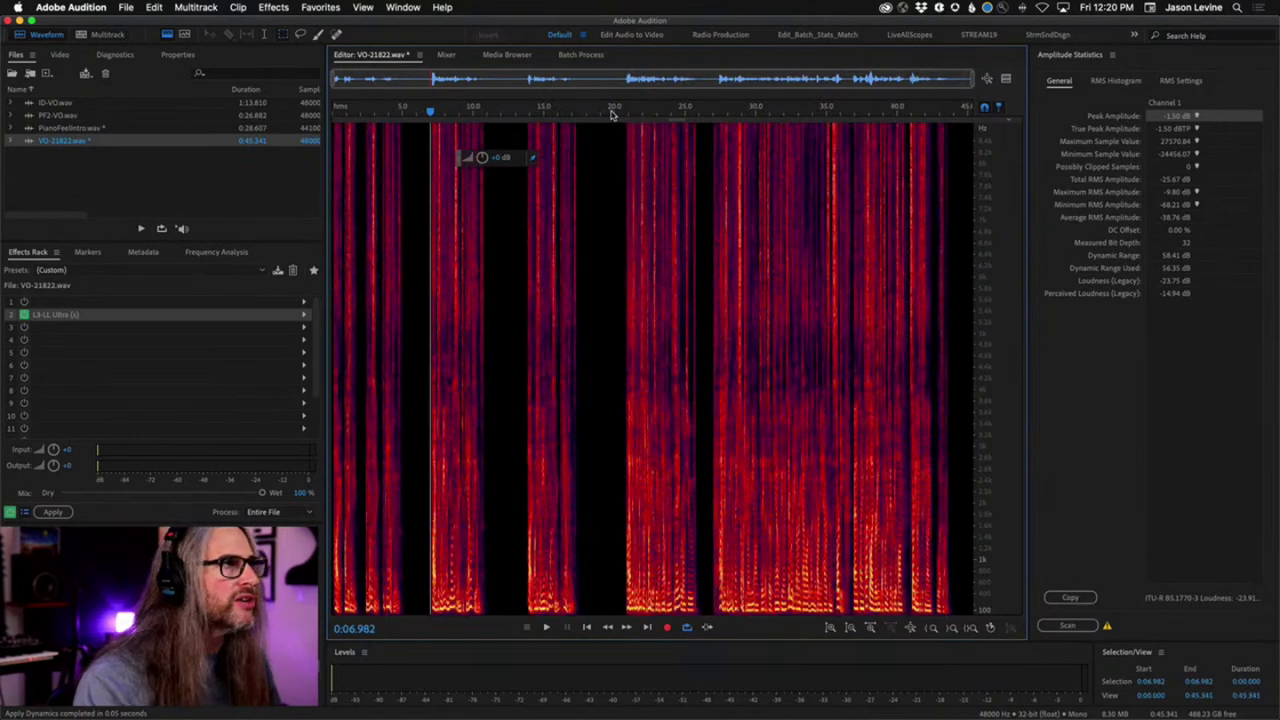
Play the gated recording from about 20.3 seconds through the breath before the phrase near 27 seconds.
left_click(617, 111)
key("space")
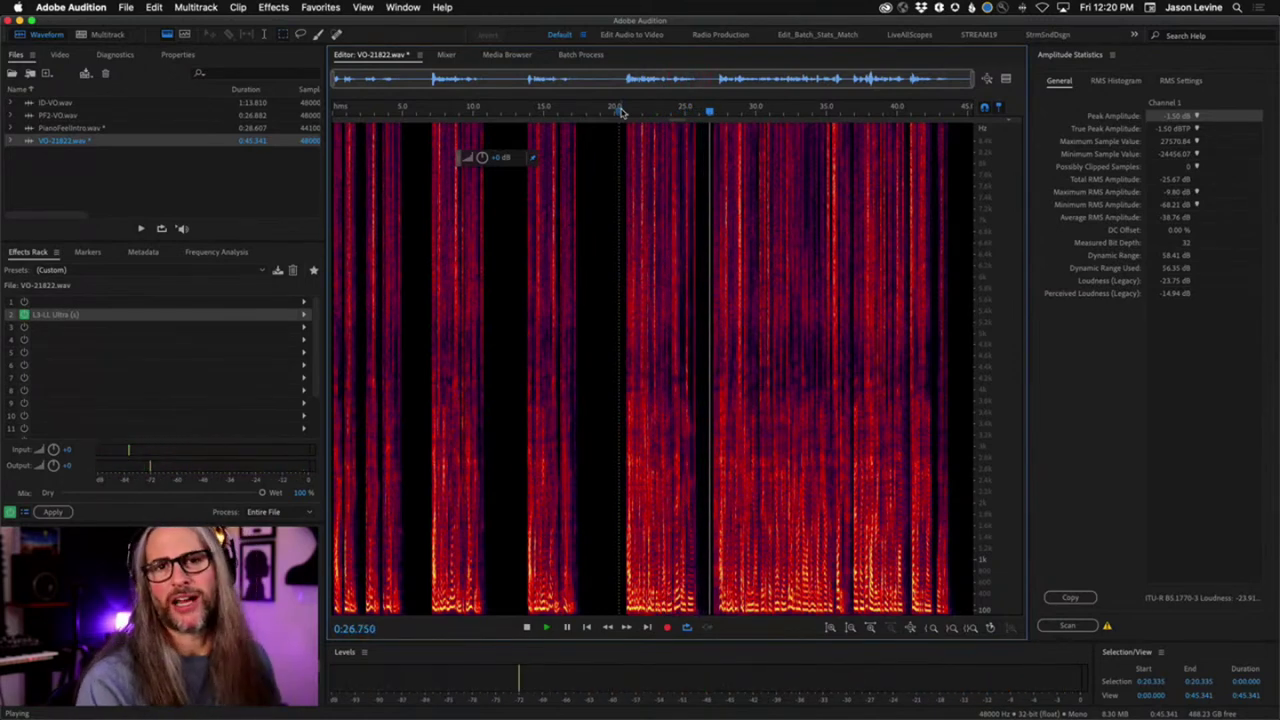
key("space")
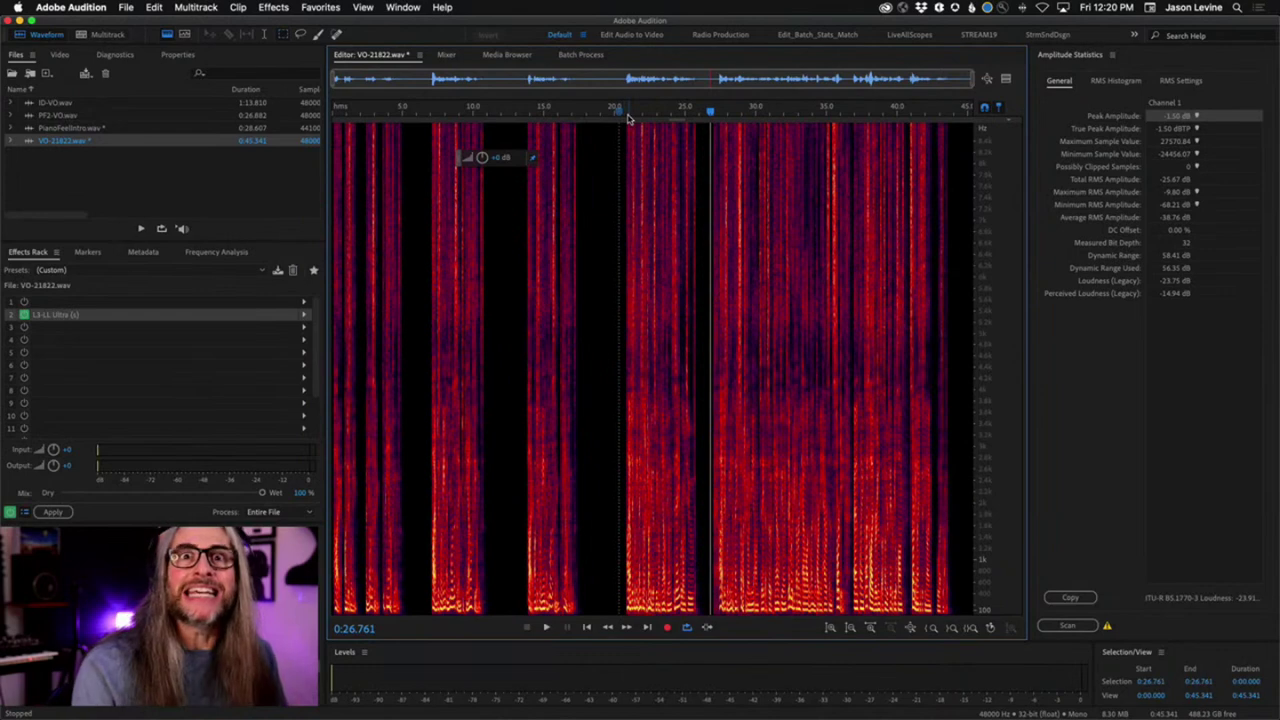
key("space")
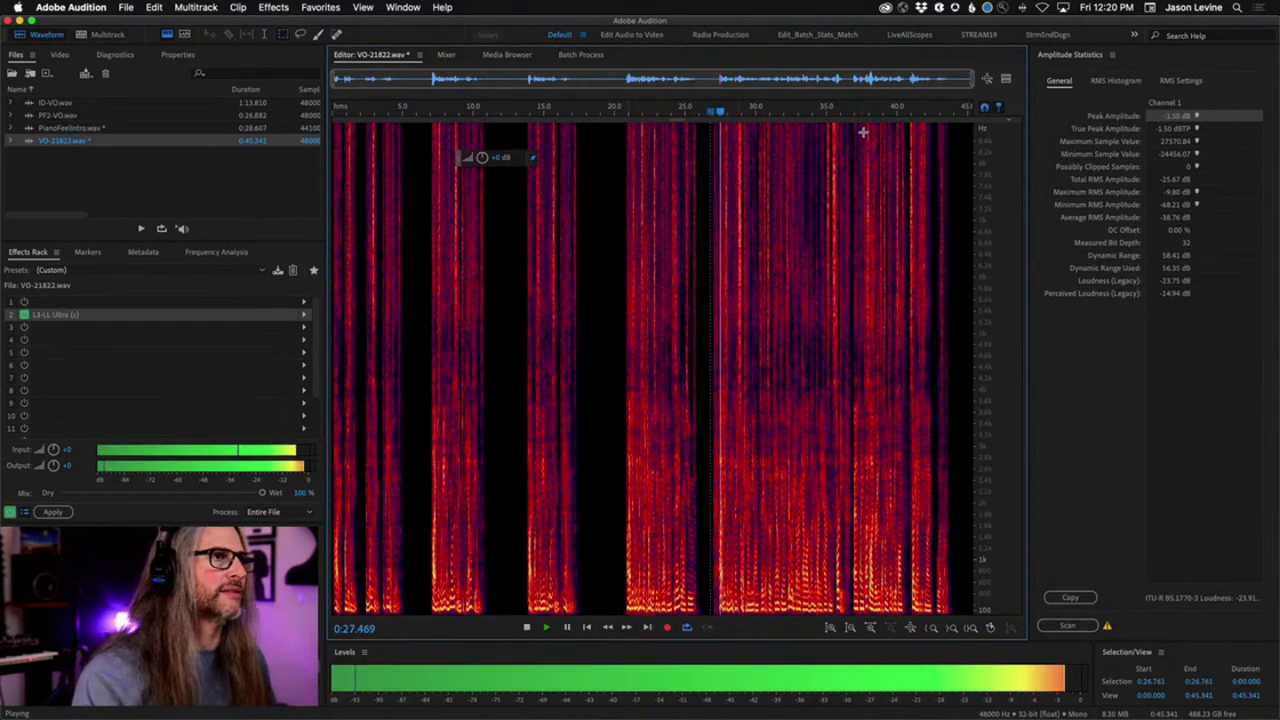
key("space")
Play the closing phrases from about 40.8 seconds, and return to the plain waveform display.
left_click(908, 113)
key("space")
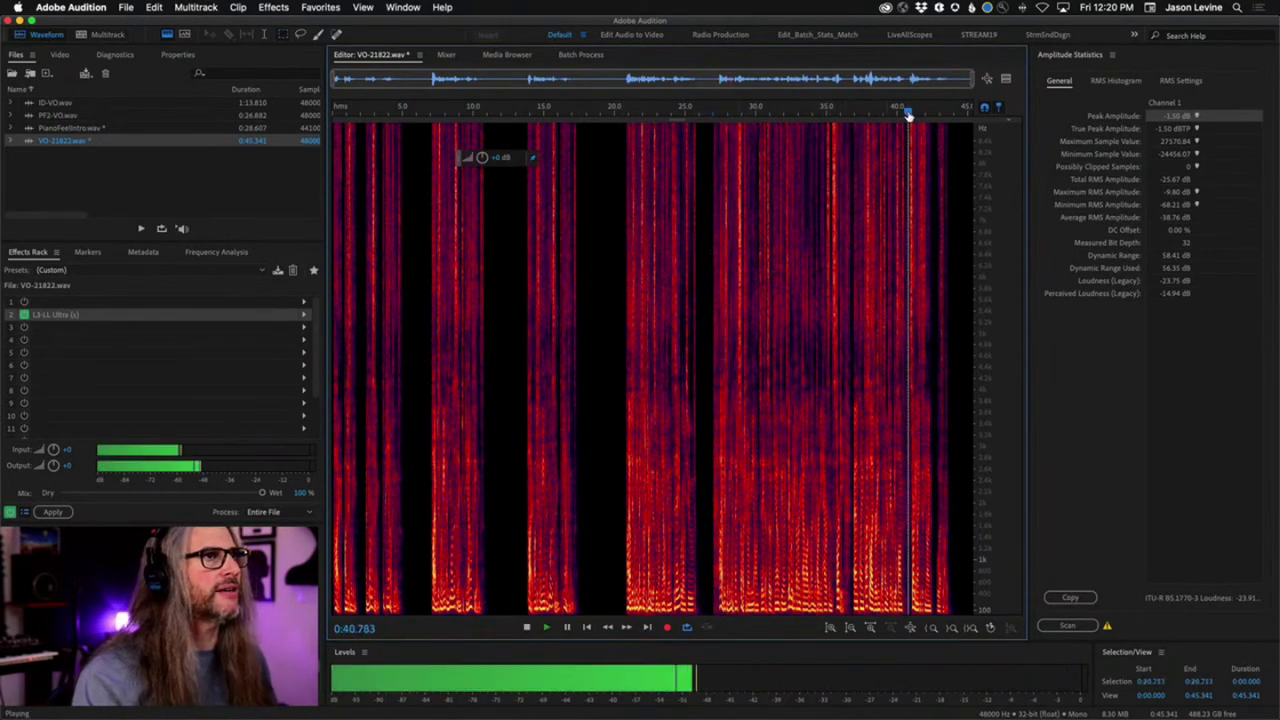
left_click(908, 113)
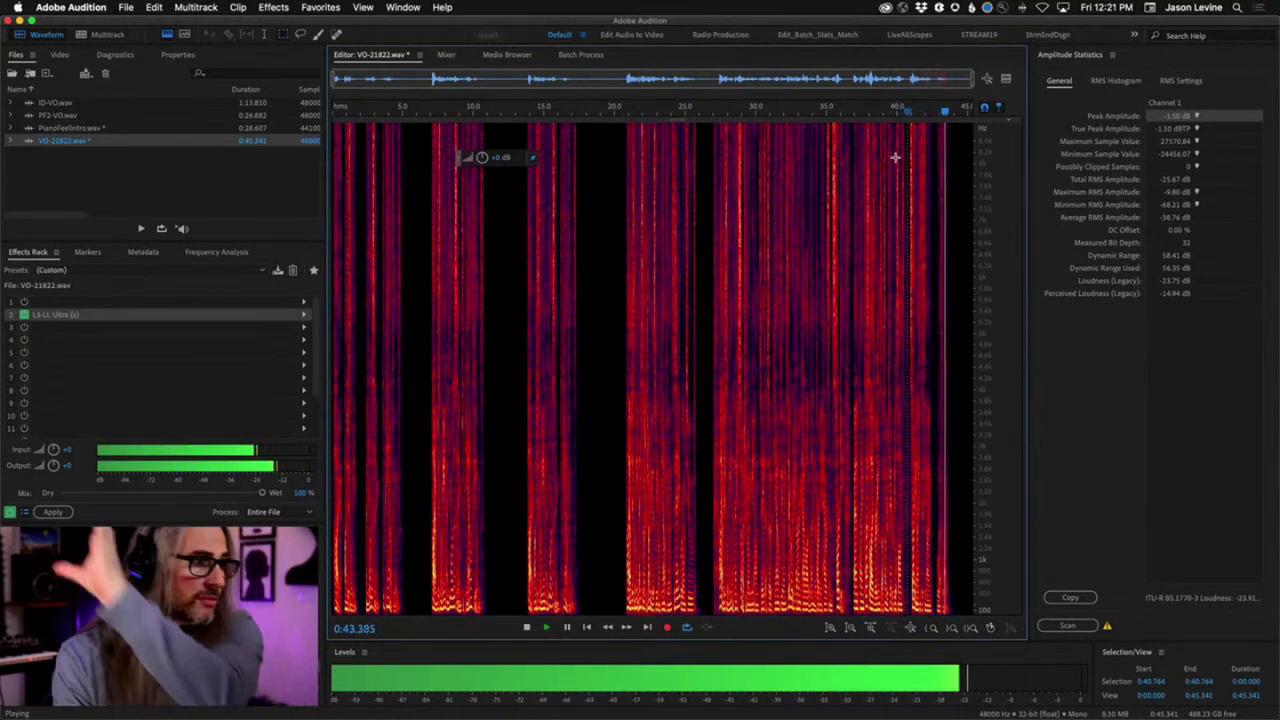
key("space")
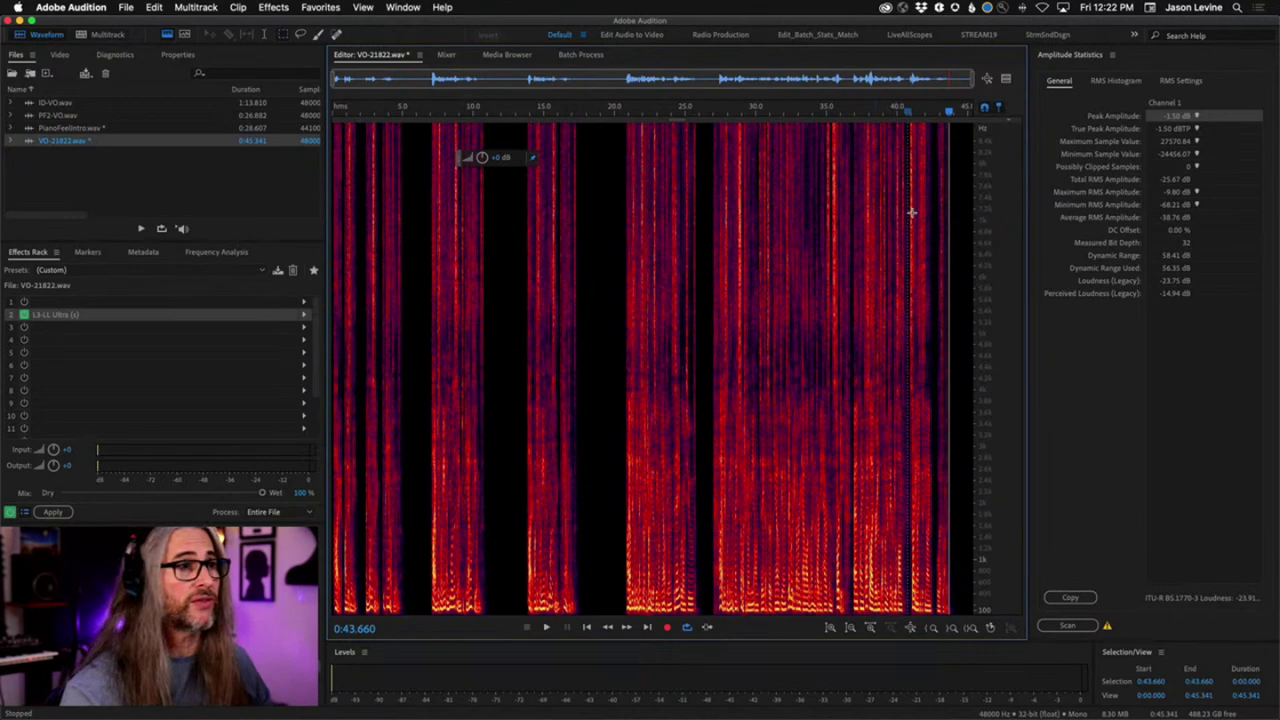
left_click(169, 35)
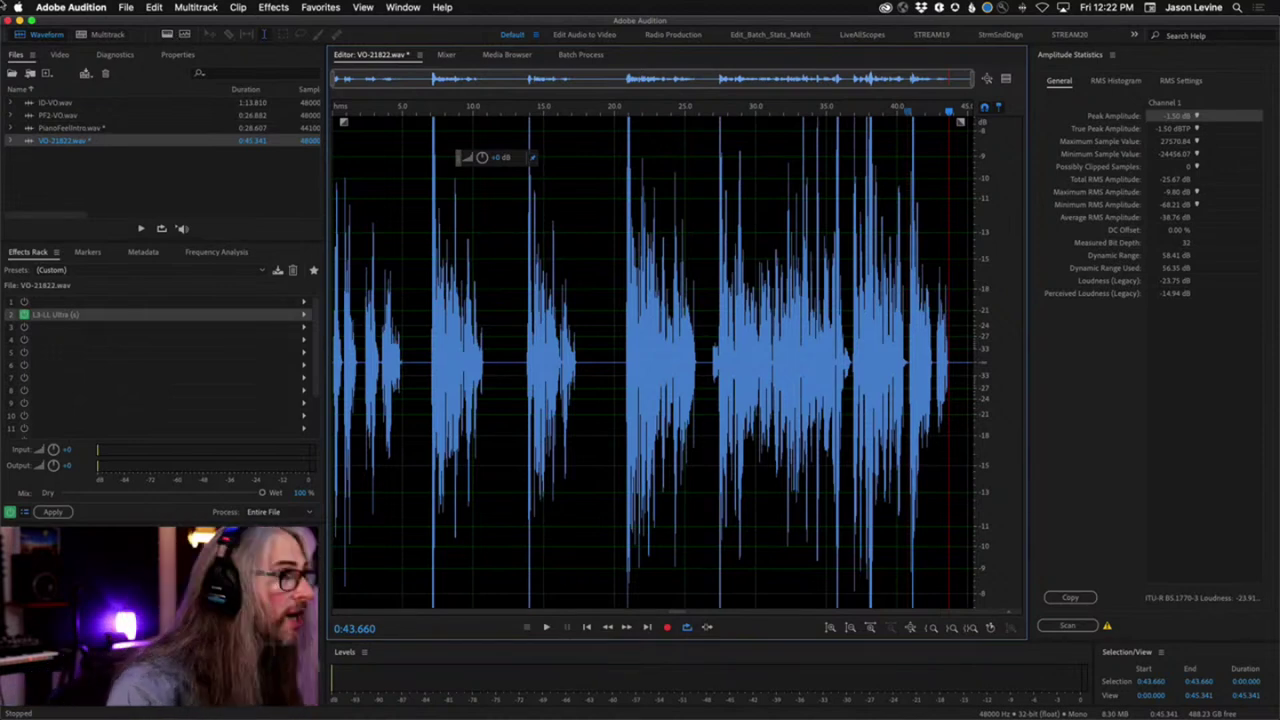
Open ID-VO.wav, raise the gain of the entire file, and place the playhead at about 2.7 seconds.
left_click(32, 104)
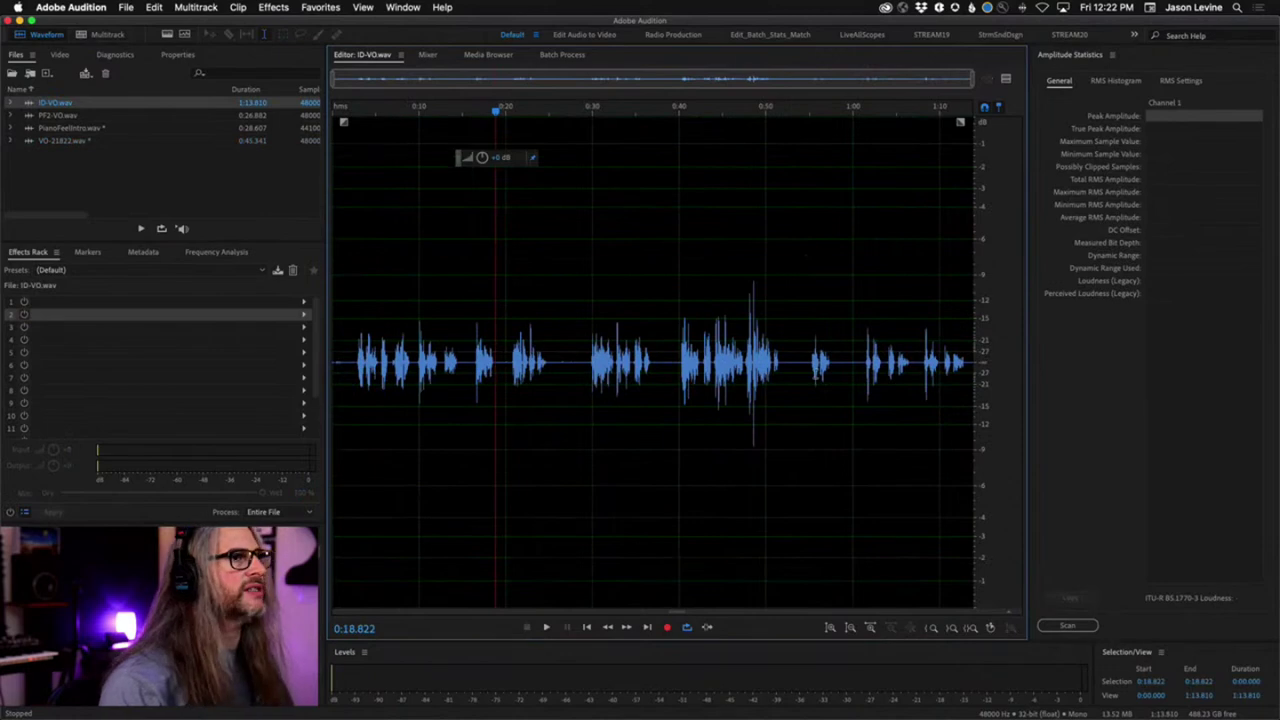
left_click(918, 366)
left_click_drag(480, 165, 520, 164)
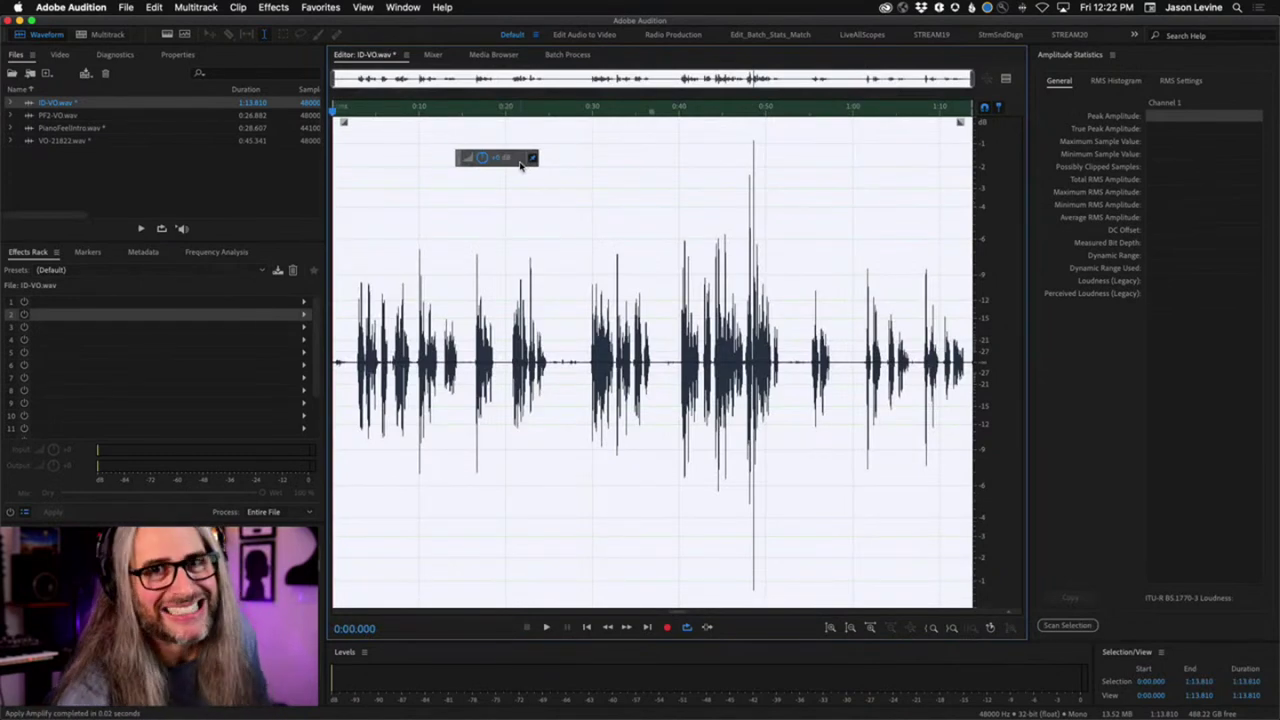
left_click(355, 356)
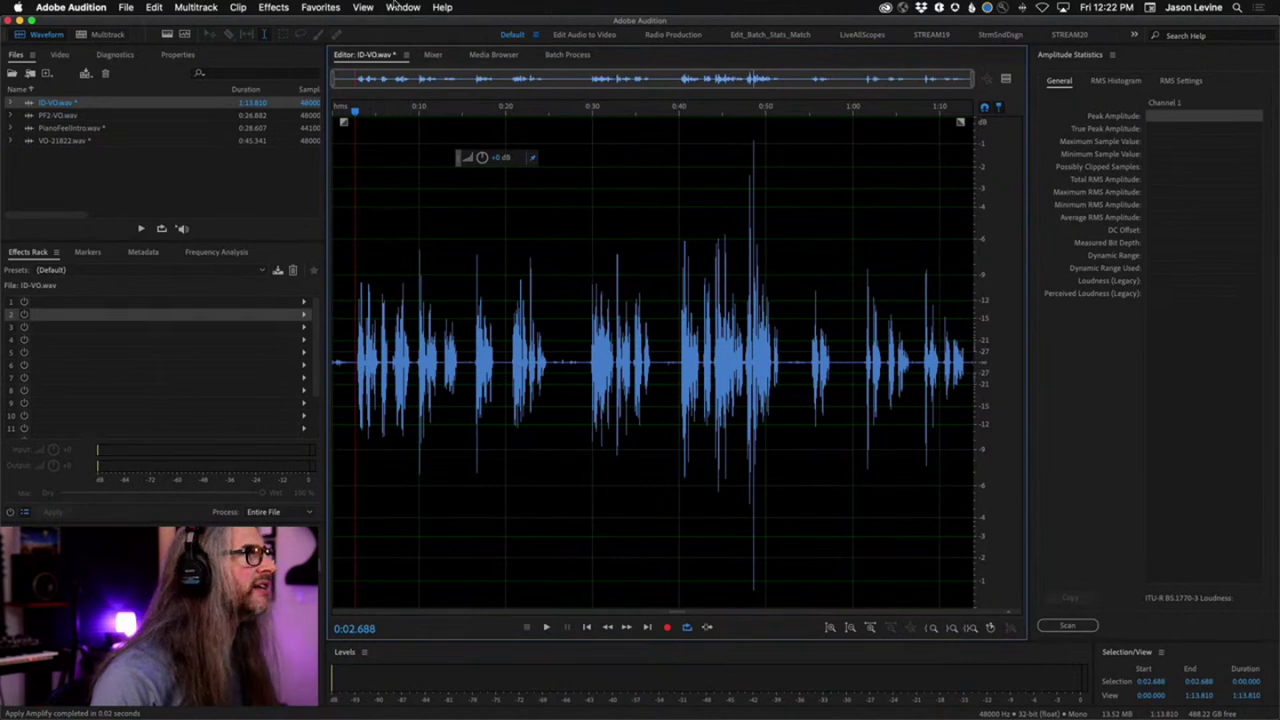
Open the Dynamics effect for ID-VO.wav and enable the Compressor alongside AutoGate.
left_click(274, 7)
mouse_move(377, 160)
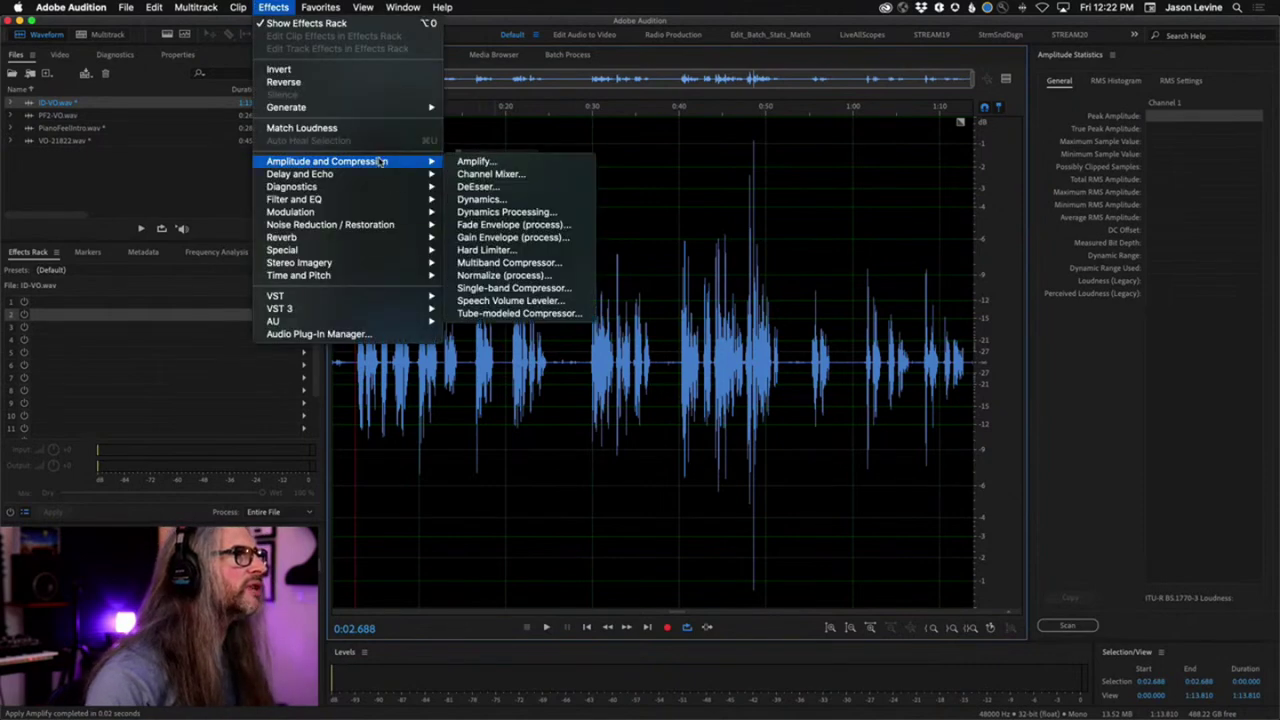
left_click(488, 200)
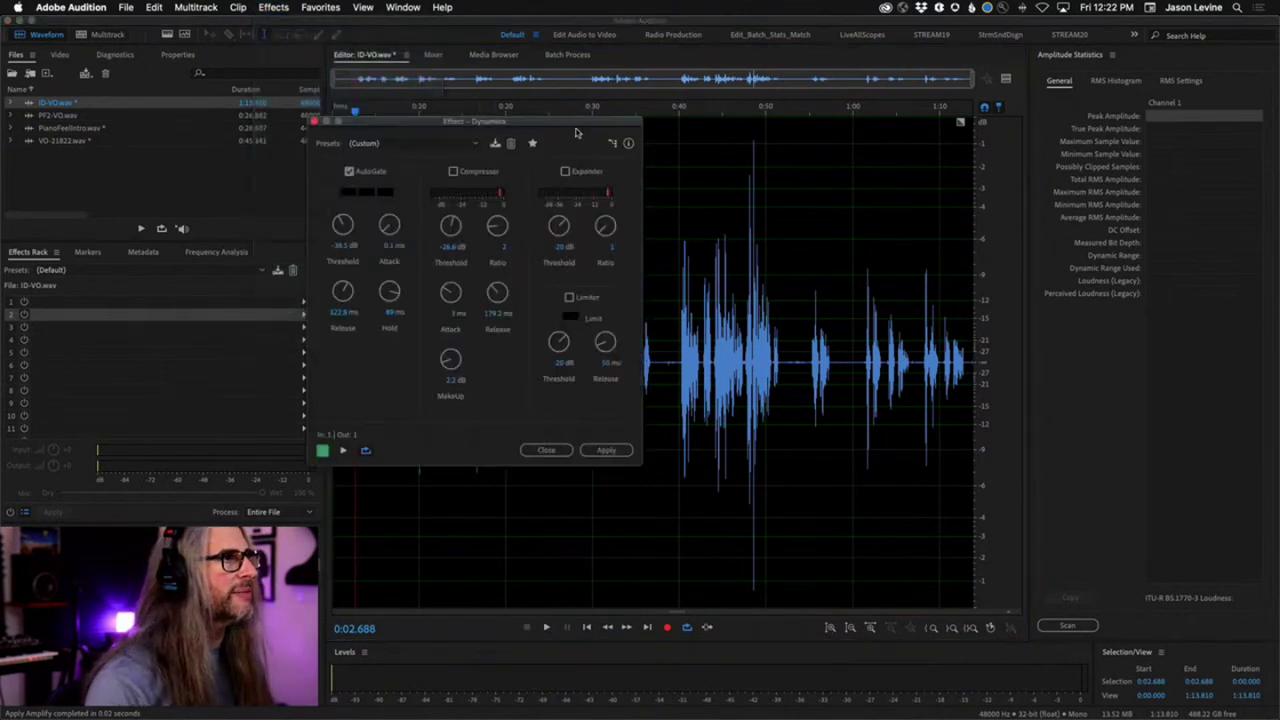
left_click_drag(574, 122, 797, 76)
left_click(692, 97)
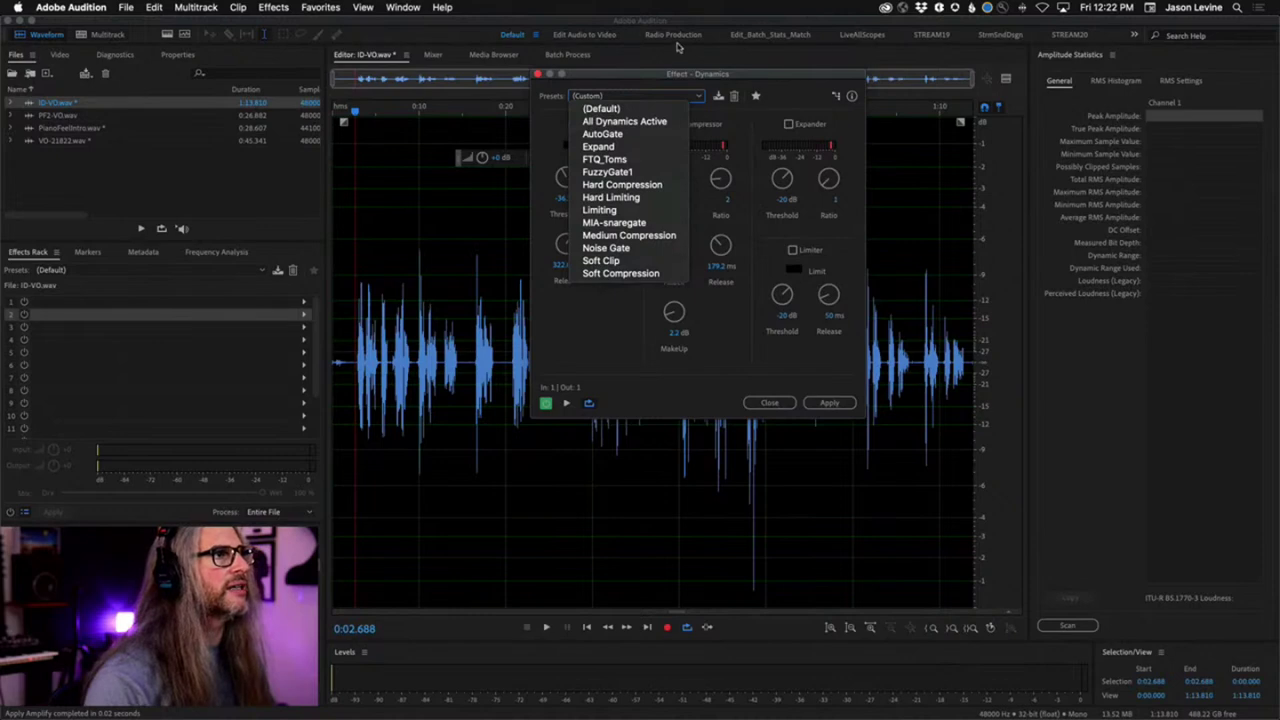
left_click(655, 96)
left_click(677, 124)
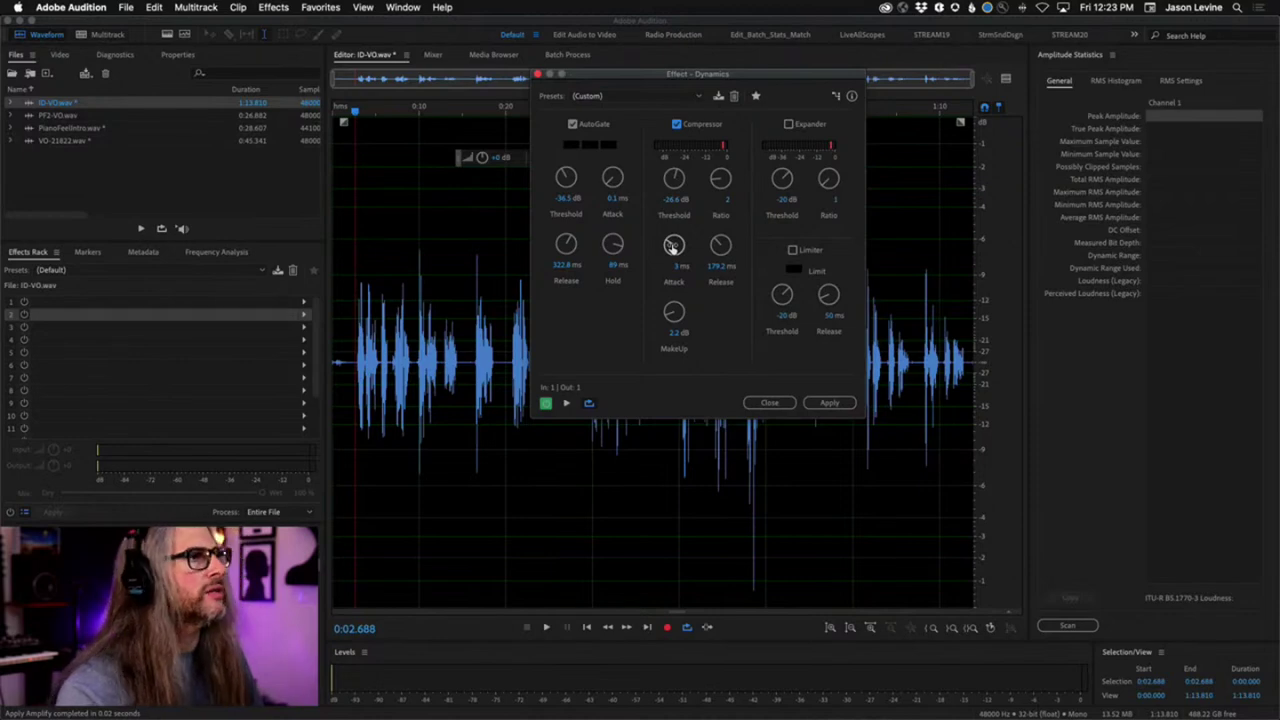
Set the compressor's attack to 3 ms and its ratio to 3.
left_click_drag(673, 247, 672, 190)
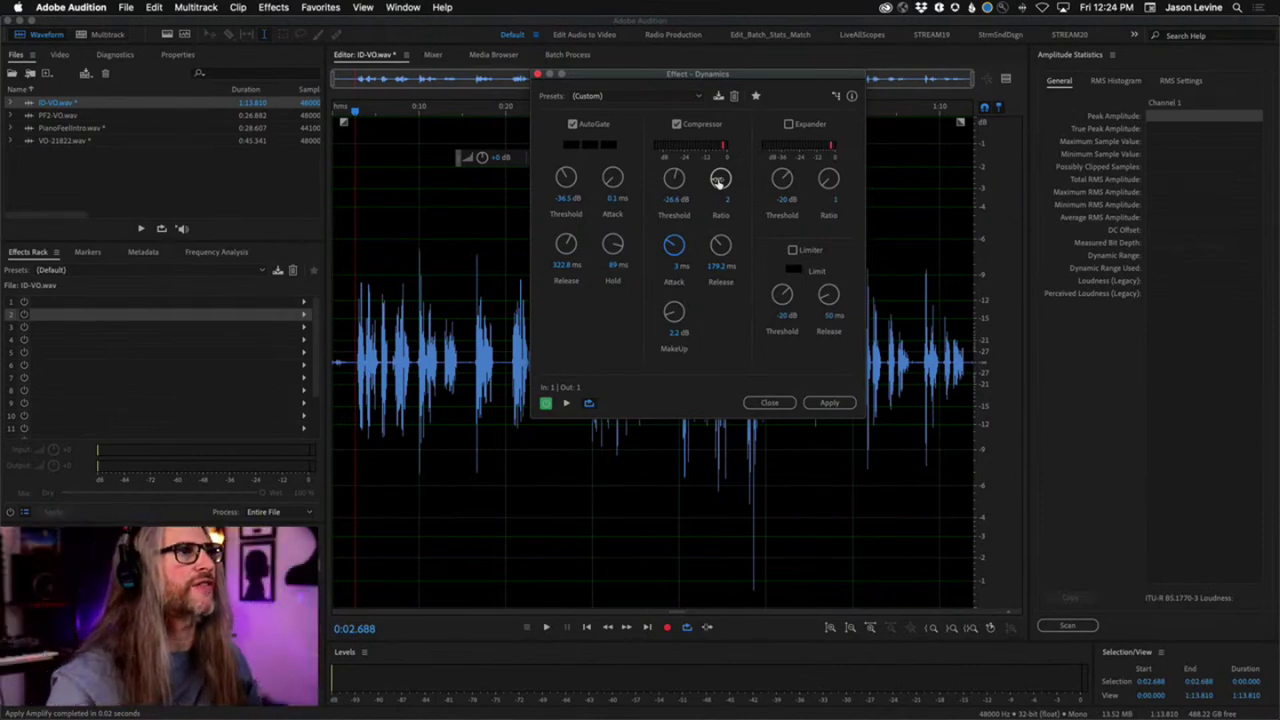
left_click(719, 179)
left_click_drag(719, 179, 722, 155)
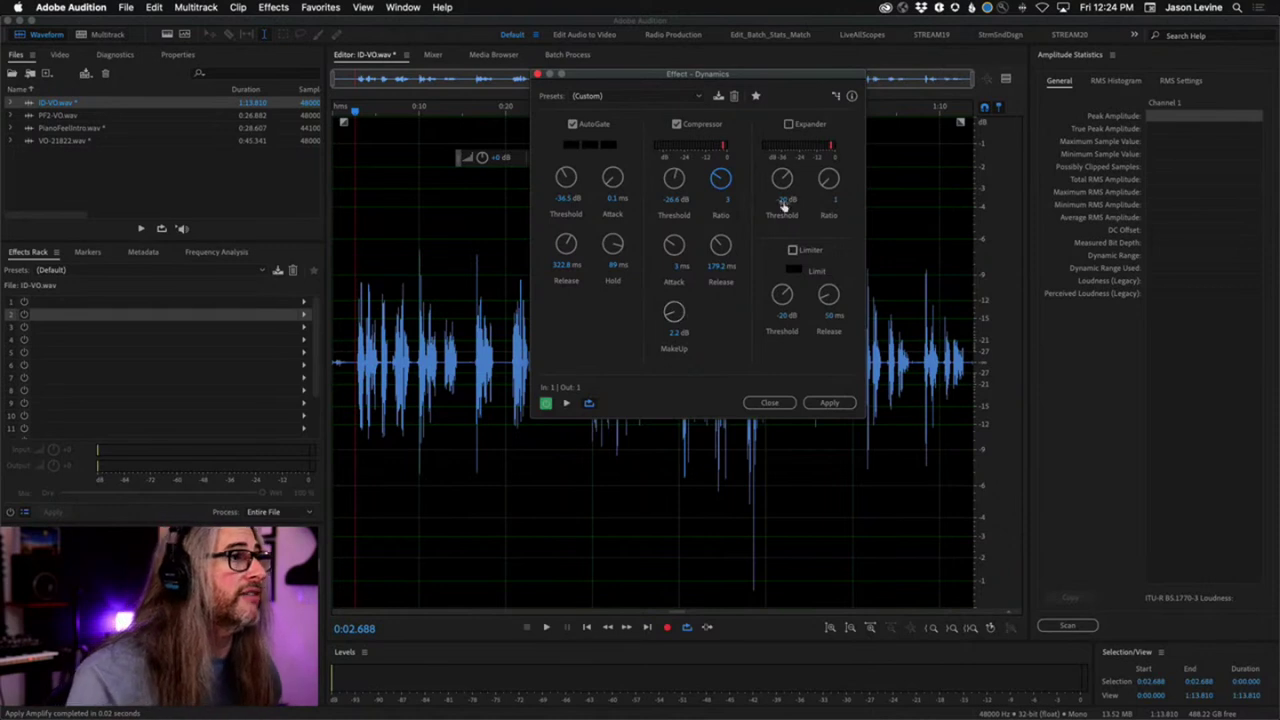
Move the Dynamics window clear of the opening phrases, and set the compressor threshold to -18.9 dB while previewing.
left_click_drag(644, 73, 836, 200)
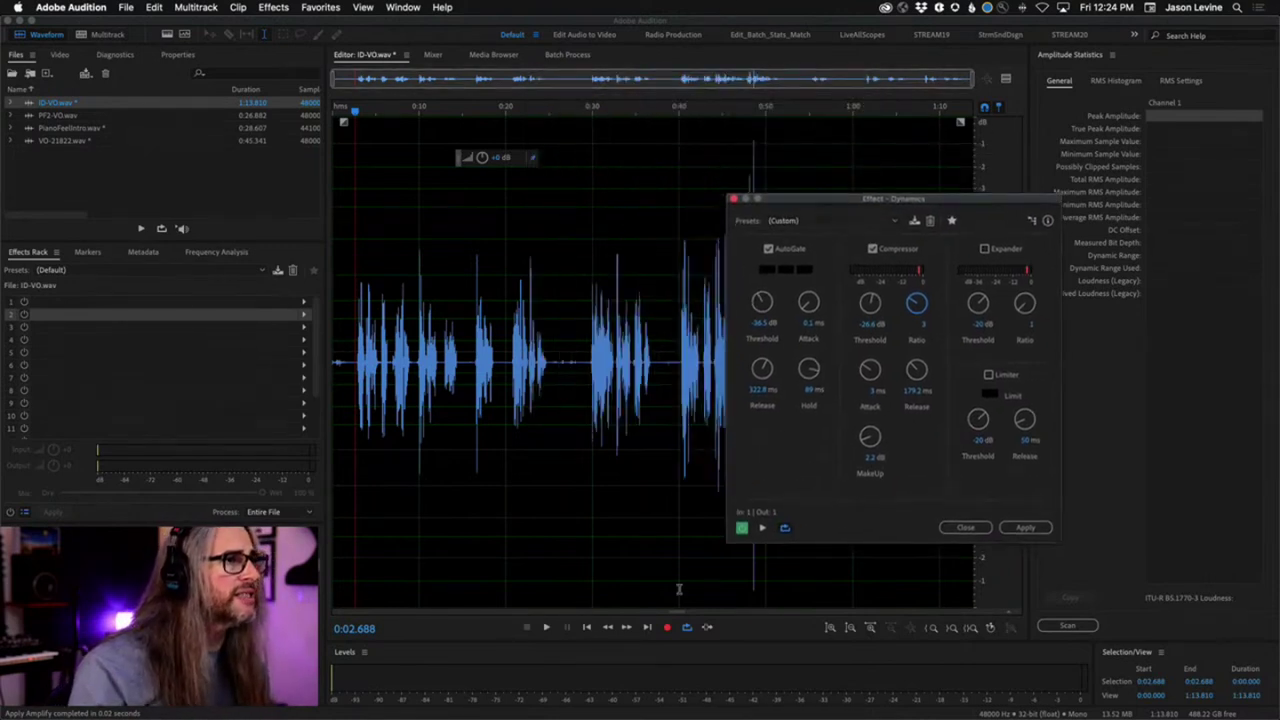
left_click(763, 528)
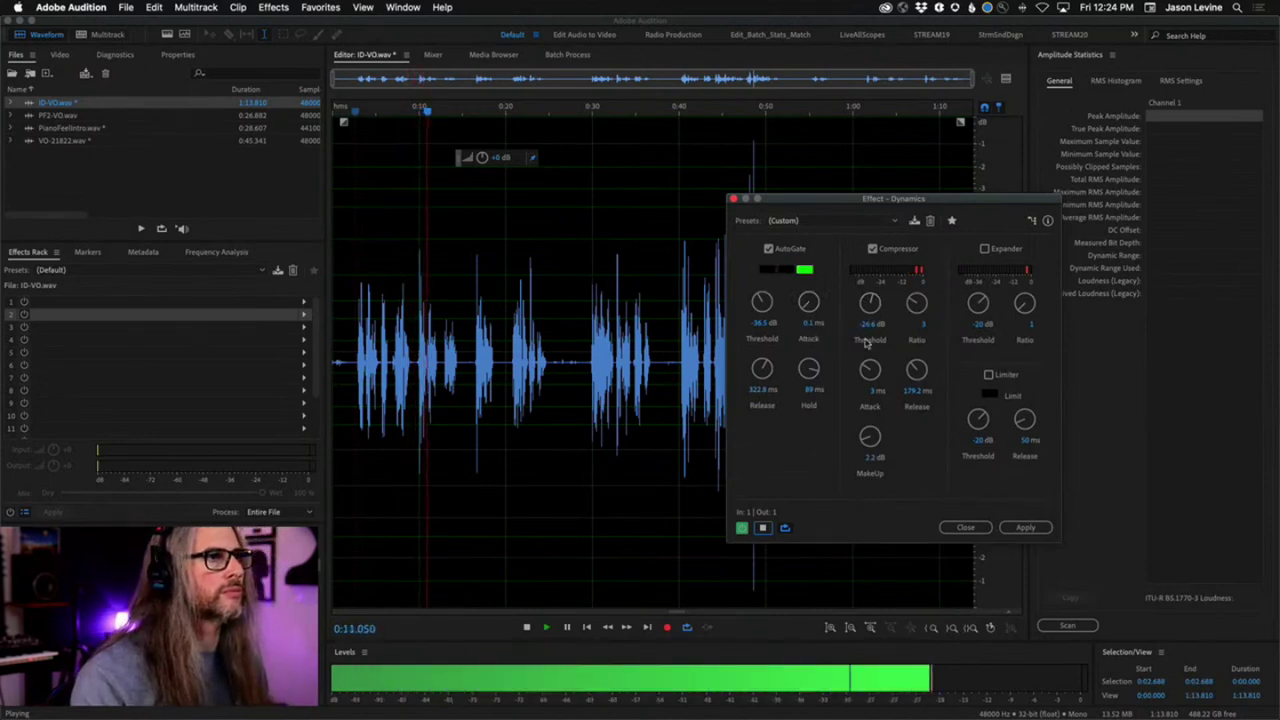
mouse_move(869, 302)
left_mouse_down()
mouse_move(869, 320)
mouse_move(870, 292)
left_mouse_up()
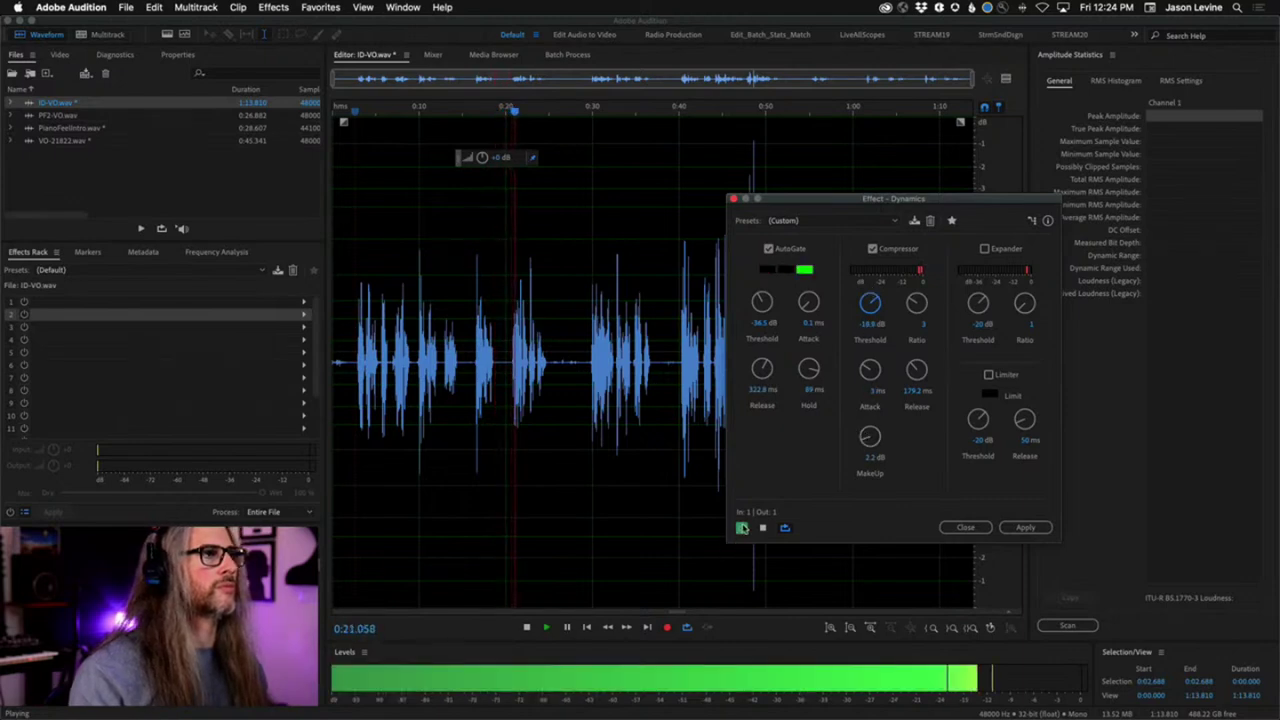
Set the compressor's MakeUp gain to 1.1 dB while previewing, and stop playback with the Dynamics effect bypassed.
left_click_drag(869, 434, 870, 443)
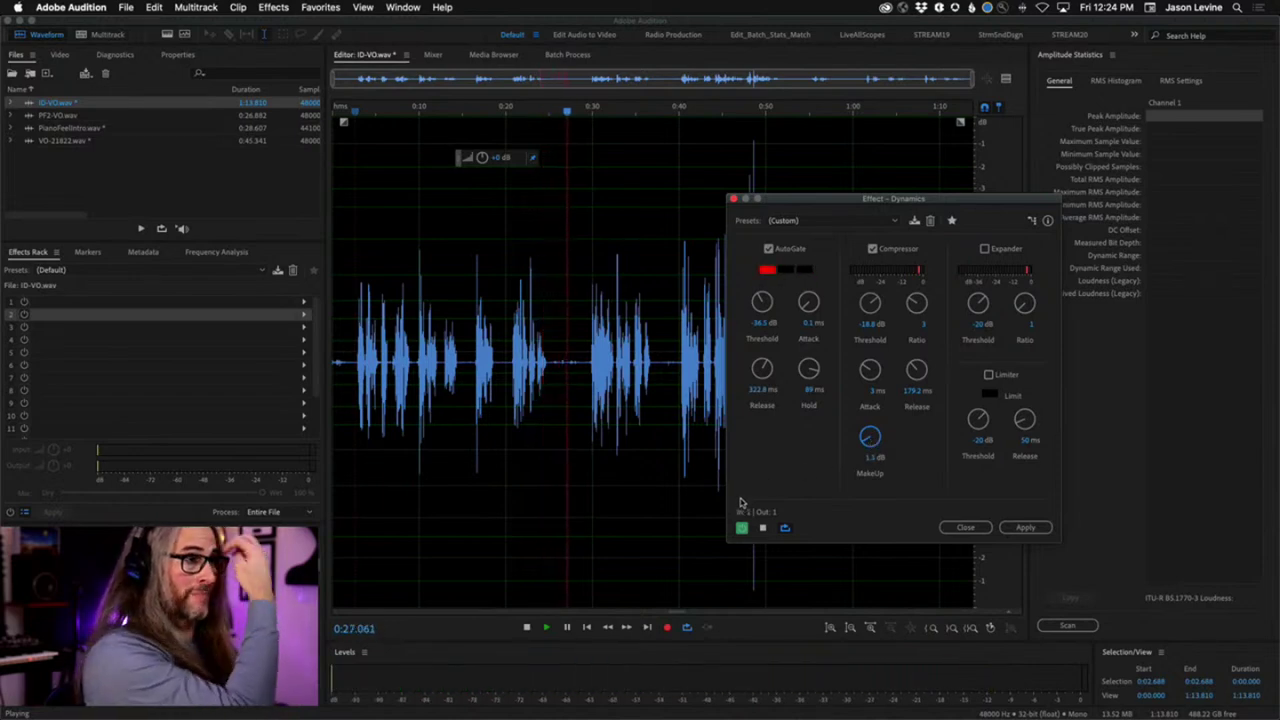
key("space")
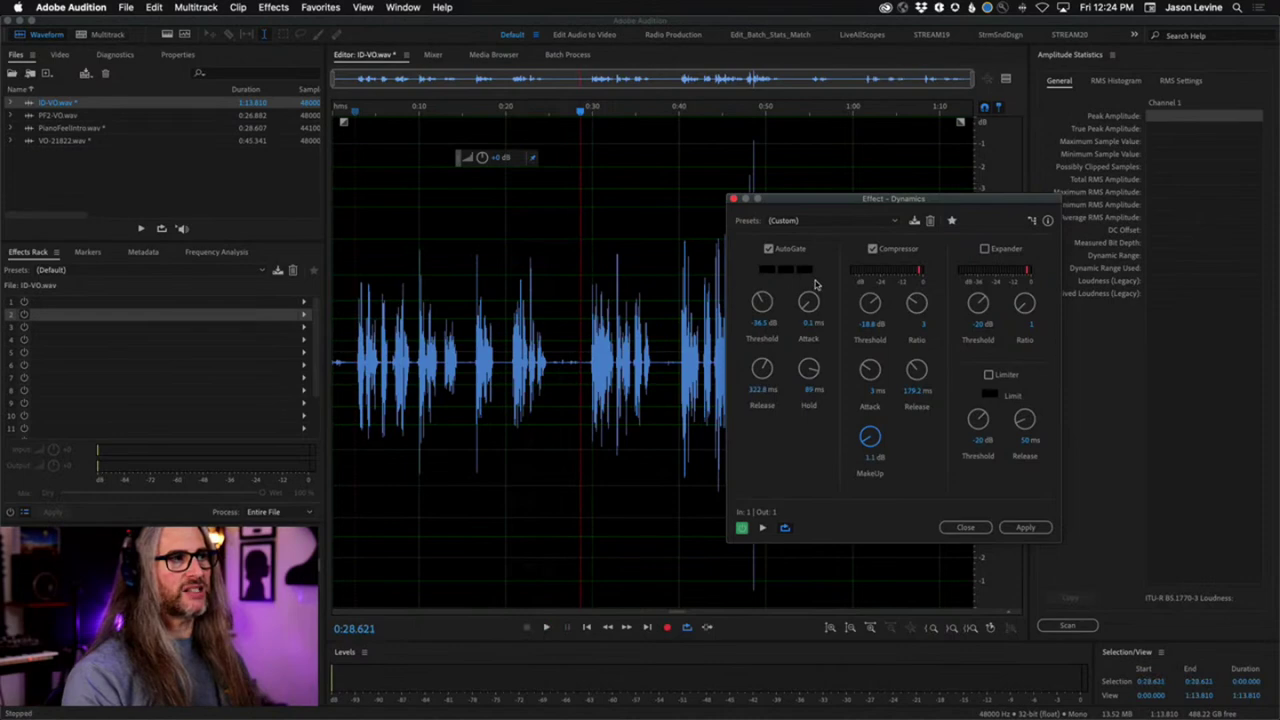
left_click(741, 528)
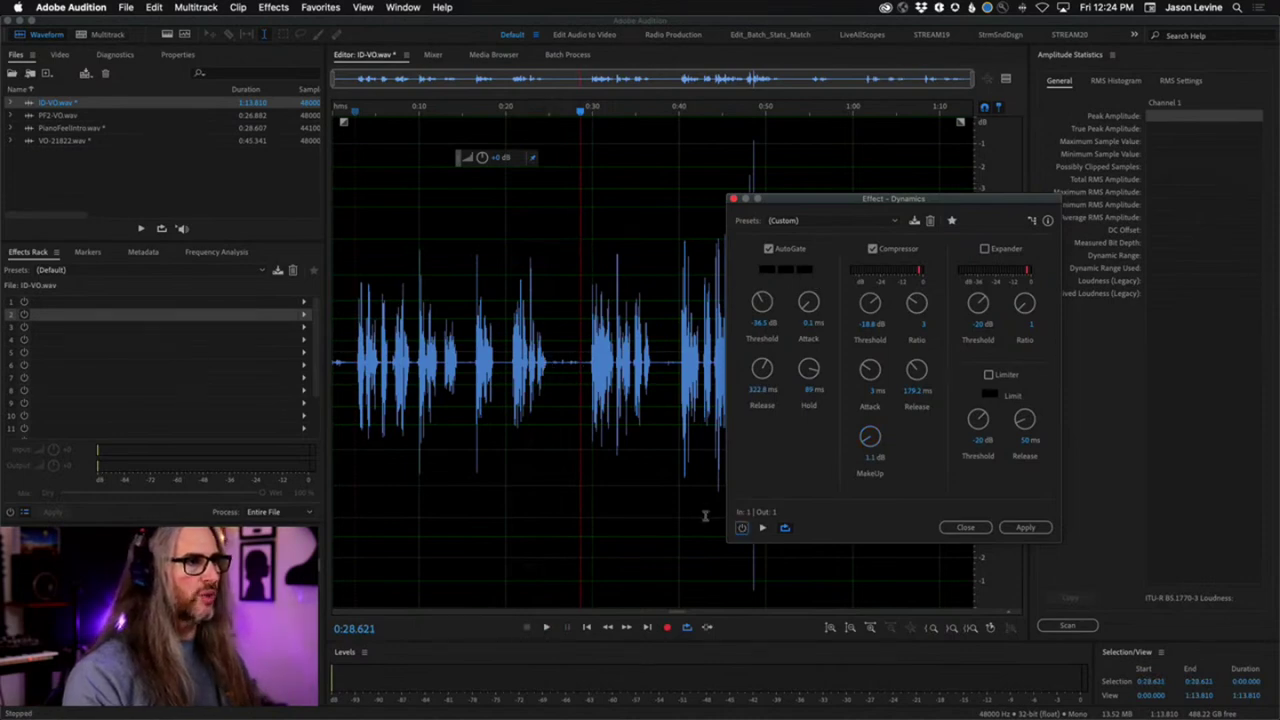
Select the pause from about 24.7 to 29.3 seconds, raise its gain, and play it to hear the background noise.
left_click_drag(546, 360, 586, 372)
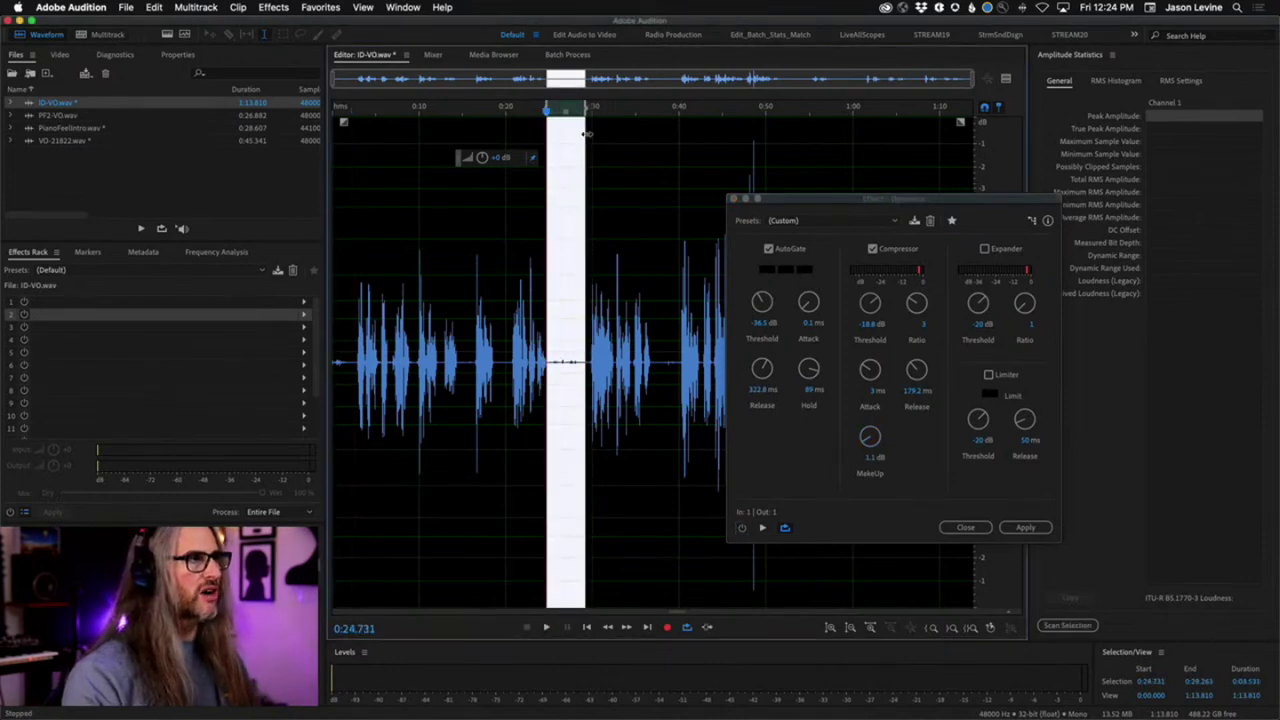
left_click_drag(482, 157, 567, 164)
key("space")
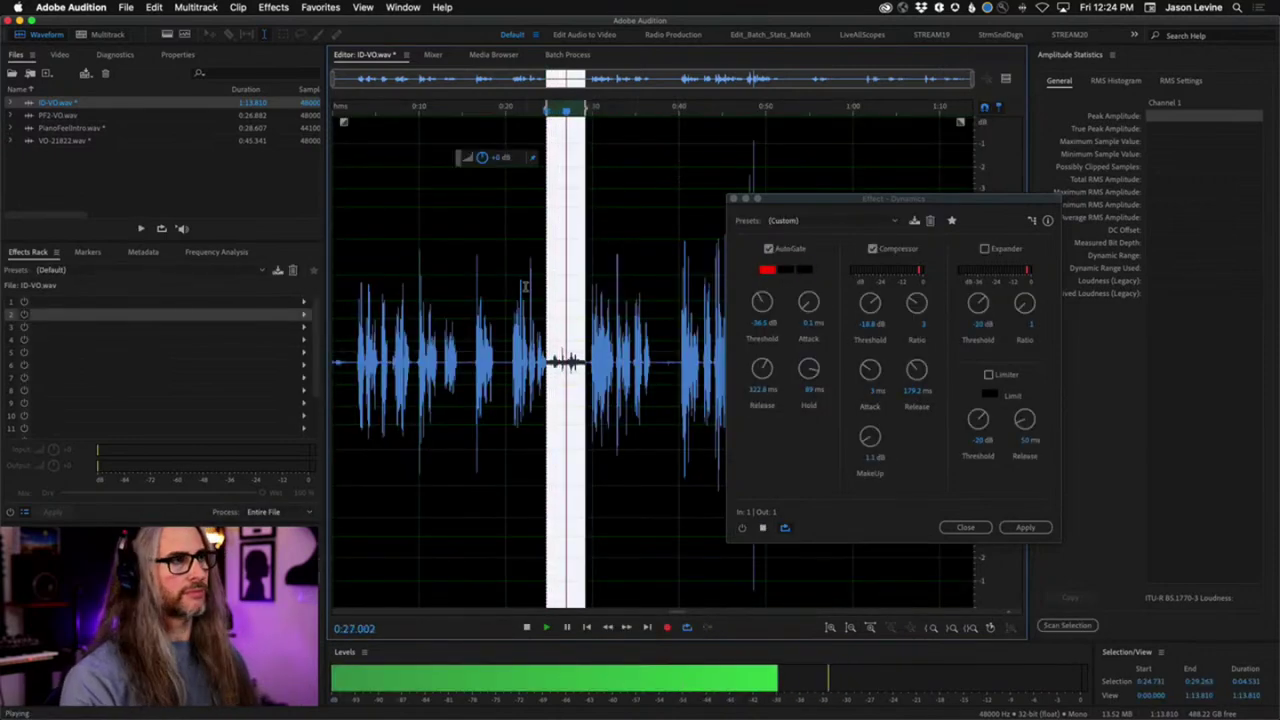
key("space")
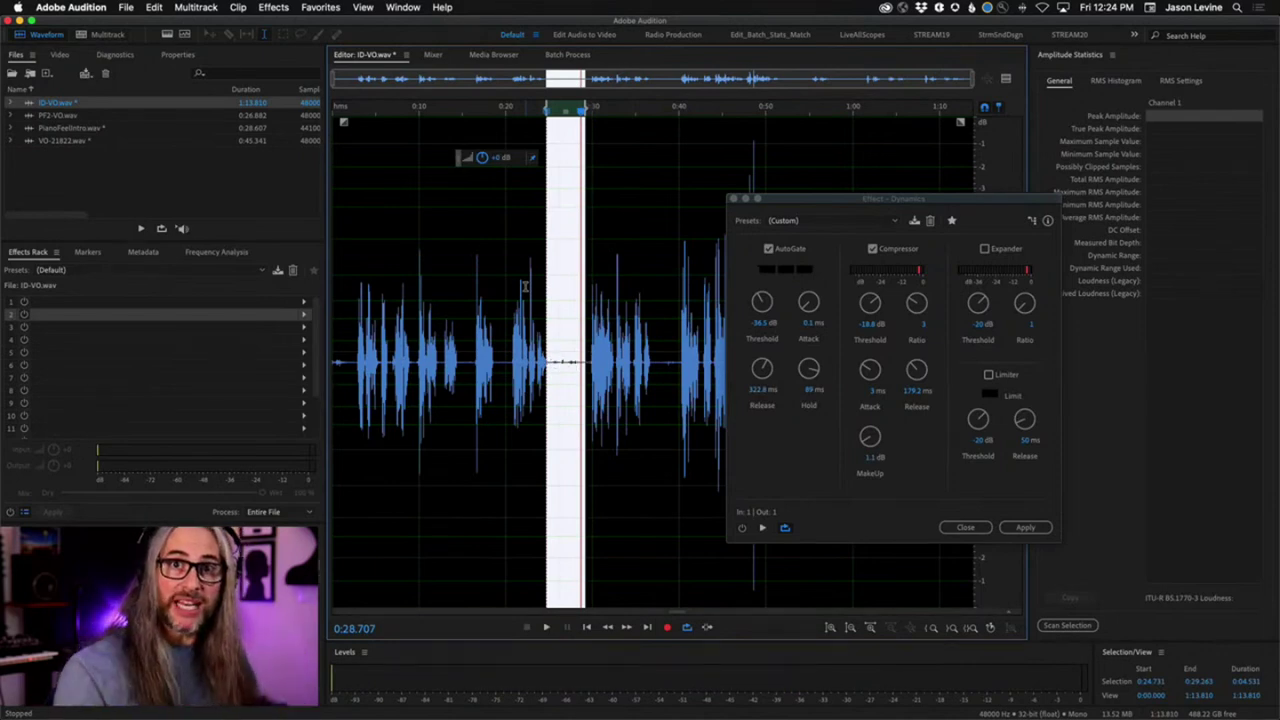
Show the spectral frequency display for ID-VO.wav and apply DeNoise with an amount of 33%.
left_click(509, 260)
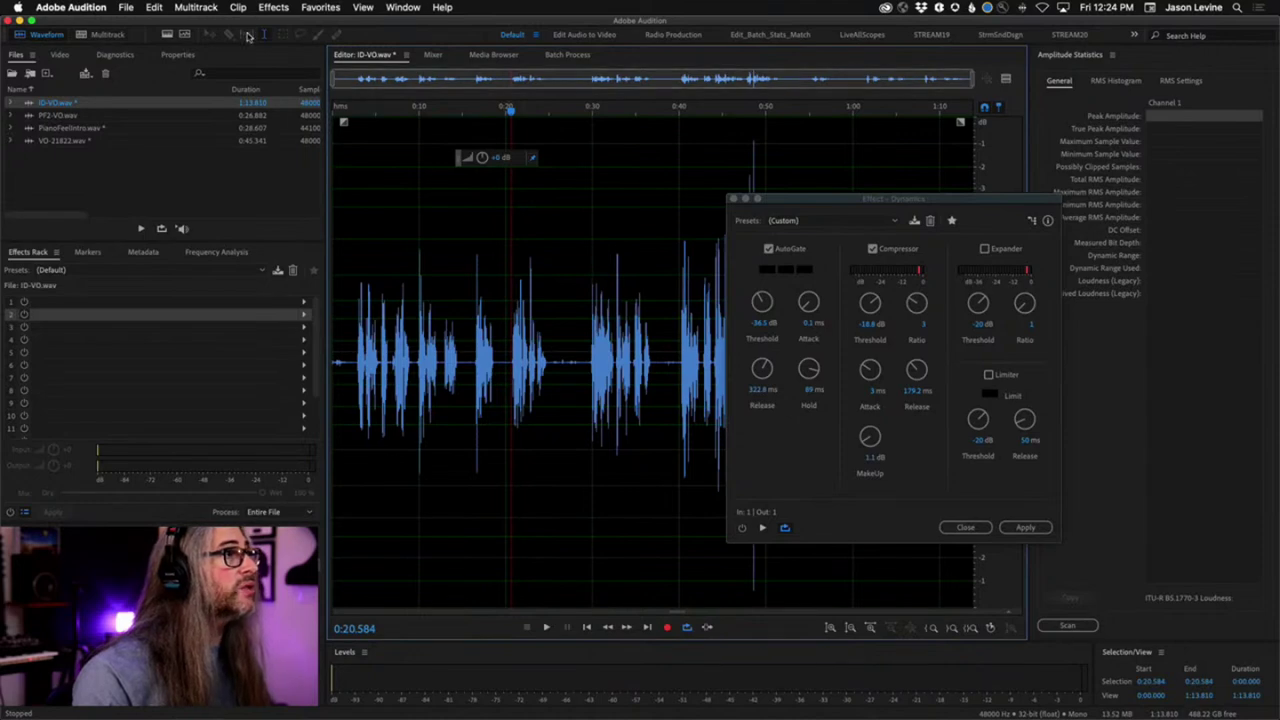
left_click(167, 34)
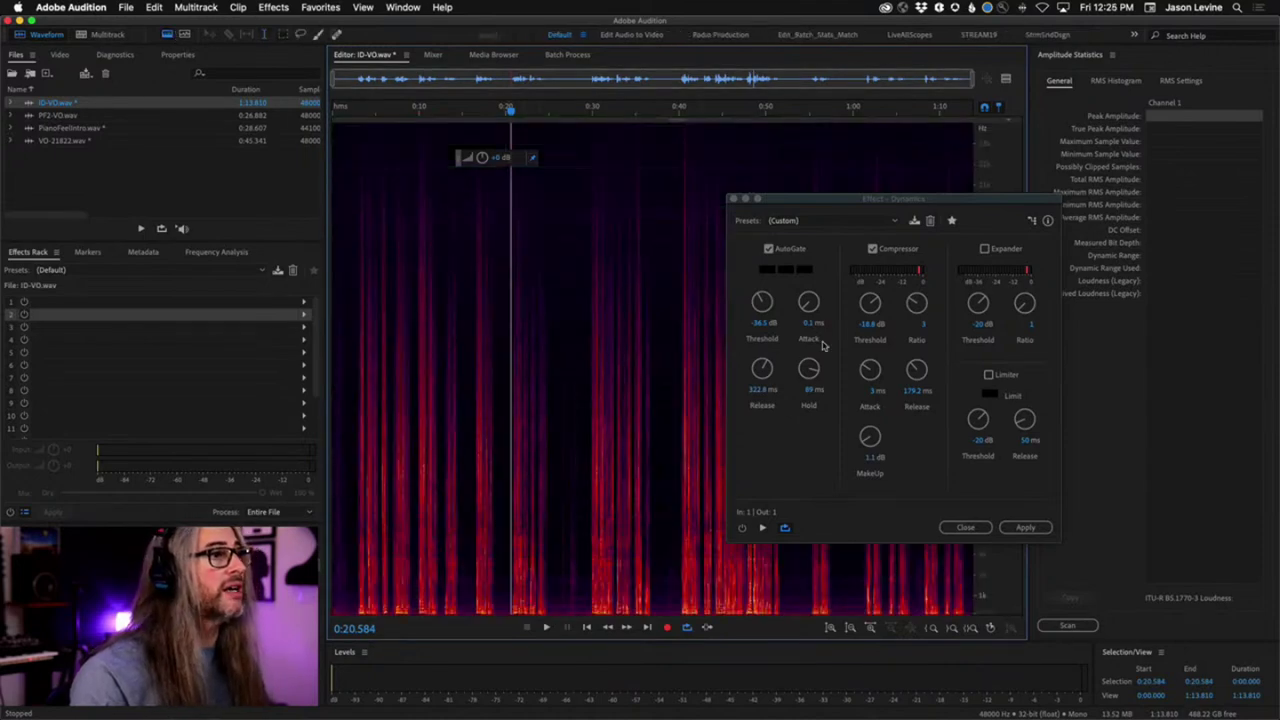
left_click(273, 7)
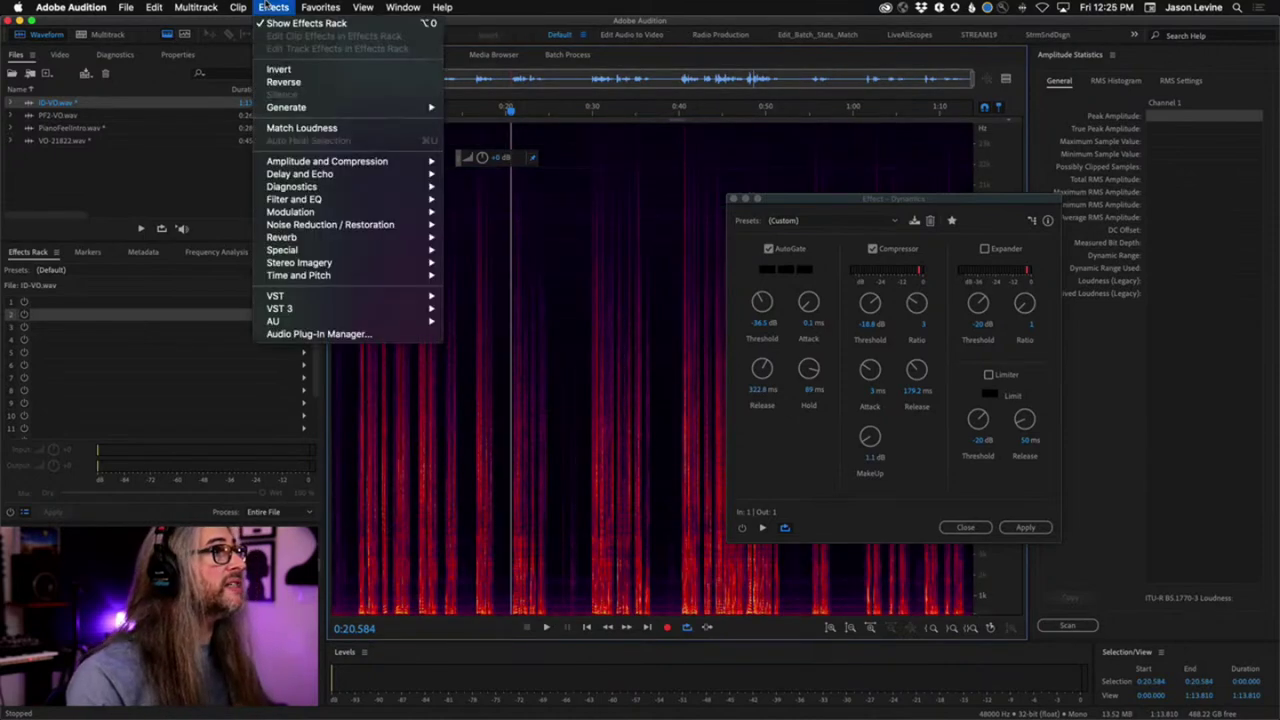
mouse_move(355, 161)
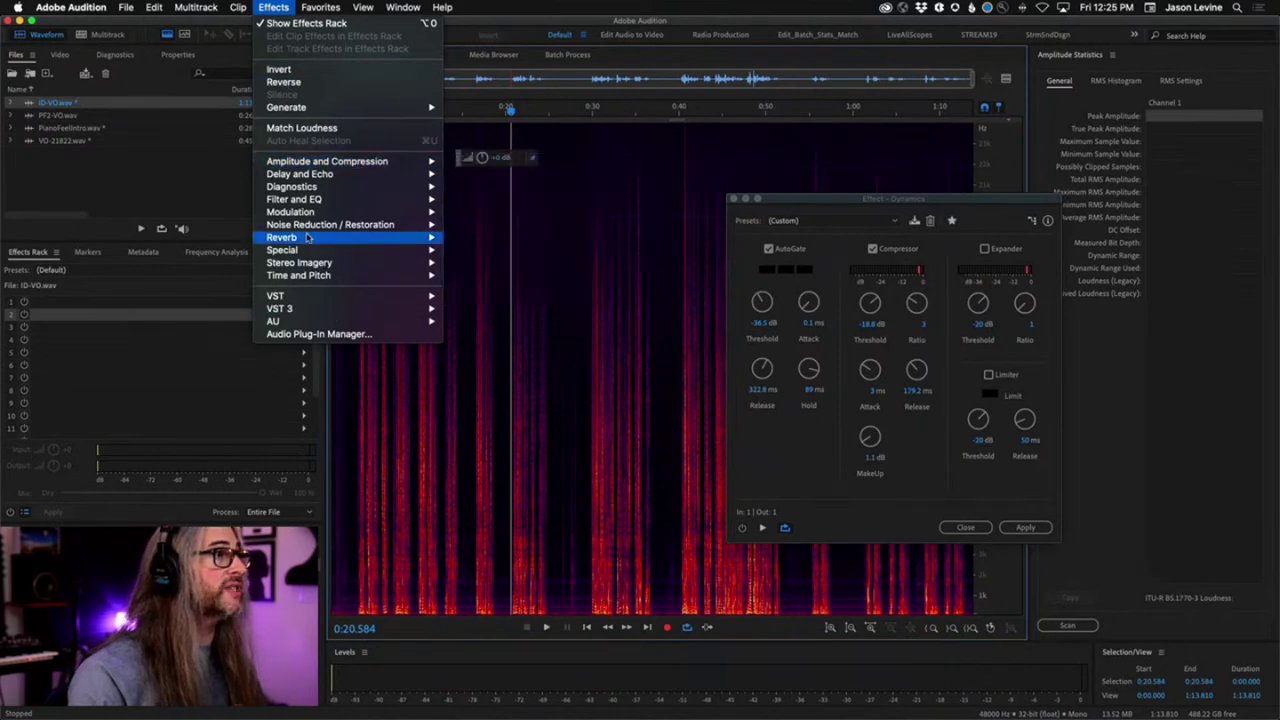
mouse_move(347, 228)
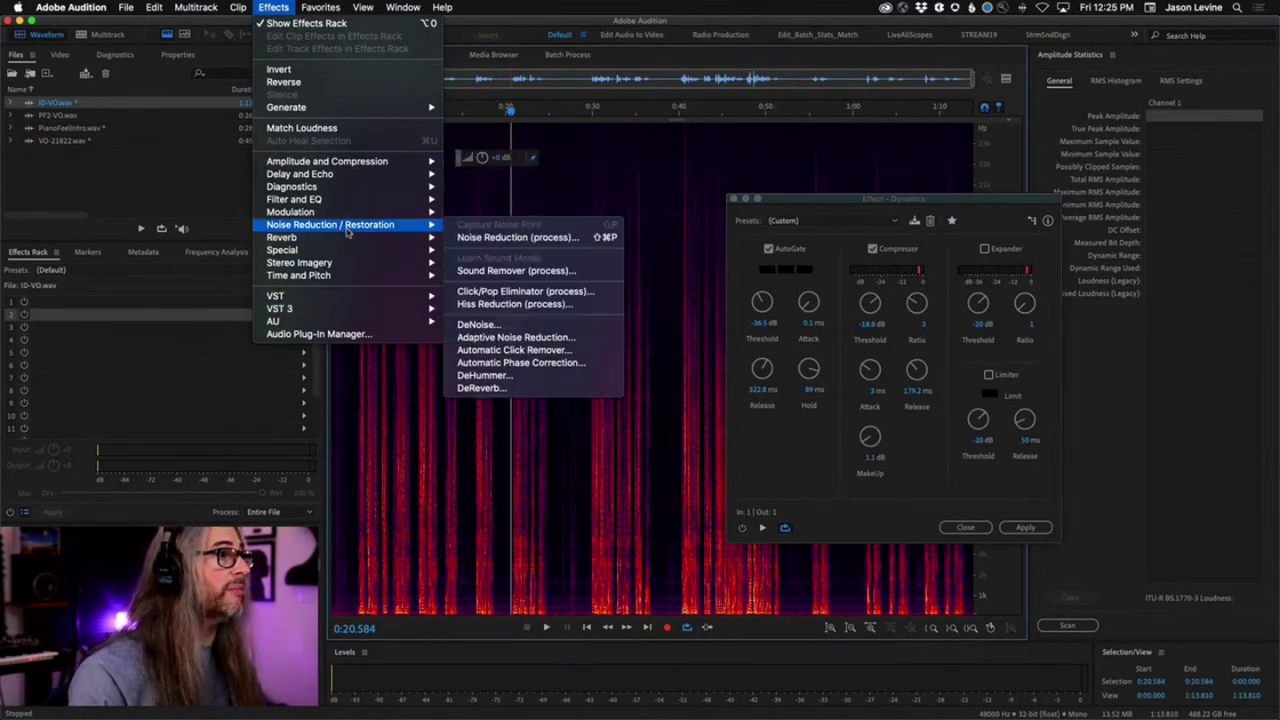
left_click(530, 326)
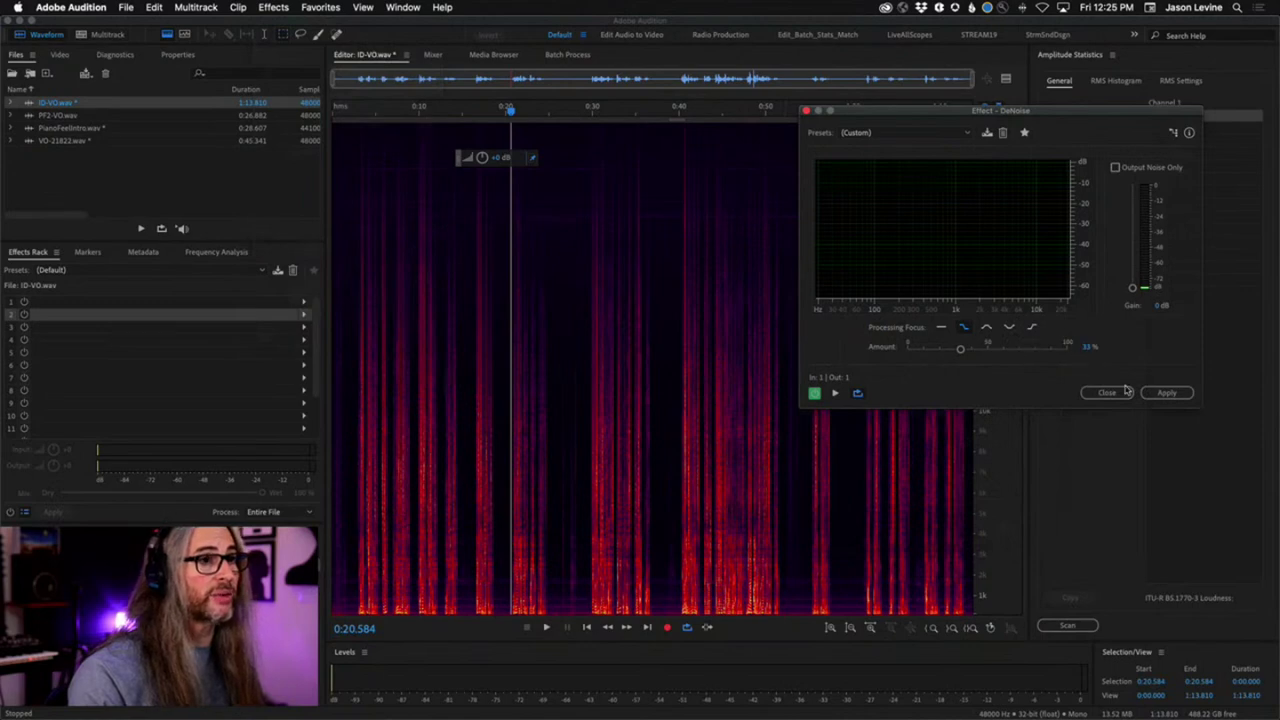
left_click(1167, 392)
left_click(550, 475)
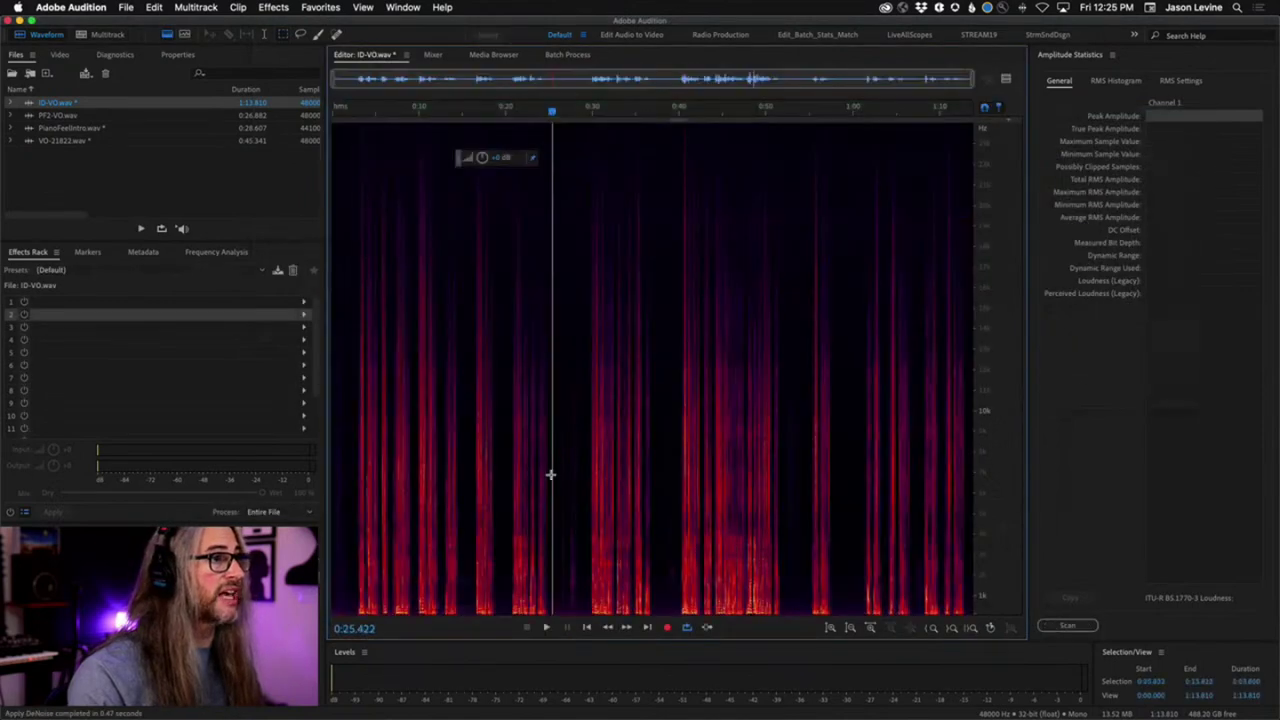
Reopen the Dynamics effect with the Compressor enabled, and set its ratio to 3 while previewing from about 25.4 seconds.
left_click(266, 7)
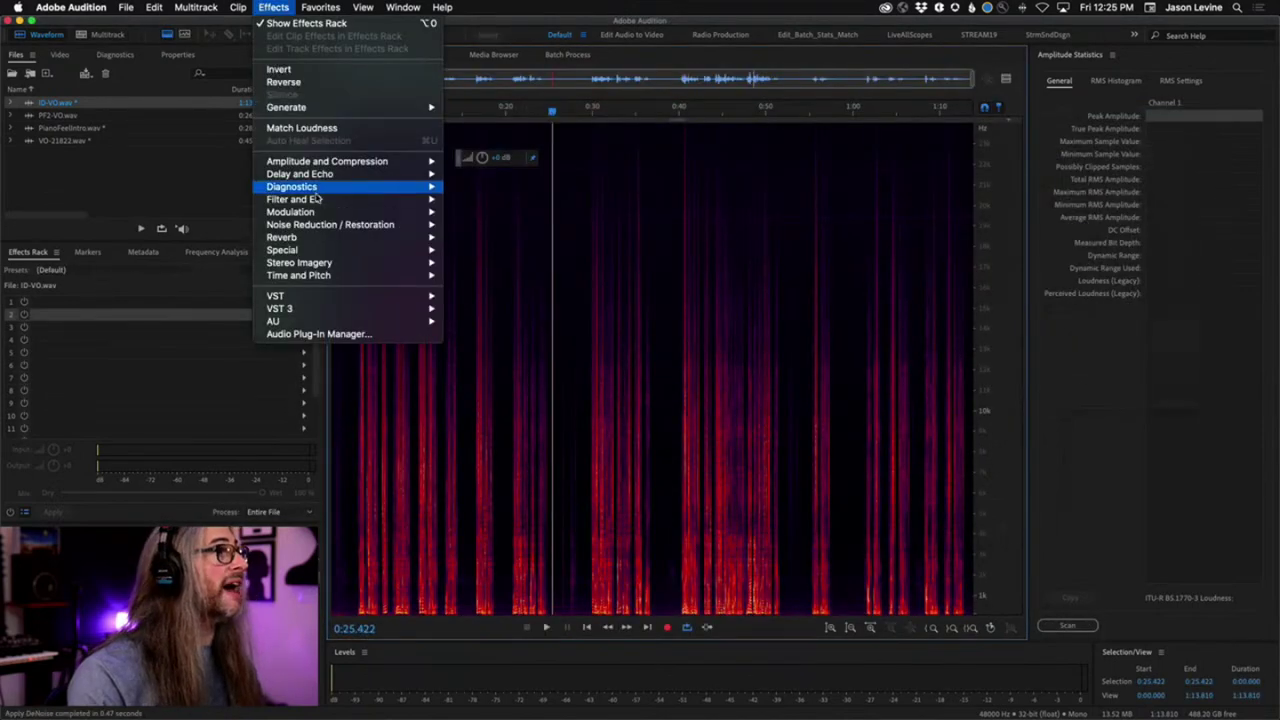
mouse_move(340, 162)
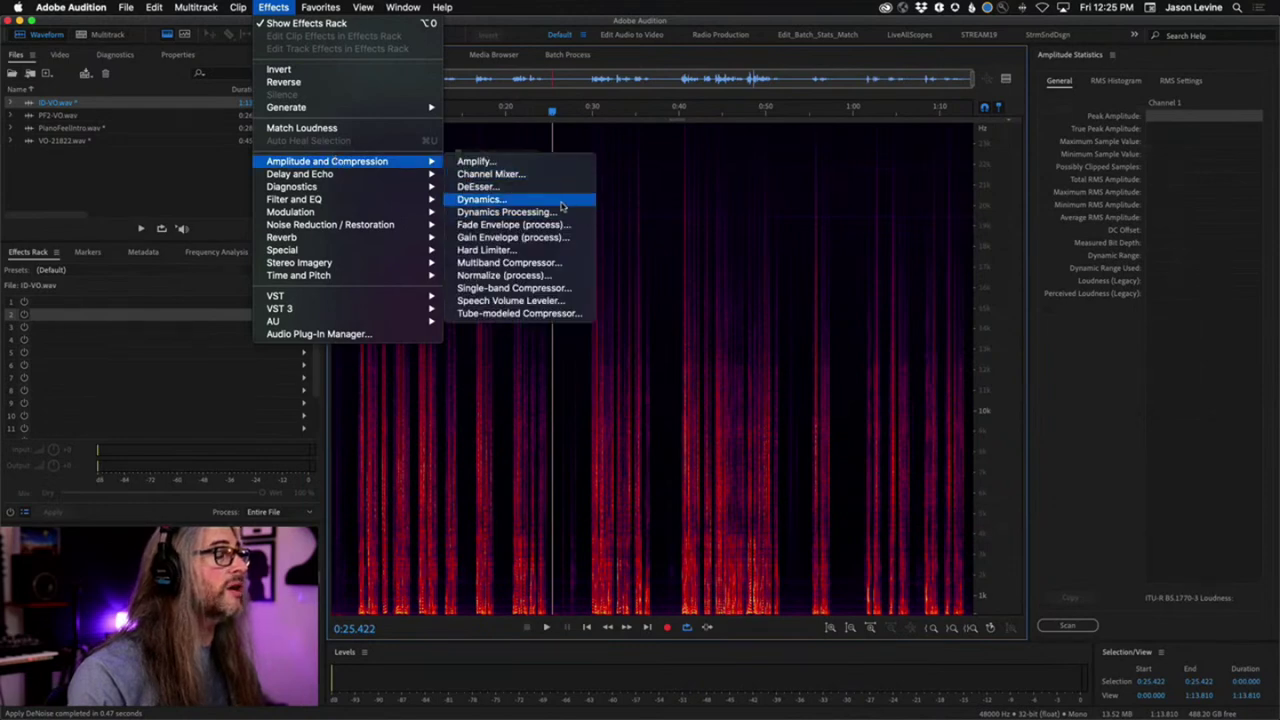
left_click(563, 200)
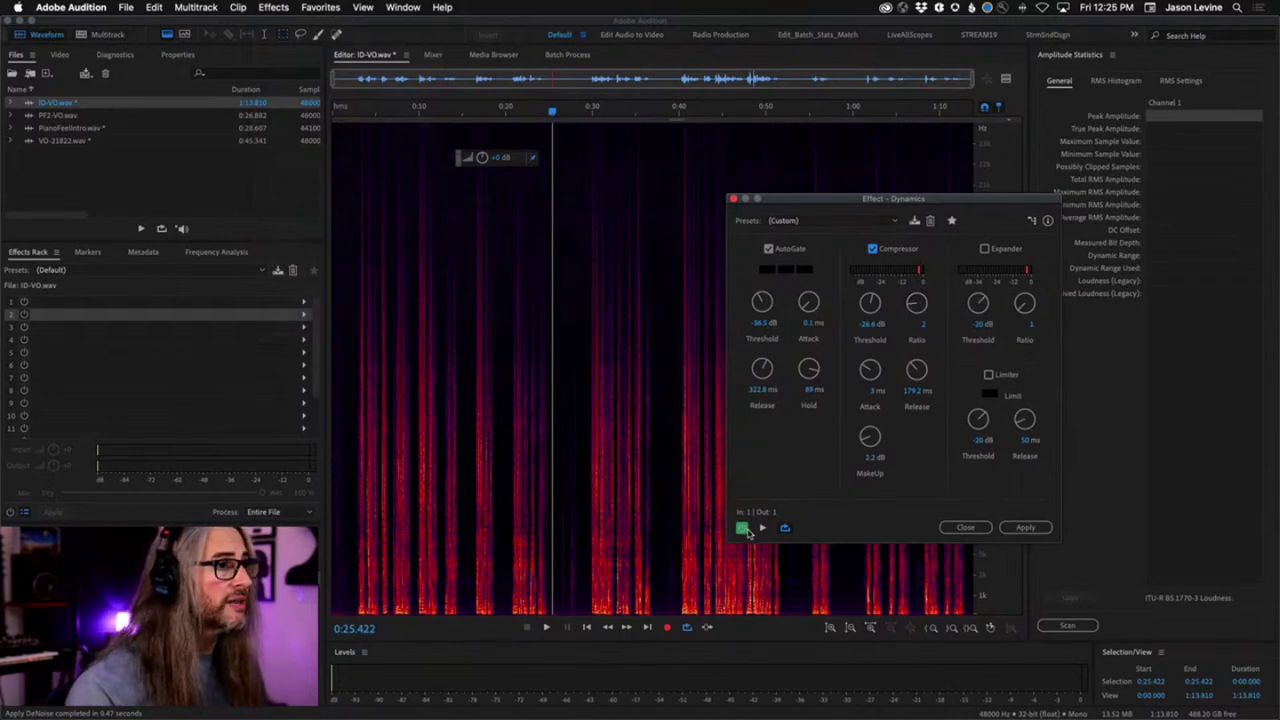
left_click(762, 527)
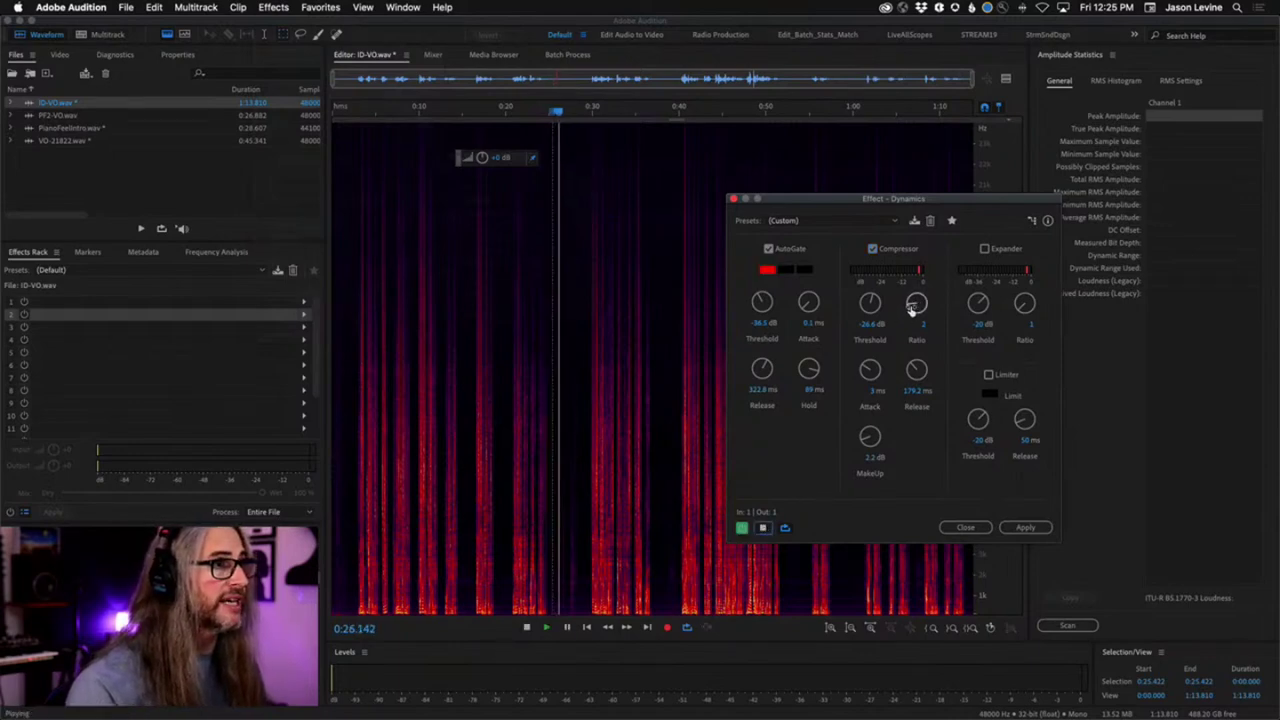
left_click_drag(916, 305, 918, 265)
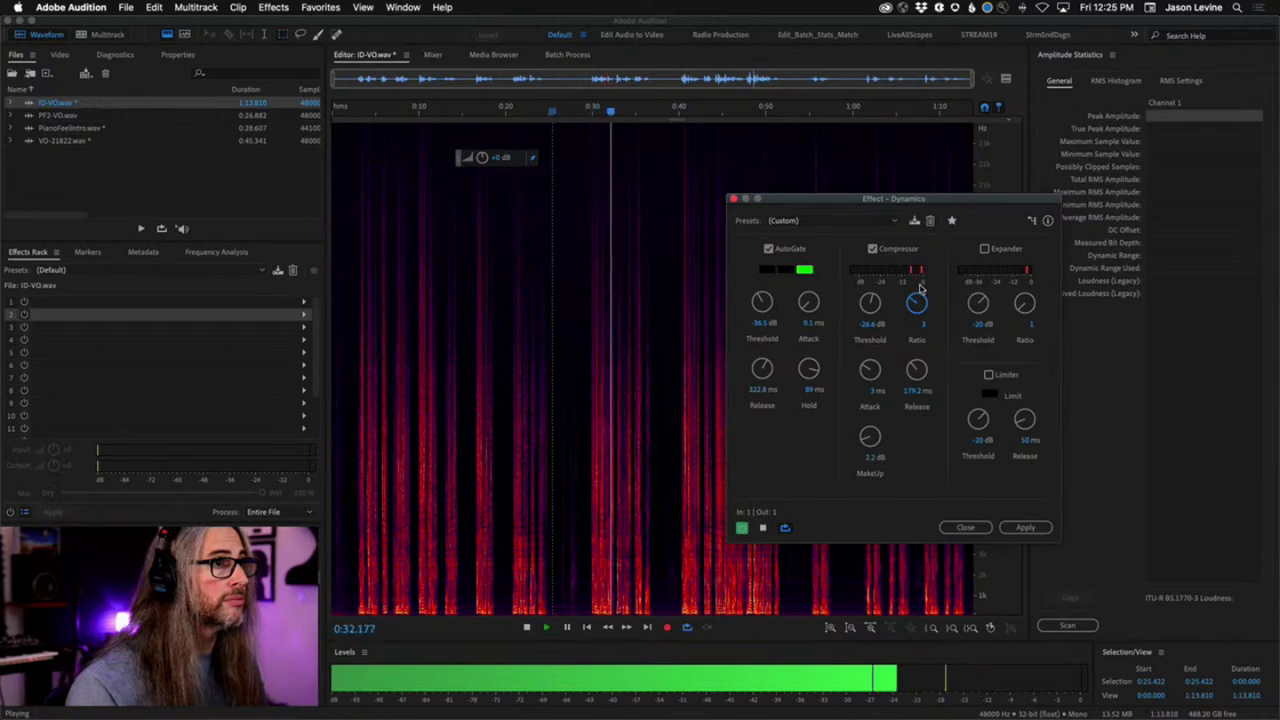
Apply Dynamics with a compressor threshold of -14.9 dB and return the editor to the waveform-only view.
left_click_drag(871, 304, 872, 276)
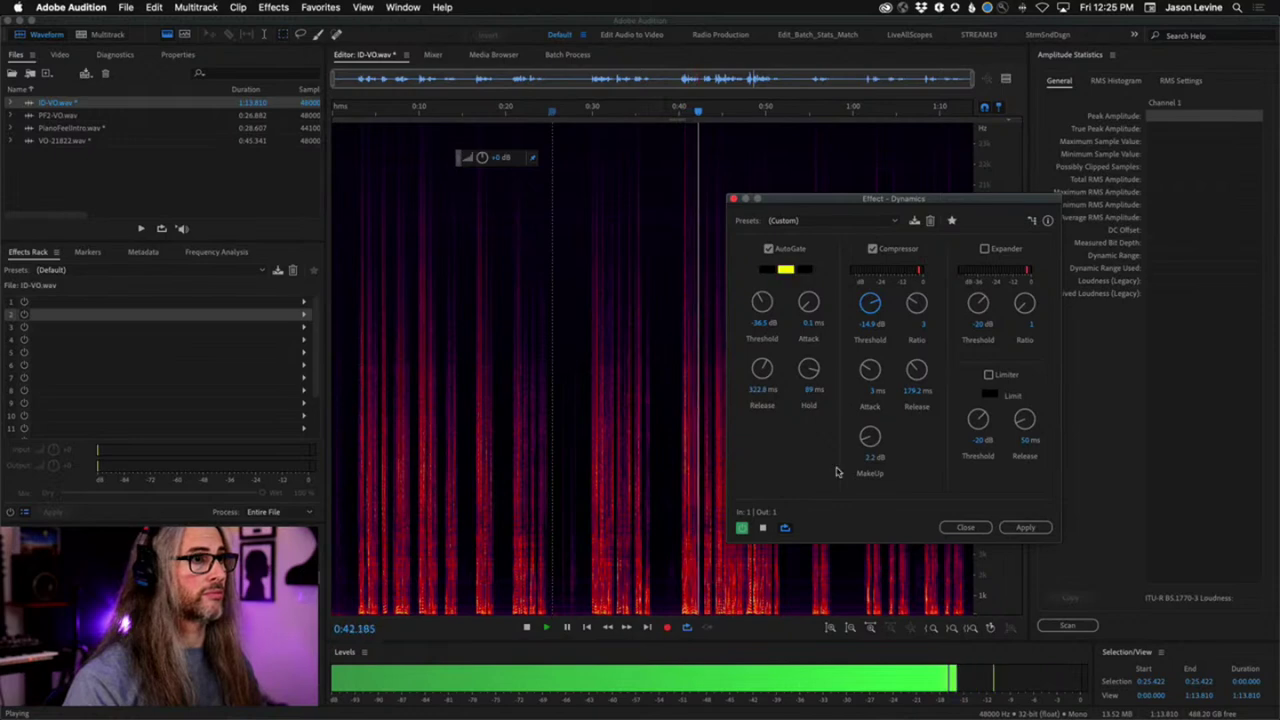
left_click(1025, 527)
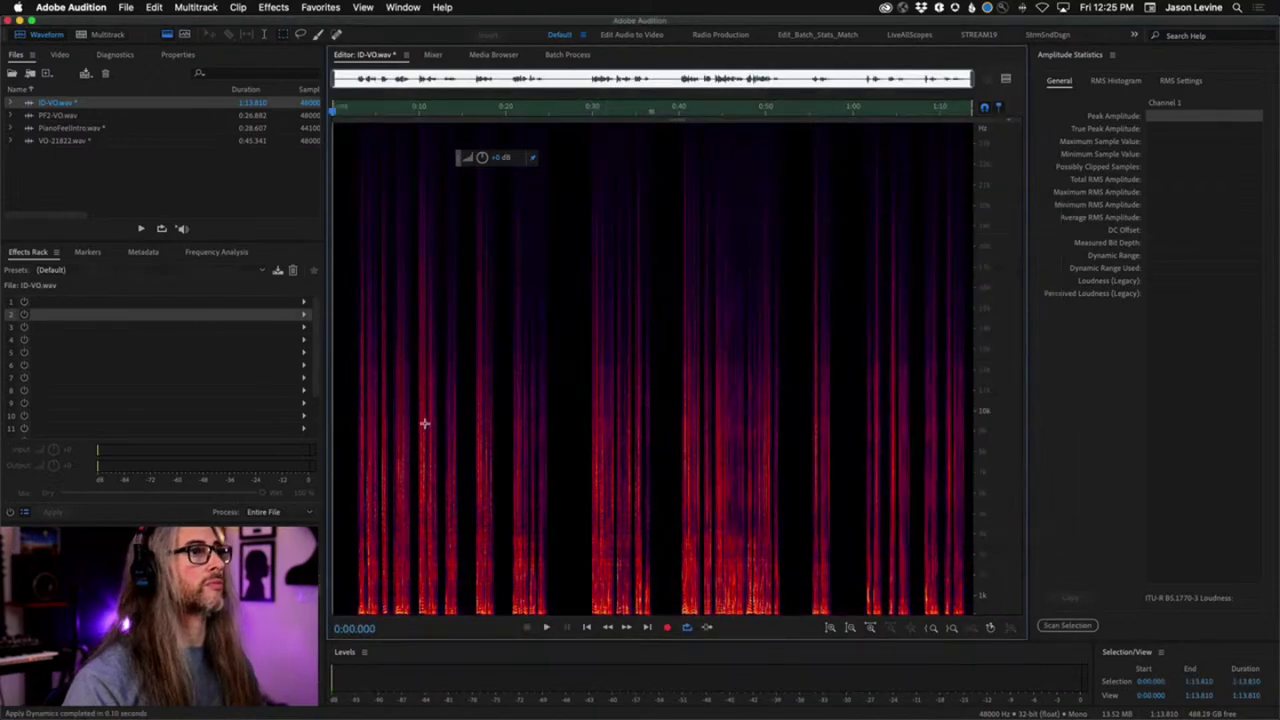
left_click(167, 36)
left_click(632, 312)
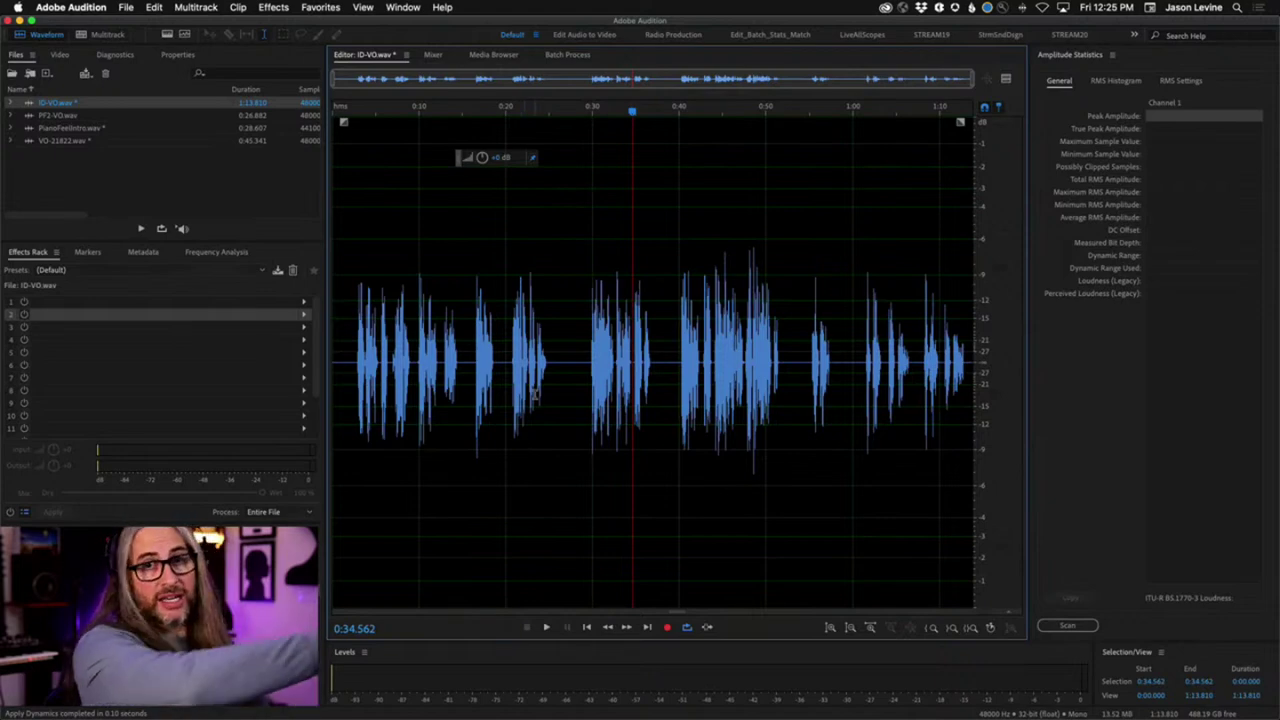
Undo and redo the Dynamics effect to compare the waveform's levels before and after compression.
double_click(346, 322)
left_click(453, 369)
left_click_drag(353, 315, 975, 320)
left_click(671, 500)
left_click(157, 6)
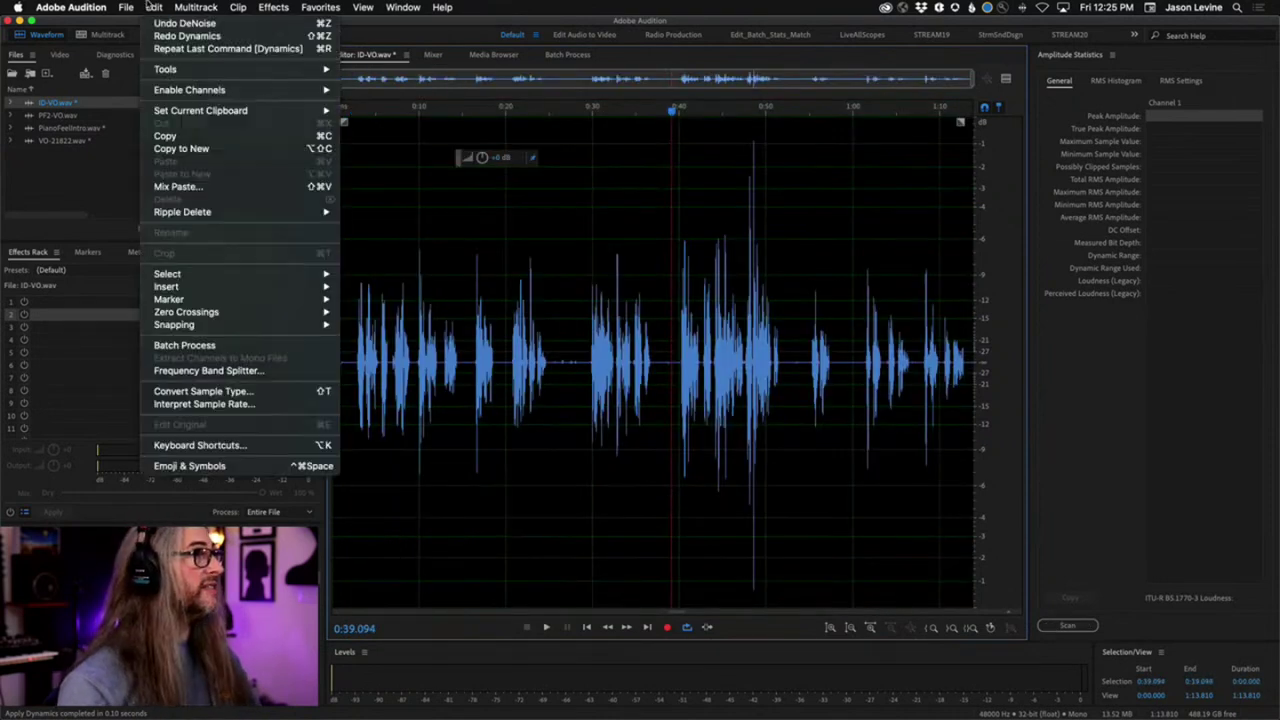
left_click(160, 38)
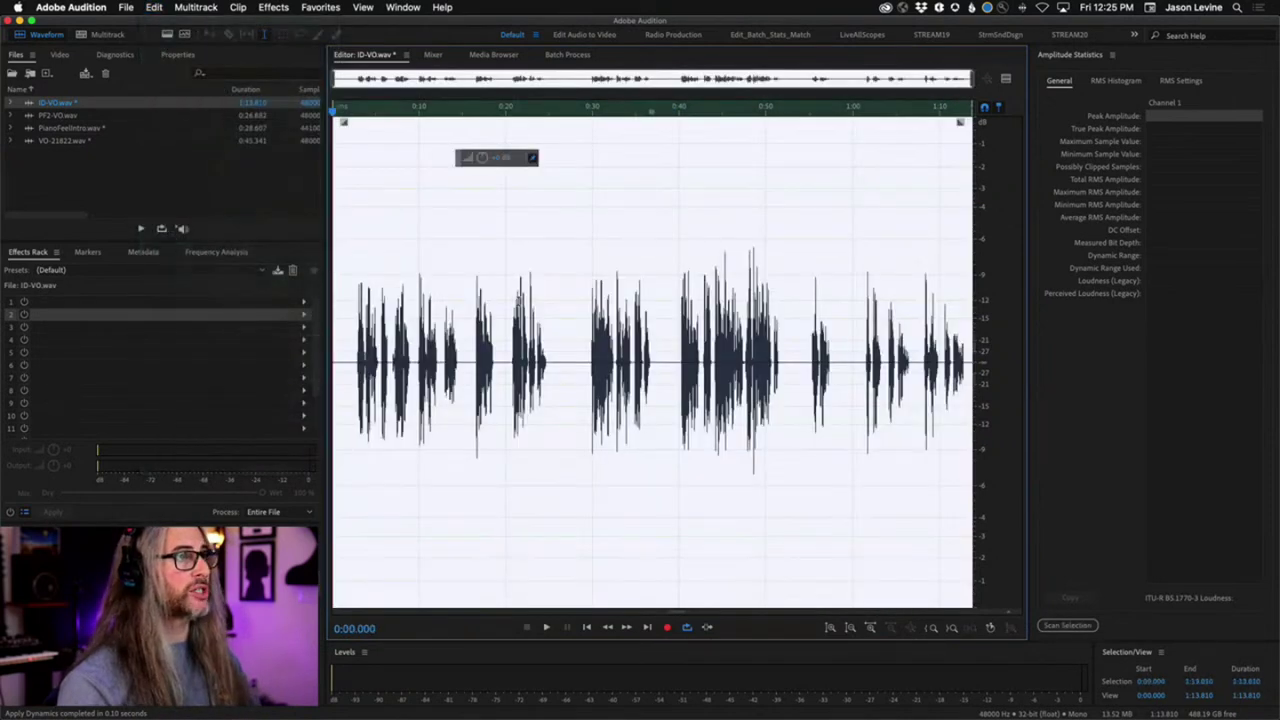
left_click(518, 298)
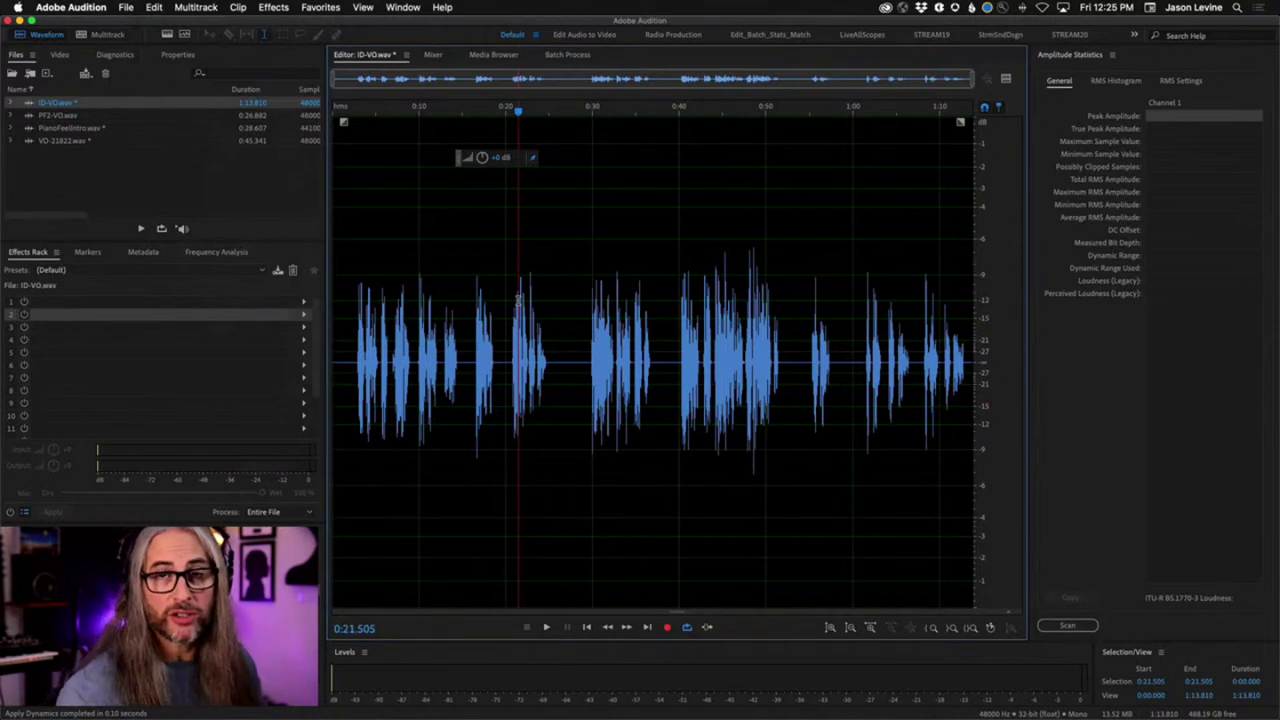
Select the recording from about 2.6 seconds to its end and normalize it to -2 dB.
left_click_drag(356, 305, 1016, 345)
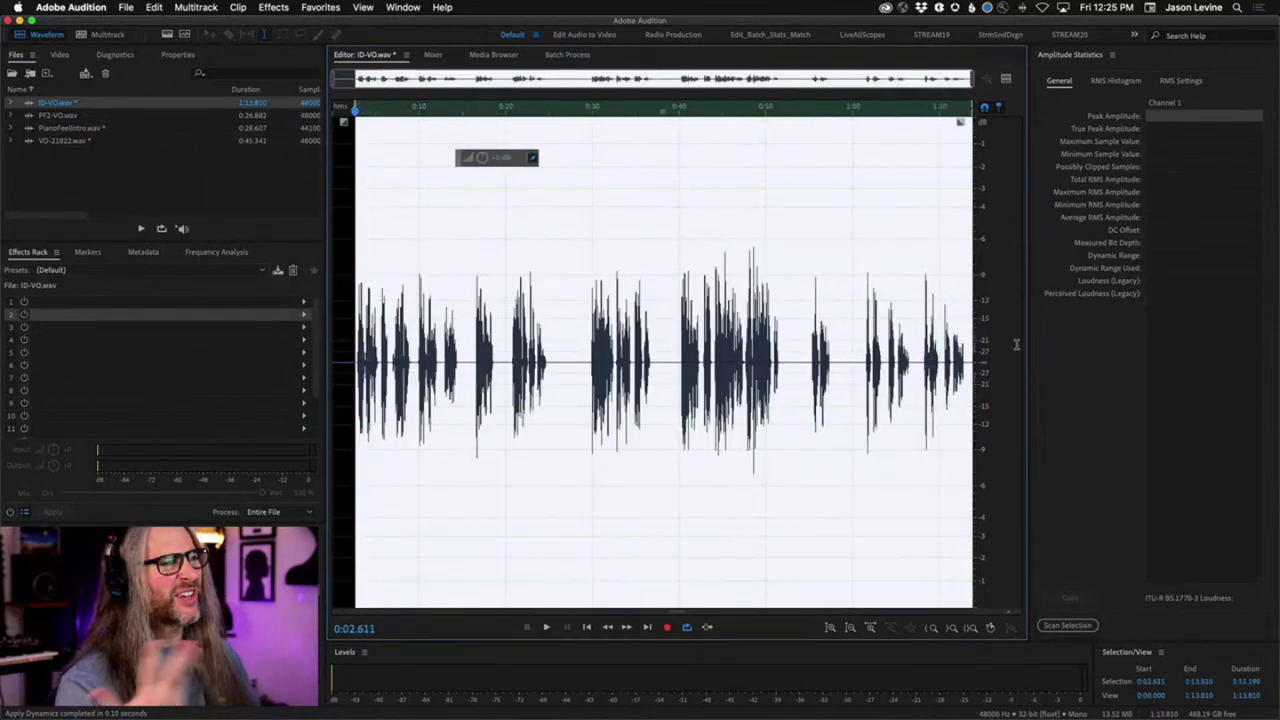
left_click(273, 7)
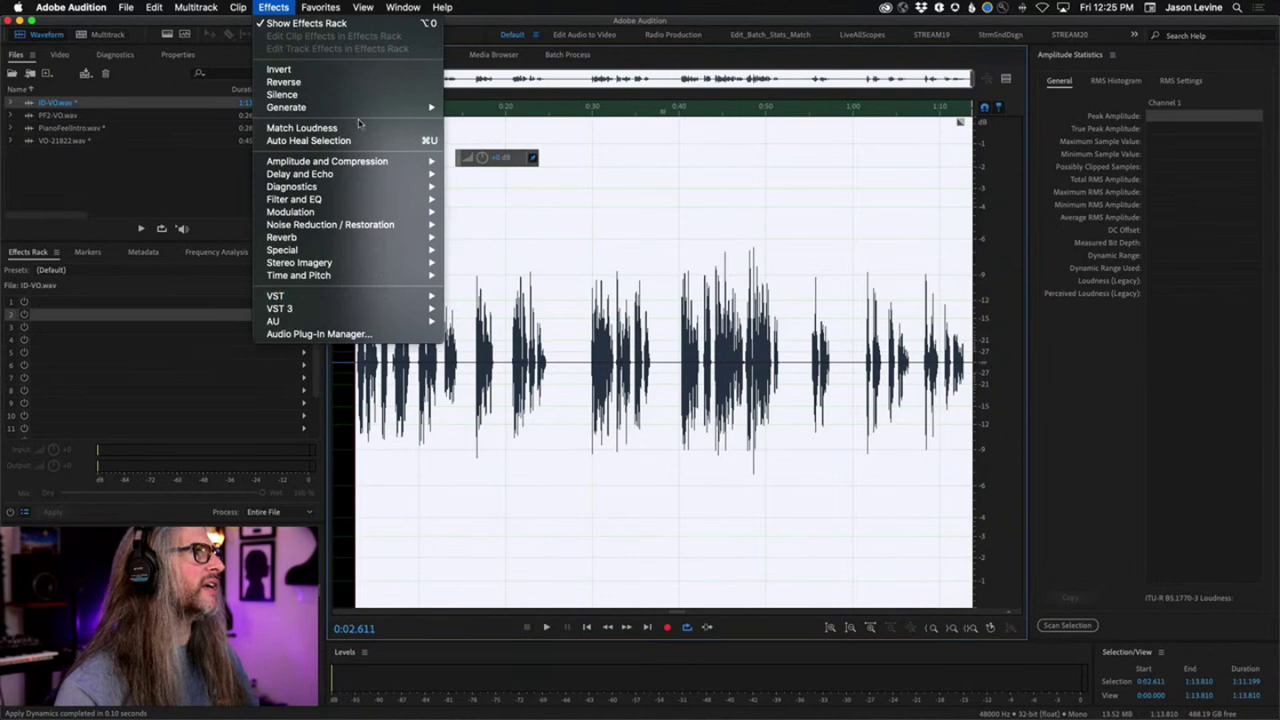
mouse_move(370, 161)
left_click(551, 276)
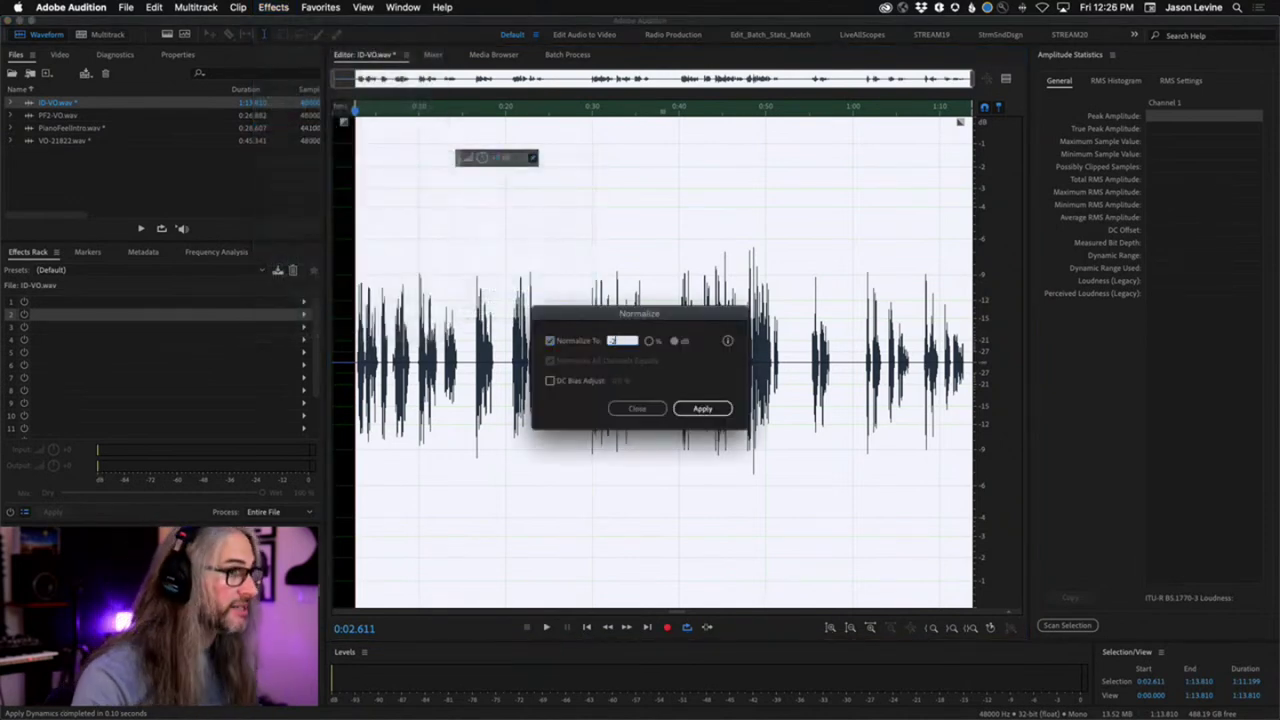
left_click(676, 410)
Clear the selection, scan the whole file's amplitude statistics, and place the playhead at 1:00.
left_click(639, 440)
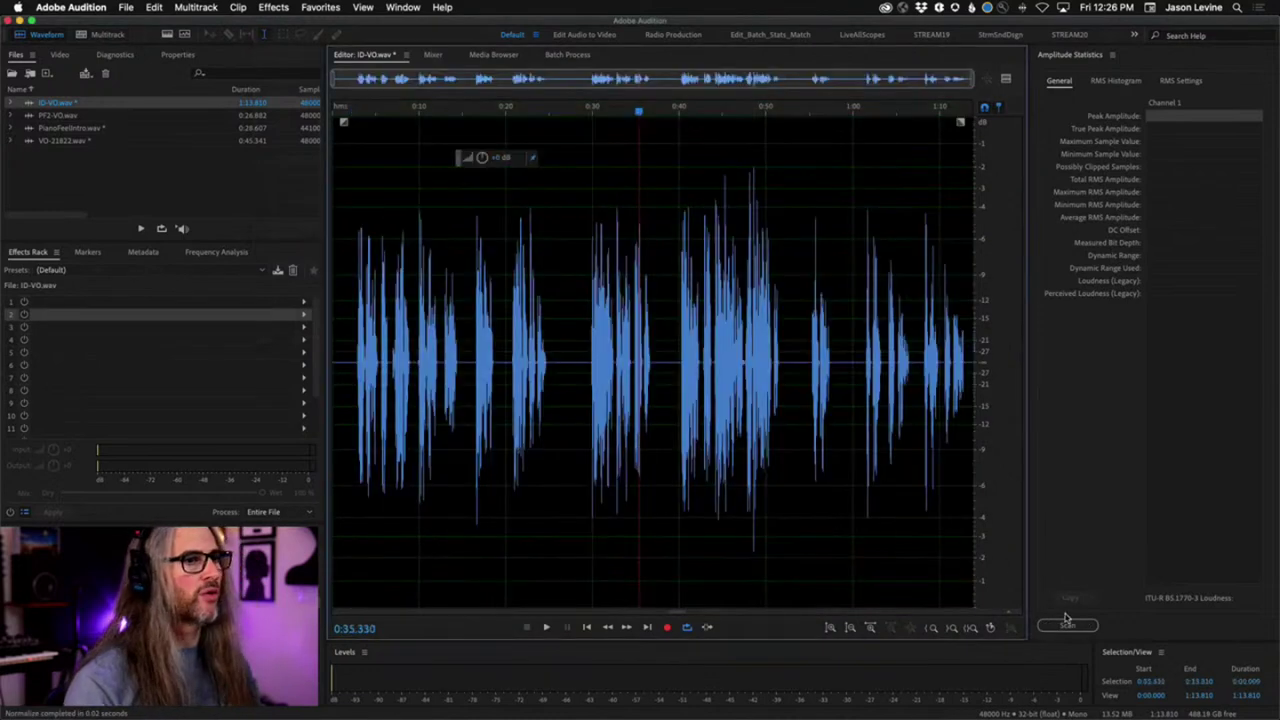
left_click(1068, 624)
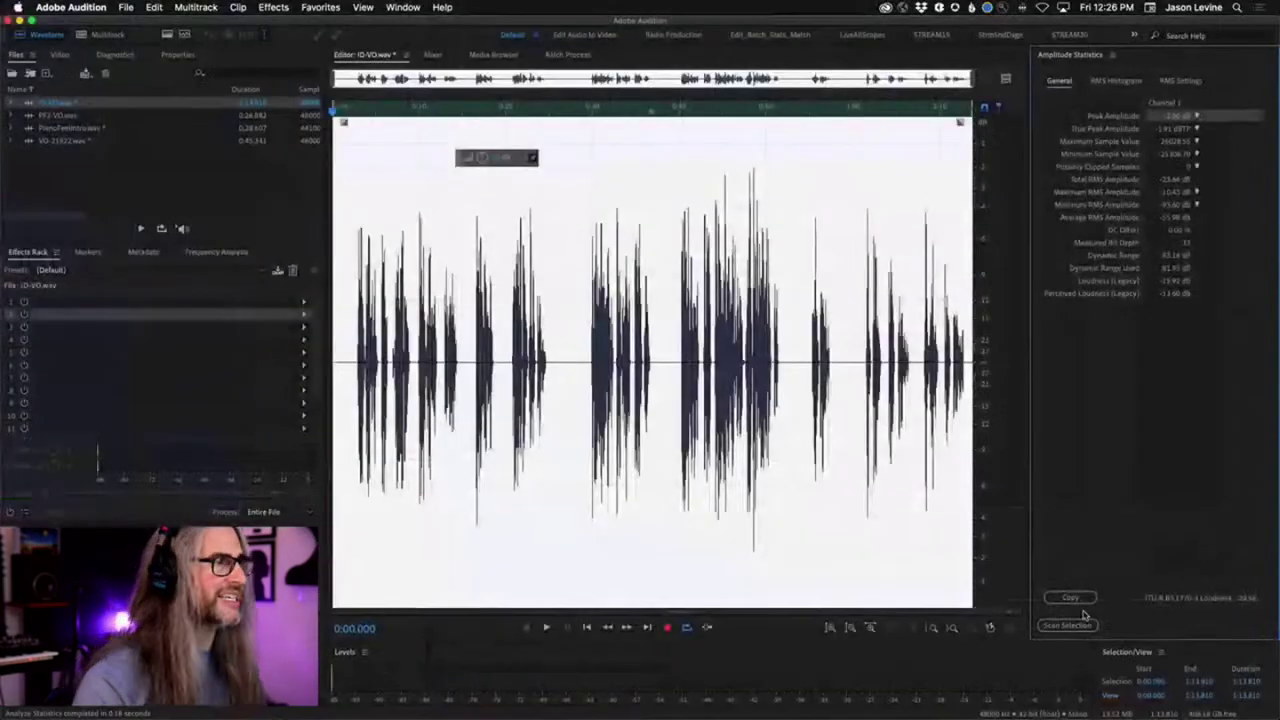
left_click(855, 463)
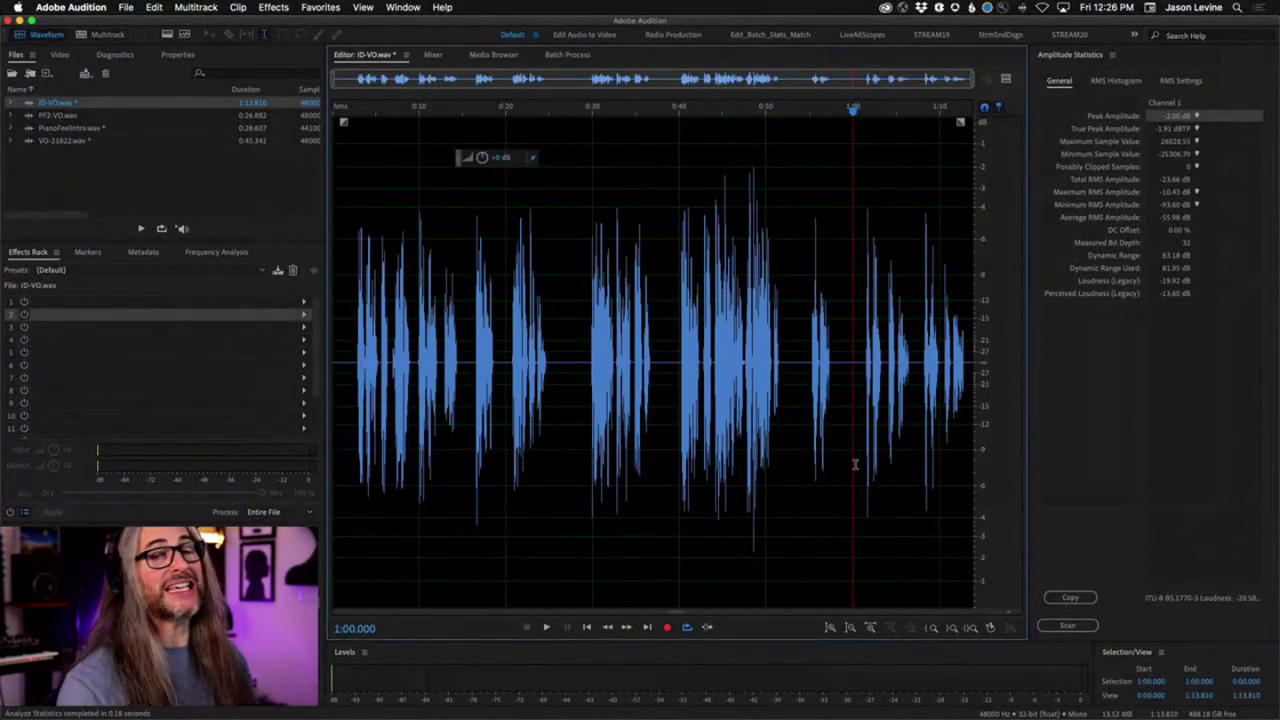